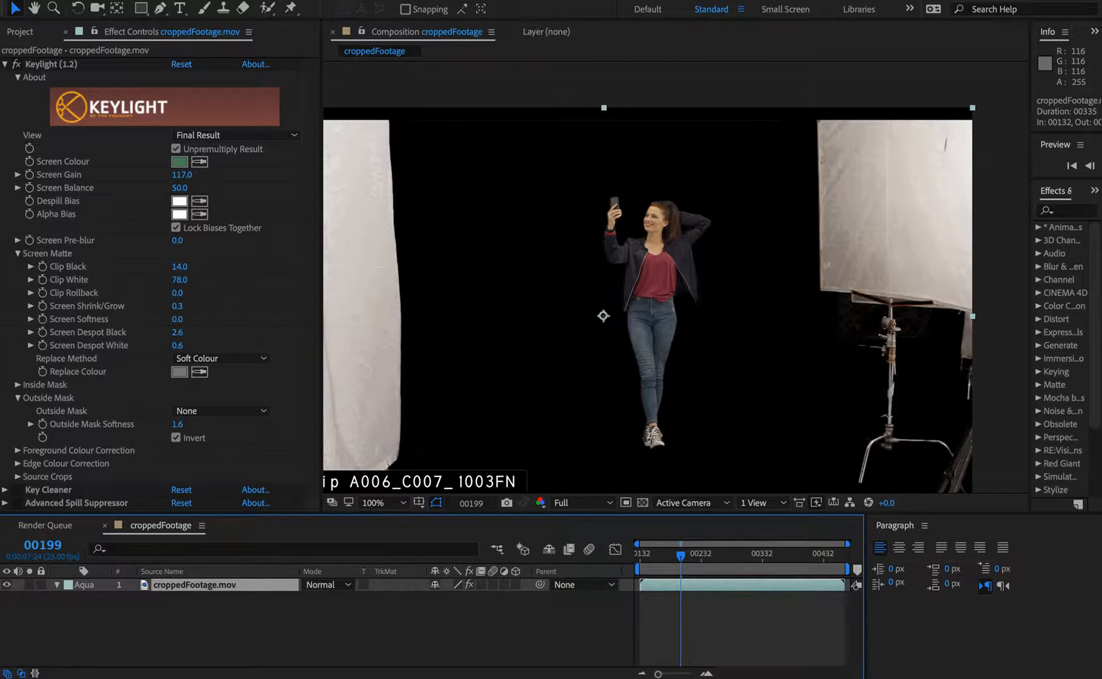
- Draw a closed eight-point mask with the Pen tool loosely around the woman on the croppedFootage.mov layer
{"action": "key", "text": "space"}
{"action": "left_click_drag", "start_coordinate": [717, 366], "coordinate": [714, 311]}
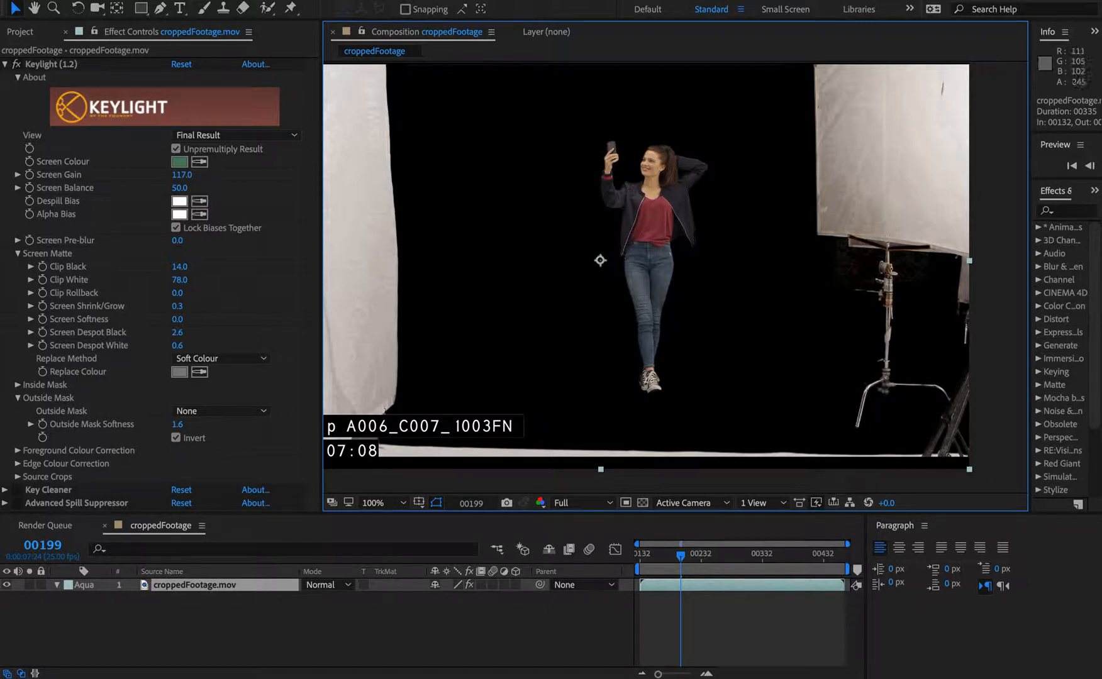
{"action": "left_click_drag", "start_coordinate": [600, 260], "coordinate": [520, 217]}
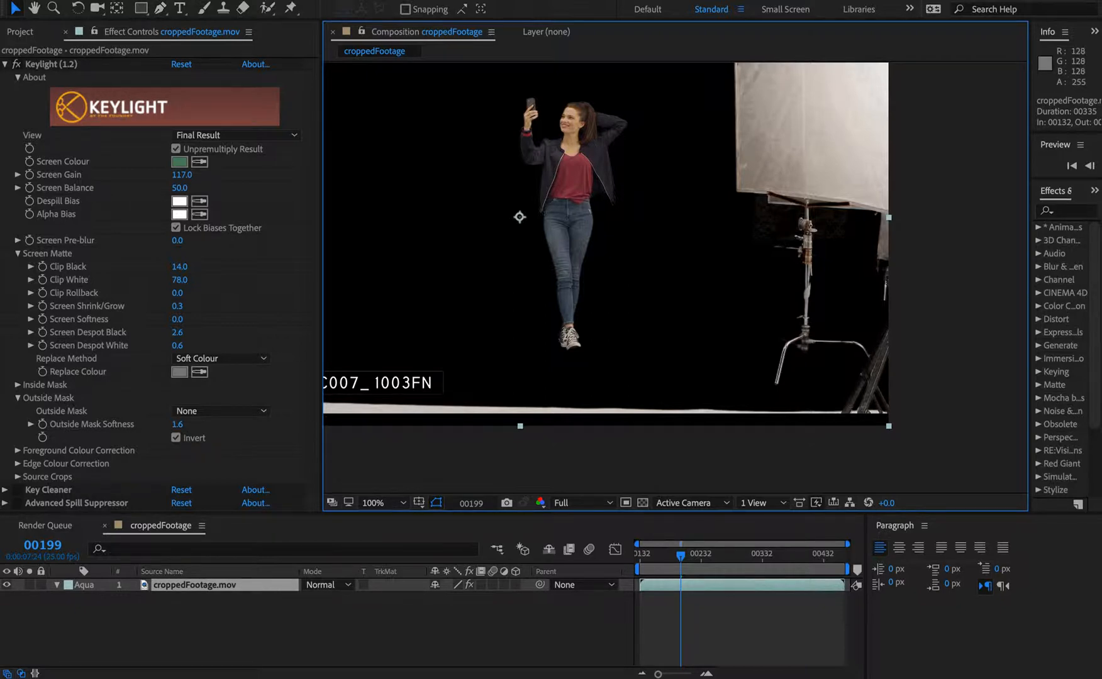
{"action": "left_click", "coordinate": [160, 7]}
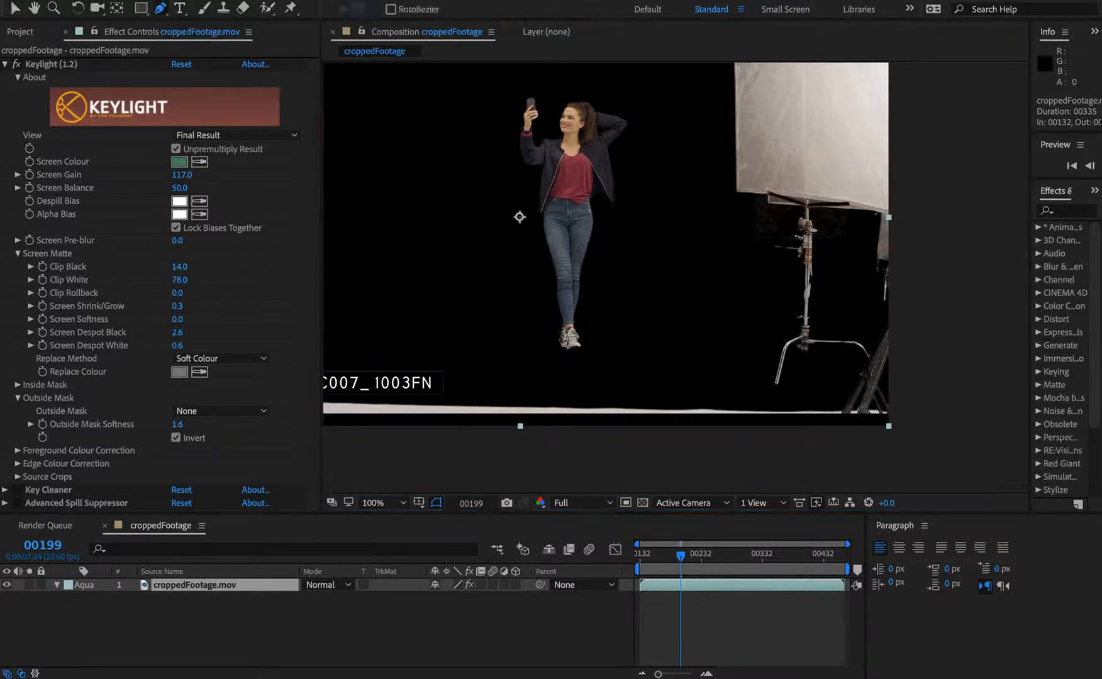
{"action": "left_click_drag", "start_coordinate": [675, 277], "coordinate": [675, 286]}
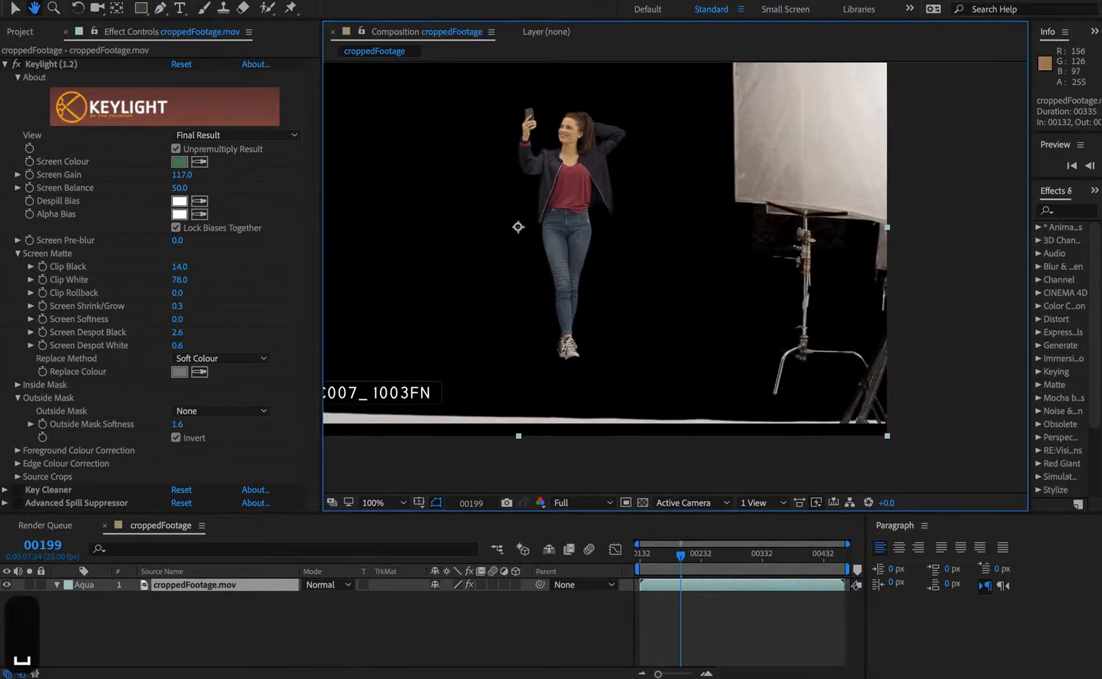
{"action": "left_click", "coordinate": [527, 83]}
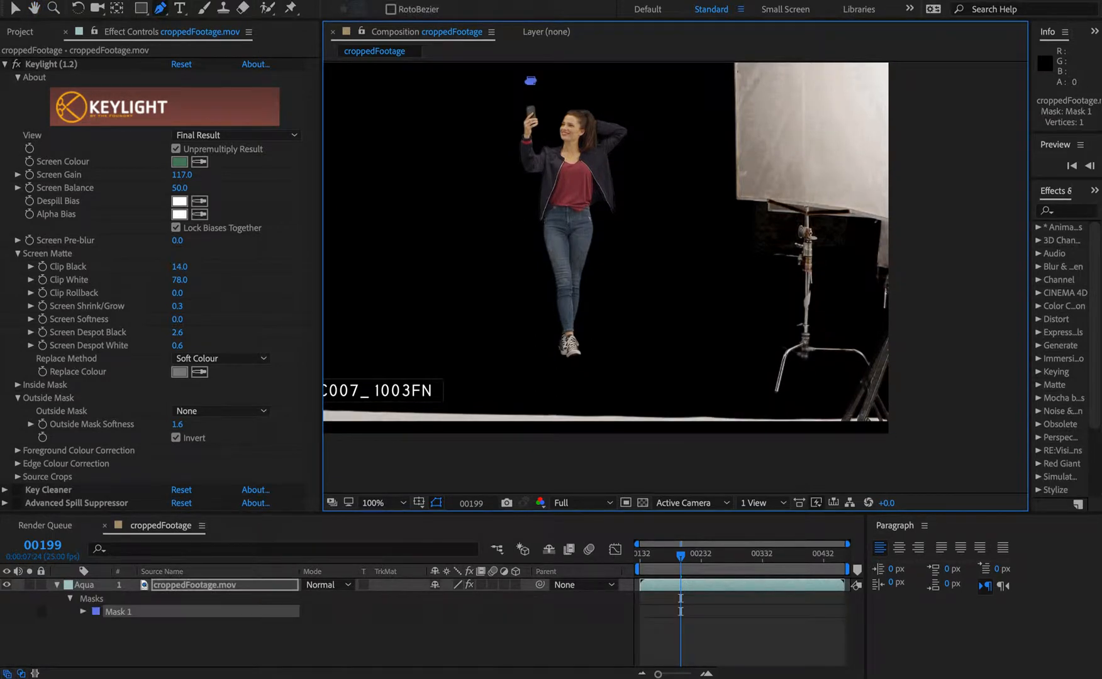
{"action": "left_click", "coordinate": [503, 238]}
{"action": "left_click", "coordinate": [539, 368]}
{"action": "left_click", "coordinate": [605, 371]}
{"action": "left_click", "coordinate": [628, 238]}
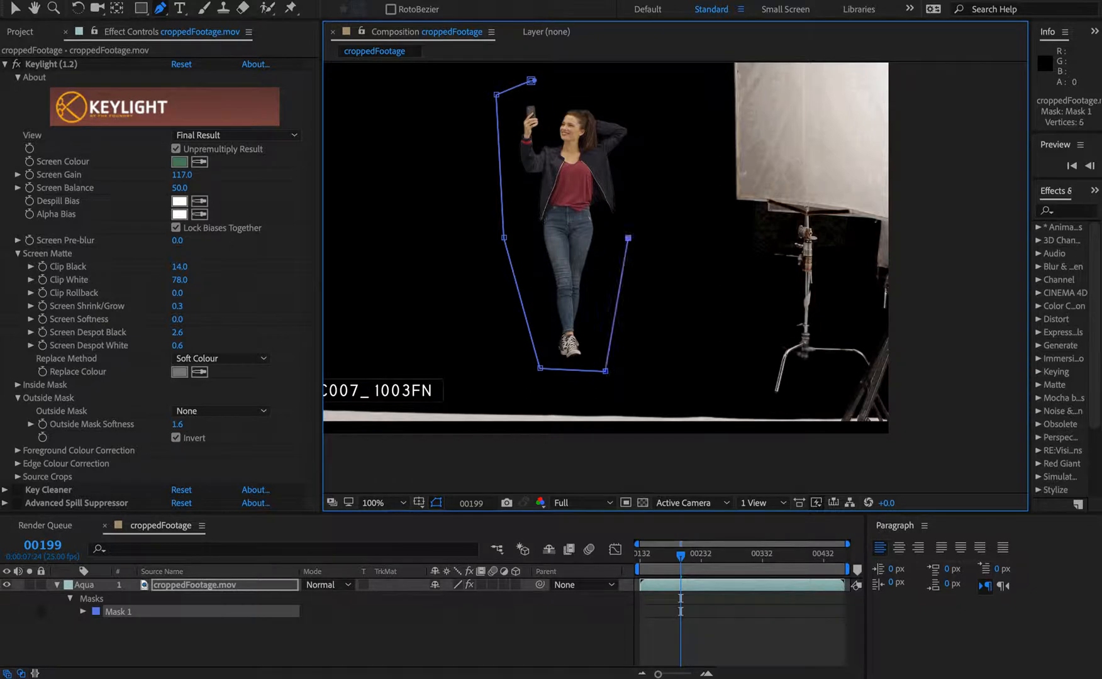
{"action": "left_click", "coordinate": [657, 119]}
{"action": "left_click", "coordinate": [585, 82]}
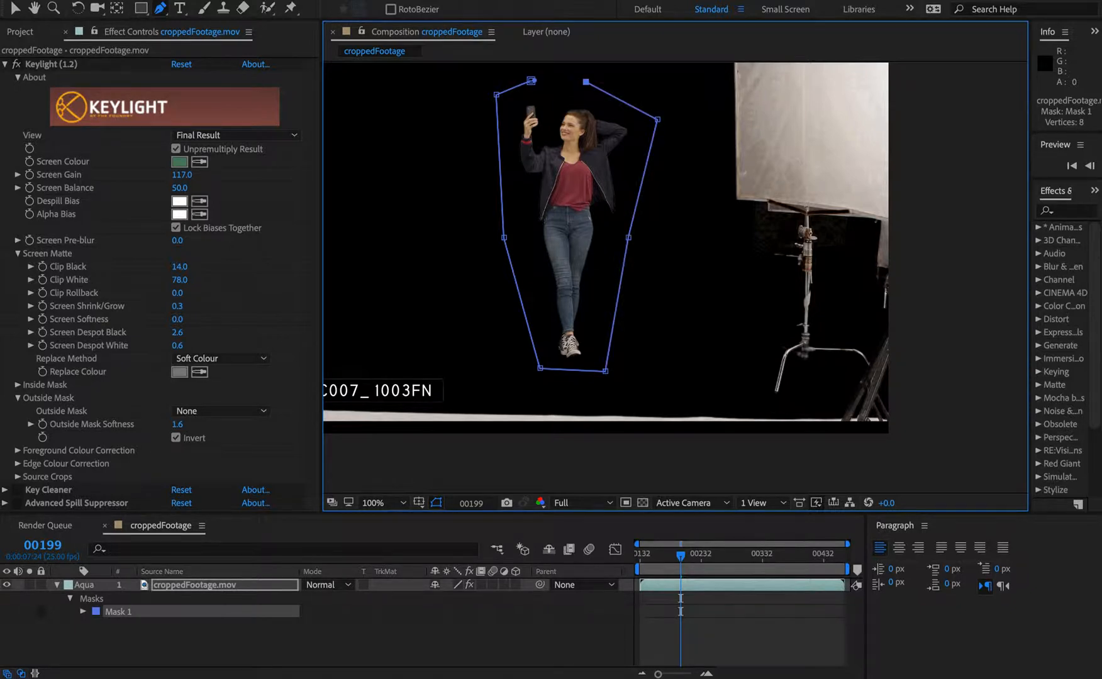
{"action": "left_click", "coordinate": [531, 80]}
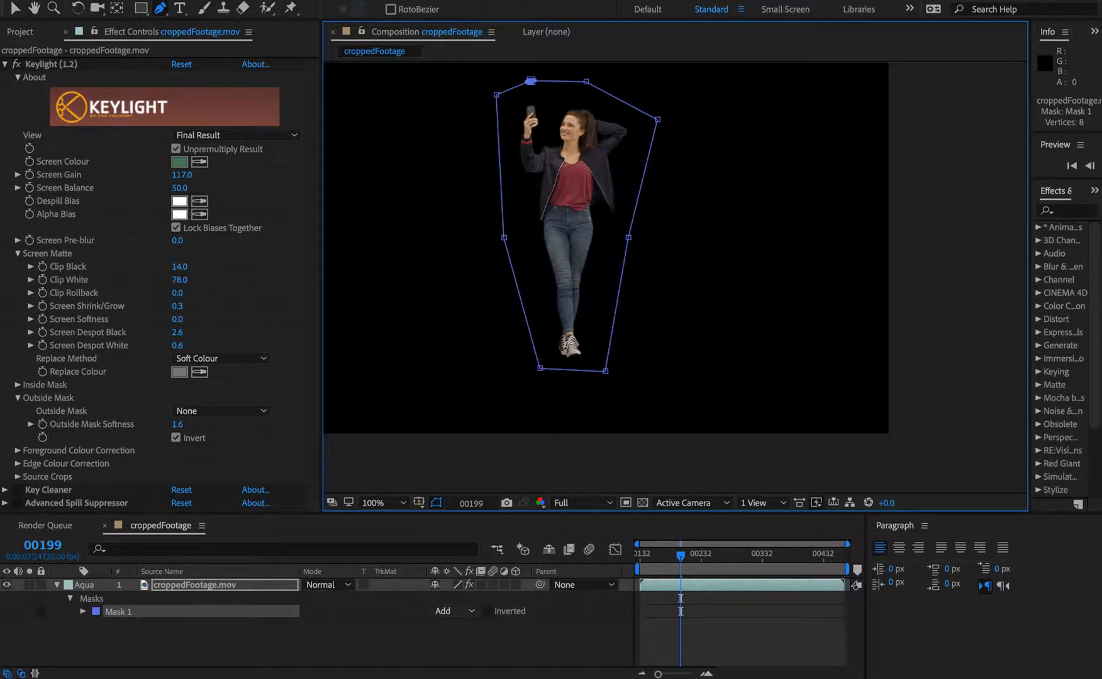
- Try the Subtract mode on Mask 1 and settle on None as the mask mode
{"action": "left_click", "coordinate": [452, 611]}
{"action": "left_click", "coordinate": [293, 643]}
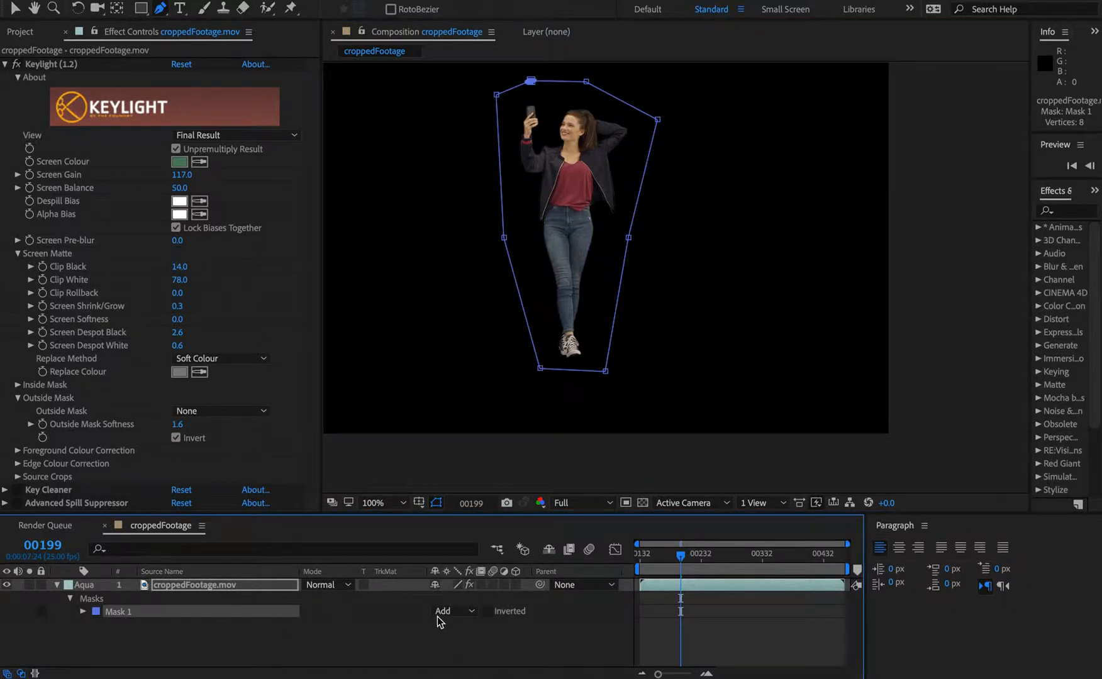
{"action": "left_click", "coordinate": [445, 611]}
{"action": "left_click", "coordinate": [460, 605]}
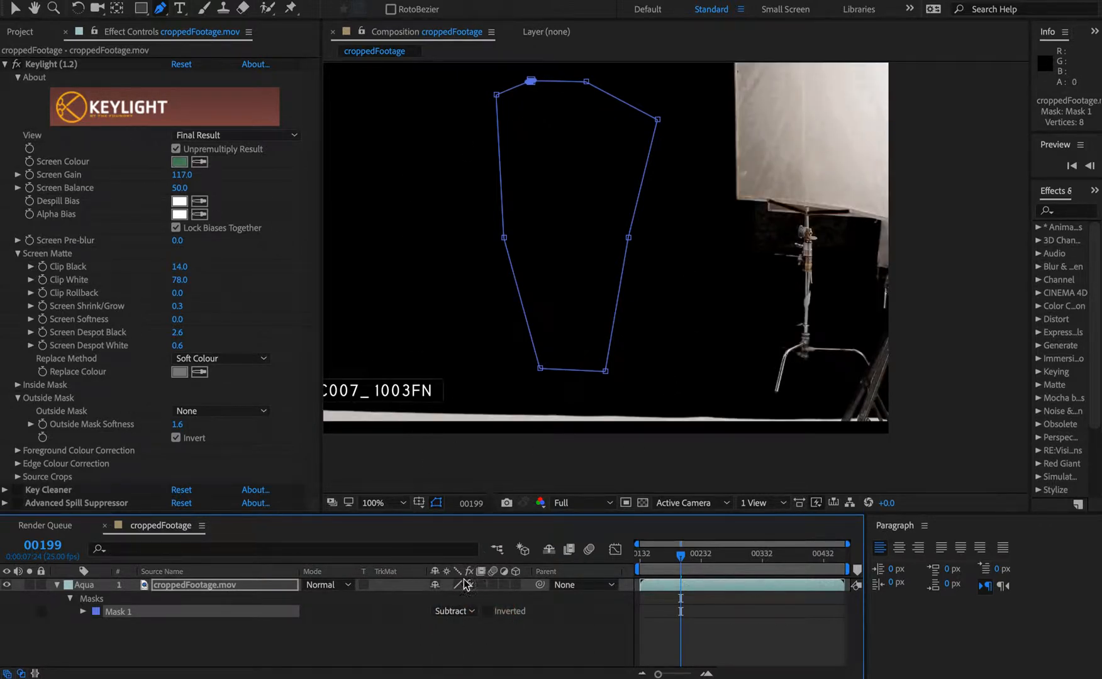
{"action": "left_click", "coordinate": [453, 612]}
{"action": "left_click", "coordinate": [454, 569]}
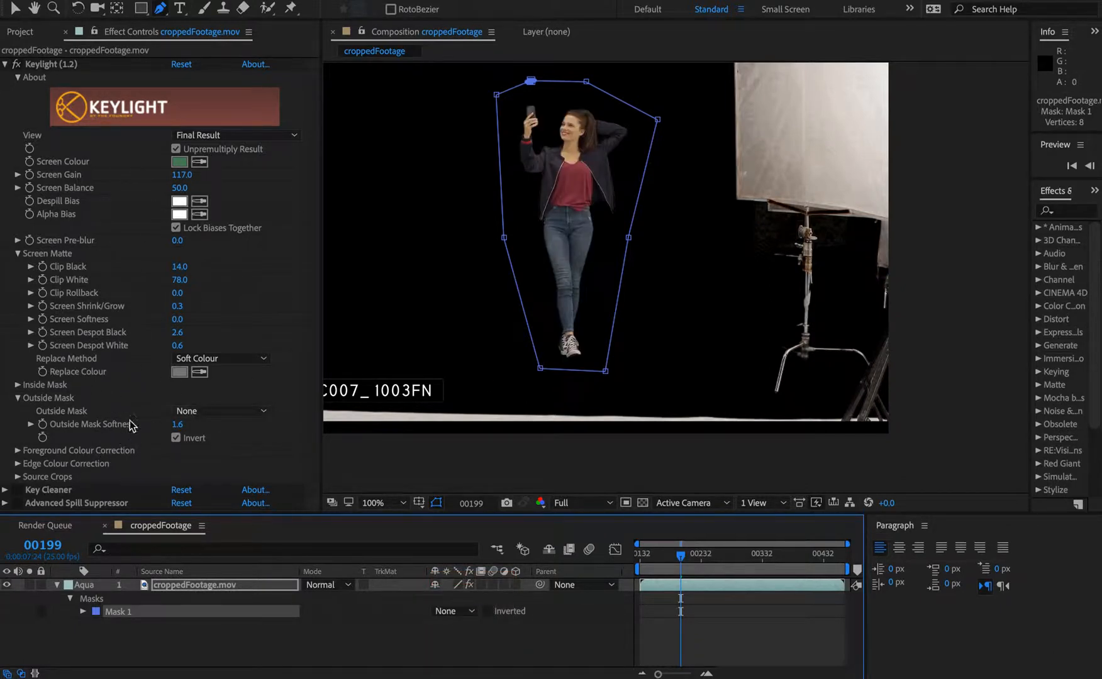
- Try Mask 1 as Keylight's Outside Mask and compare its Invert option on and off
{"action": "left_click", "coordinate": [231, 412]}
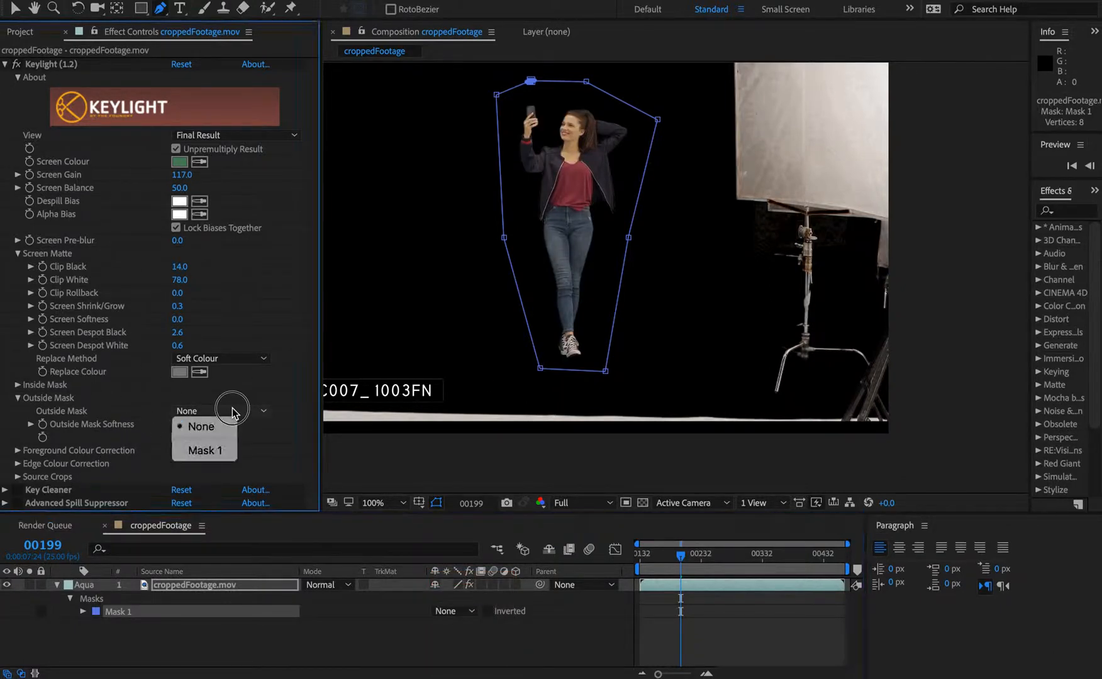
{"action": "left_click", "coordinate": [214, 451]}
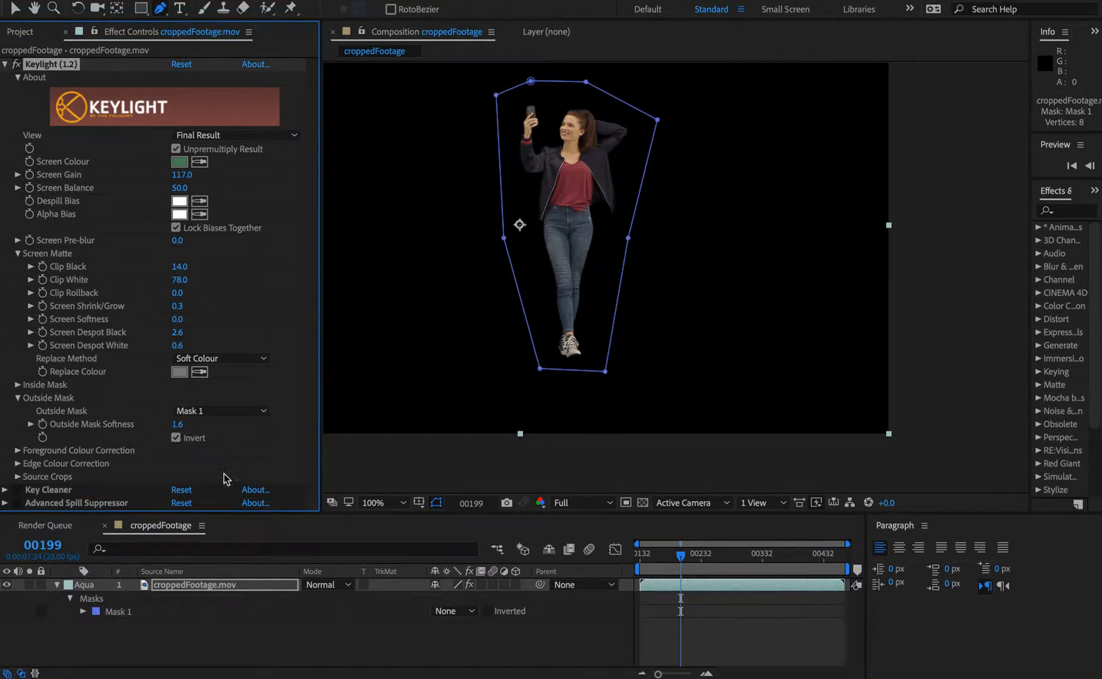
{"action": "left_click", "coordinate": [177, 438]}
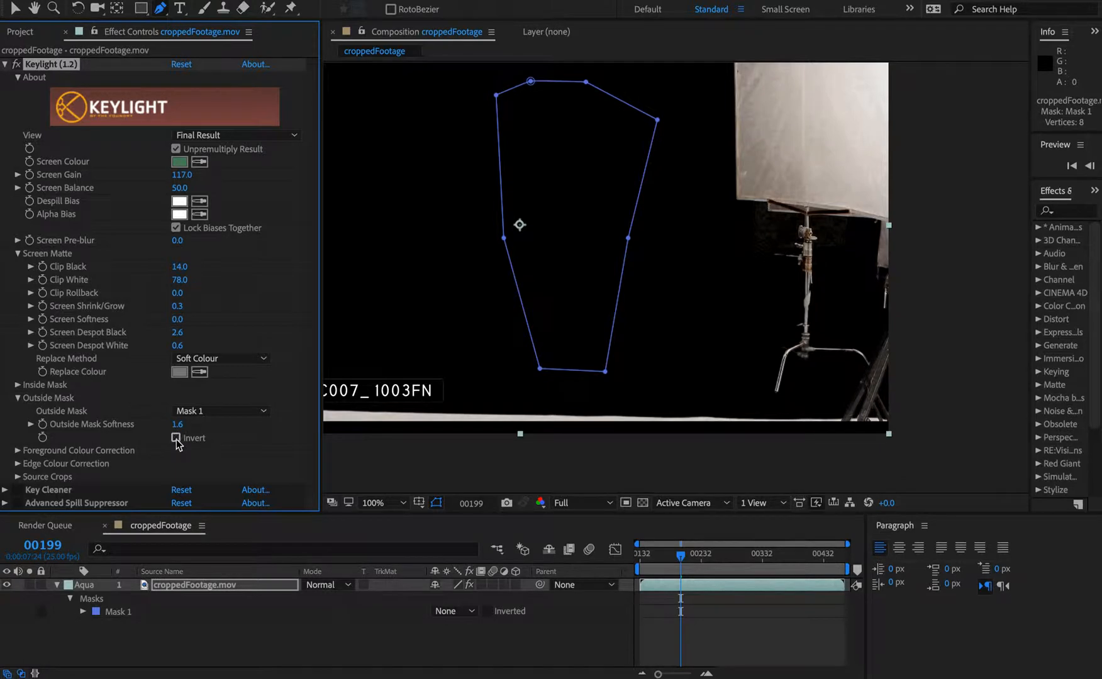
{"action": "left_click", "coordinate": [177, 438]}
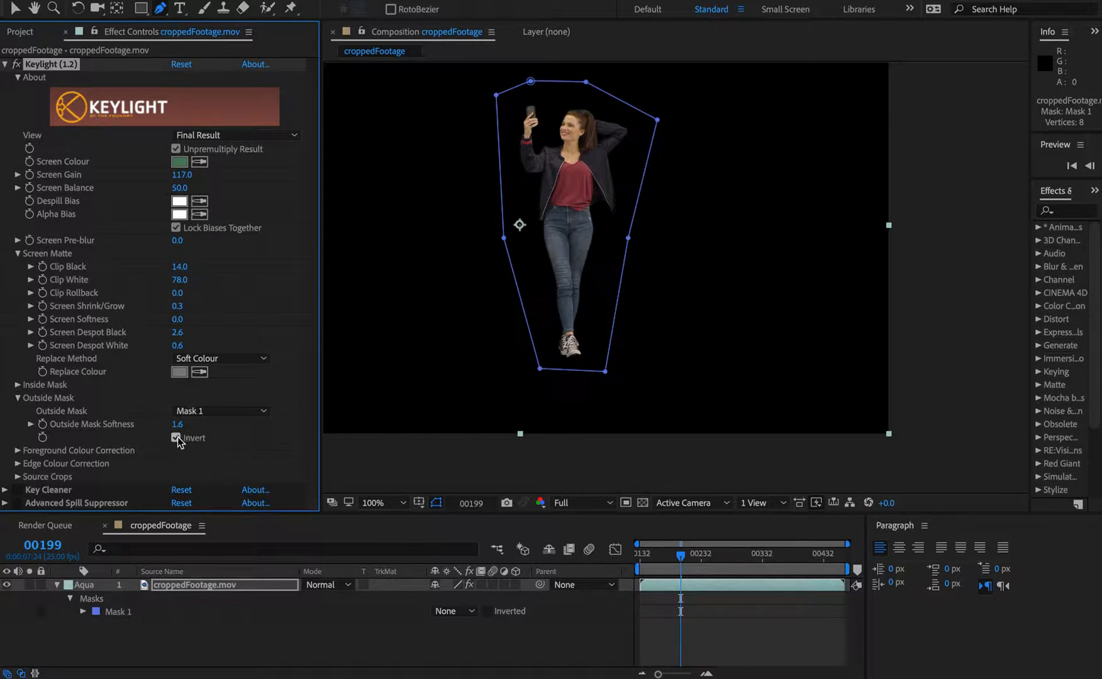
{"action": "left_click", "coordinate": [176, 438]}
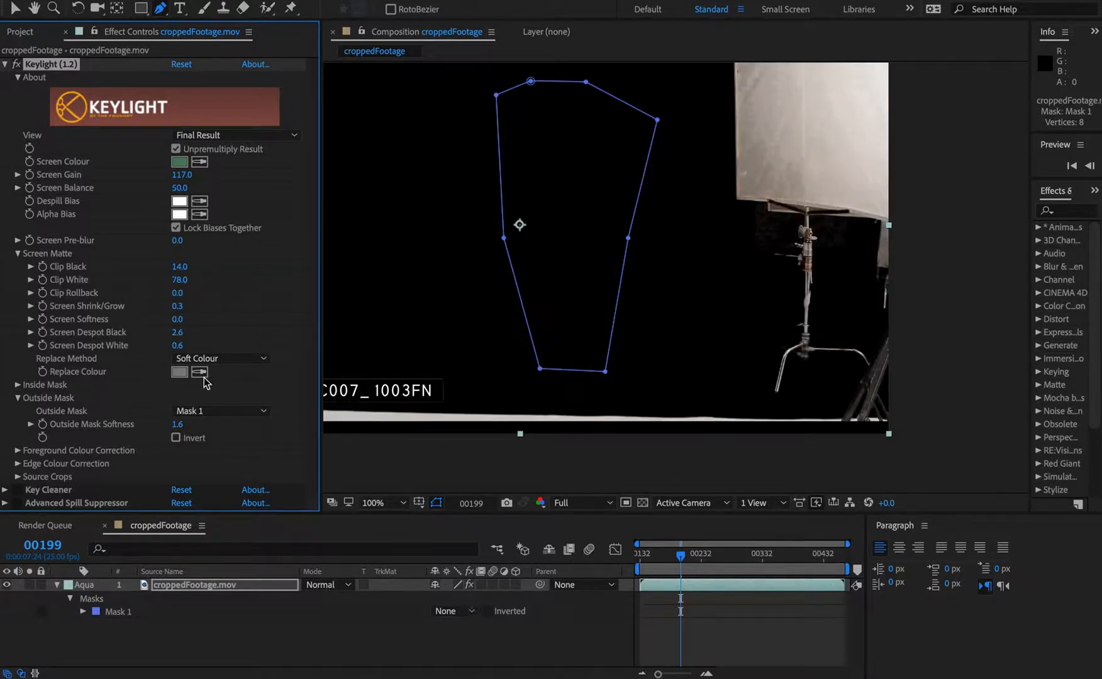
- Return Keylight's Outside Mask to None and re-enable its Invert option
{"action": "left_click", "coordinate": [189, 411]}
{"action": "left_click", "coordinate": [280, 440]}
{"action": "left_click", "coordinate": [176, 439]}
{"action": "left_click", "coordinate": [201, 411]}
{"action": "left_click", "coordinate": [256, 423]}
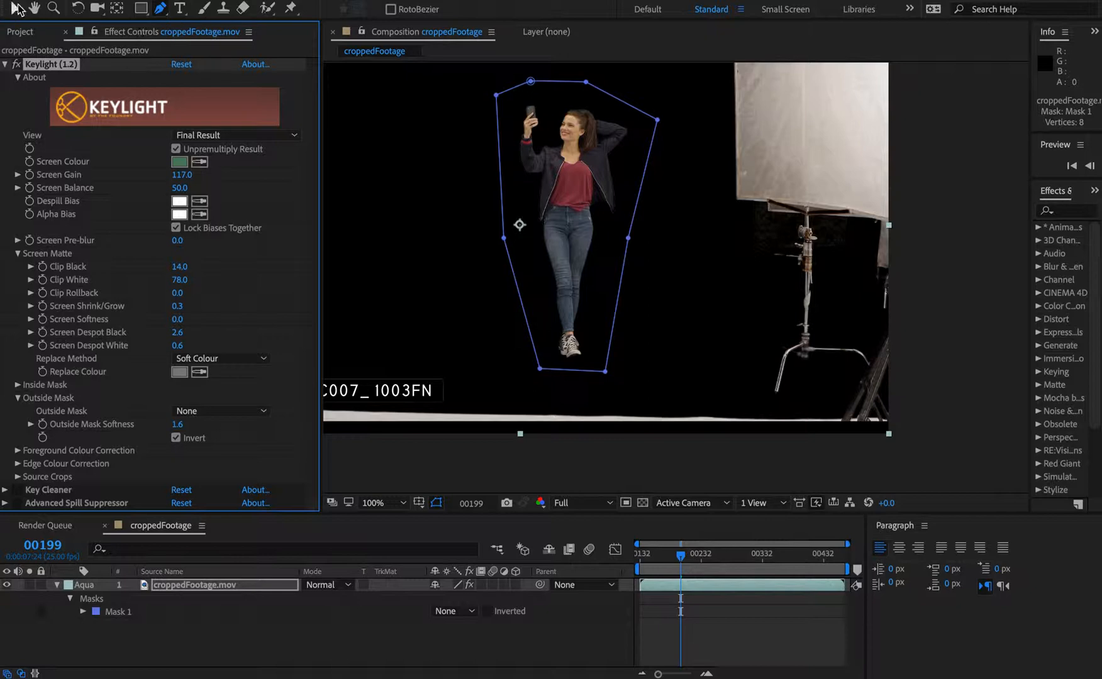
- Expand Mask 1's properties and enable Mask Path keyframing at frame 199
{"action": "left_click", "coordinate": [13, 8]}
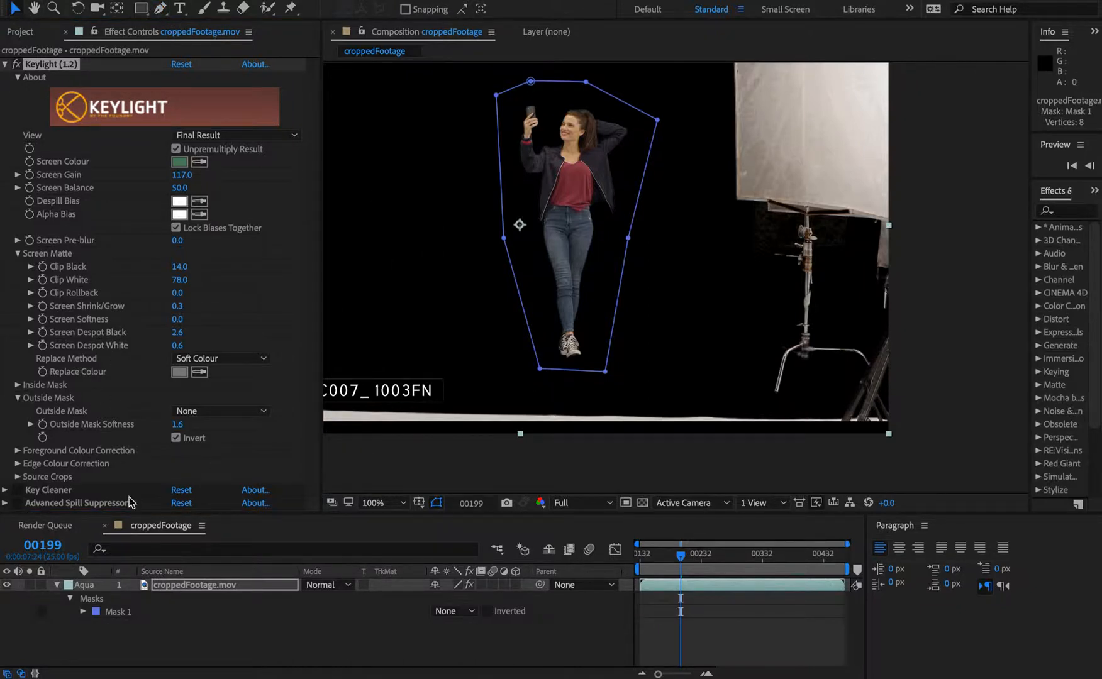
{"action": "left_click", "coordinate": [82, 612]}
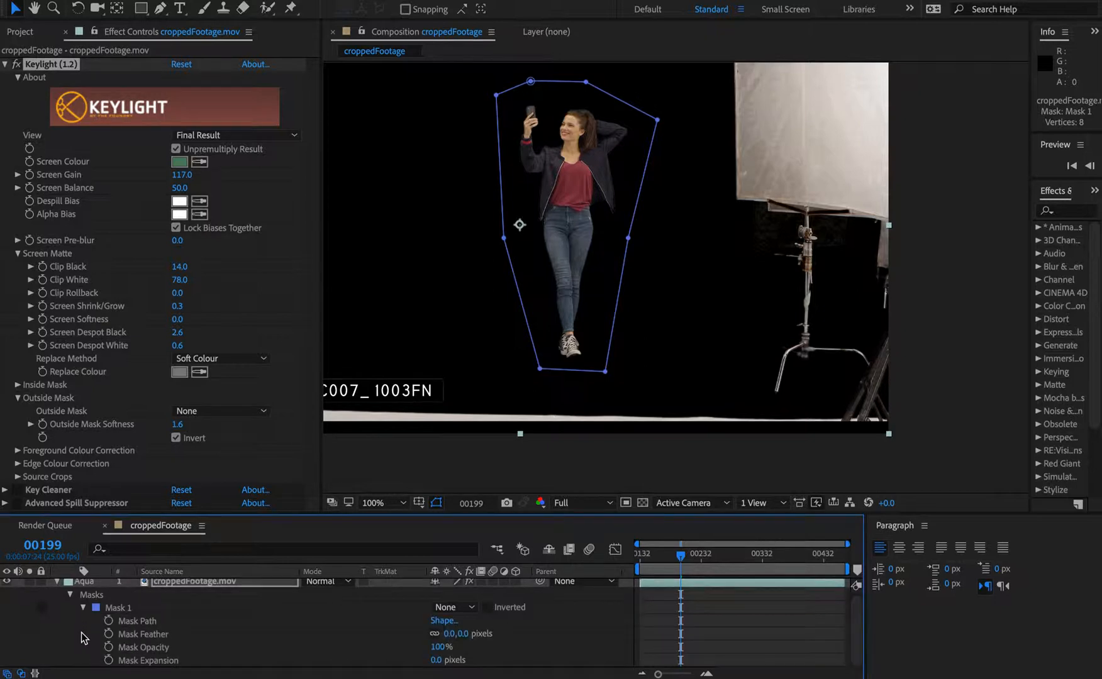
{"action": "left_click", "coordinate": [117, 622]}
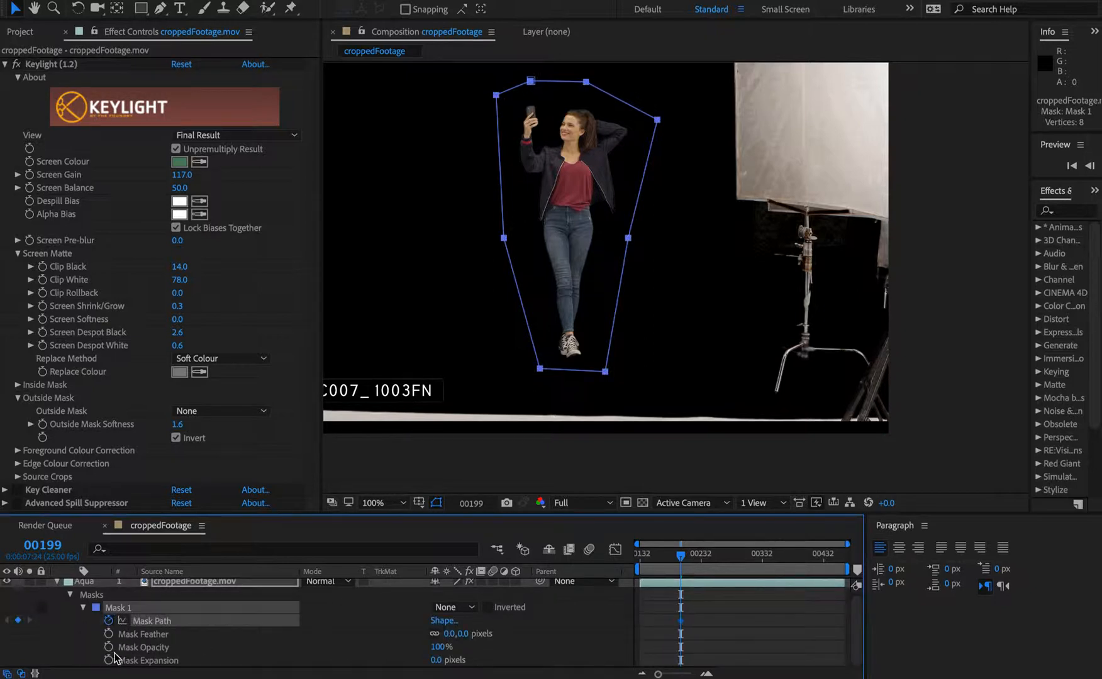
- At the layer's first frame, 132, move Mask 1's left, right and bottom edges slightly outward to give the woman more clearance
{"action": "key", "text": "shift+super+Left"}
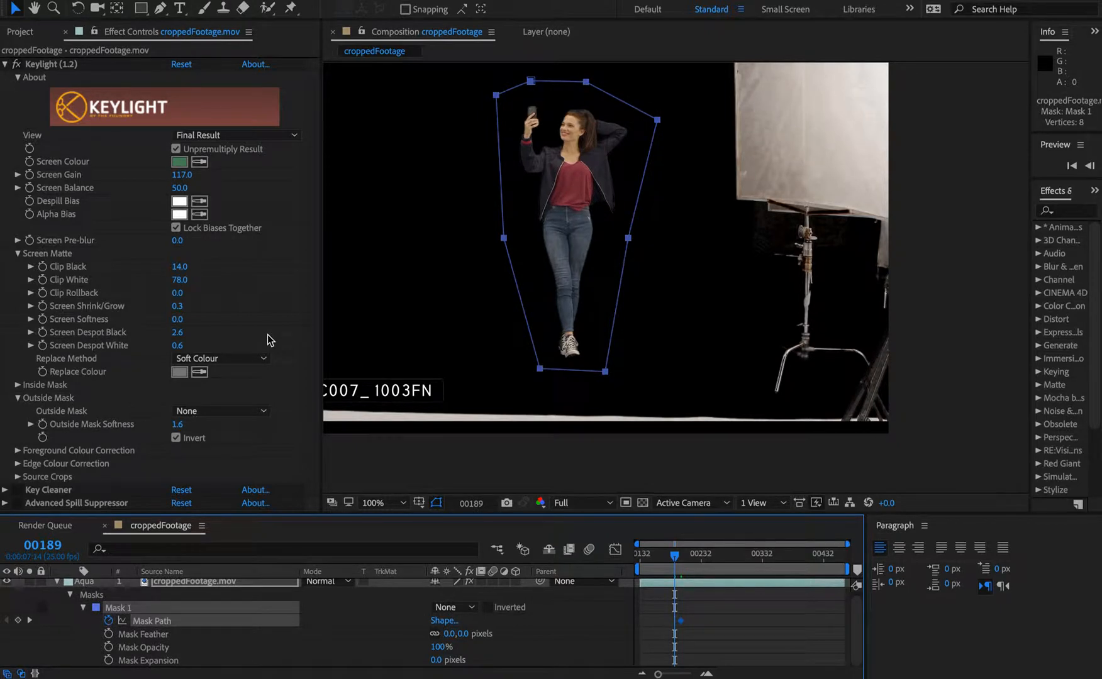
{"action": "key", "text": "shift+super+Left"}
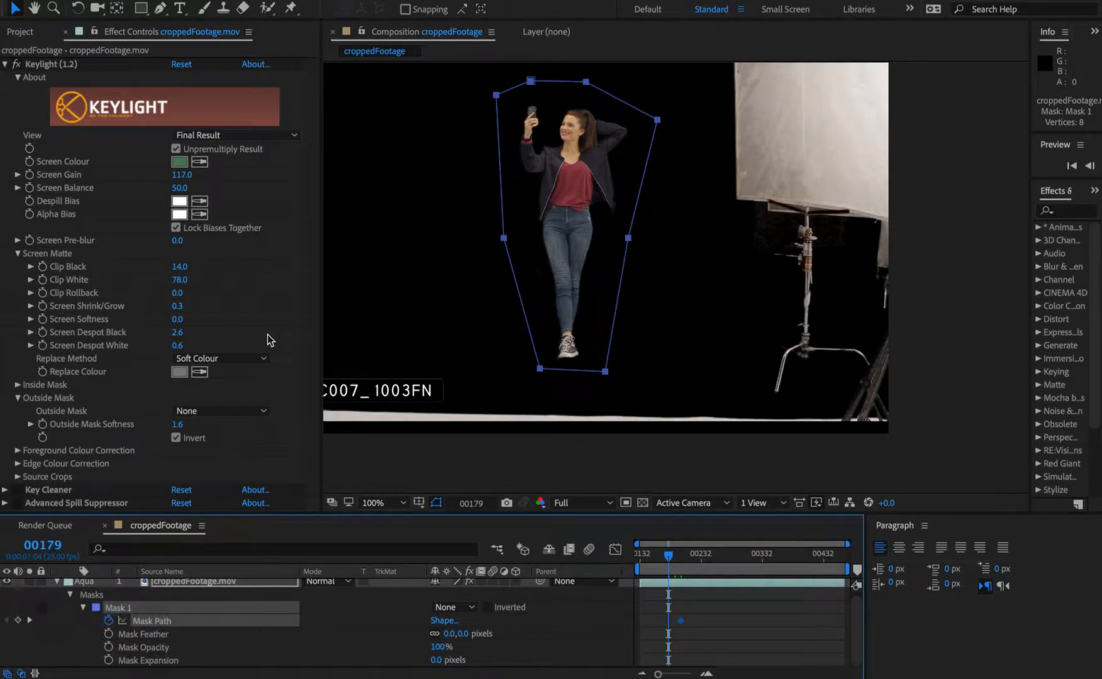
{"action": "key", "text": "shift+super+Left"}
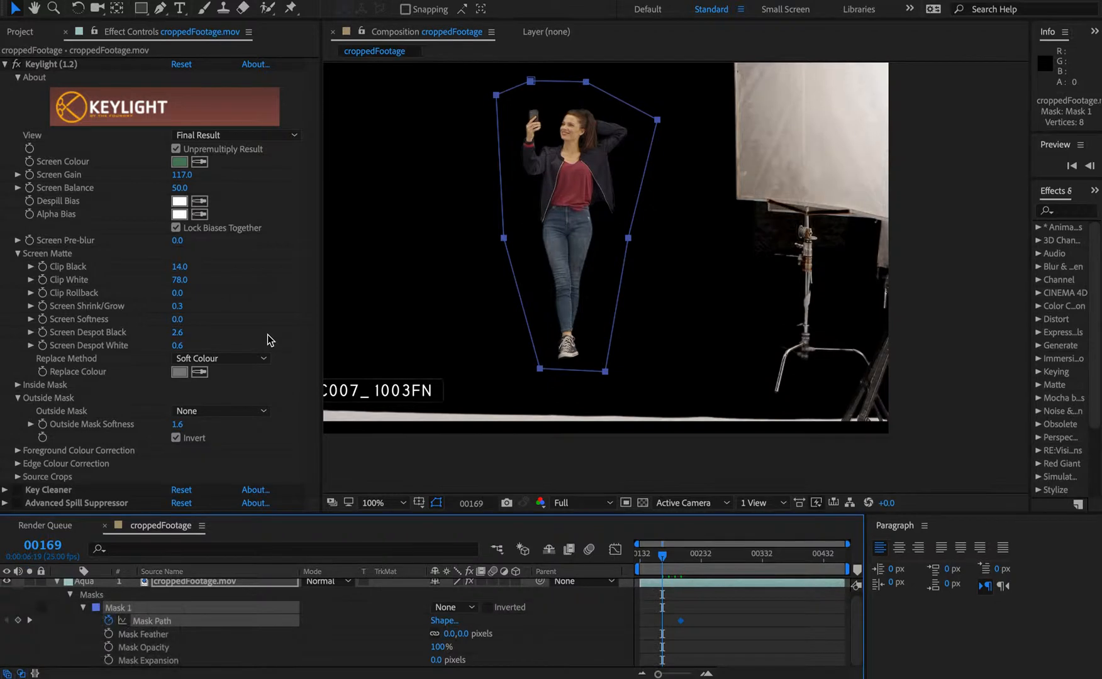
{"action": "key", "text": "shift+super+Left"}
{"action": "key", "text": "shift+super+Left"}
{"action": "key", "text": "shift+super+Left"}
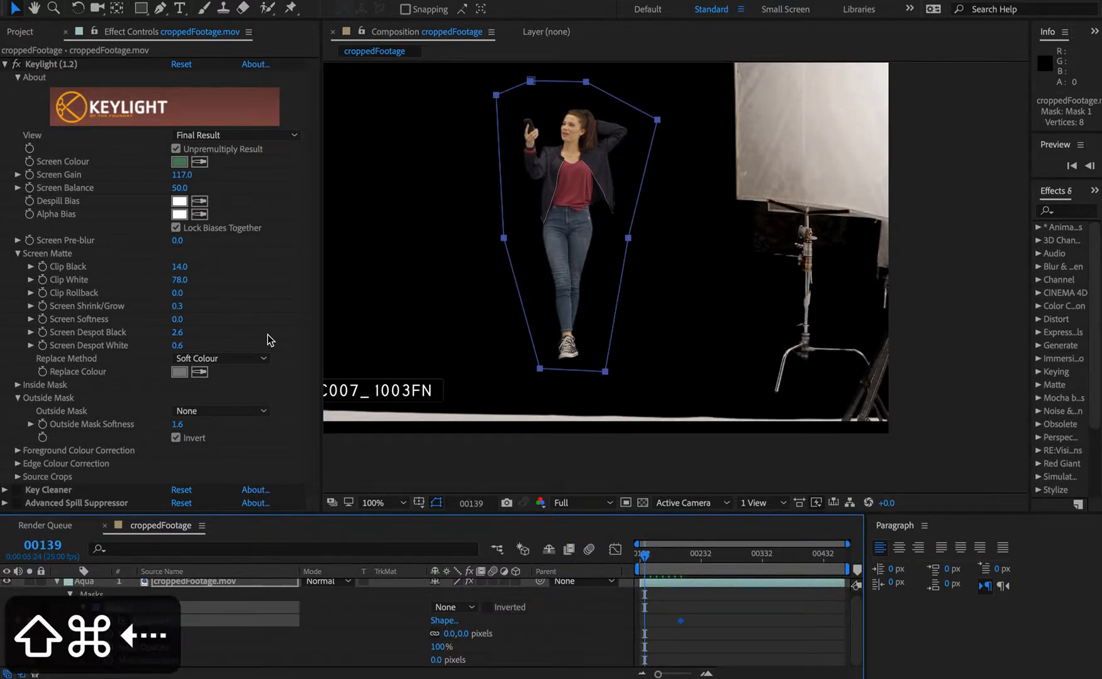
{"action": "key", "text": "shift+super+Left"}
{"action": "key", "text": "shift+super+Right"}
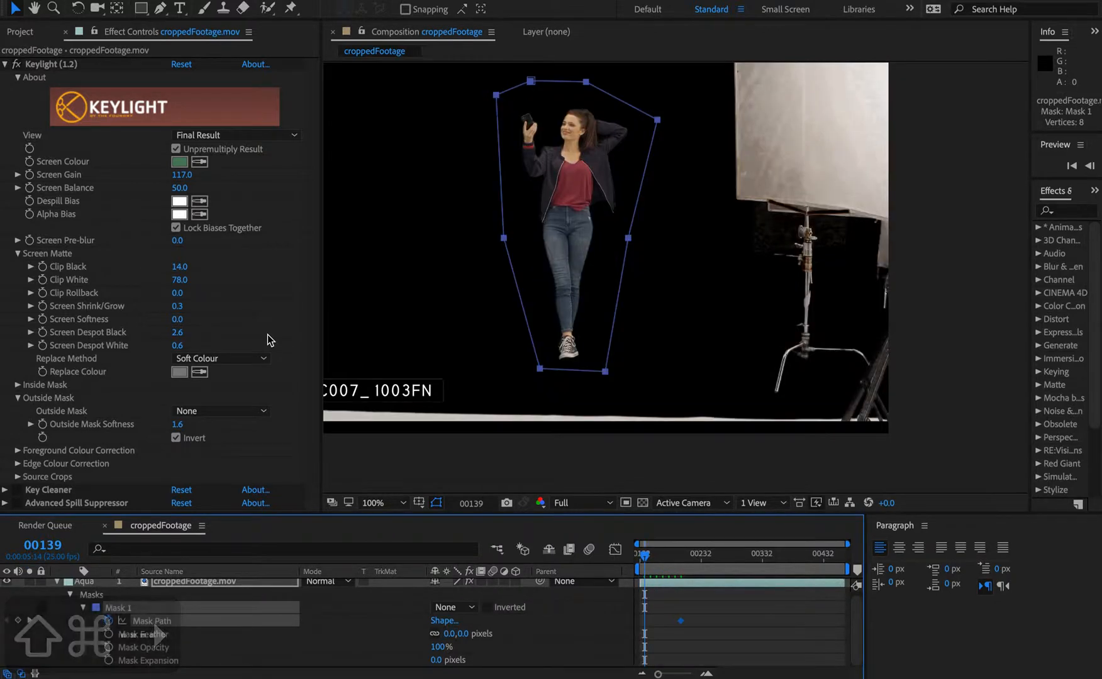
{"action": "key", "text": "i"}
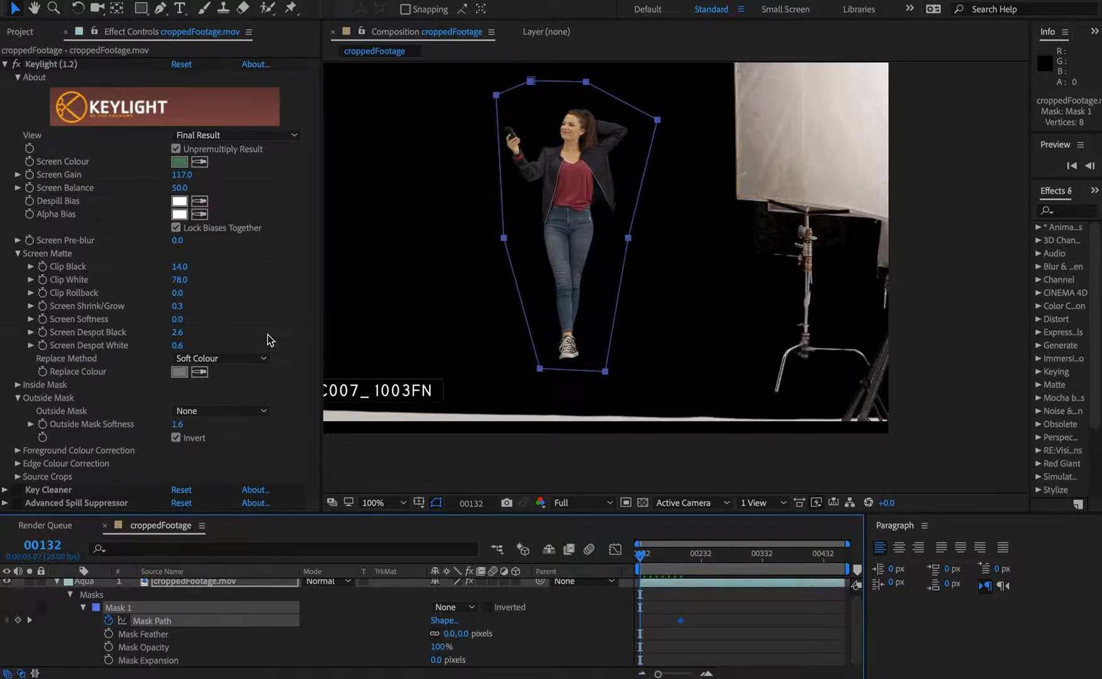
{"action": "left_click", "coordinate": [496, 167]}
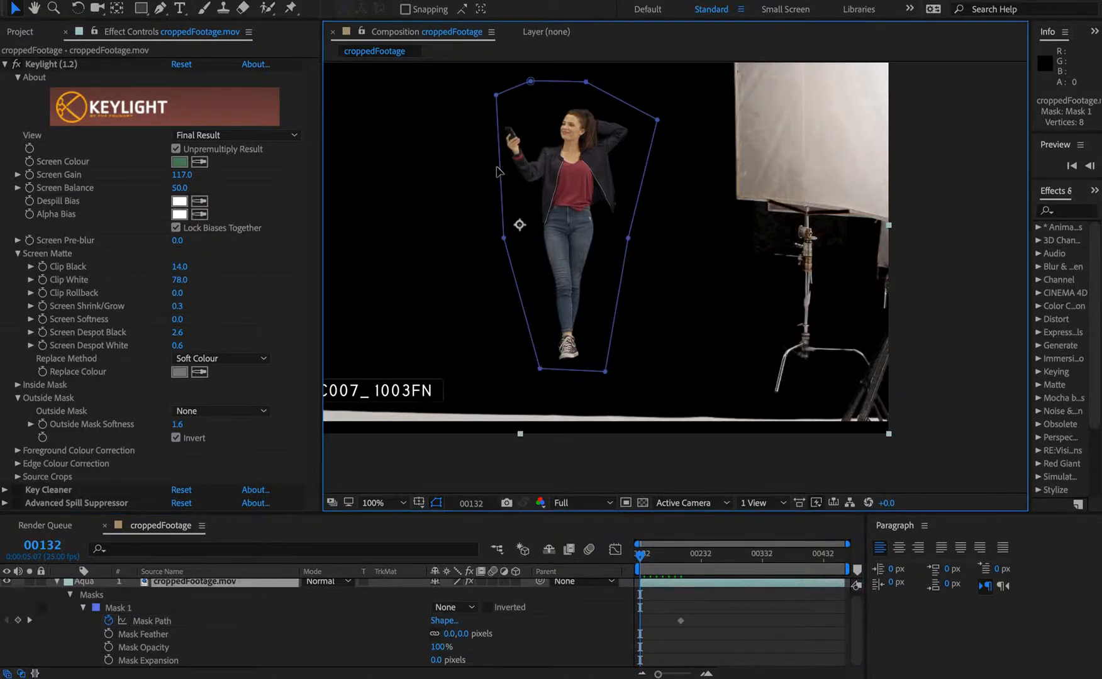
{"action": "left_click_drag", "start_coordinate": [498, 170], "coordinate": [491, 165]}
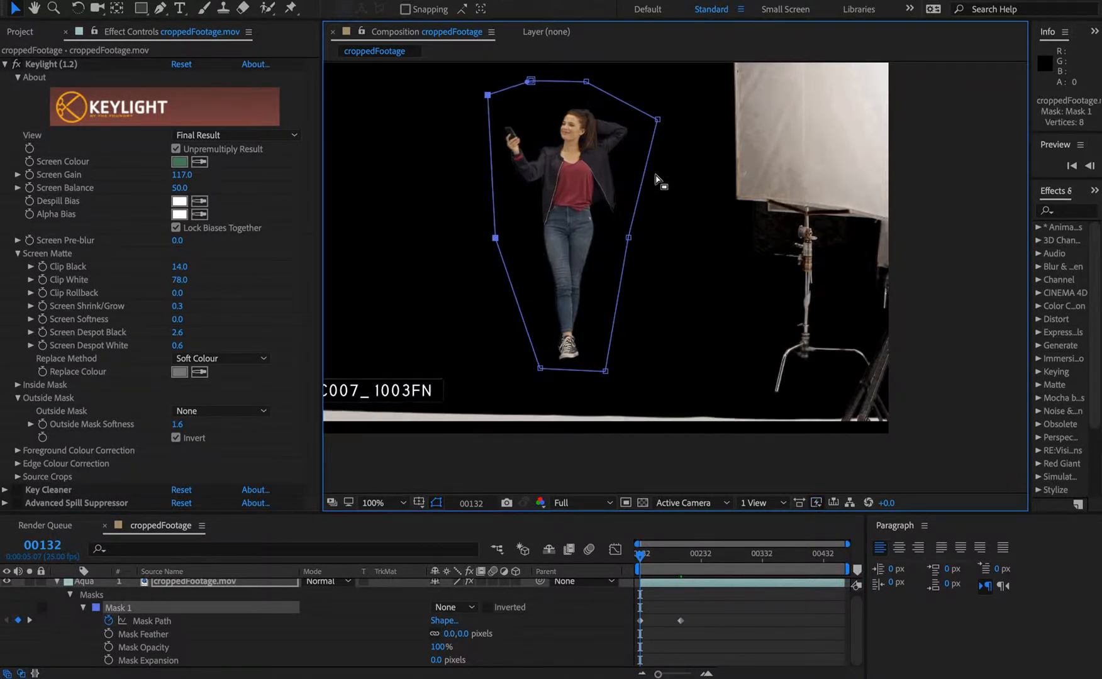
{"action": "left_click_drag", "start_coordinate": [642, 180], "coordinate": [648, 181]}
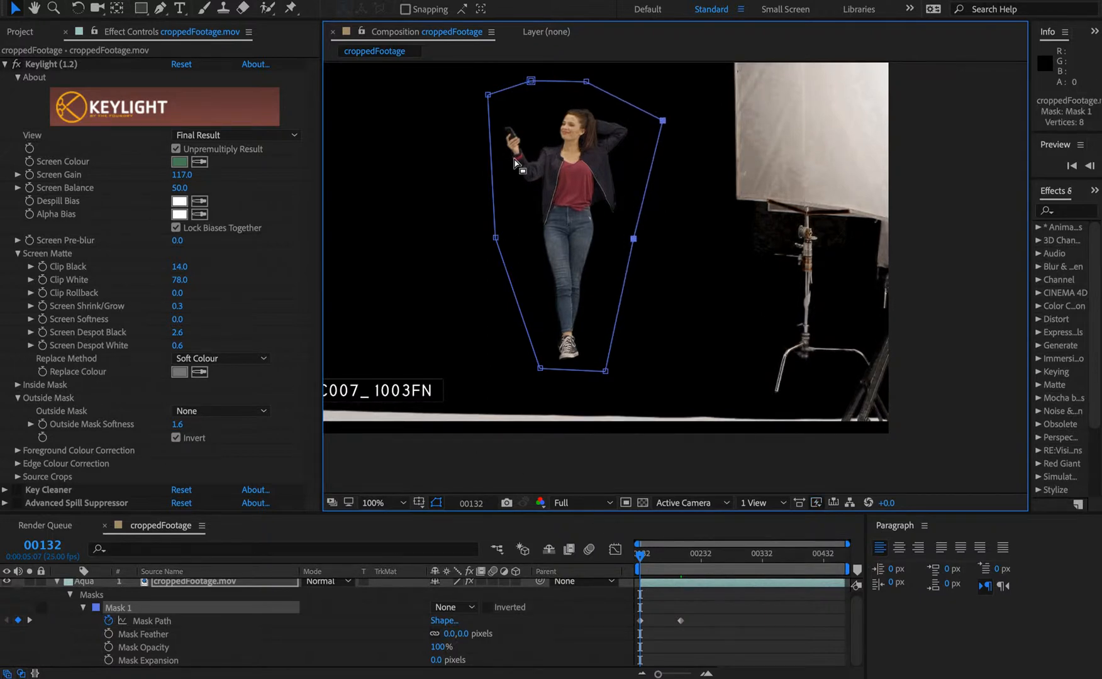
{"action": "left_click_drag", "start_coordinate": [561, 373], "coordinate": [561, 382]}
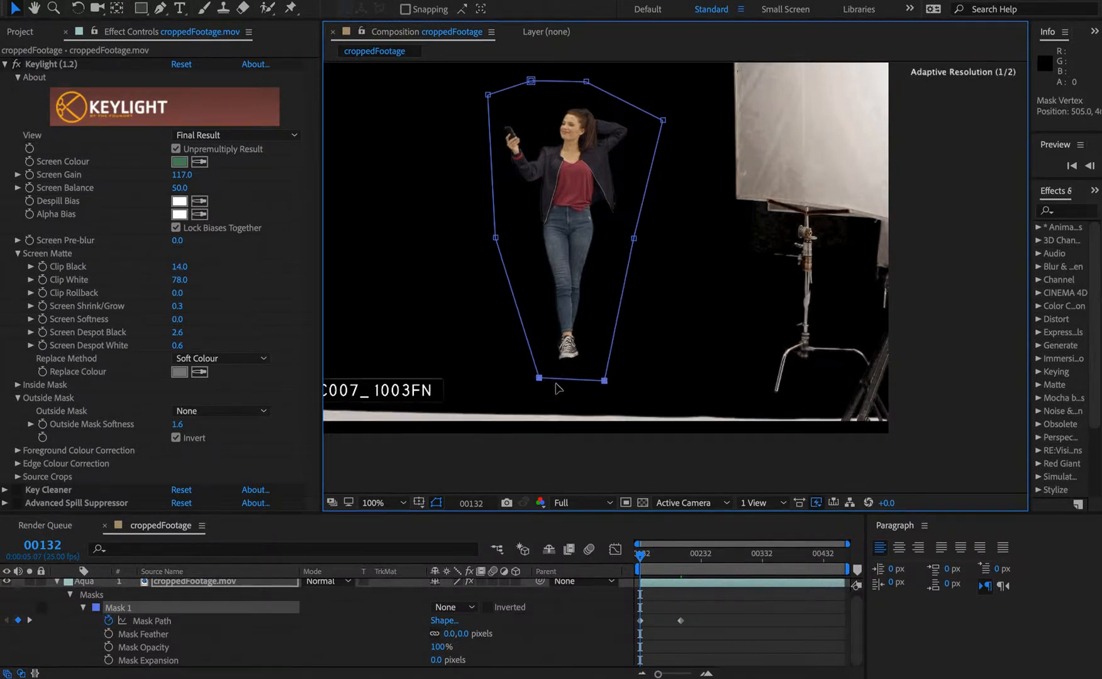
- At frame 249, move Mask 1's left edge outward past the woman's raised phone hand
{"action": "key", "text": "k"}
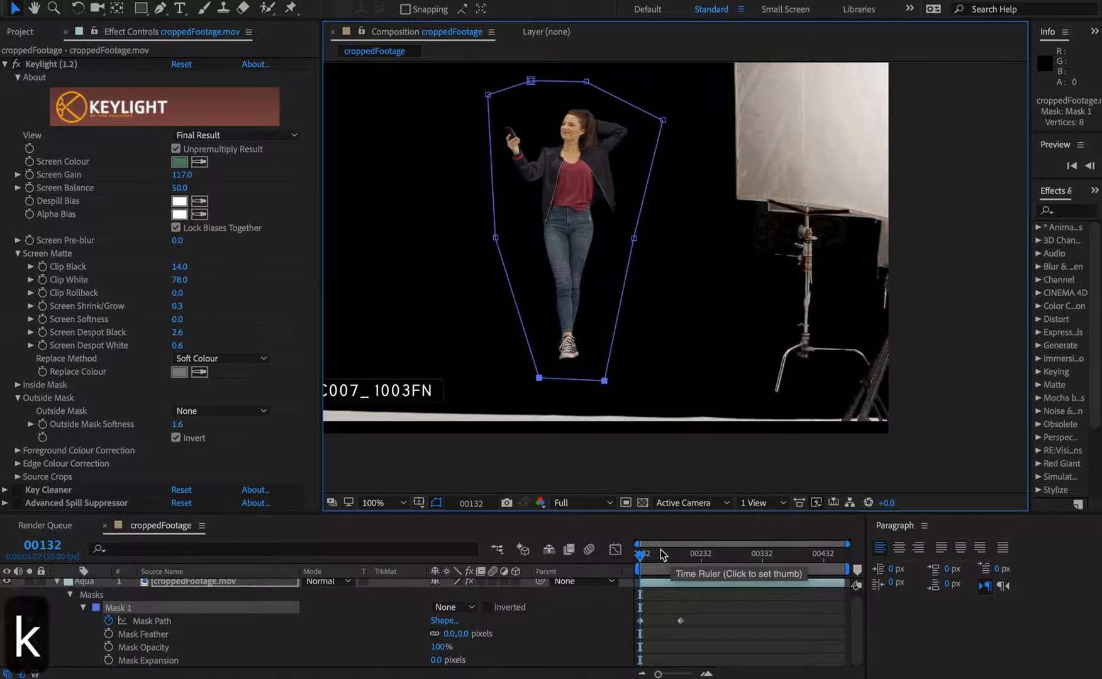
{"action": "key", "text": "j"}
{"action": "key", "text": "k"}
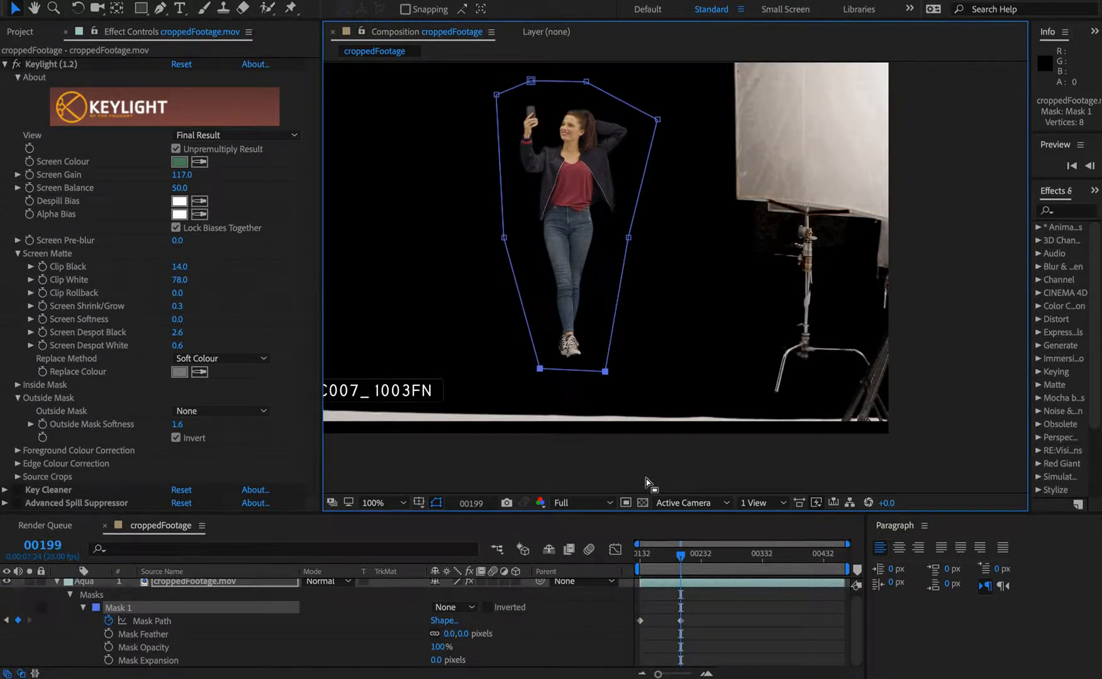
{"action": "key", "text": "shift+super+Right"}
{"action": "key", "text": "shift+super+Right"}
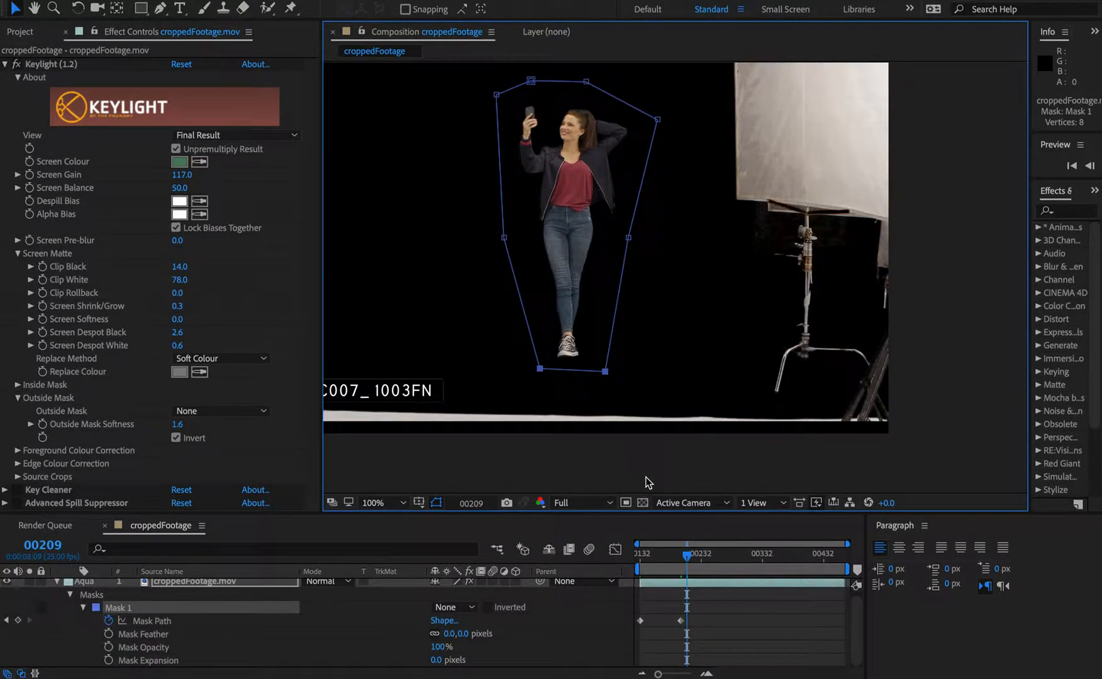
{"action": "key", "text": "shift+super+Right"}
{"action": "key", "text": "shift+super+Right"}
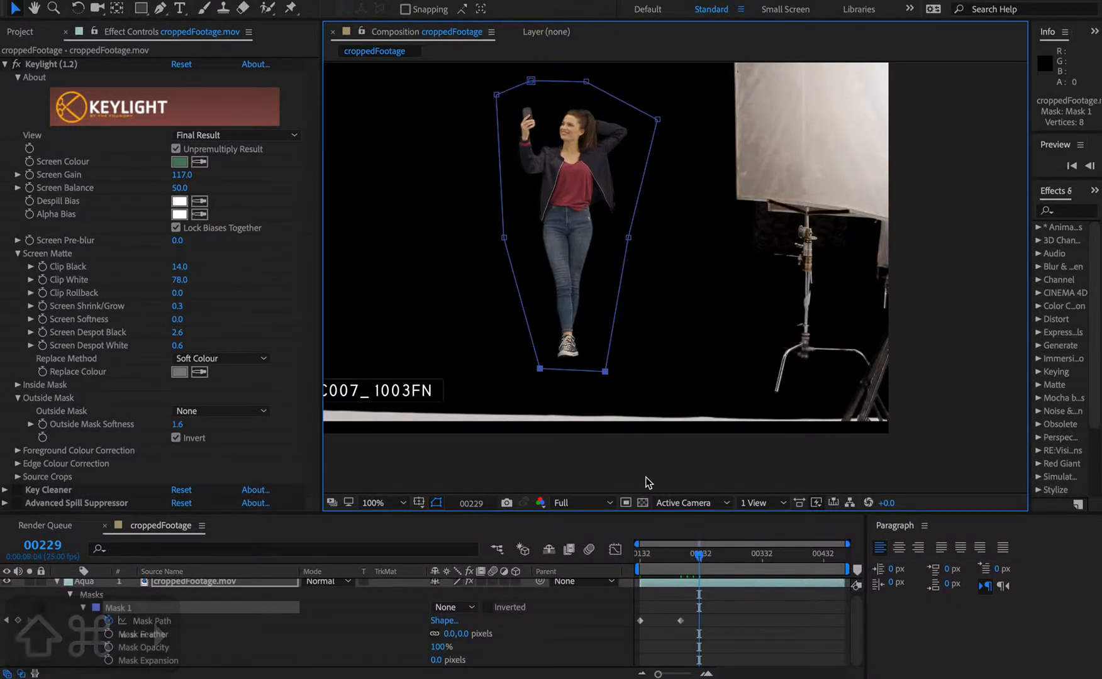
{"action": "key", "text": "shift+super+Right"}
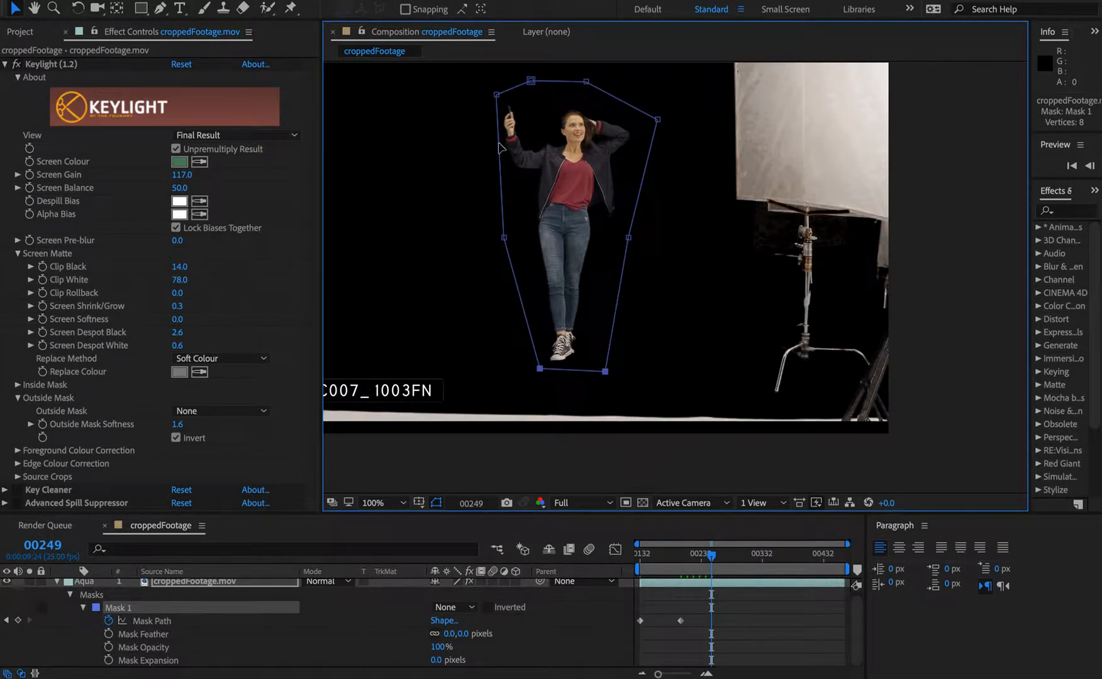
{"action": "left_click_drag", "start_coordinate": [498, 148], "coordinate": [487, 147]}
- At frame 249, shift Mask 1's top edge up and slightly left, lower its bottom edge, and pull the lower-left vertex outward
{"action": "left_click", "coordinate": [552, 83]}
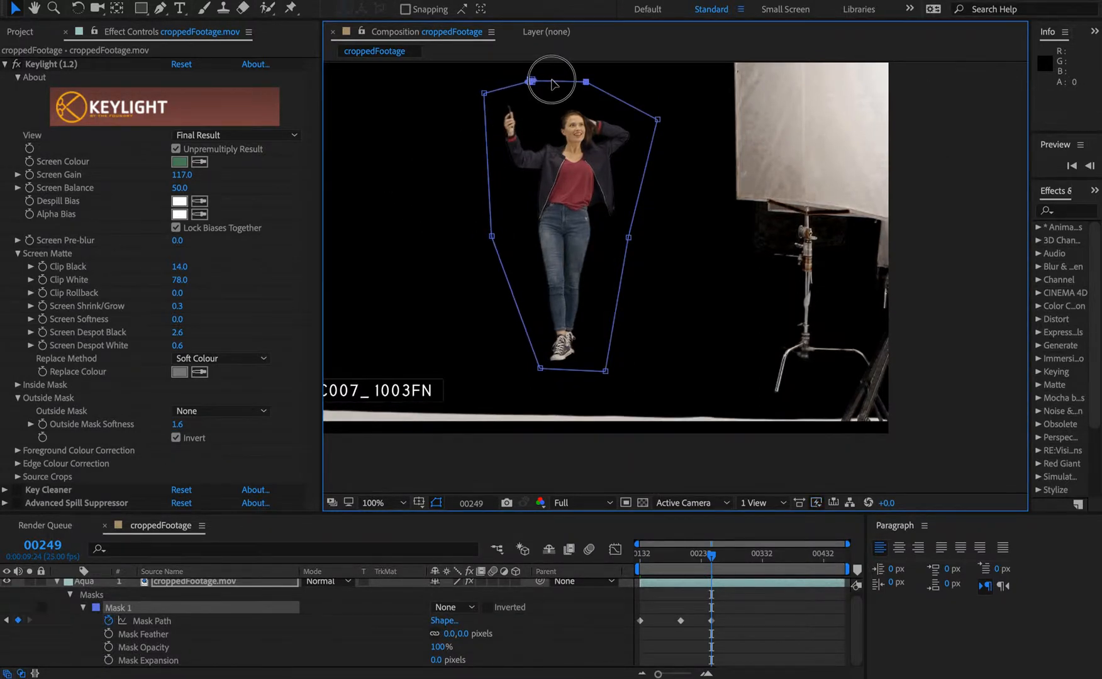
{"action": "left_click_drag", "start_coordinate": [530, 81], "coordinate": [526, 78]}
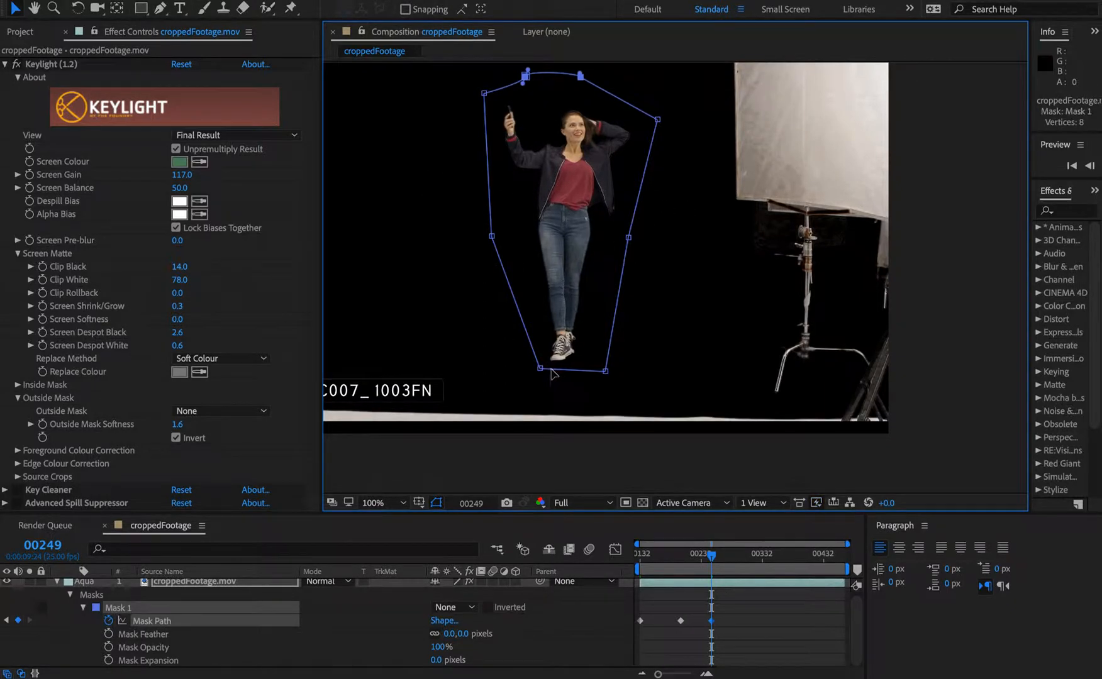
{"action": "left_click_drag", "start_coordinate": [551, 370], "coordinate": [522, 382]}
{"action": "left_click", "coordinate": [502, 374]}
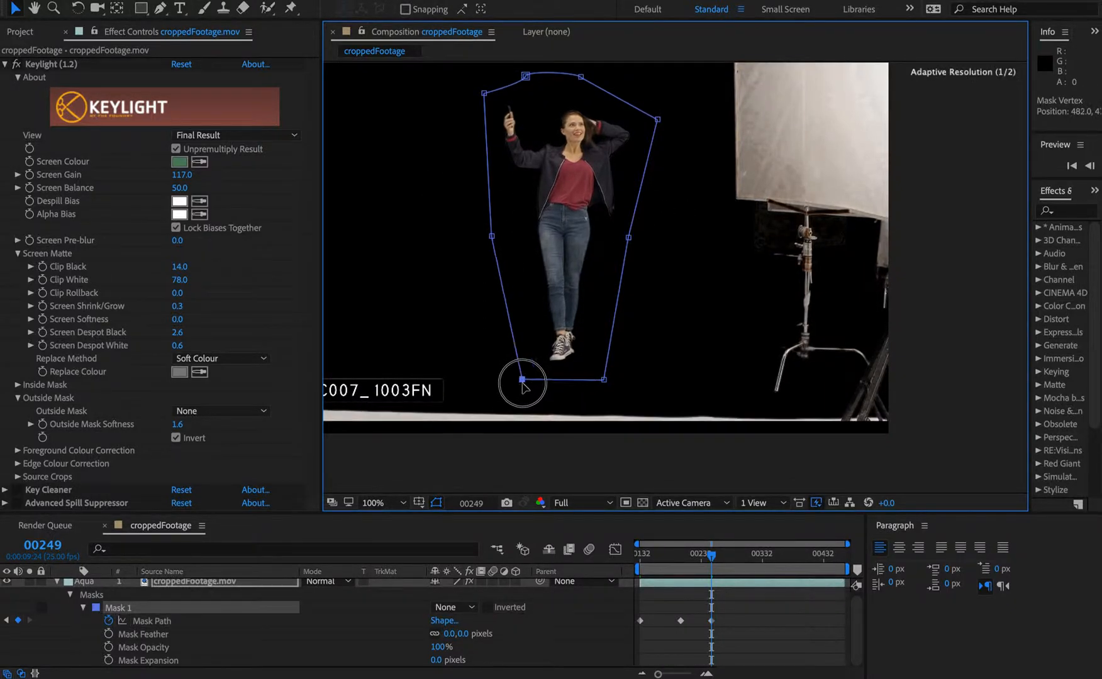
- At frame 259, move Mask 1's left edge outward to enclose the woman's outstretched hand
{"action": "key", "text": "shift+Page_Down"}
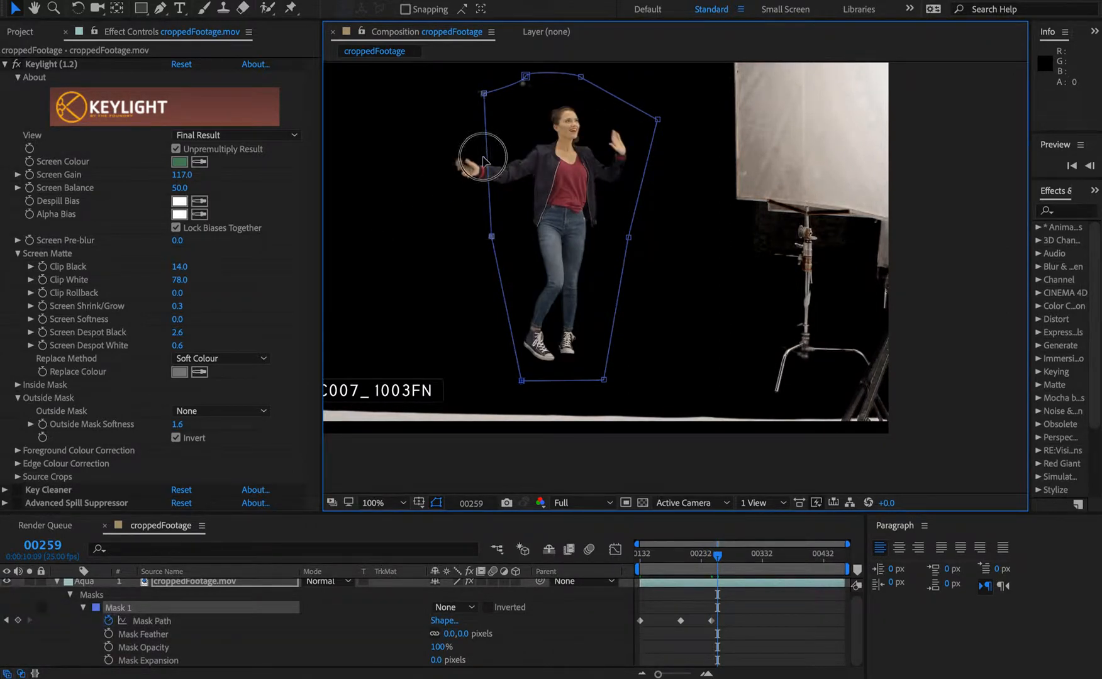
{"action": "left_click_drag", "start_coordinate": [486, 156], "coordinate": [445, 165]}
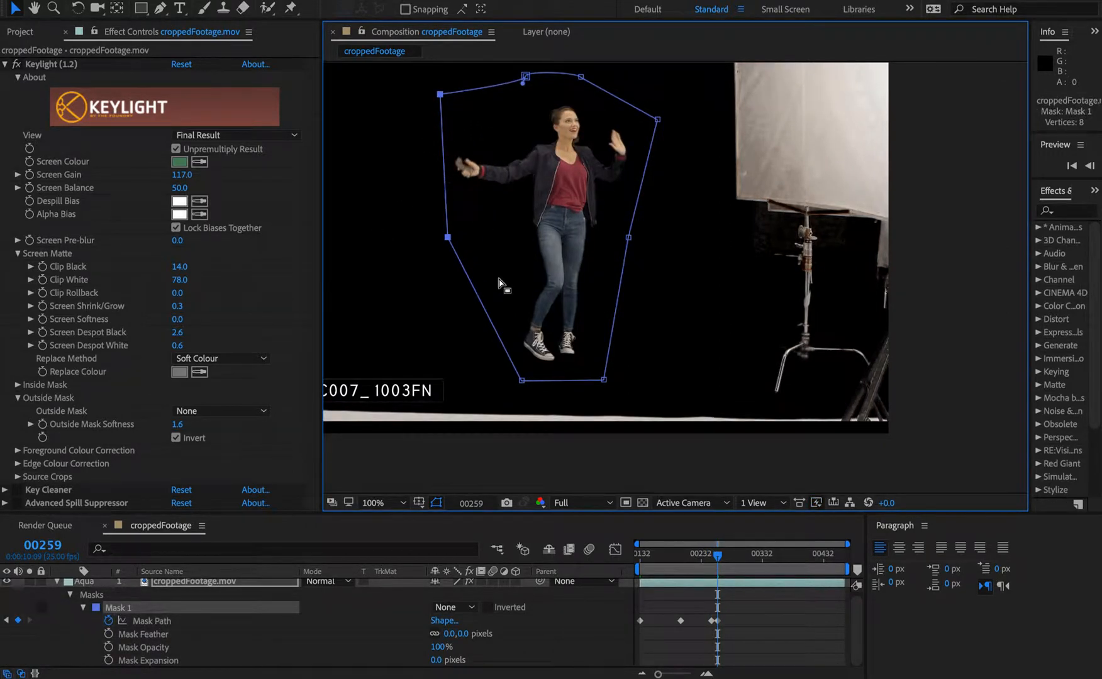
- At frame 255, move Mask 1's left edge and its upper-right and middle-right vertices outward around the woman
{"action": "key", "text": "equal"}
{"action": "key", "text": "equal"}
{"action": "key", "text": "equal"}
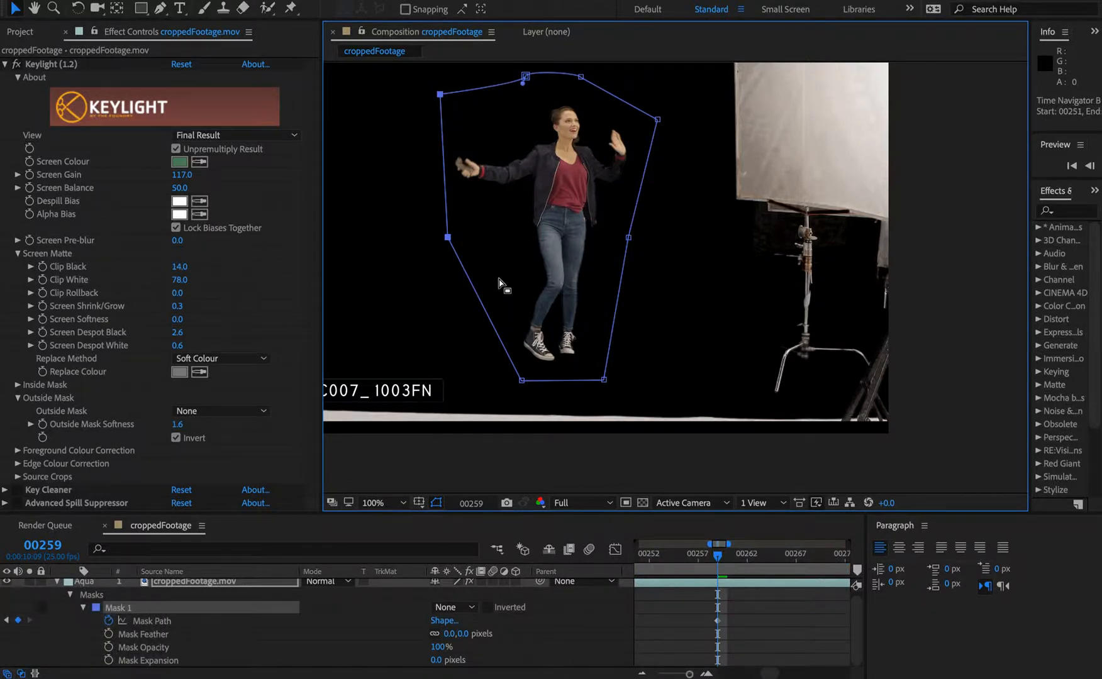
{"action": "key", "text": "super+Left"}
{"action": "key", "text": "super+Left"}
{"action": "key", "text": "super+Left"}
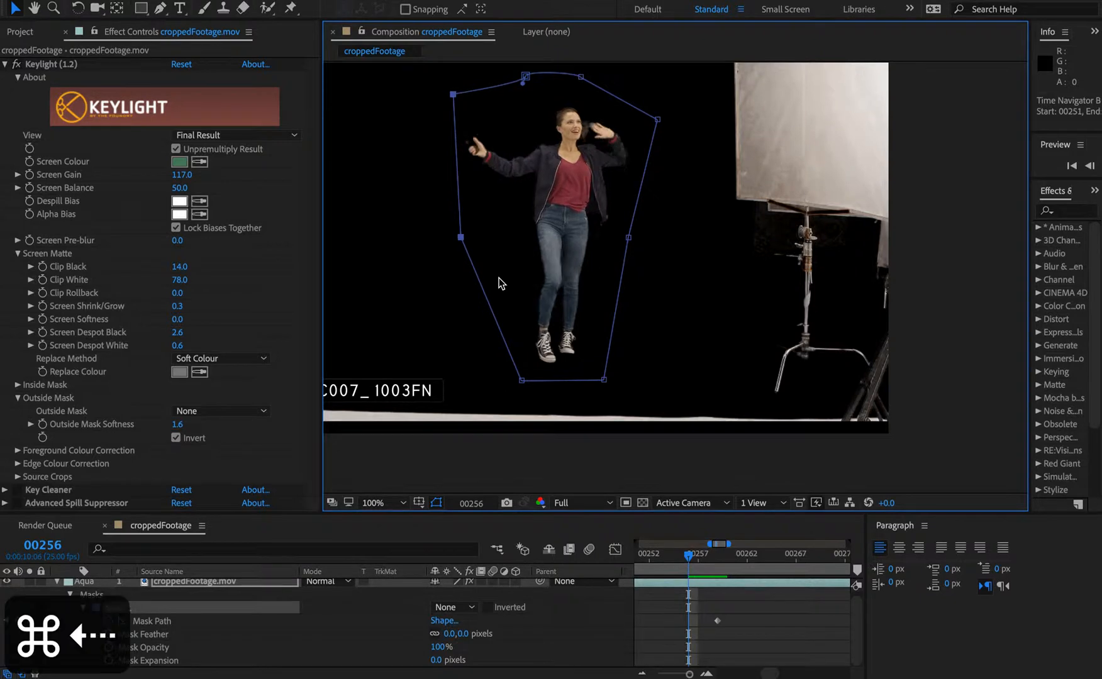
{"action": "key", "text": "super+Left"}
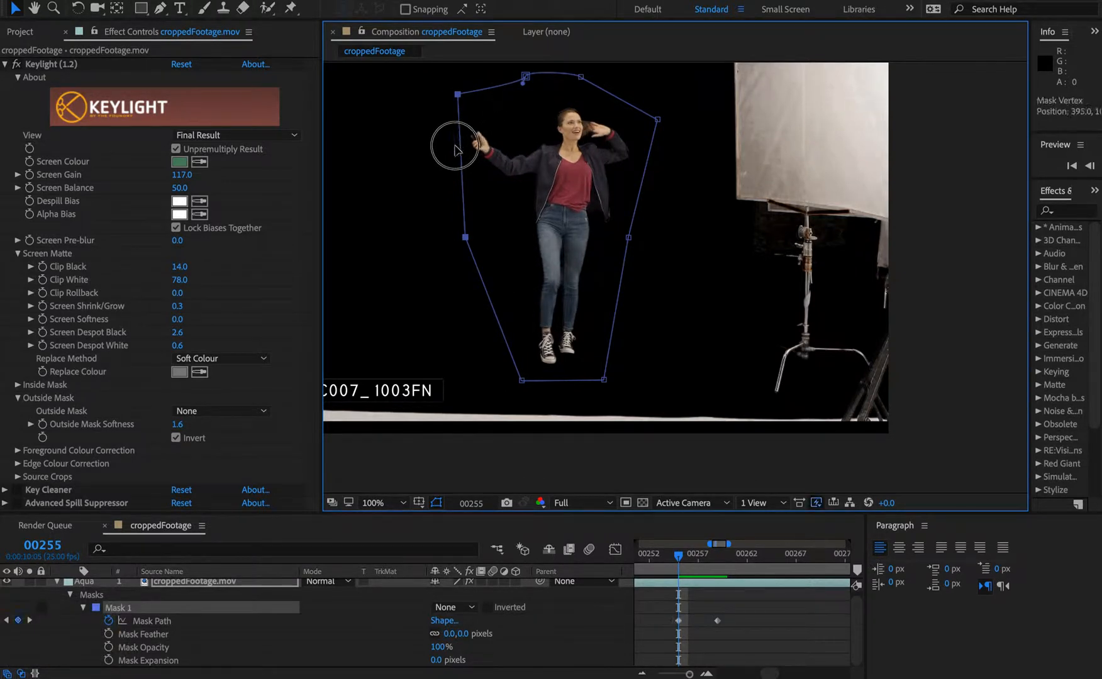
{"action": "left_click_drag", "start_coordinate": [457, 140], "coordinate": [446, 140]}
{"action": "left_click_drag", "start_coordinate": [657, 120], "coordinate": [667, 119]}
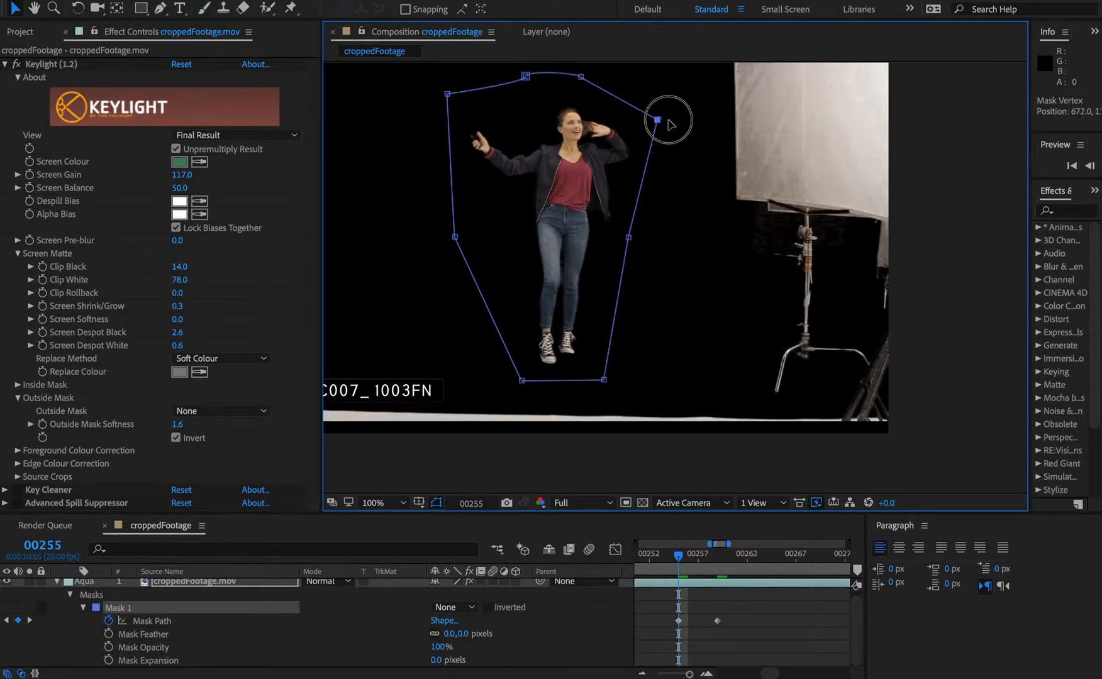
{"action": "left_click_drag", "start_coordinate": [628, 237], "coordinate": [642, 243]}
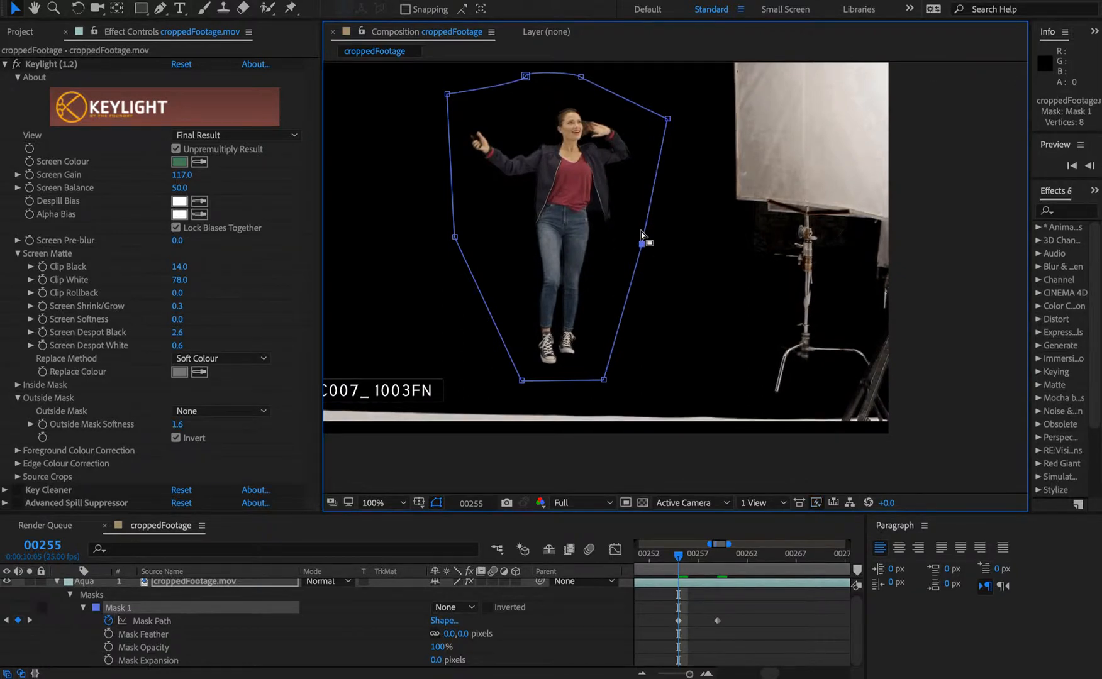
- Return to the Mask Path keyframe at frame 259 and move Mask 1's middle-left and upper-left vertices further outward
{"action": "key", "text": "k"}
{"action": "key", "text": "minus"}
{"action": "key", "text": "minus"}
{"action": "key", "text": "minus"}
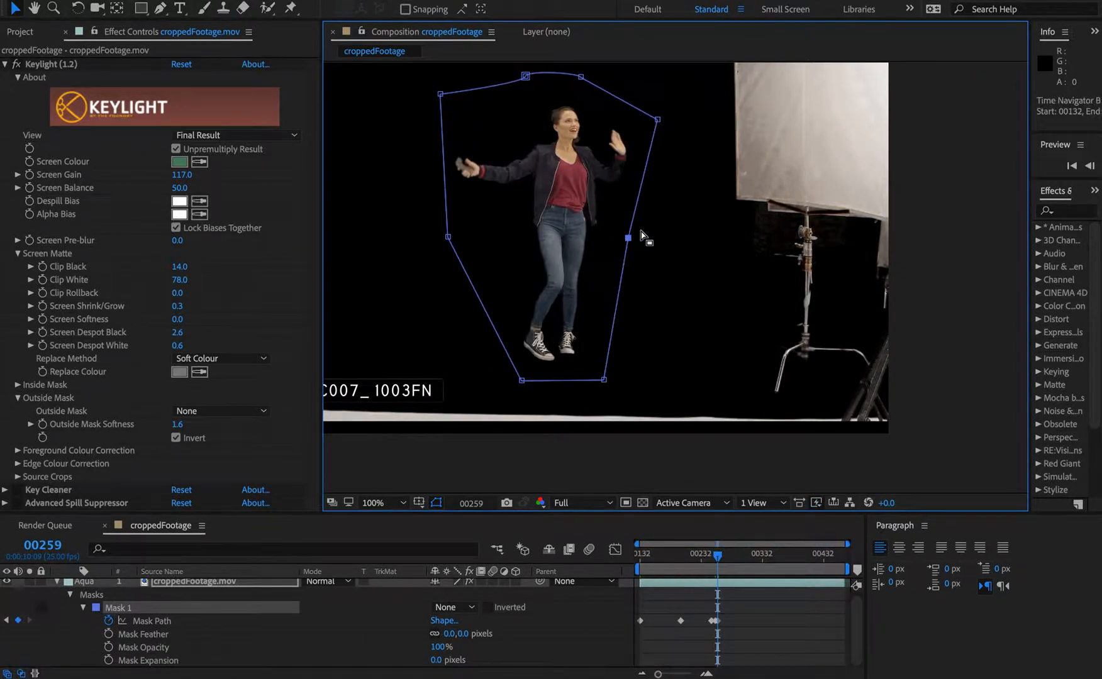
{"action": "left_click_drag", "start_coordinate": [448, 237], "coordinate": [441, 239]}
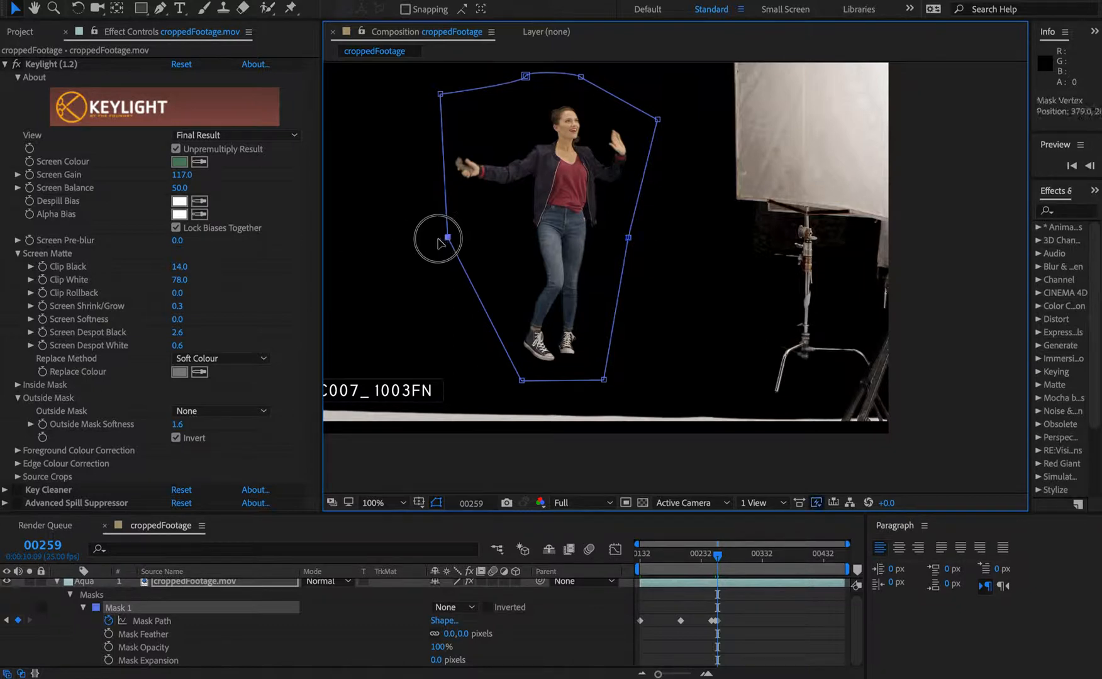
{"action": "left_click", "coordinate": [432, 95]}
{"action": "left_click_drag", "start_coordinate": [432, 95], "coordinate": [425, 96]}
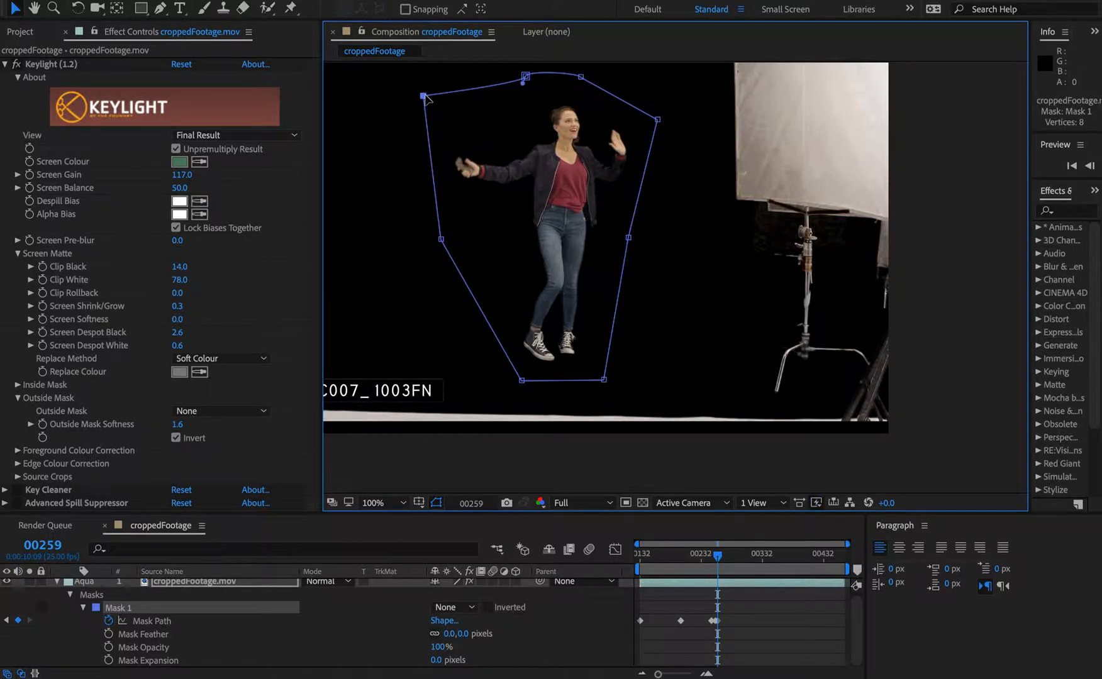
- Move Mask 1's lower-left vertex outward at frame 269 and its upper-right edge outward at frame 279
{"action": "key", "text": "shift+super+Right"}
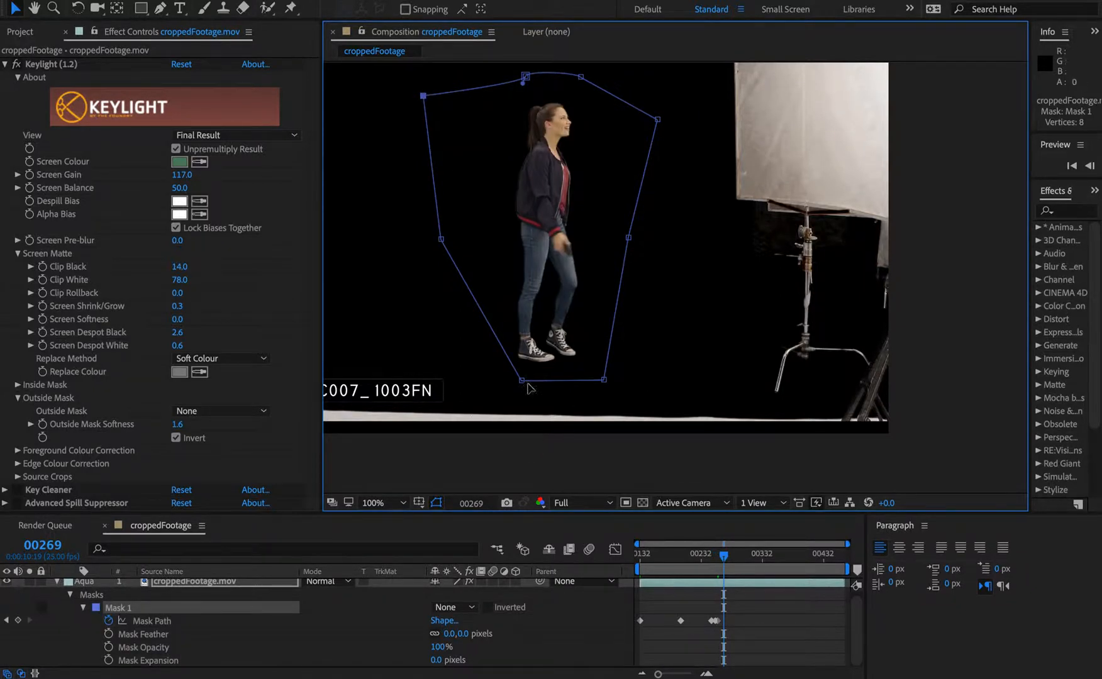
{"action": "left_click_drag", "start_coordinate": [522, 381], "coordinate": [499, 385]}
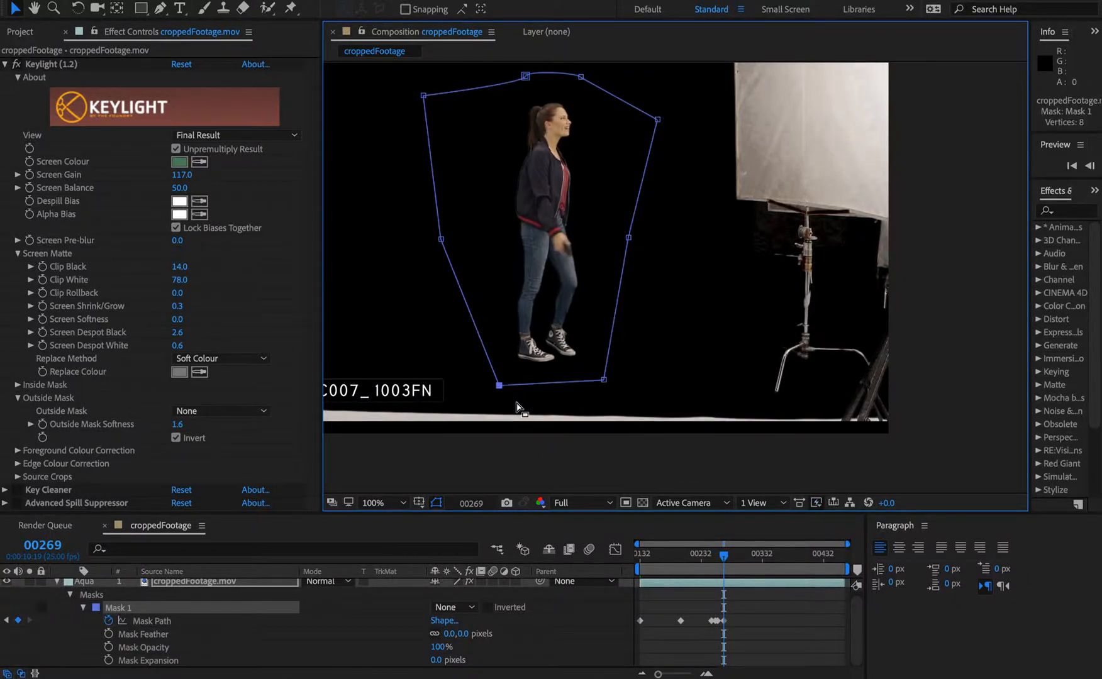
{"action": "key", "text": "shift+super+Right"}
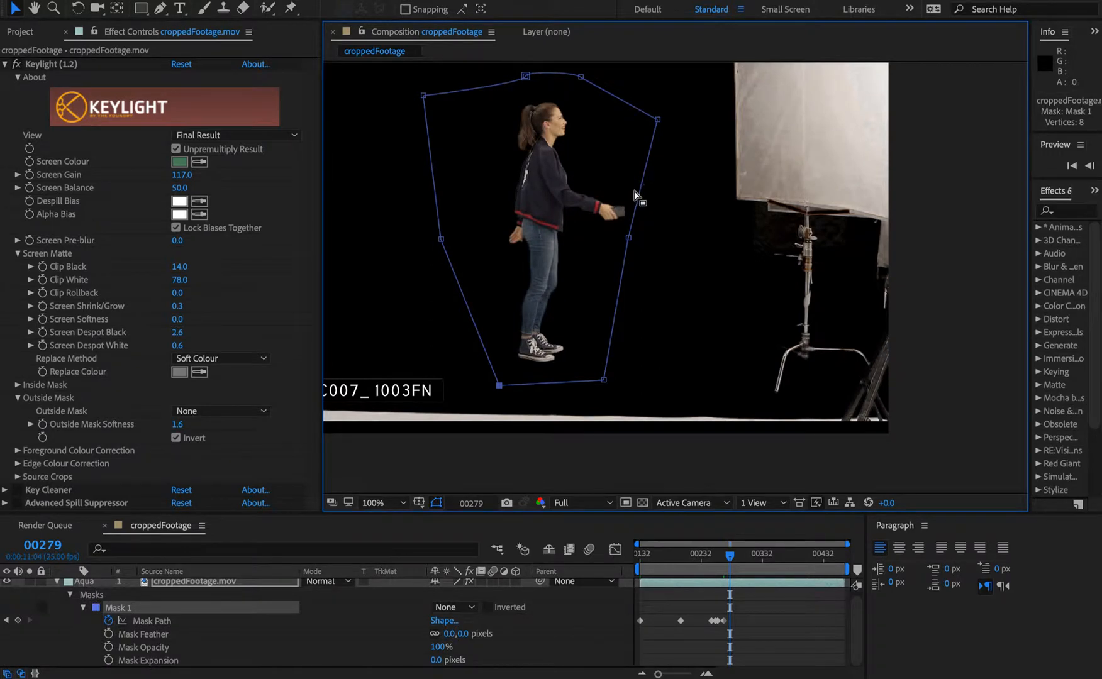
{"action": "left_click_drag", "start_coordinate": [645, 186], "coordinate": [660, 191]}
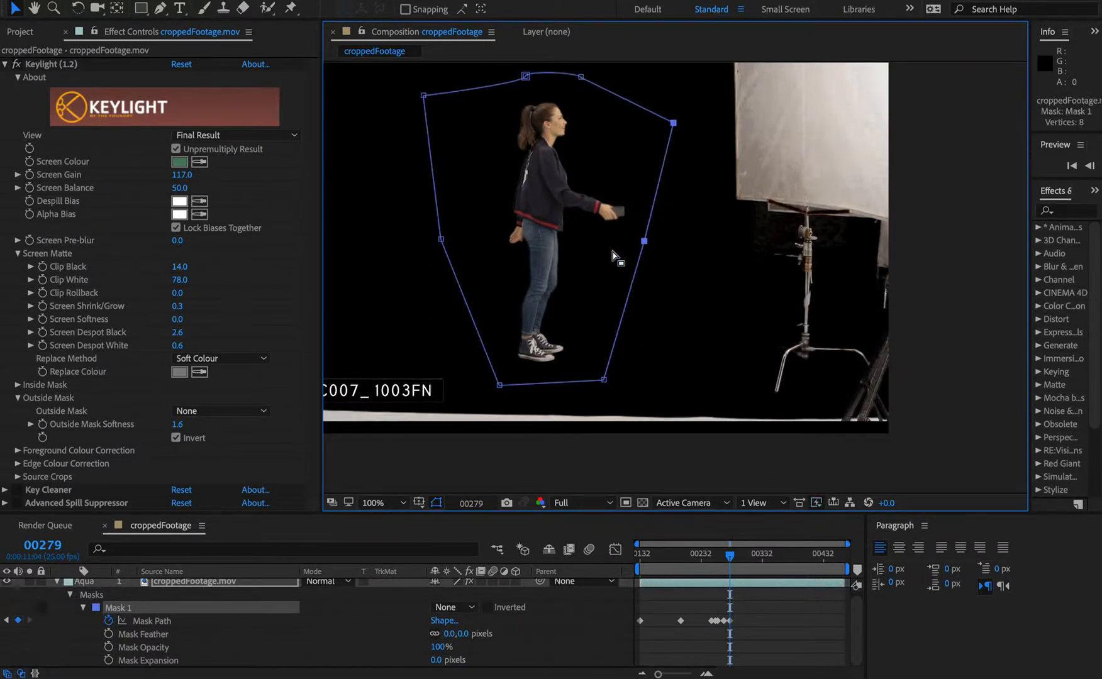
- At frame 309, move Mask 1's upper-right edge outward and shift its top edge up and slightly left
{"action": "key", "text": "shift+super+Right"}
{"action": "key", "text": "shift+super+Right"}
{"action": "key", "text": "shift+super+Right"}
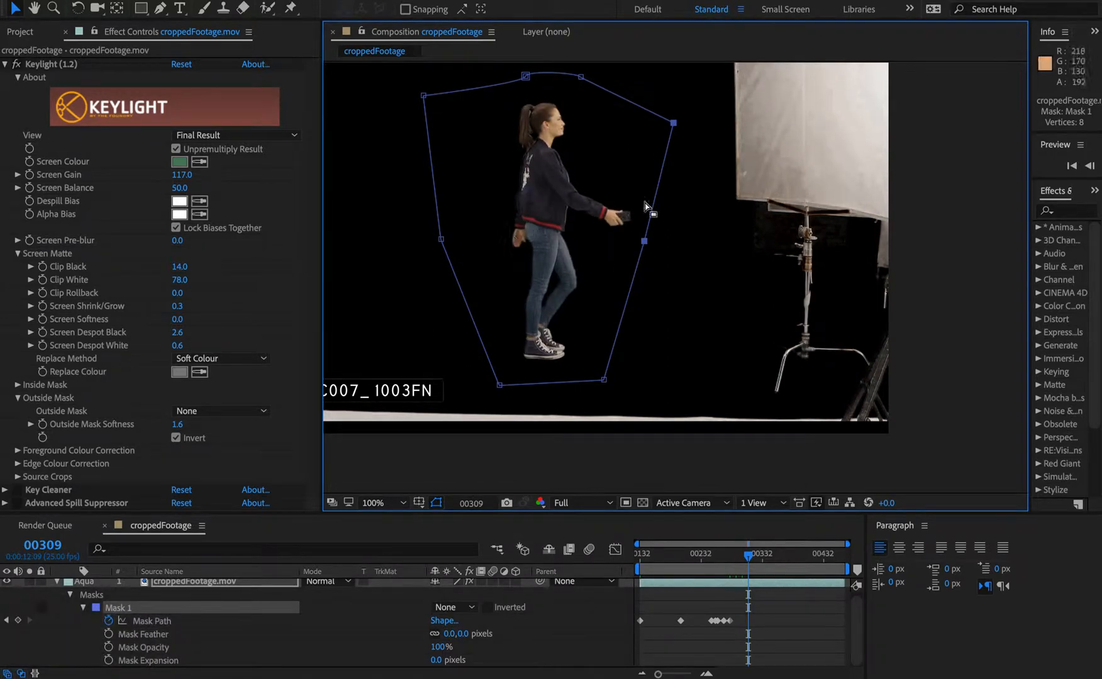
{"action": "left_click_drag", "start_coordinate": [655, 186], "coordinate": [656, 195]}
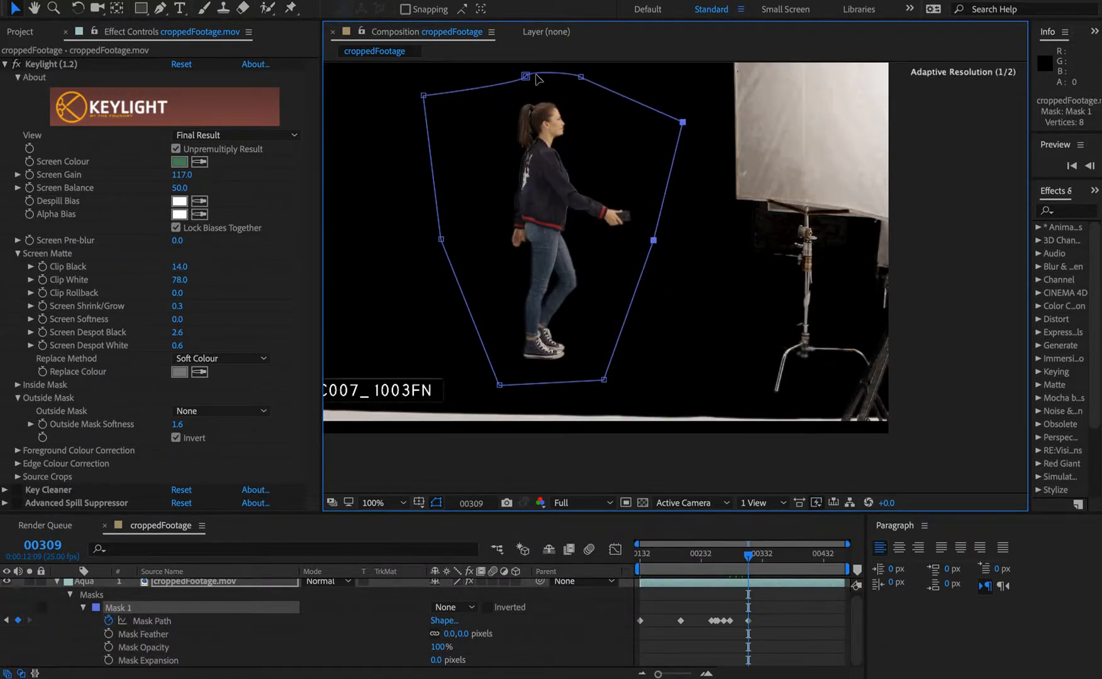
{"action": "left_click_drag", "start_coordinate": [538, 72], "coordinate": [518, 82]}
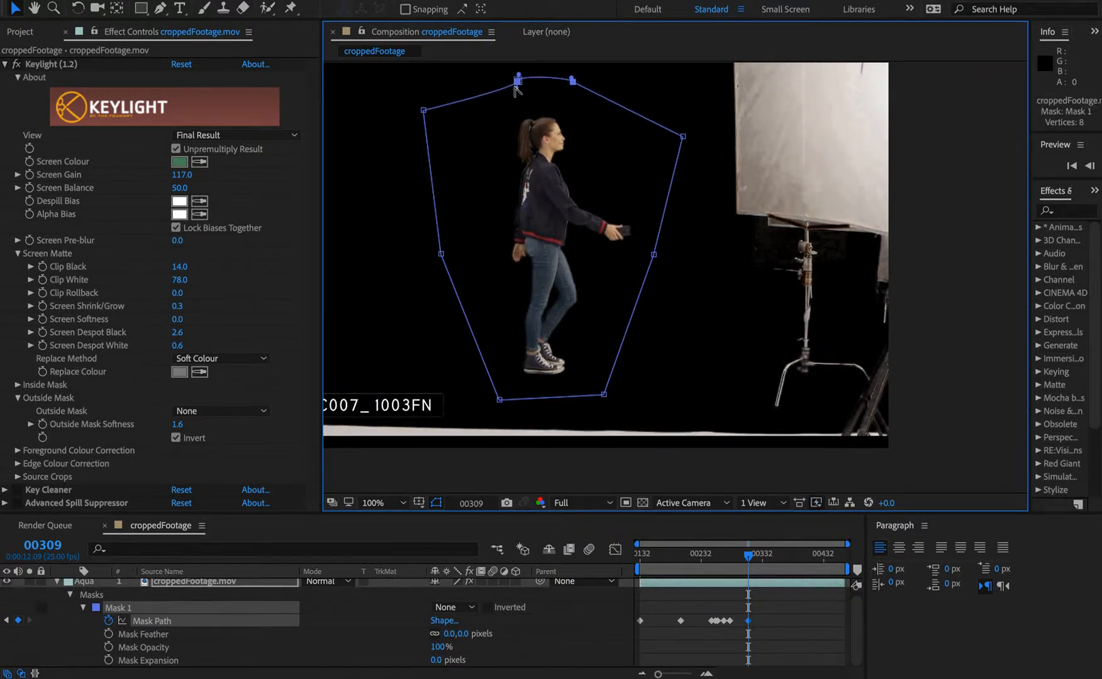
- At frame 349, move Mask 1's lower-left edge outward behind the seated woman
{"action": "key", "text": "shift+super+Right"}
{"action": "key", "text": "shift+super+Right"}
{"action": "key", "text": "shift+super+Right"}
{"action": "key", "text": "shift+super+Right"}
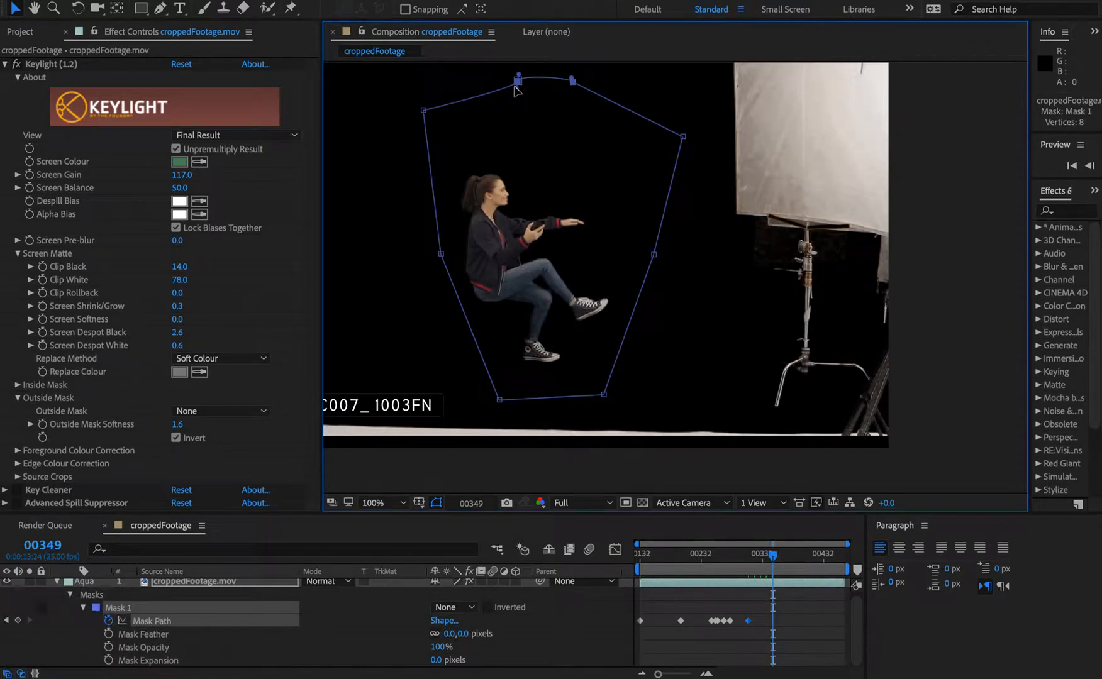
{"action": "left_click_drag", "start_coordinate": [477, 342], "coordinate": [463, 347]}
- Check the mask's fit through the following frames and add a Mask Path keyframe at frame 409
{"action": "key", "text": "shift+super+Right"}
{"action": "key", "text": "shift+super+Right"}
{"action": "key", "text": "shift+super+Right"}
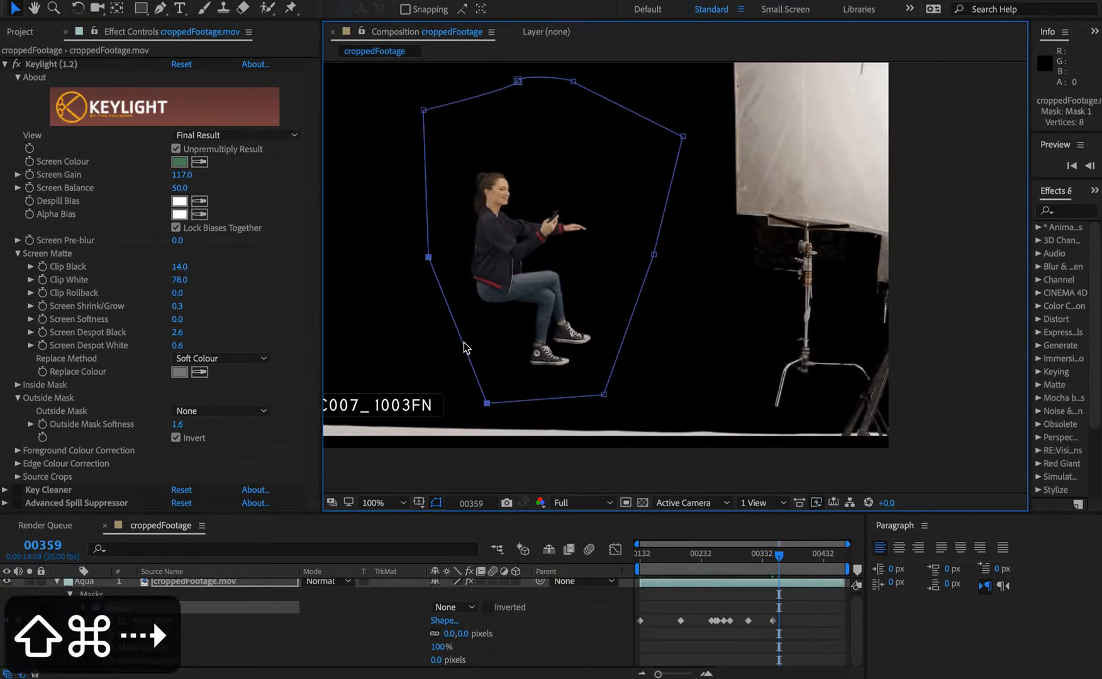
{"action": "key", "text": "shift+super+Right"}
{"action": "key", "text": "shift+super+Right"}
{"action": "key", "text": "shift+super+Right"}
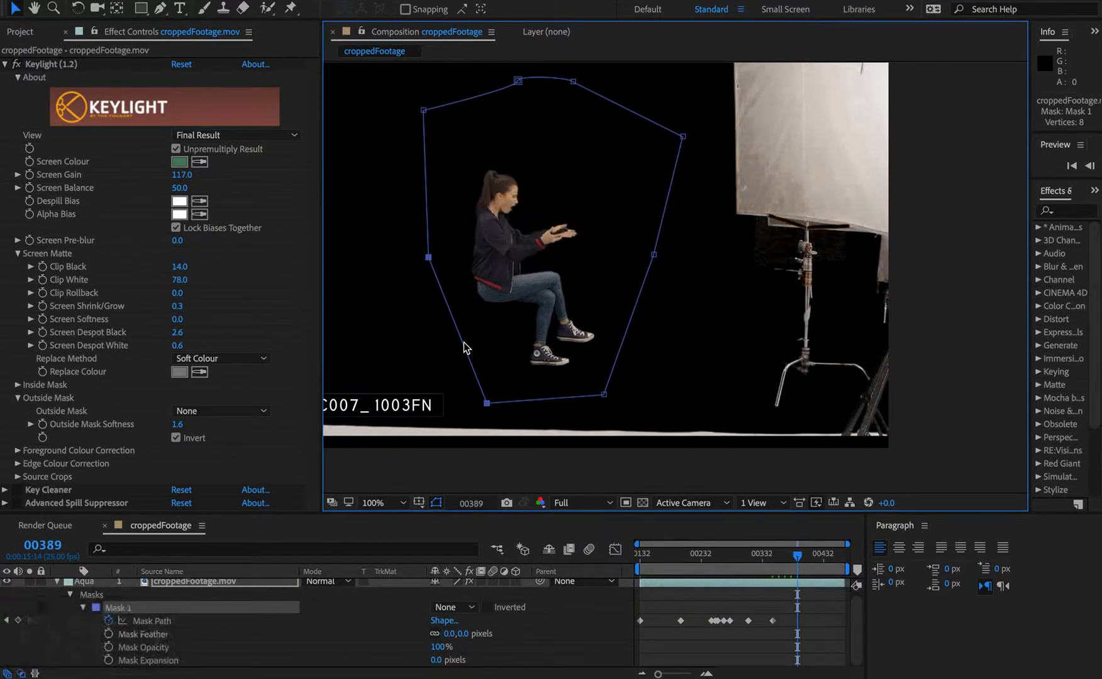
{"action": "key", "text": "shift+super+Right"}
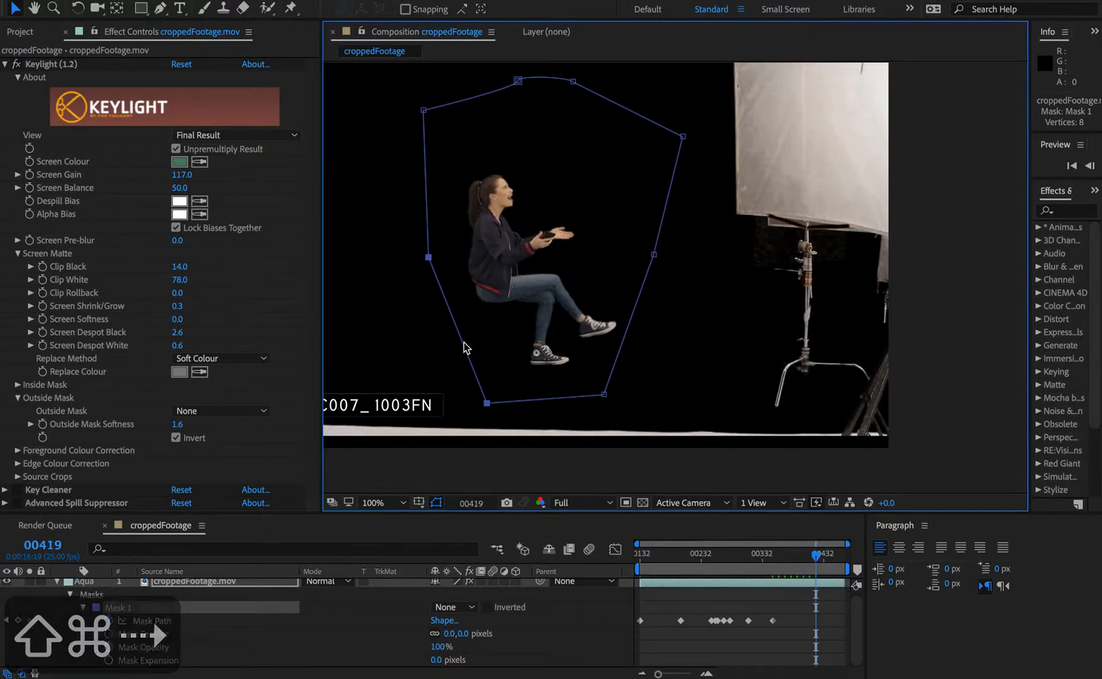
{"action": "key", "text": "shift+super+Left"}
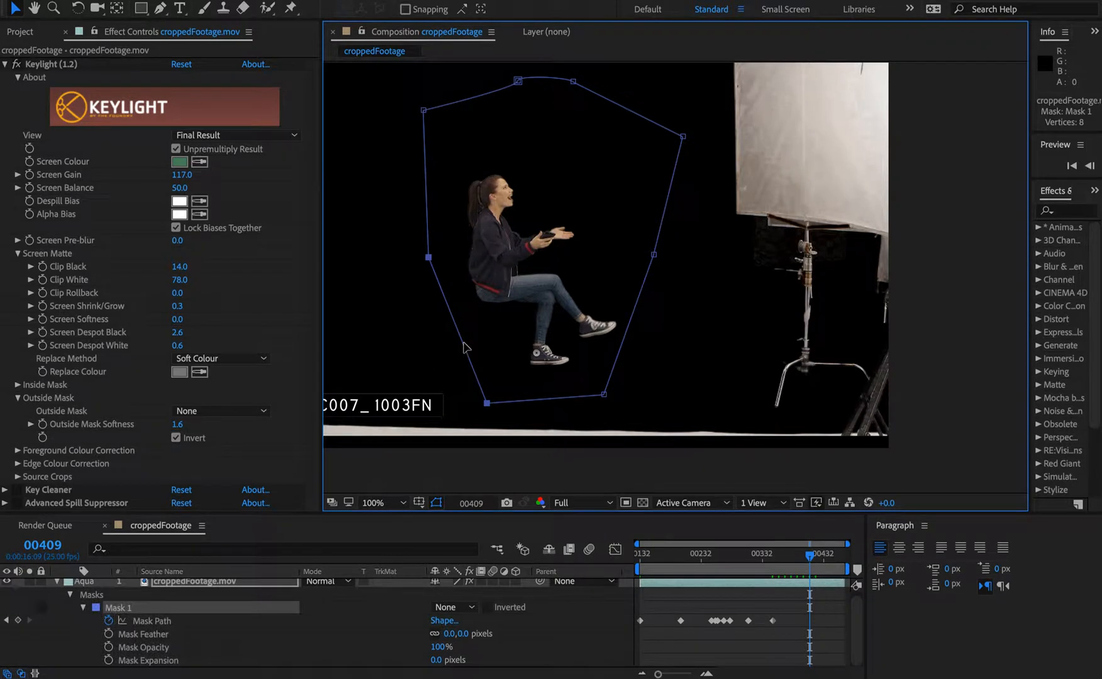
{"action": "left_click", "coordinate": [19, 621]}
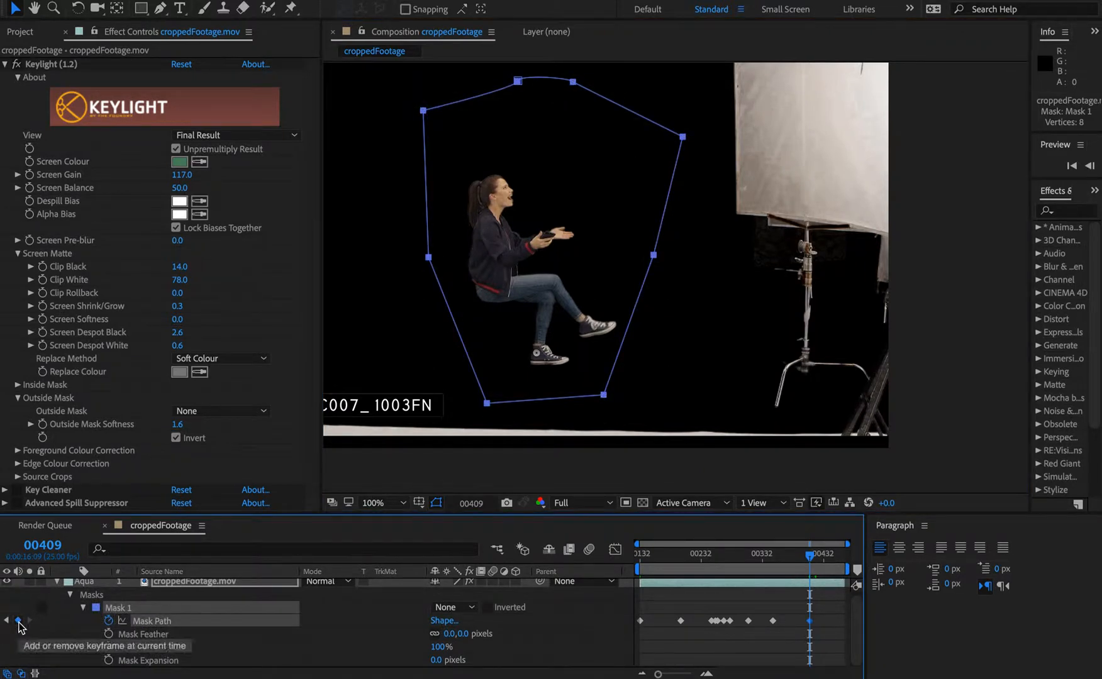
- At frame 414, shift Mask 1 slightly right and down and move its lower-right edge outward from the woman's raised foot
{"action": "key", "text": "shift+super+Right"}
{"action": "key", "text": "shift+super+Left"}
{"action": "key", "text": "super+Right"}
{"action": "key", "text": "super+Right"}
{"action": "key", "text": "super+Right"}
{"action": "key", "text": "super+Right"}
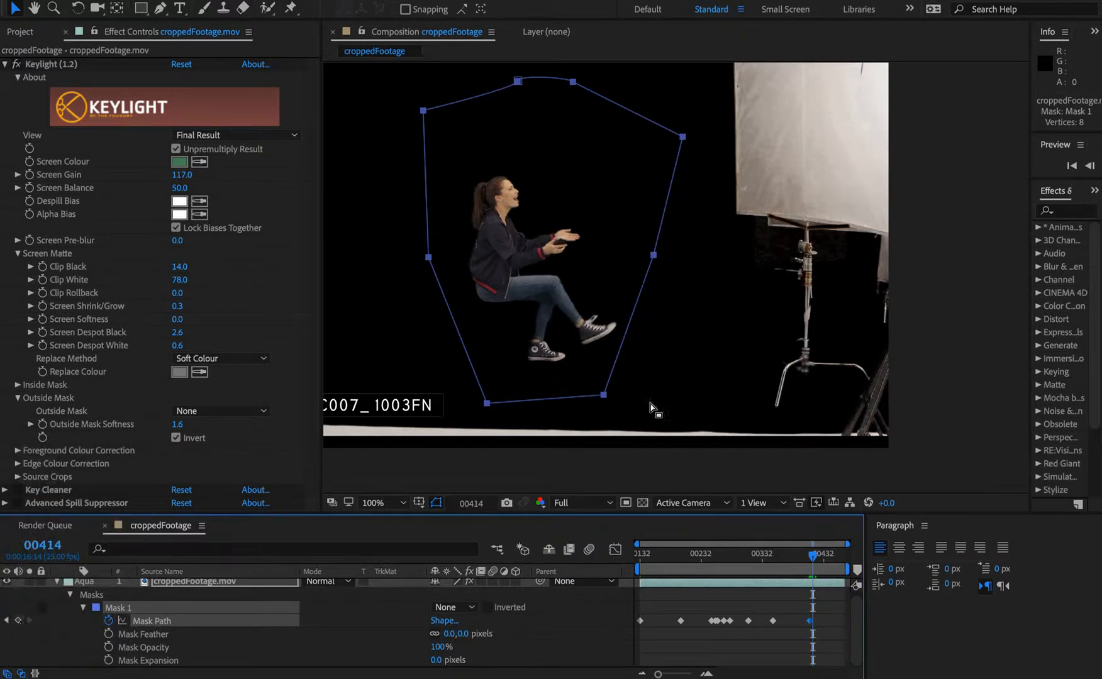
{"action": "mouse_move", "coordinate": [637, 339]}
{"action": "left_mouse_down"}
{"action": "mouse_move", "coordinate": [652, 333]}
{"action": "mouse_move", "coordinate": [655, 345]}
{"action": "left_mouse_up"}
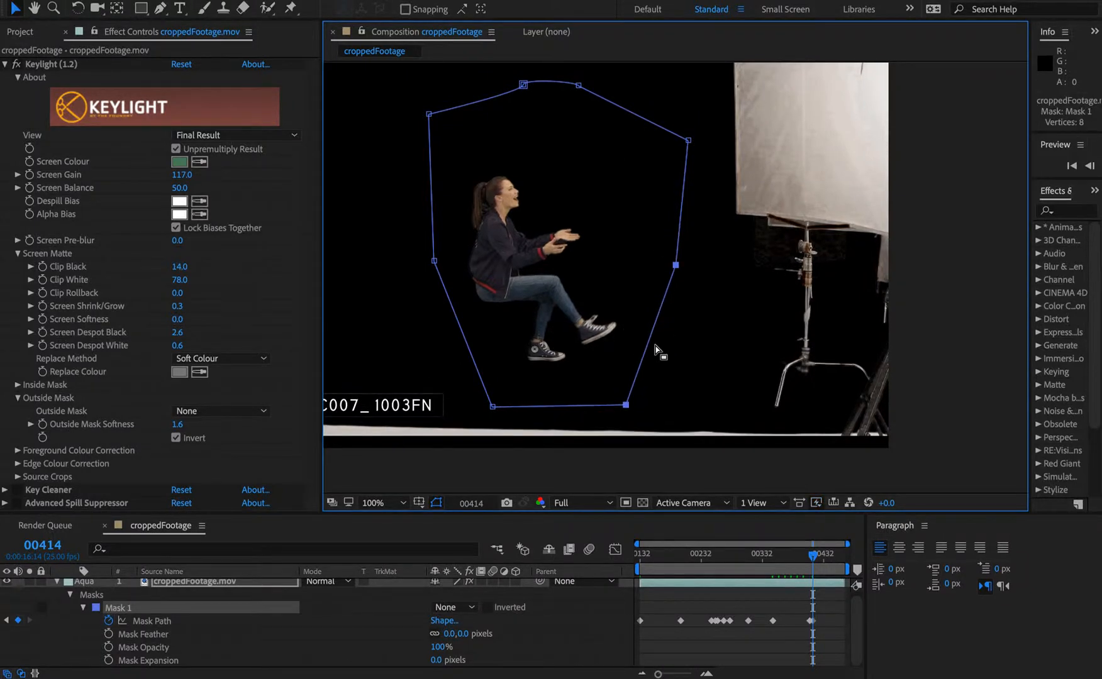
- At frame 424, move Mask 1's lower-right edge further outward as the woman stands up
{"action": "key", "text": "shift+super+Right"}
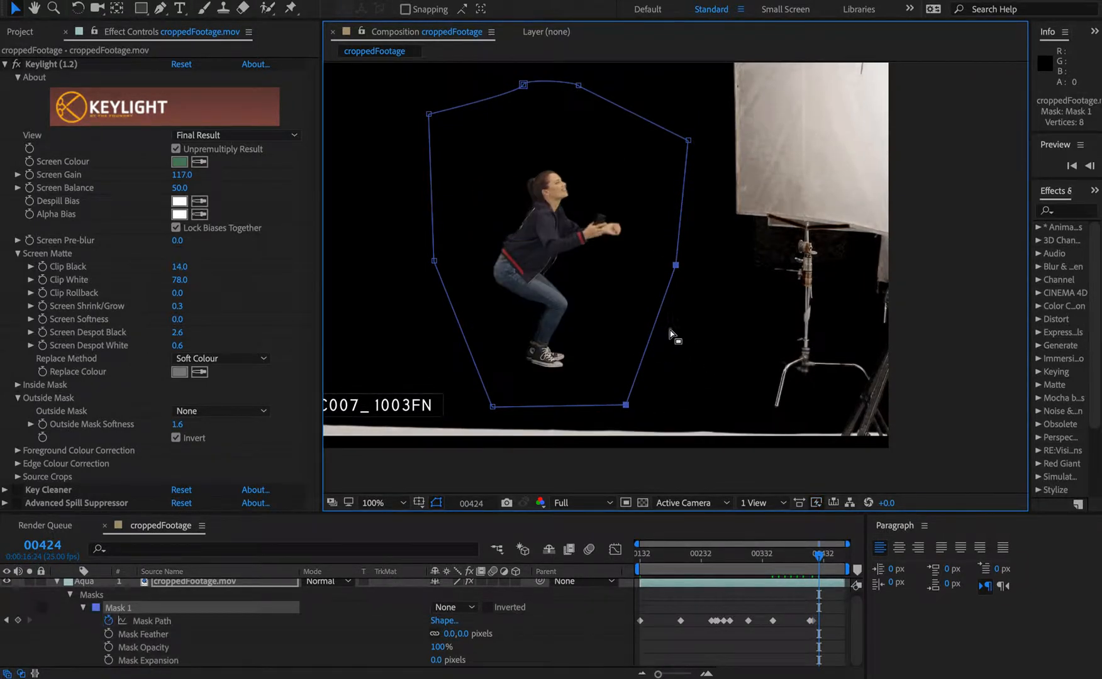
{"action": "left_click_drag", "start_coordinate": [654, 327], "coordinate": [664, 330]}
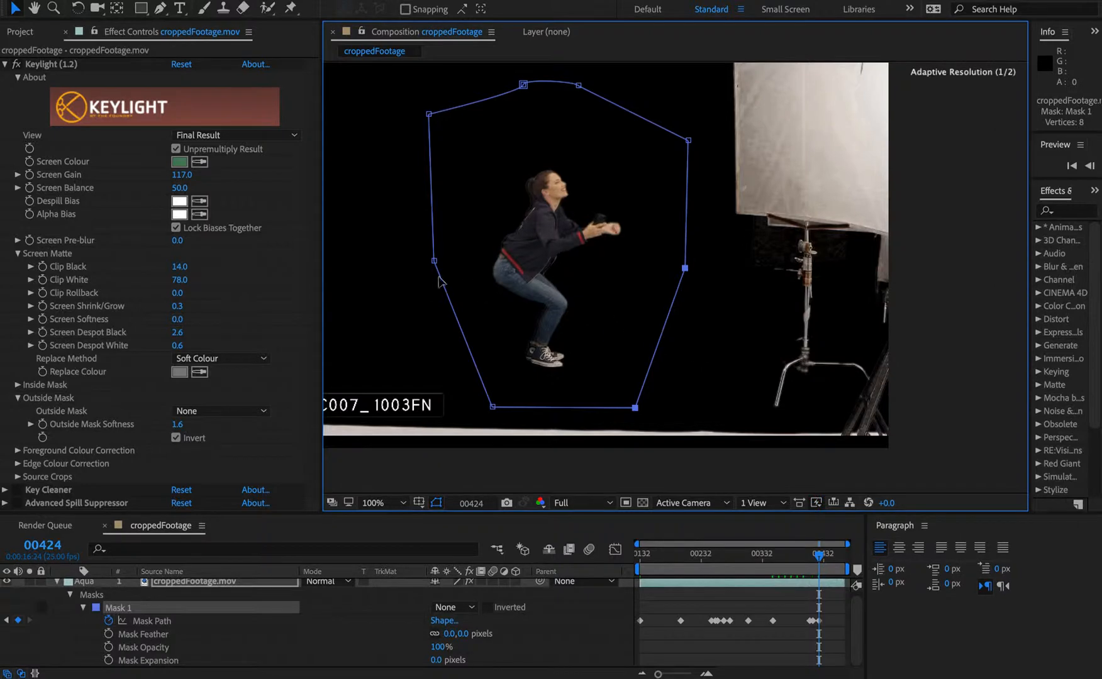
- At frame 424, move Mask 1's lower-left edge outward behind the woman, and add a Mask Path keyframe at frame 434
{"action": "left_click_drag", "start_coordinate": [438, 277], "coordinate": [423, 278]}
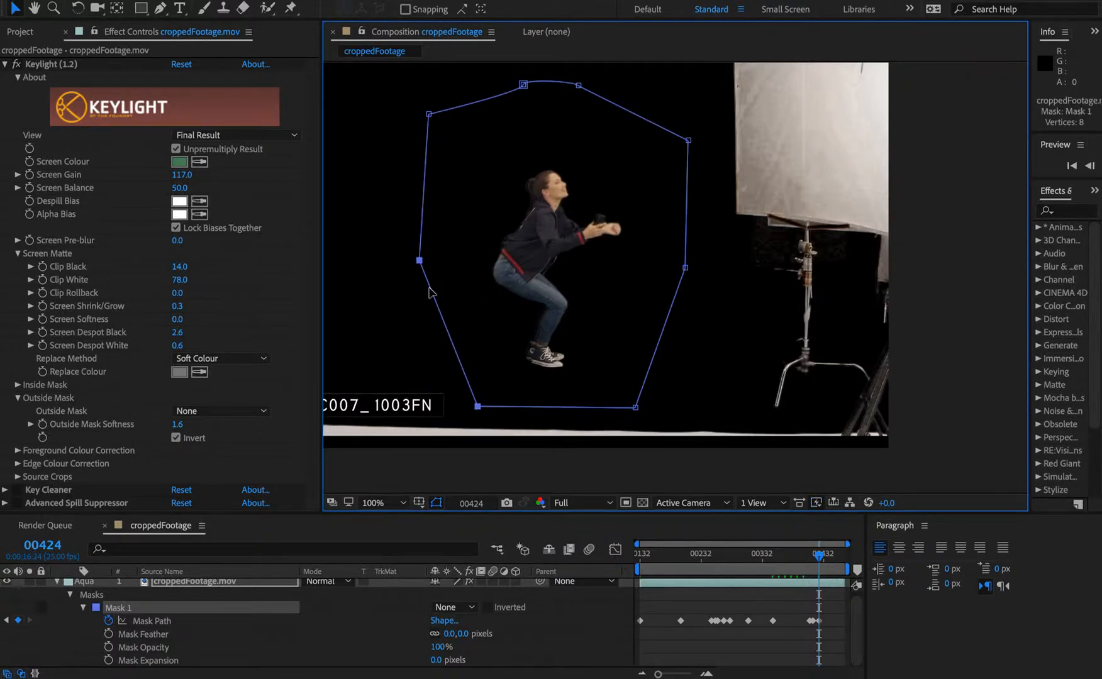
{"action": "key", "text": "shift+super+Right"}
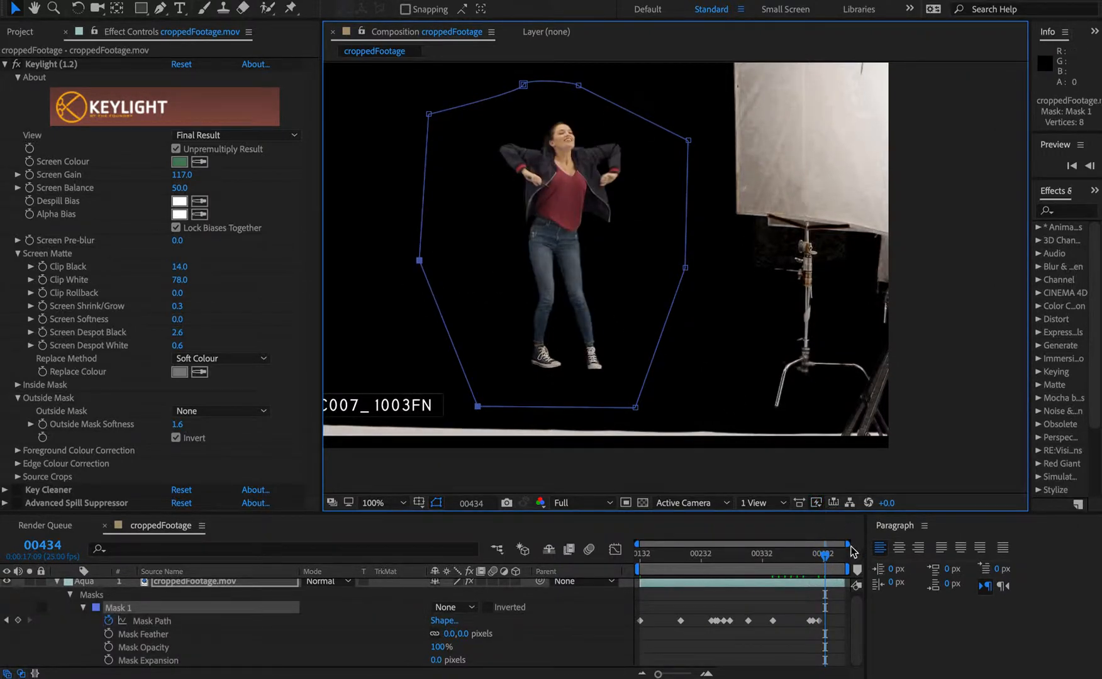
{"action": "left_click", "coordinate": [145, 620]}
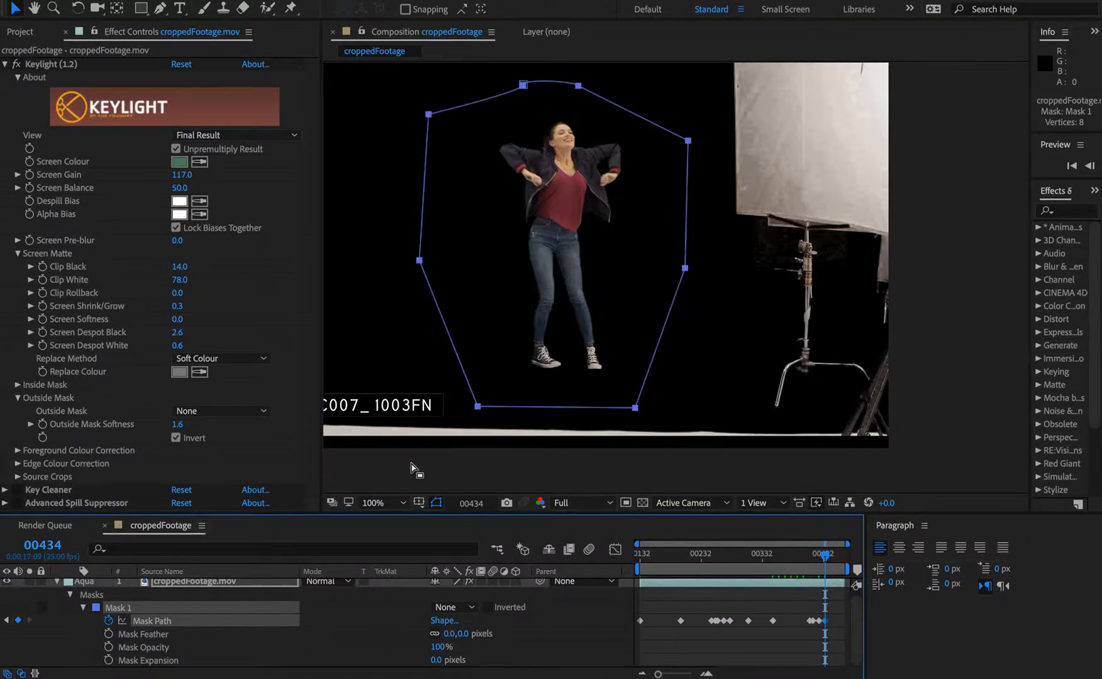
- At frame 444, widen Mask 1's upper-right and top edges to clear the woman's raised hands
{"action": "key", "text": "shift+super+Right"}
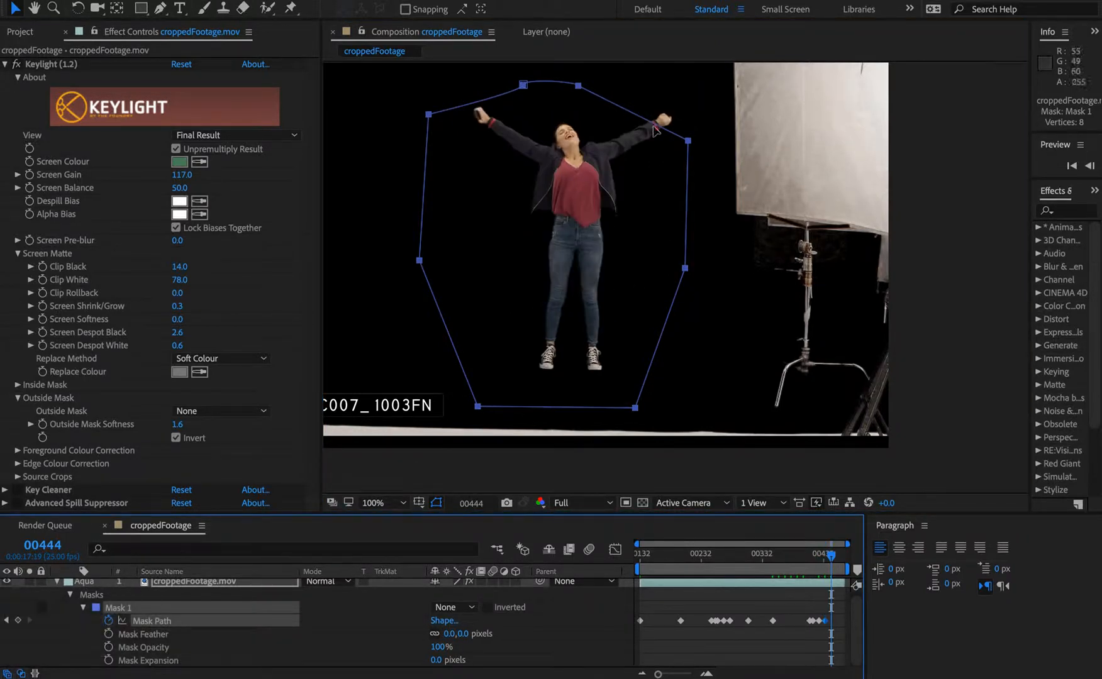
{"action": "left_click", "coordinate": [659, 126]}
{"action": "left_click_drag", "start_coordinate": [658, 125], "coordinate": [677, 109]}
{"action": "key", "text": "super+z"}
{"action": "left_click", "coordinate": [651, 125]}
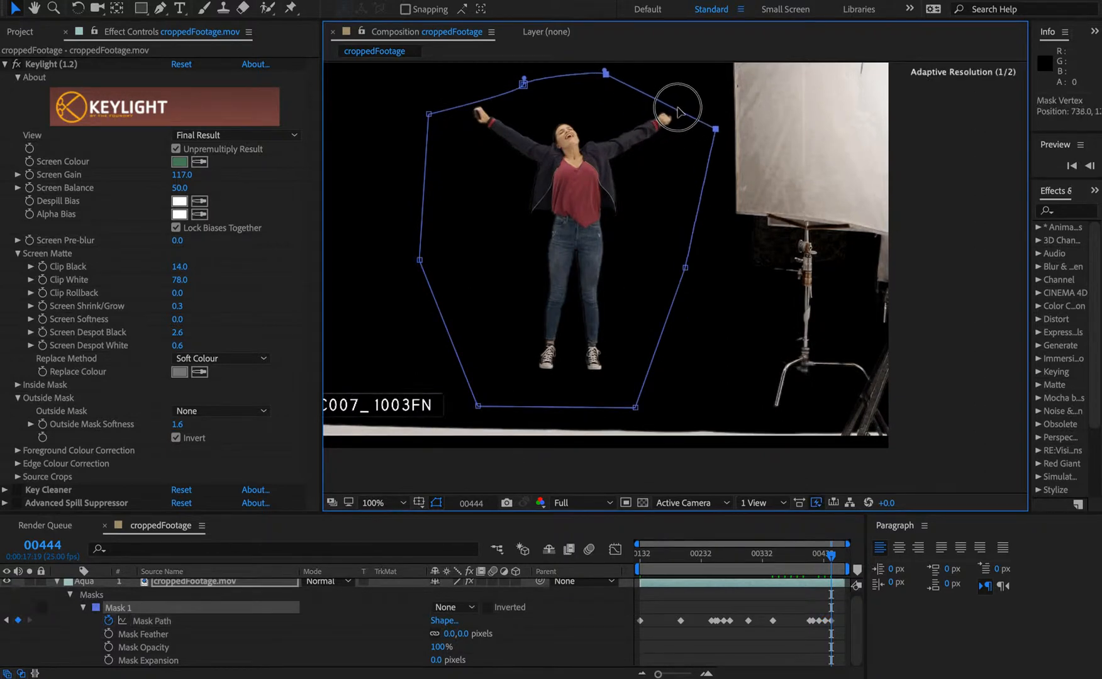
{"action": "left_click", "coordinate": [473, 97]}
{"action": "left_click_drag", "start_coordinate": [473, 98], "coordinate": [416, 109]}
{"action": "key", "text": "super+z"}
{"action": "left_click_drag", "start_coordinate": [522, 84], "coordinate": [499, 79]}
{"action": "key", "text": "h"}
{"action": "left_click_drag", "start_coordinate": [496, 185], "coordinate": [542, 213]}
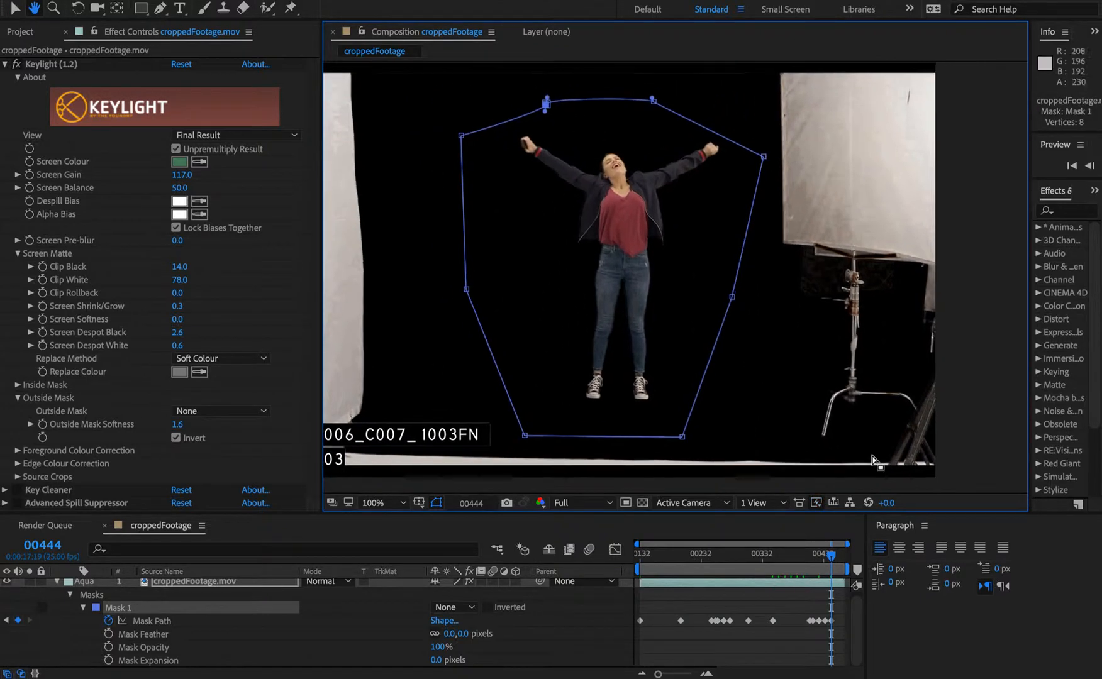
{"action": "key", "text": "v"}
- At frame 454, move Mask 1's upper-right edge outward from her raised hand, and add a Mask Path keyframe at frame 466
{"action": "key", "text": "shift+super+Right"}
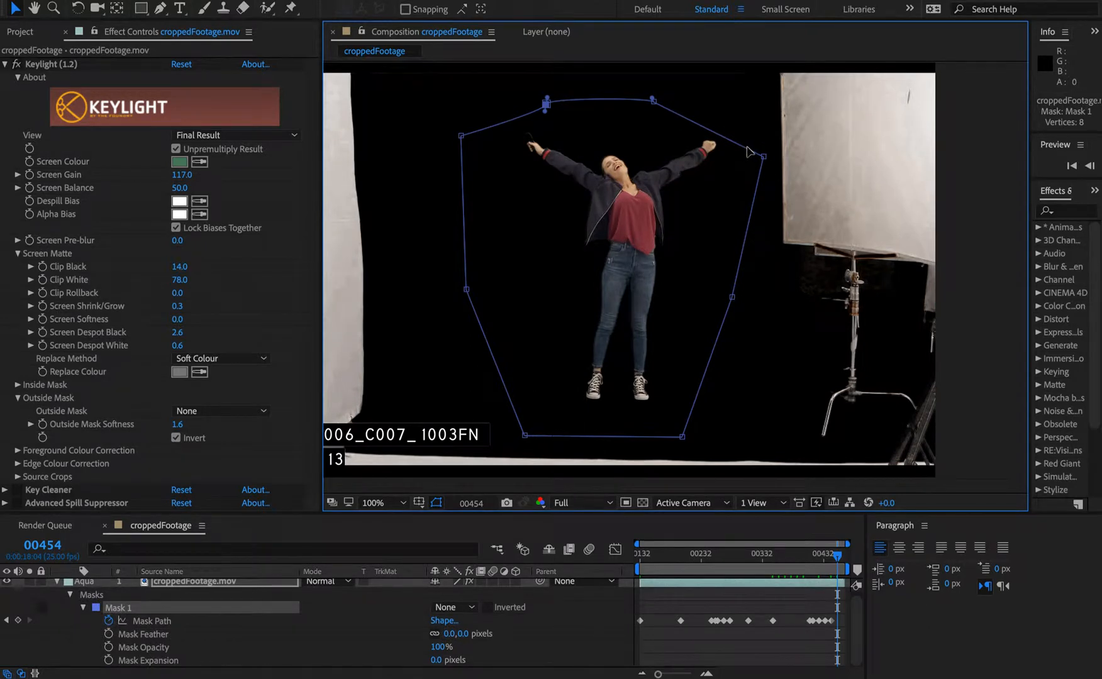
{"action": "left_click_drag", "start_coordinate": [747, 150], "coordinate": [756, 140]}
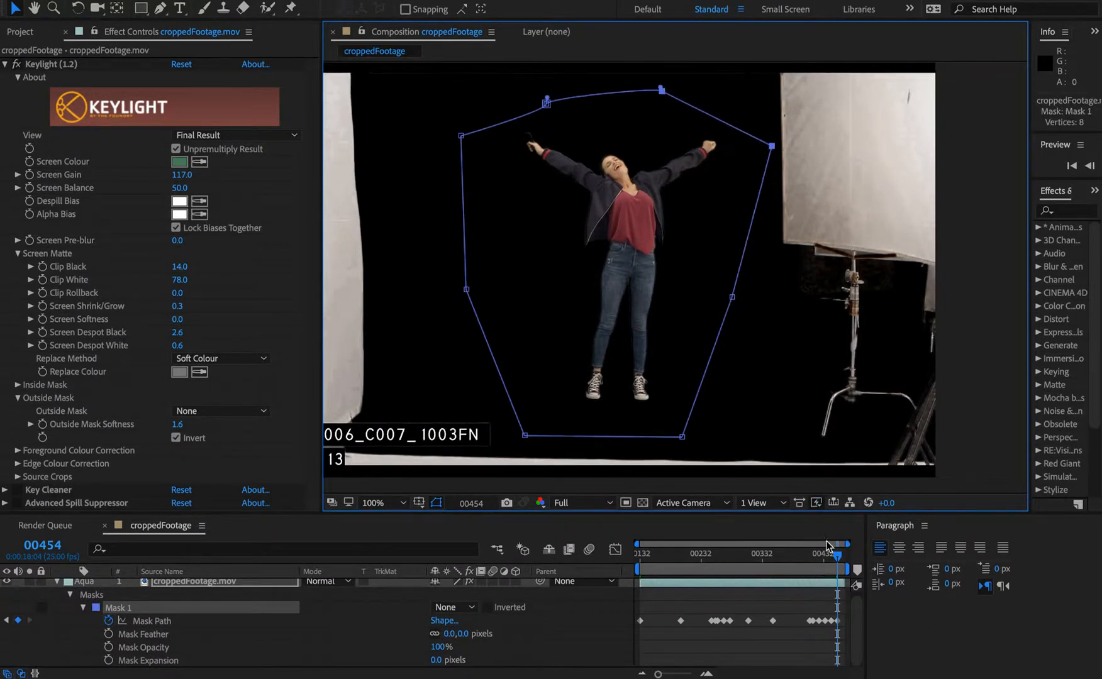
{"action": "key", "text": "o"}
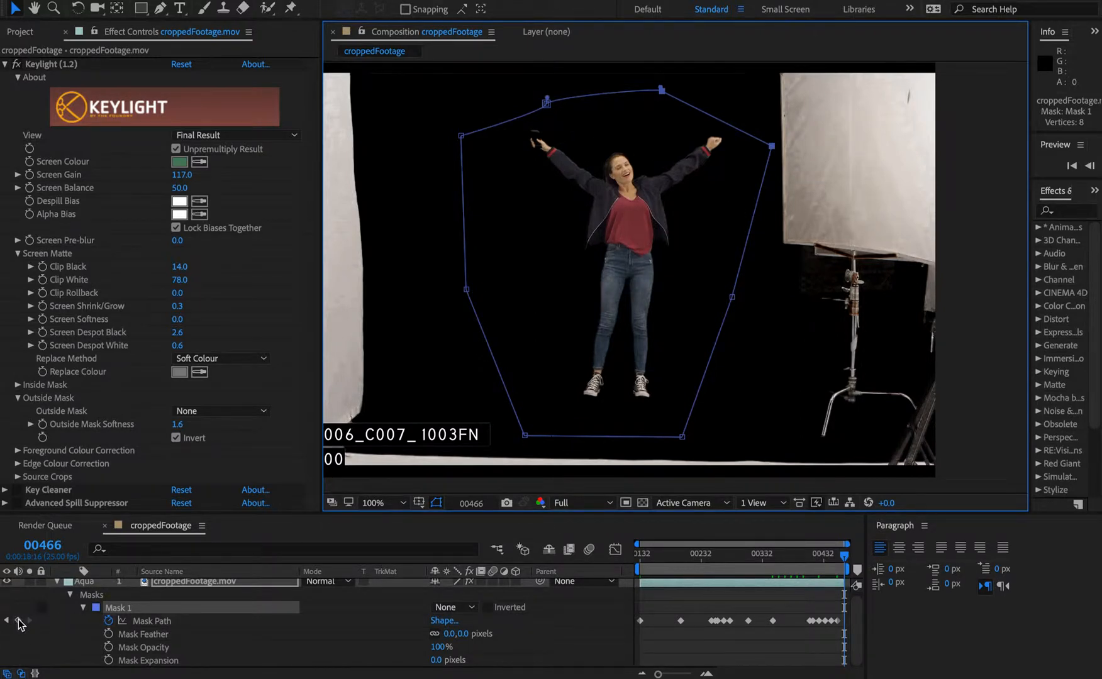
{"action": "left_click", "coordinate": [18, 621]}
- At frame 257, set Keylight's Outside Mask to Mask 1 and collapse the footage layer's properties
{"action": "left_click_drag", "start_coordinate": [642, 557], "coordinate": [716, 568]}
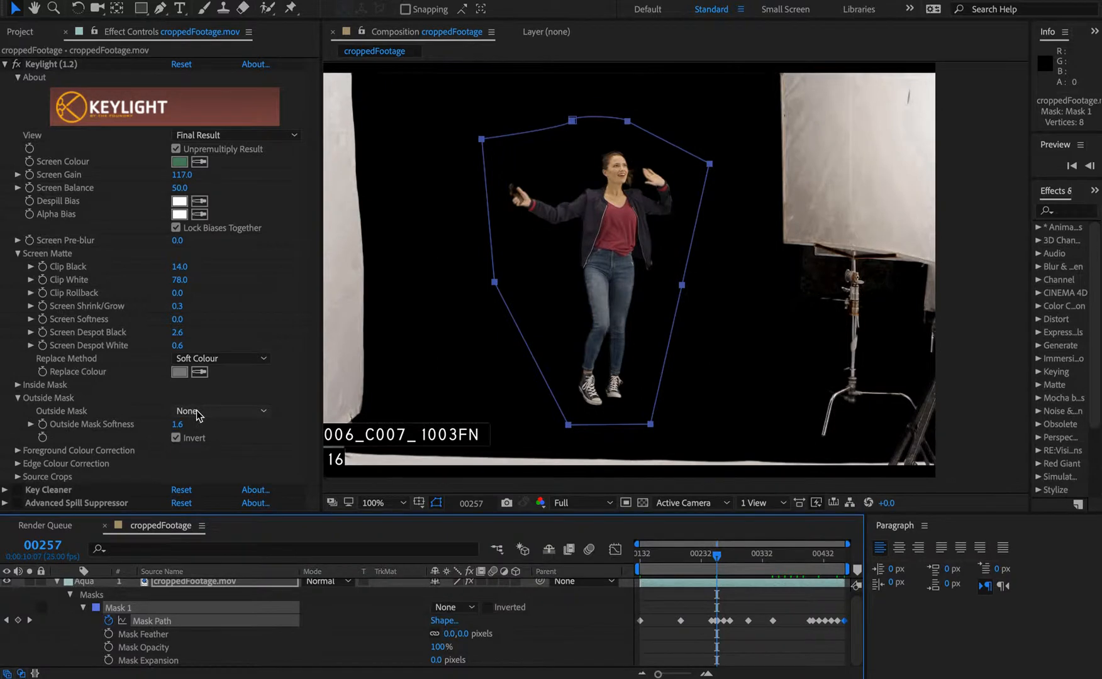
{"action": "left_click", "coordinate": [197, 412]}
{"action": "left_click", "coordinate": [199, 449]}
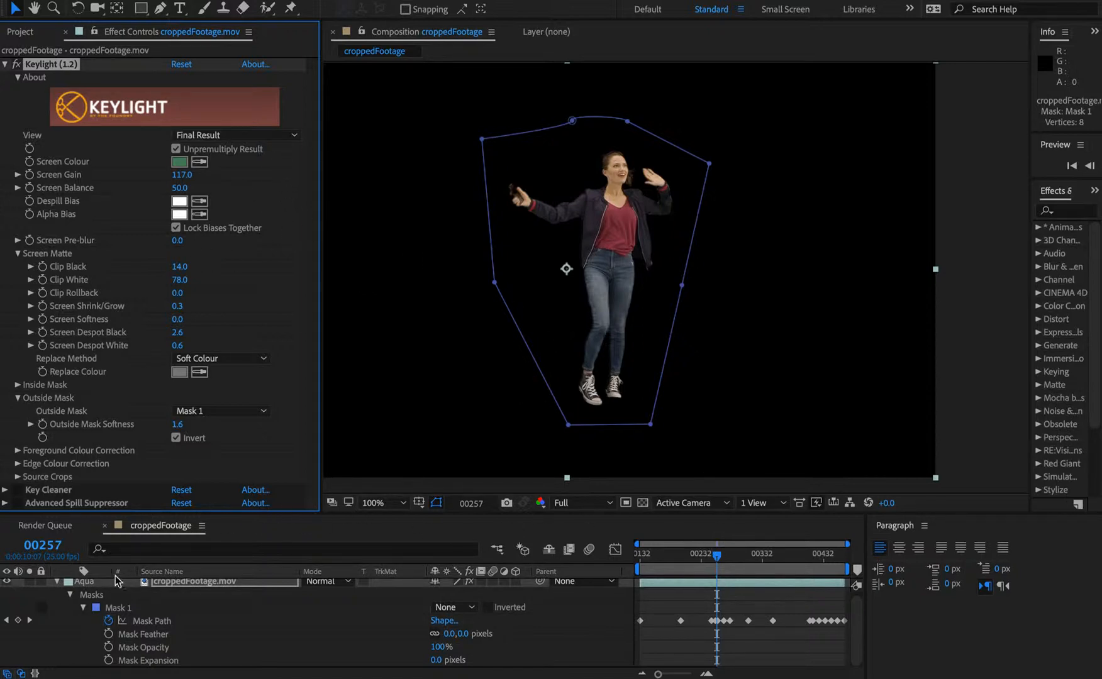
{"action": "left_click", "coordinate": [56, 582]}
{"action": "left_click", "coordinate": [148, 627]}
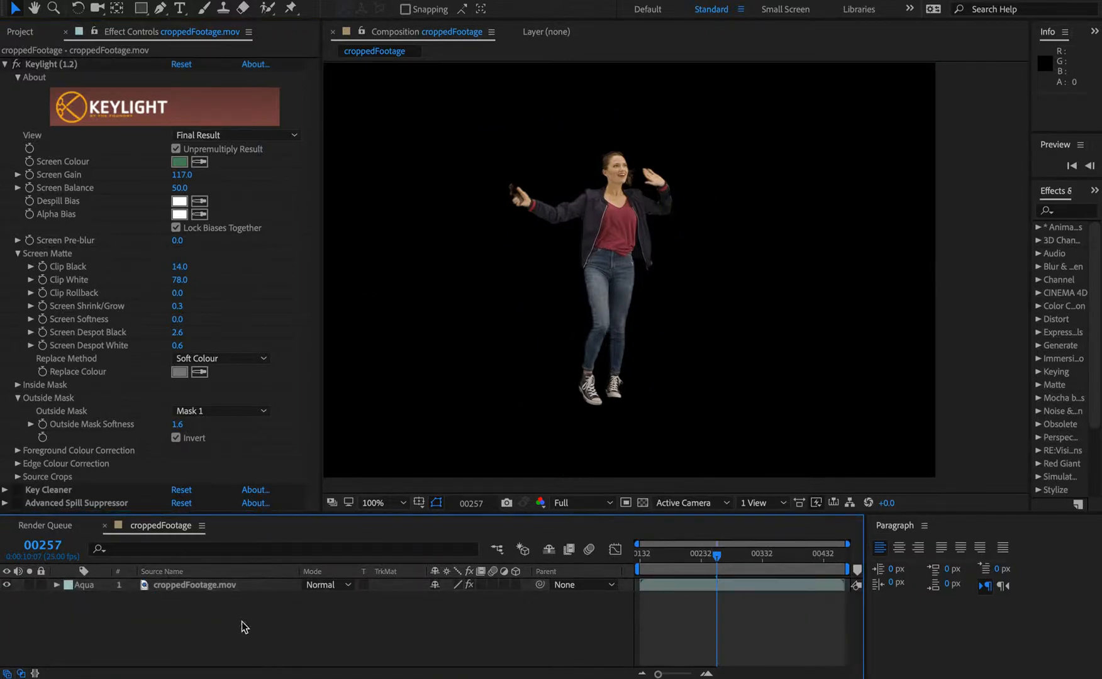
- Create a 1920 × 1080 px magenta solid named Medium Magenta Solid 1 and place it beneath the footage layer
{"action": "key", "text": "super+y"}
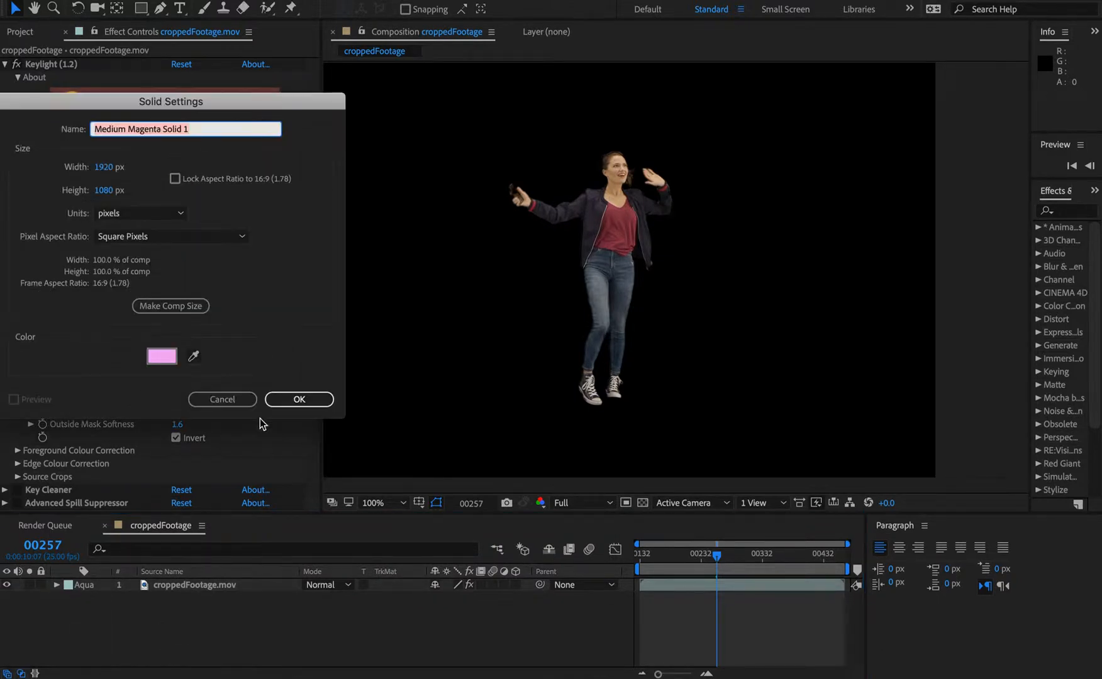
{"action": "left_click", "coordinate": [293, 399]}
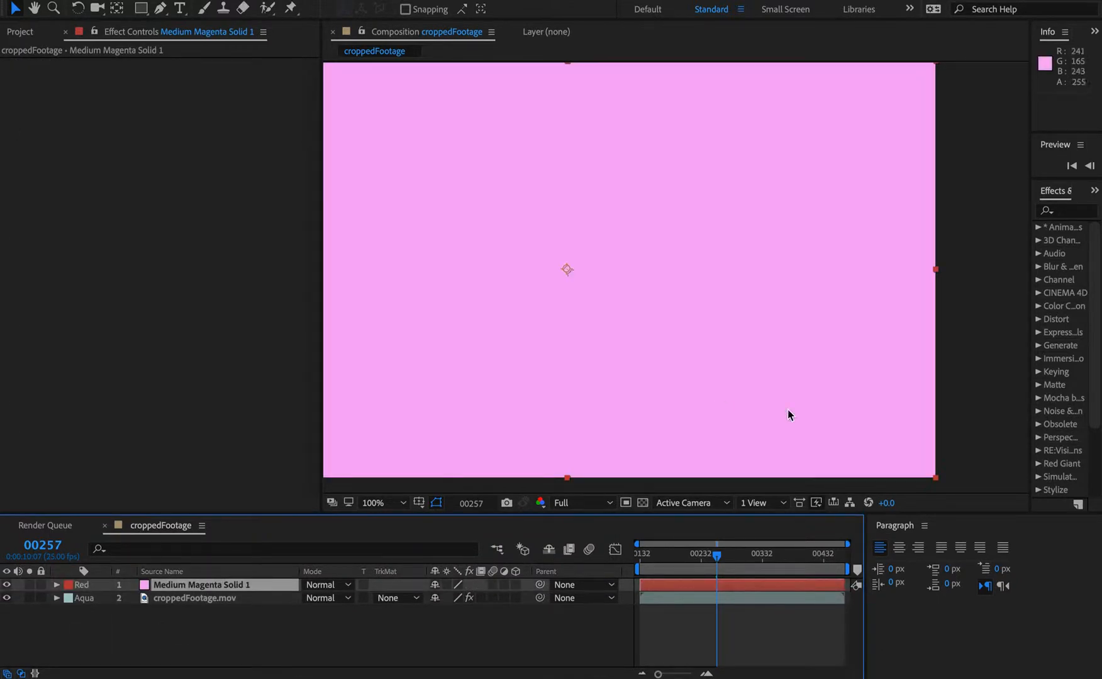
{"action": "key", "text": "super+bracketleft"}
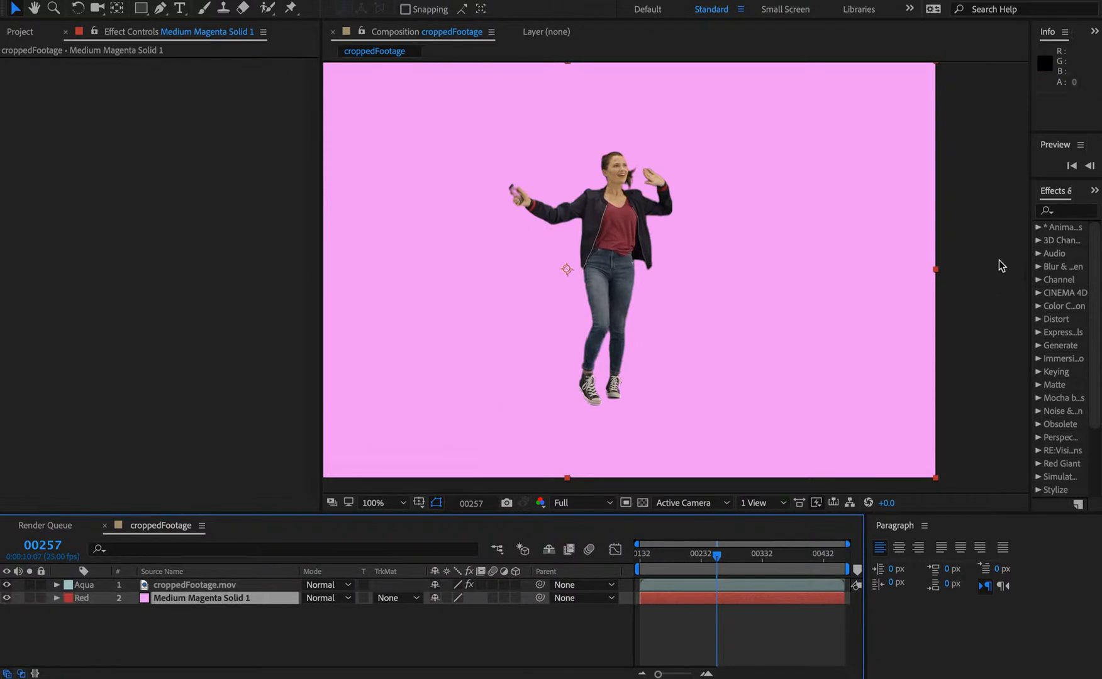
- Search the effects for "checker" and apply the Checkerboard effect to the magenta solid
{"action": "left_click", "coordinate": [1076, 212]}
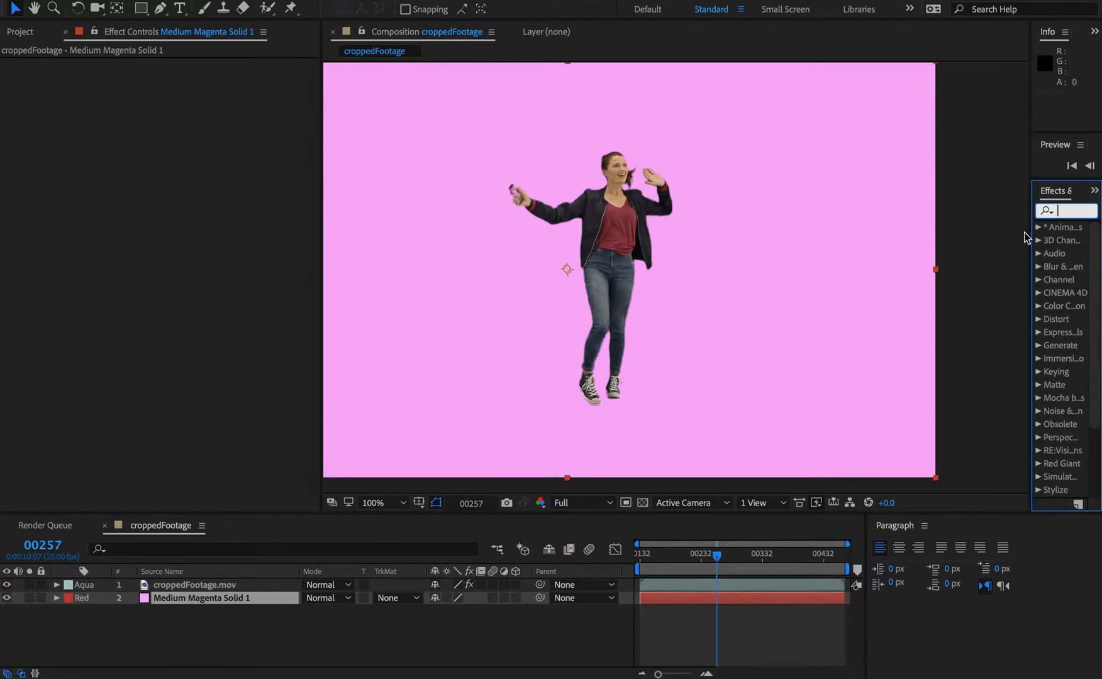
{"action": "left_click_drag", "start_coordinate": [1032, 242], "coordinate": [869, 241]}
{"action": "type", "text": "checker"}
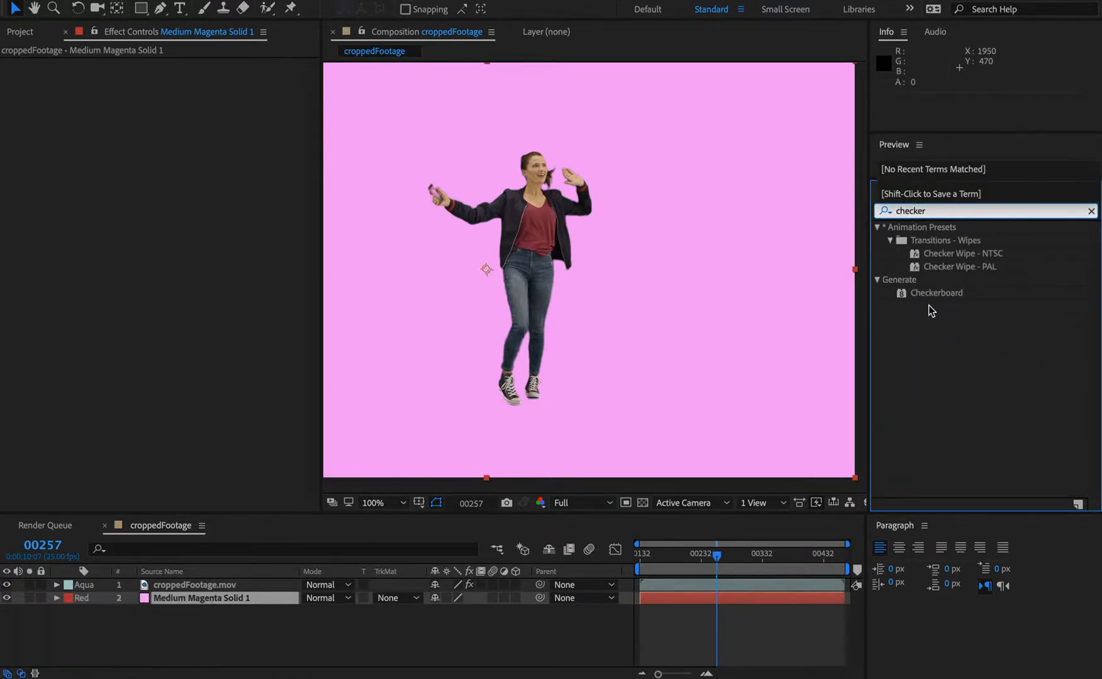
{"action": "left_click_drag", "start_coordinate": [935, 293], "coordinate": [251, 600]}
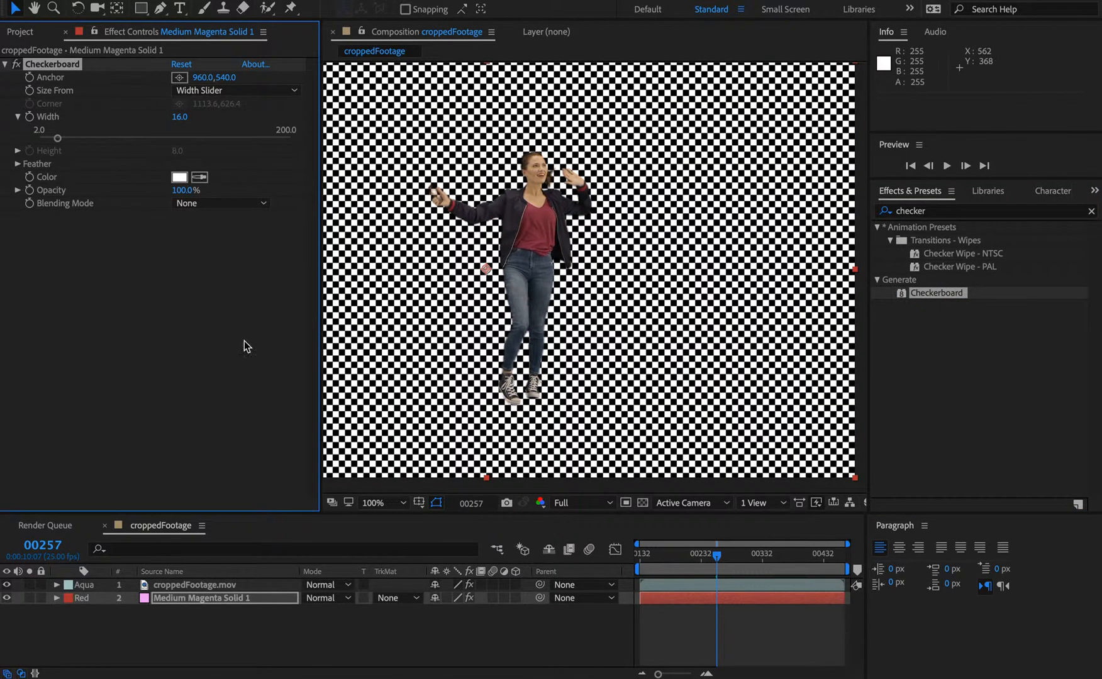
- Examine the keyed woman's edges and the phone in her hand against the checkerboard at frames 399 and 257
{"action": "key", "text": "super+equal"}
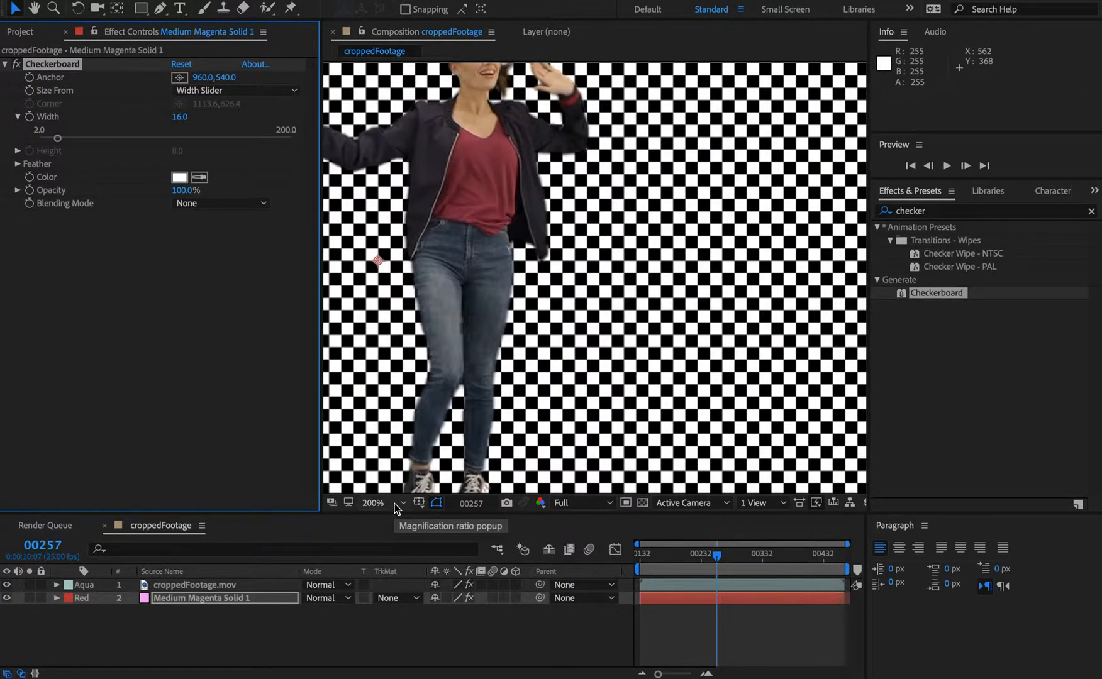
{"action": "left_click_drag", "start_coordinate": [703, 557], "coordinate": [803, 564]}
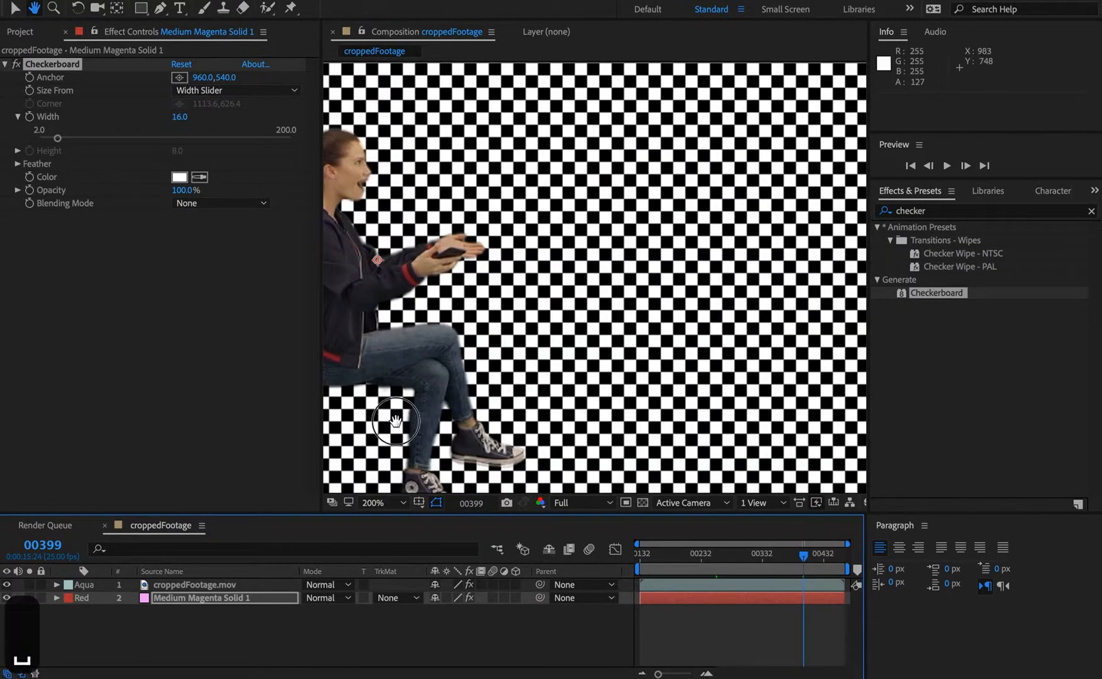
{"action": "left_click_drag", "start_coordinate": [410, 380], "coordinate": [545, 292]}
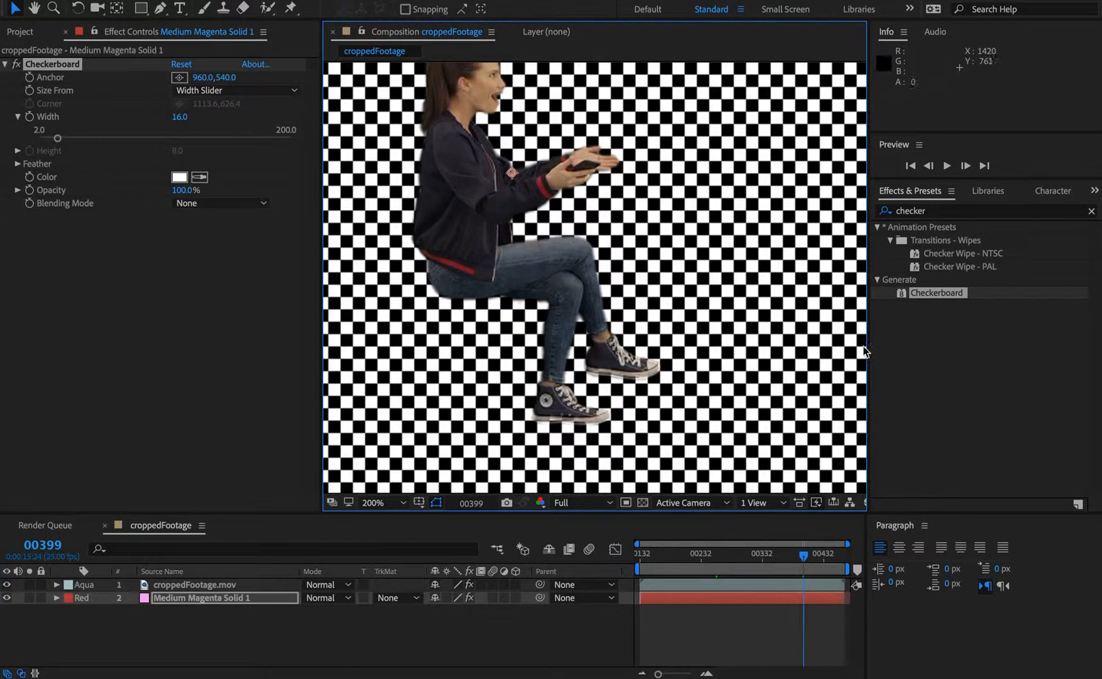
{"action": "left_click_drag", "start_coordinate": [867, 351], "coordinate": [1072, 377]}
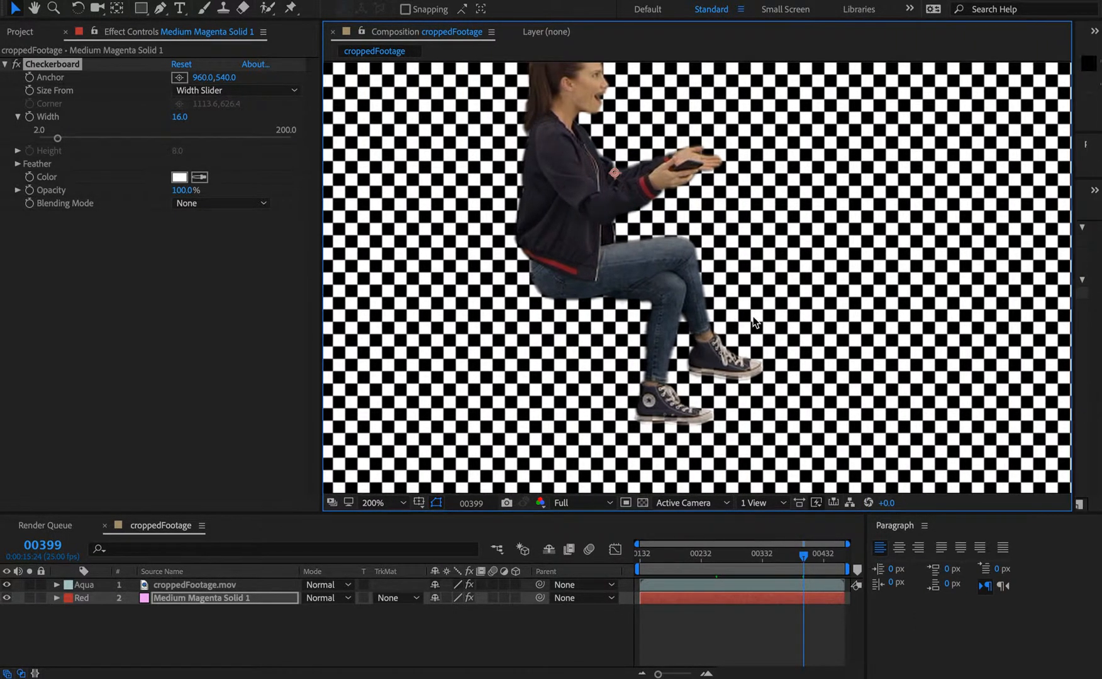
{"action": "key", "text": "super+minus"}
{"action": "left_click_drag", "start_coordinate": [687, 554], "coordinate": [717, 569]}
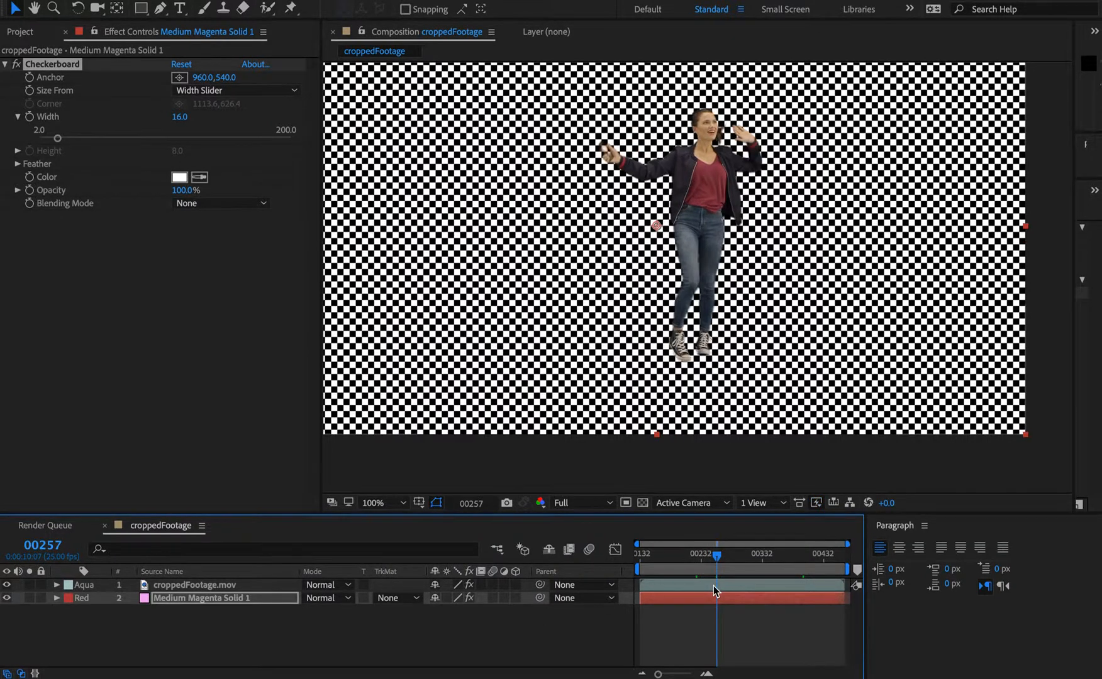
{"action": "key", "text": "super+equal"}
{"action": "key", "text": "h"}
{"action": "left_click_drag", "start_coordinate": [558, 183], "coordinate": [576, 469]}
{"action": "key", "text": "v"}
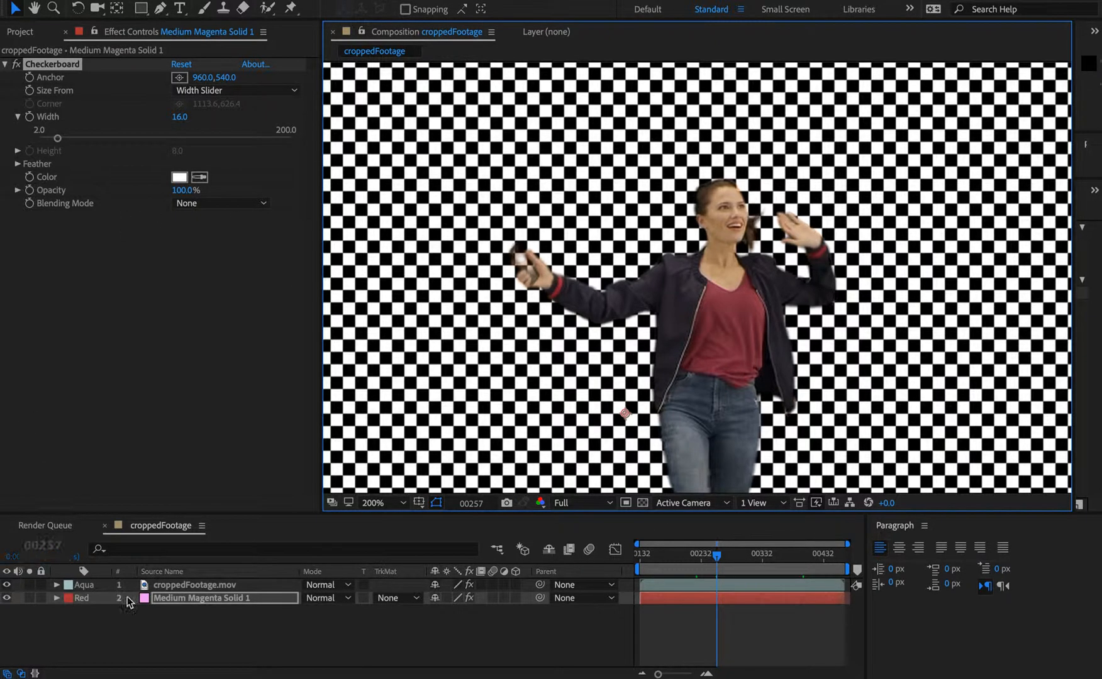
- Disable Keylight on croppedFootage.mov and inspect the phone in the woman's hand in the original footage
{"action": "left_click", "coordinate": [179, 585]}
{"action": "left_click", "coordinate": [16, 64]}
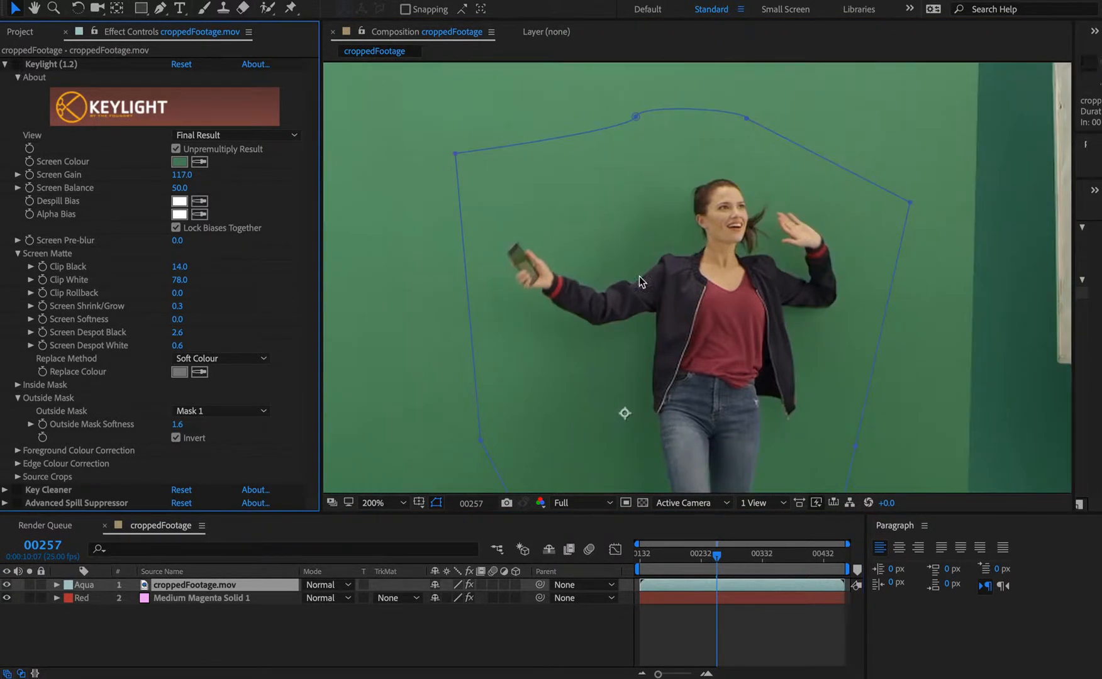
{"action": "left_click", "coordinate": [211, 653]}
{"action": "left_click", "coordinate": [214, 588]}
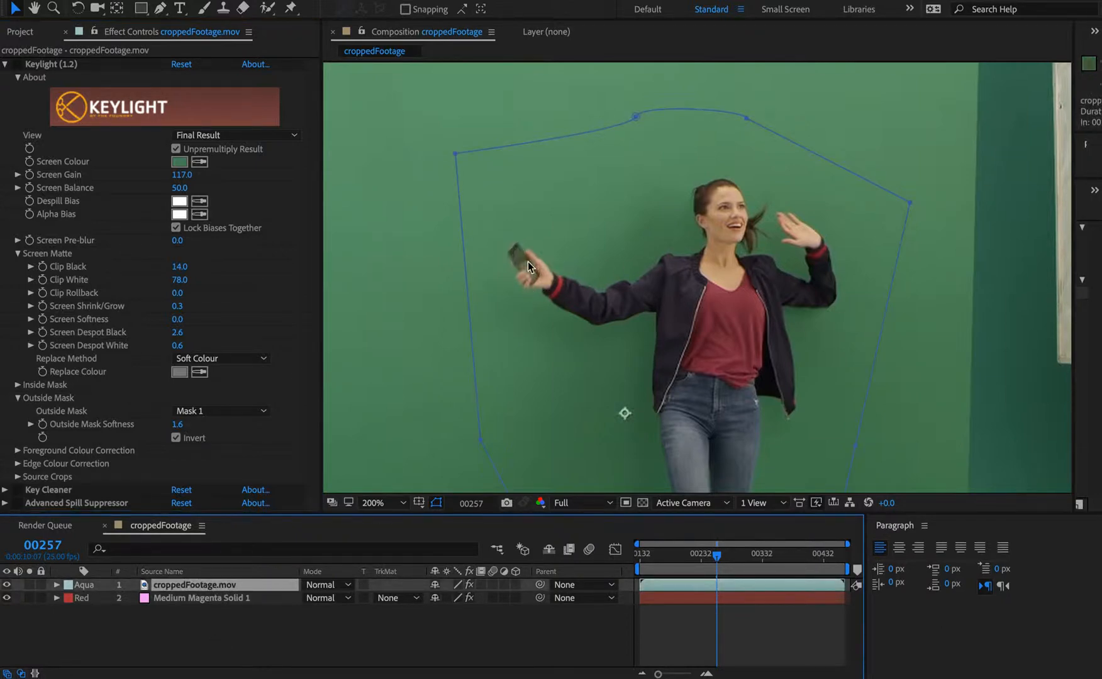
{"action": "key", "text": "super+equal"}
{"action": "key", "text": "super+equal"}
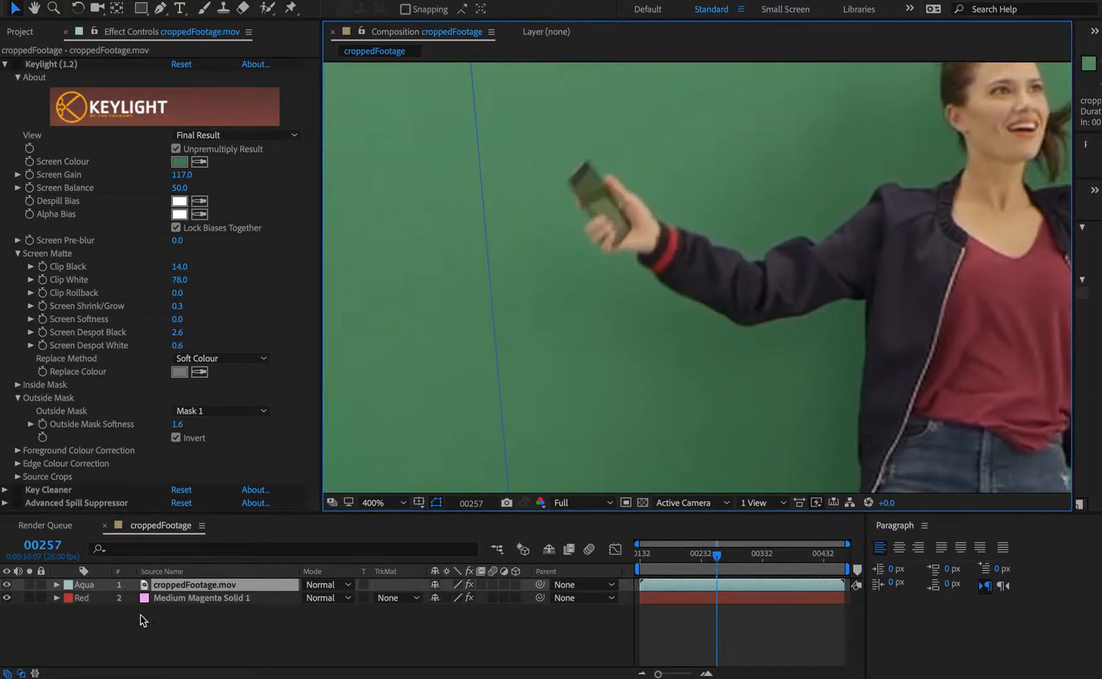
- Reveal the mask on croppedFootage.mov, rename Mask 1 to "garbage" and collapse its properties
{"action": "key", "text": "m"}
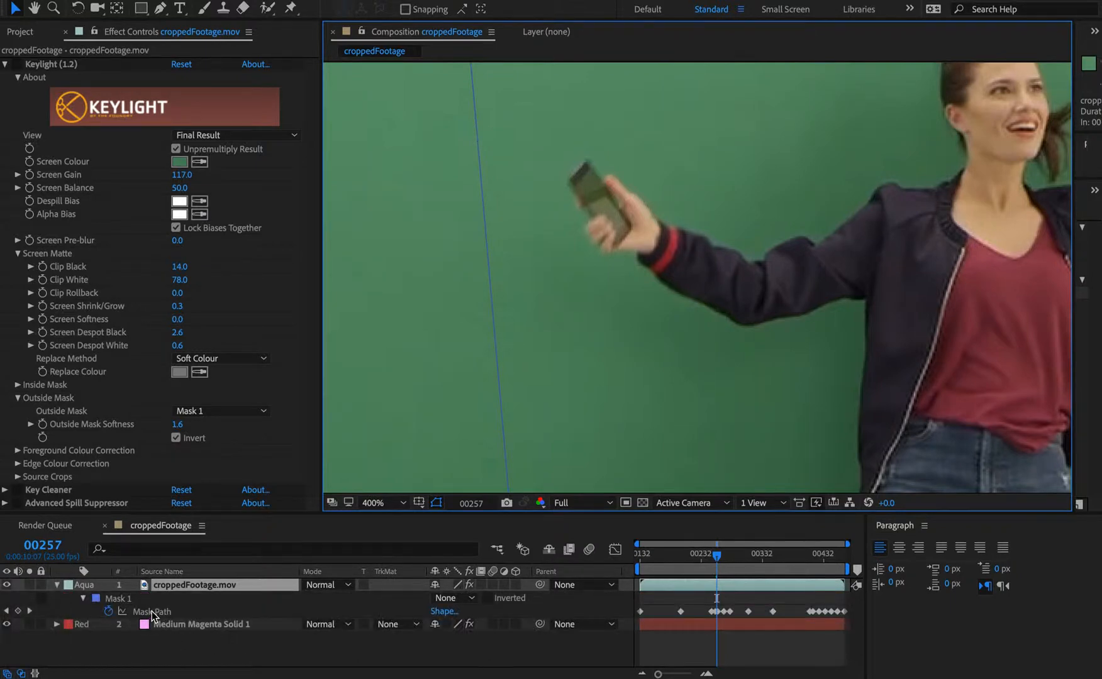
{"action": "left_click", "coordinate": [153, 615]}
{"action": "double_click", "coordinate": [141, 598]}
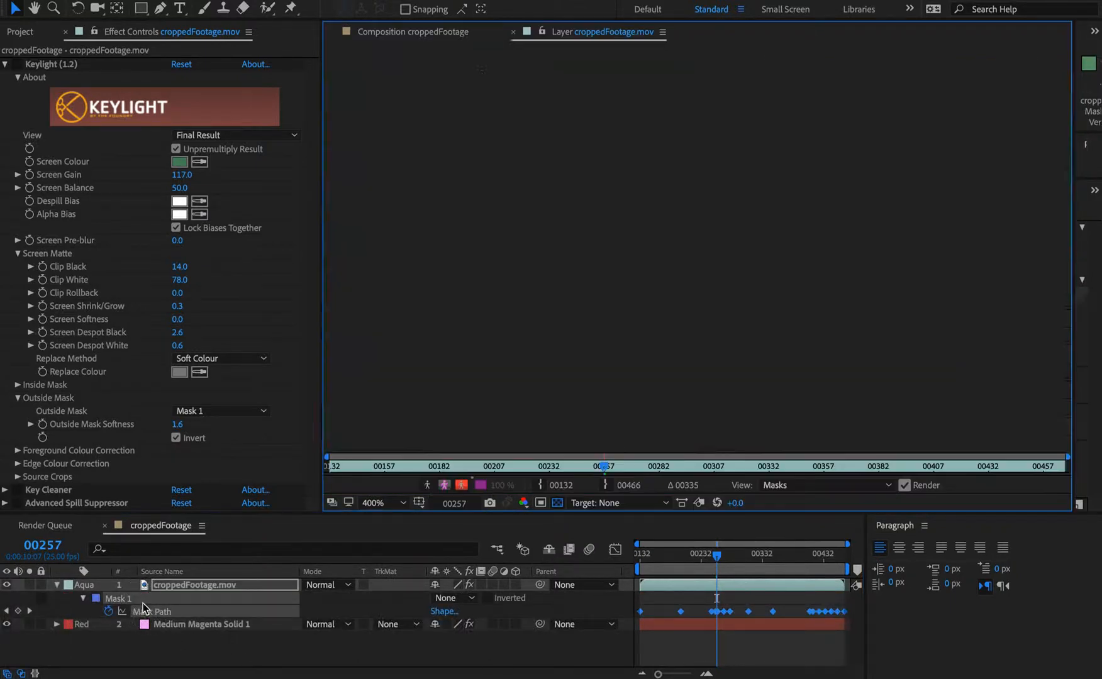
{"action": "key", "text": "Return"}
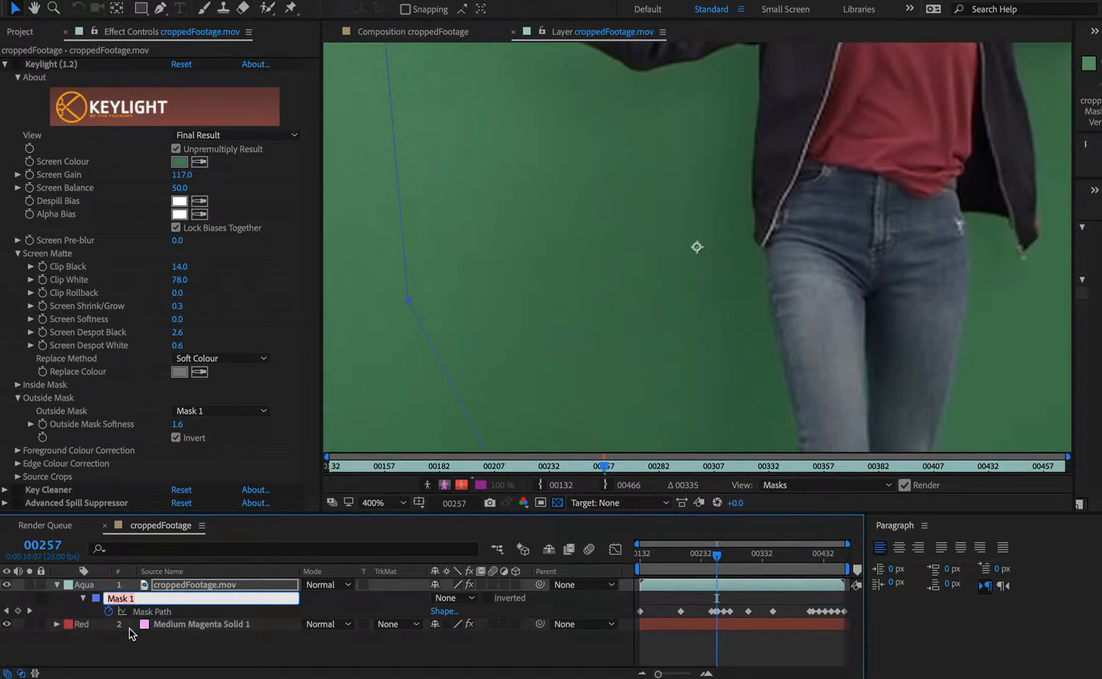
{"action": "type", "text": "garbage"}
{"action": "key", "text": "Return"}
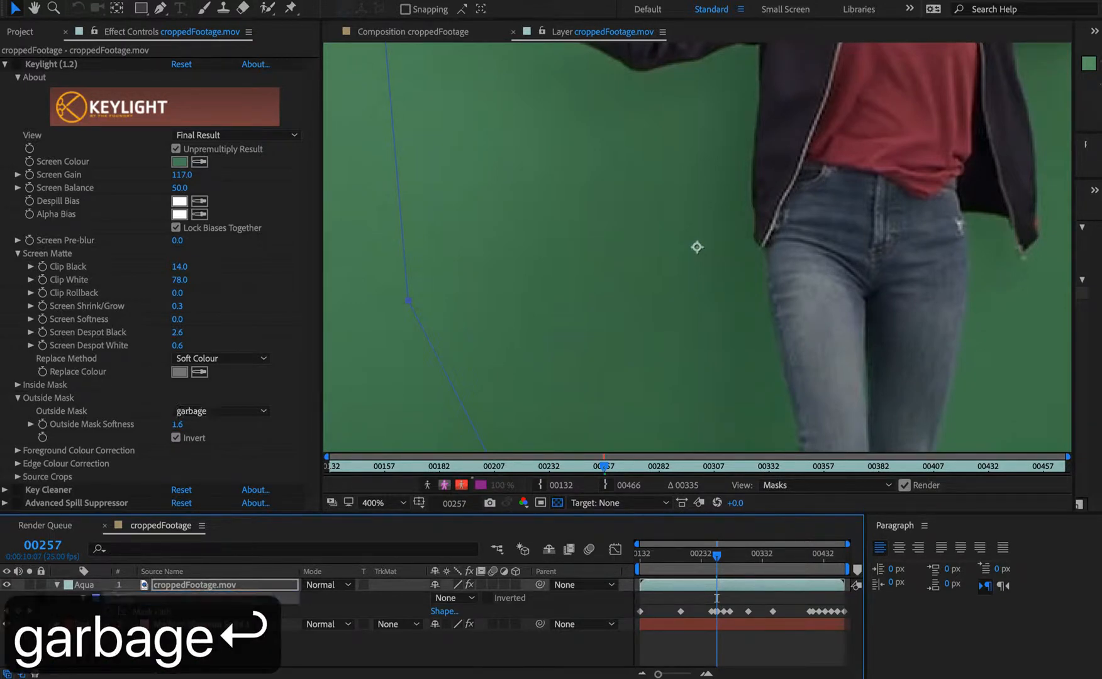
{"action": "left_click", "coordinate": [83, 600]}
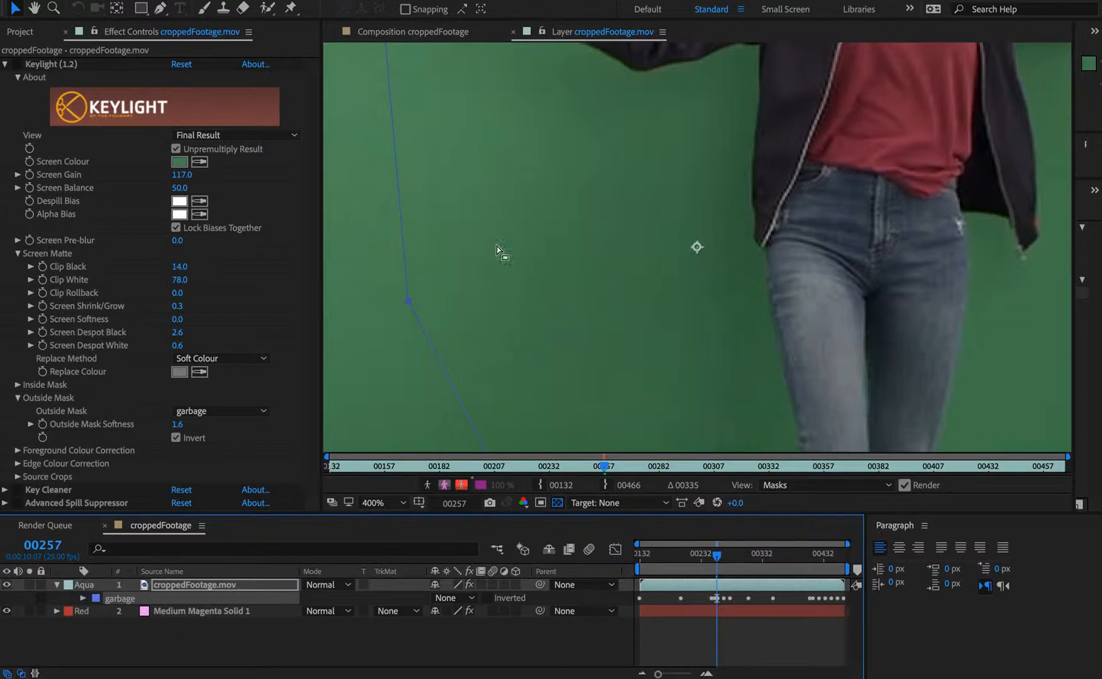
- Draw a four-point Pen mask around the phone in the composition view at frame 257 and set its mode to None
{"action": "left_click", "coordinate": [478, 32]}
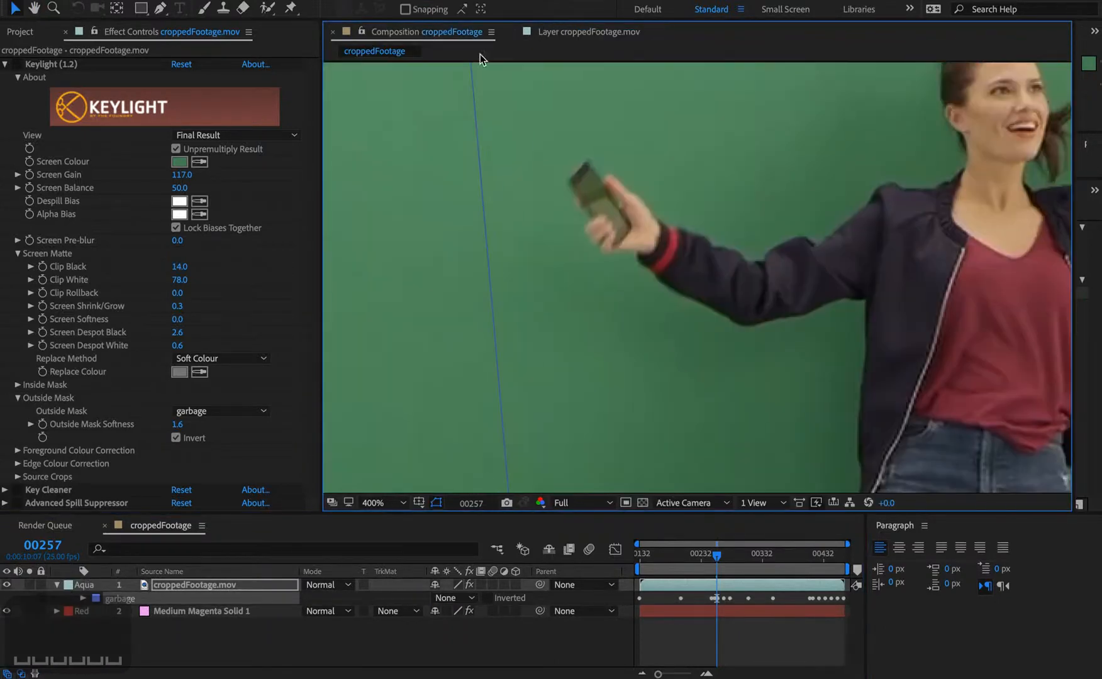
{"action": "key", "text": "space"}
{"action": "left_click_drag", "start_coordinate": [551, 312], "coordinate": [504, 332]}
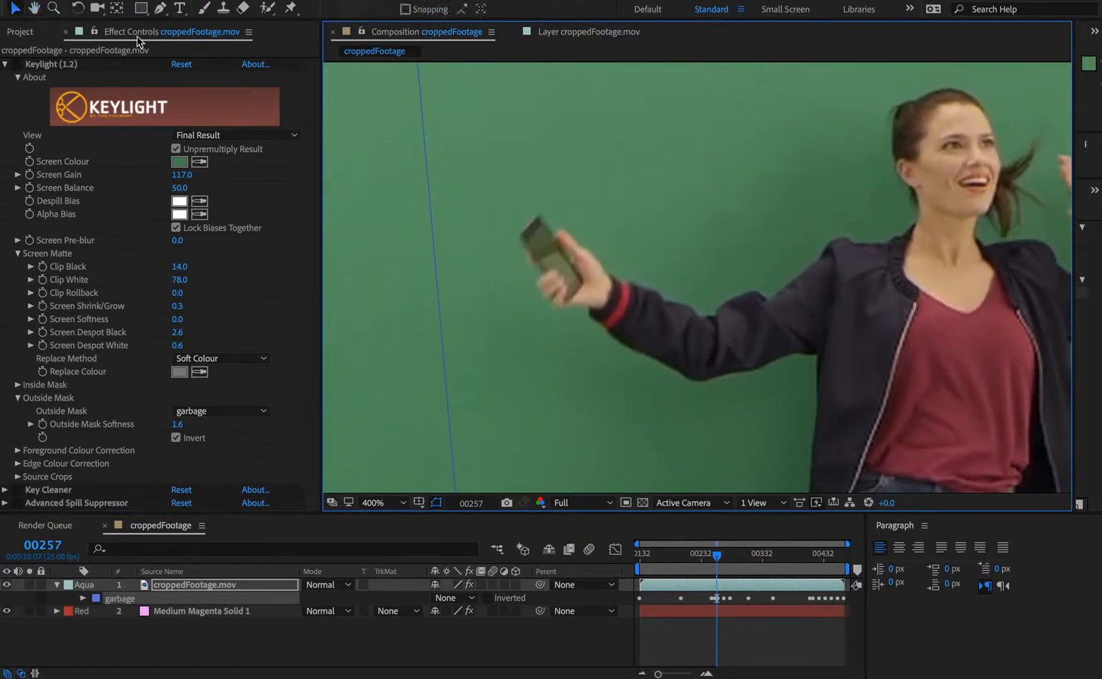
{"action": "left_click", "coordinate": [161, 8]}
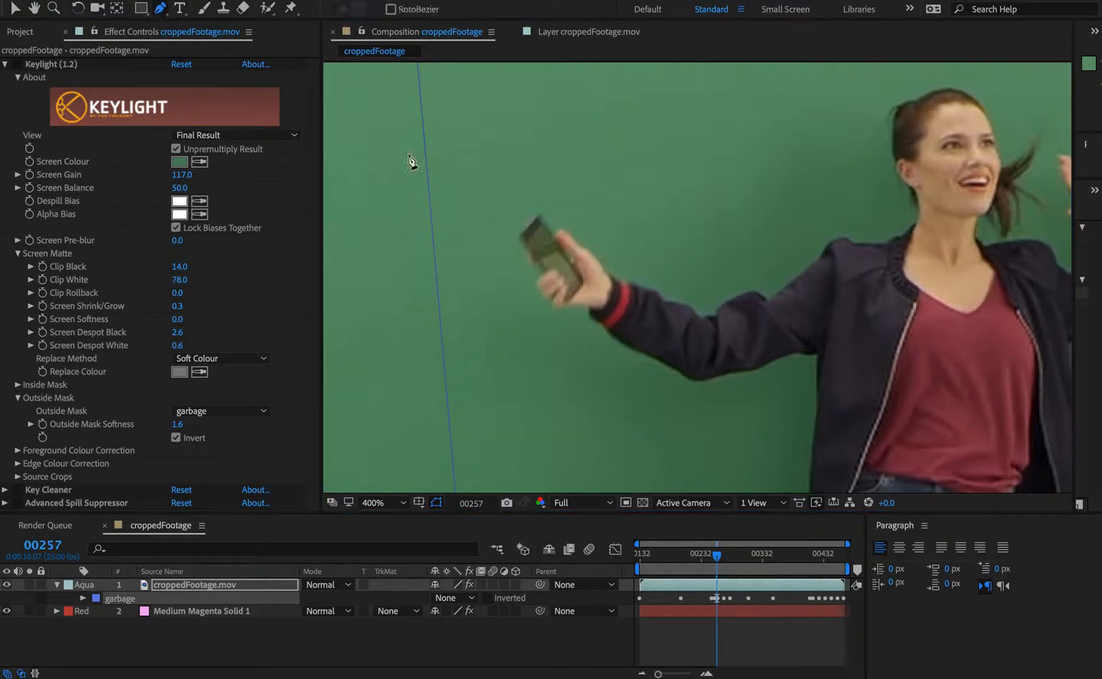
{"action": "key", "text": "super+equal"}
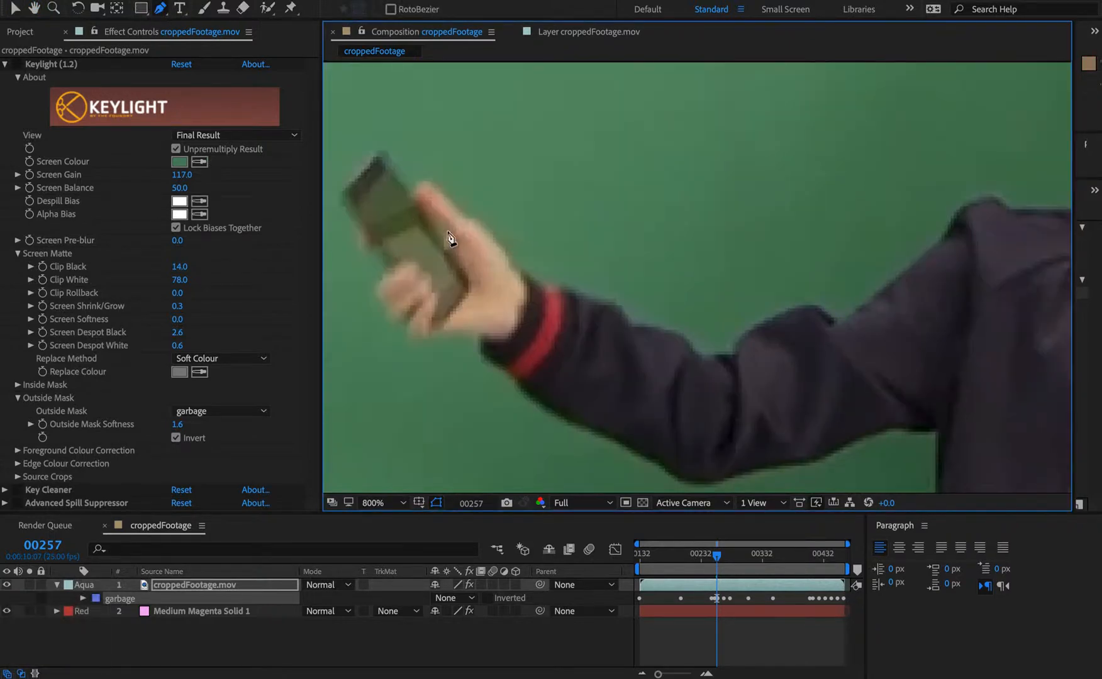
{"action": "left_click", "coordinate": [562, 191]}
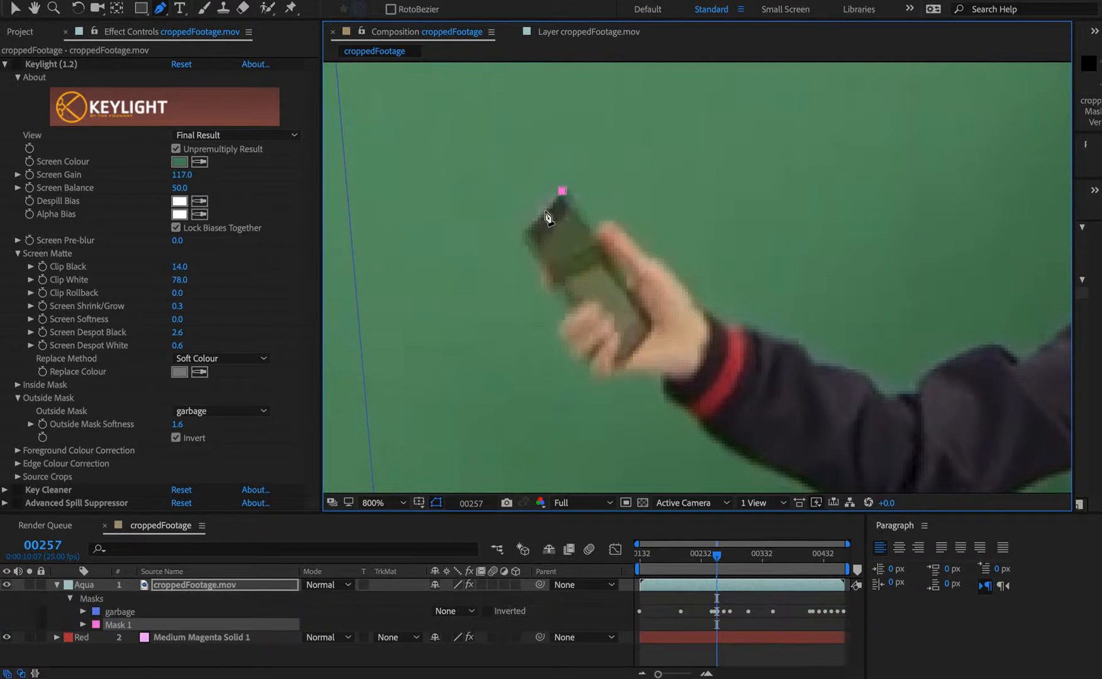
{"action": "left_click", "coordinate": [524, 235]}
{"action": "left_click", "coordinate": [562, 191]}
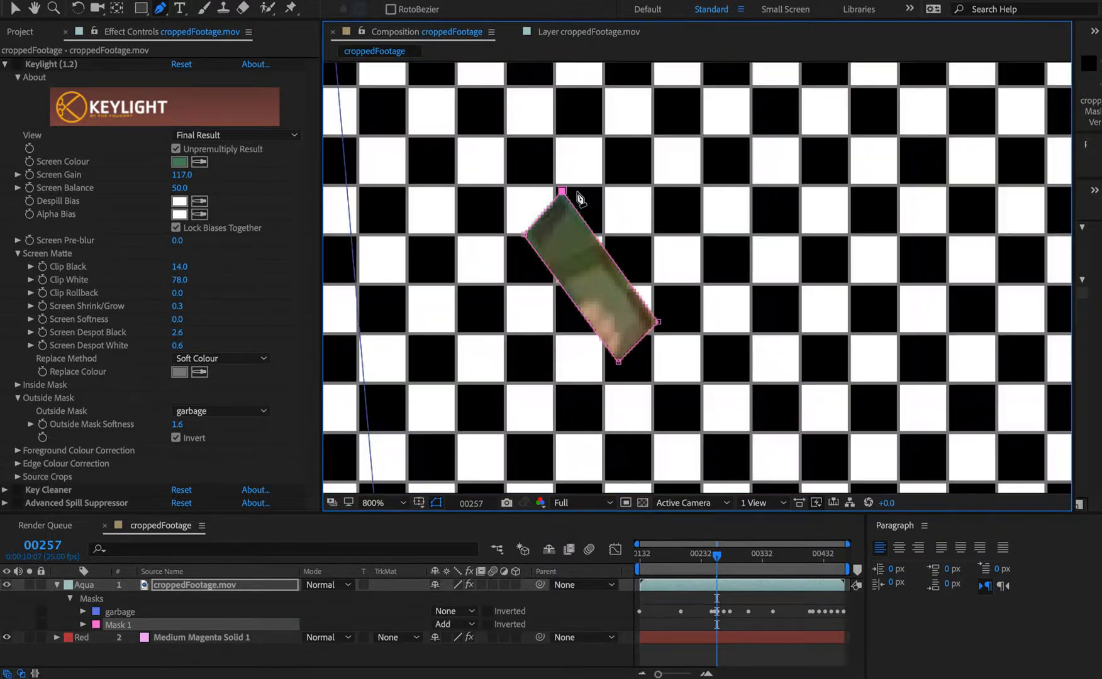
{"action": "left_click", "coordinate": [454, 624]}
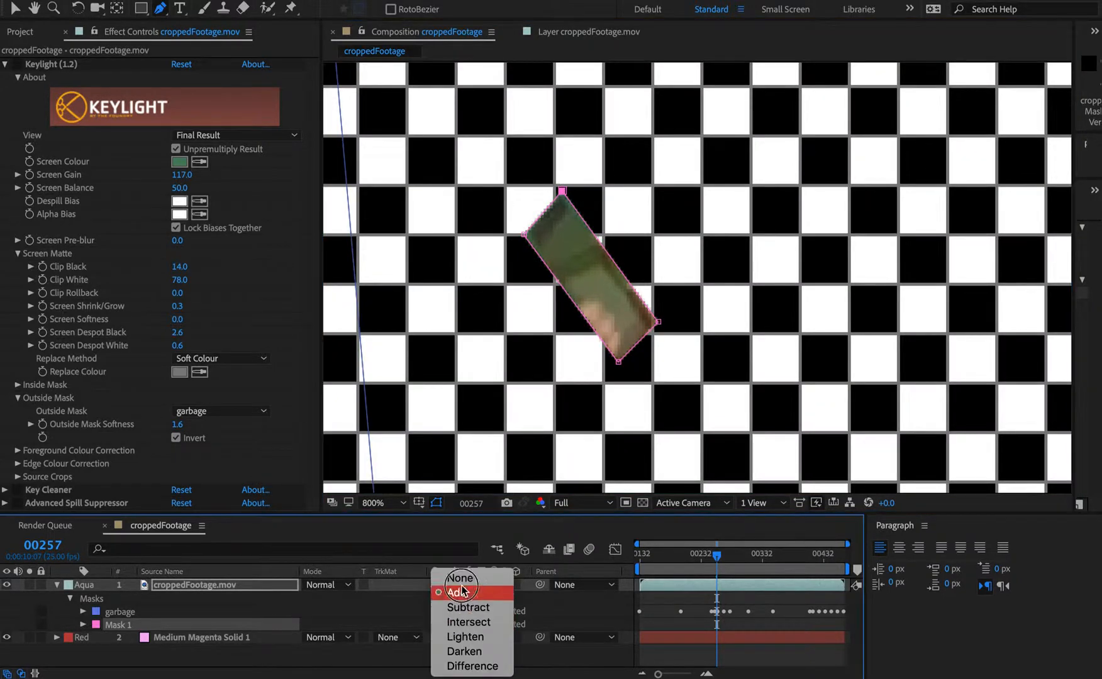
{"action": "left_click", "coordinate": [449, 571]}
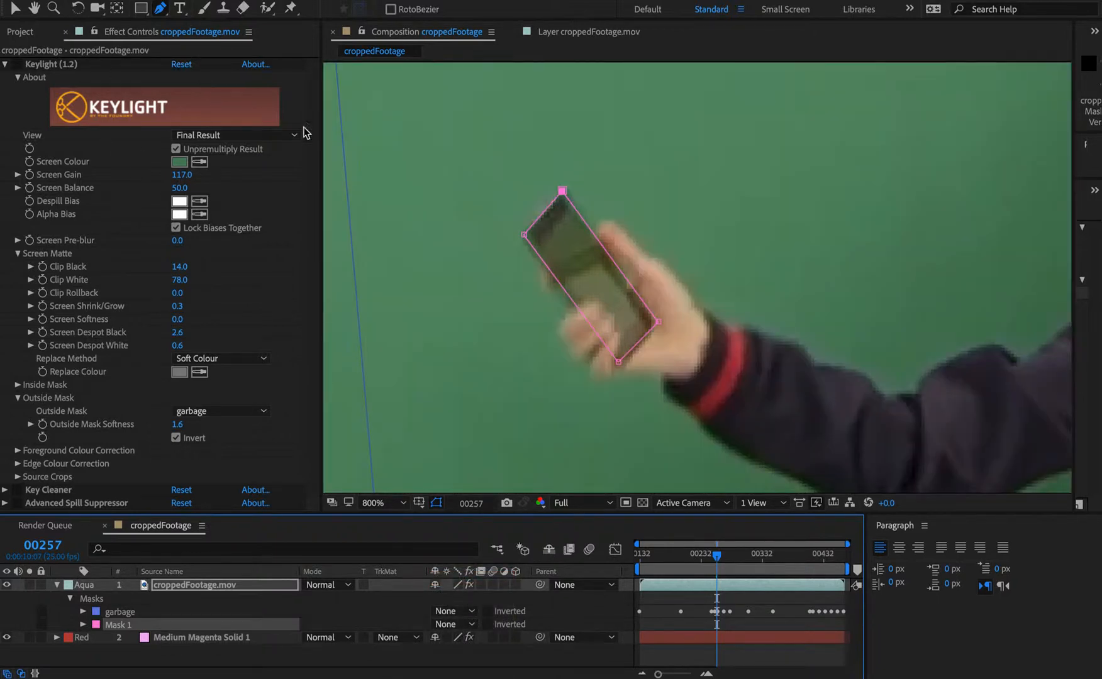
- Use the Mask Feather tool to pull feather points slightly outside the phone mask's two upper corners and its lowest corner
{"action": "left_click_drag", "start_coordinate": [162, 13], "coordinate": [214, 74]}
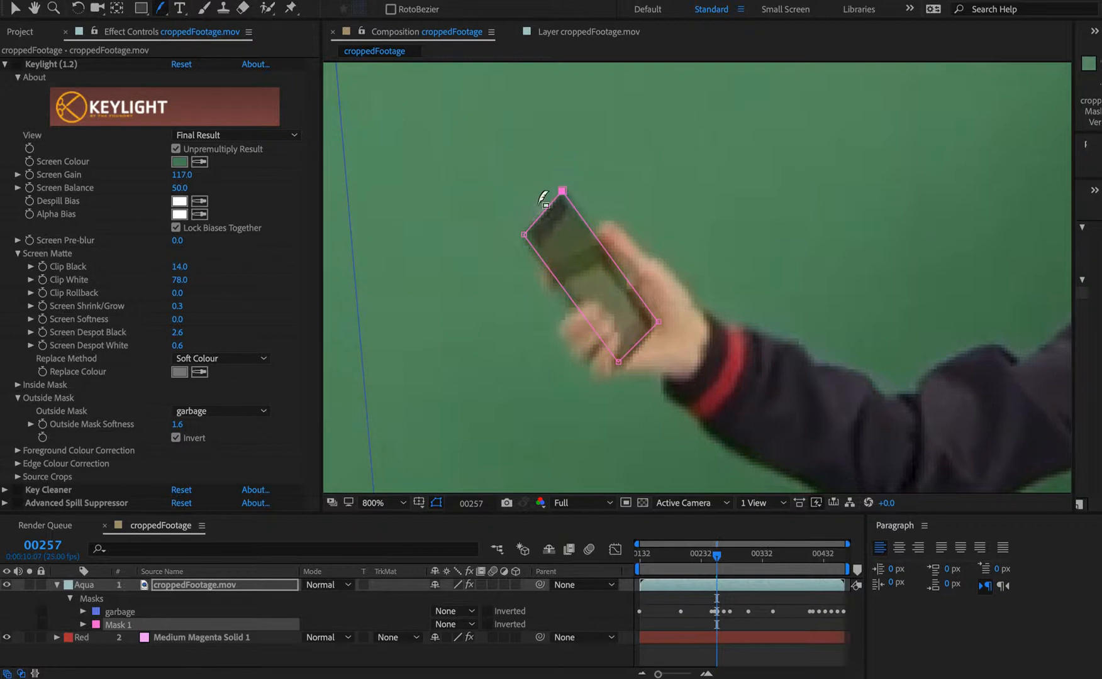
{"action": "key", "text": "super+equal"}
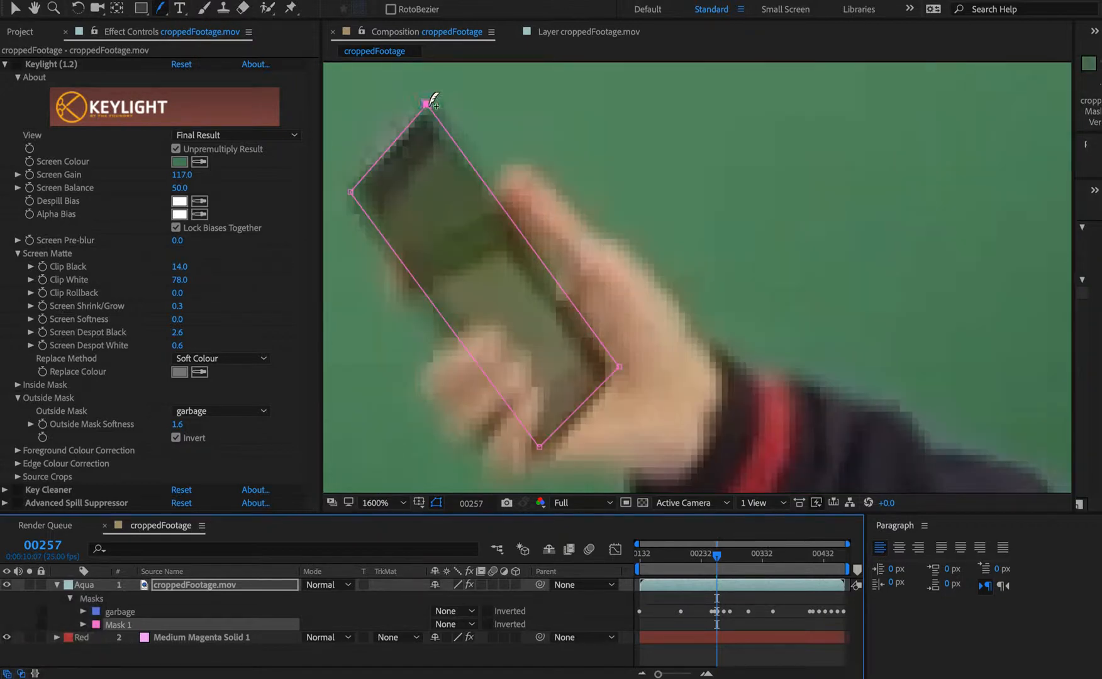
{"action": "left_click_drag", "start_coordinate": [427, 105], "coordinate": [431, 96]}
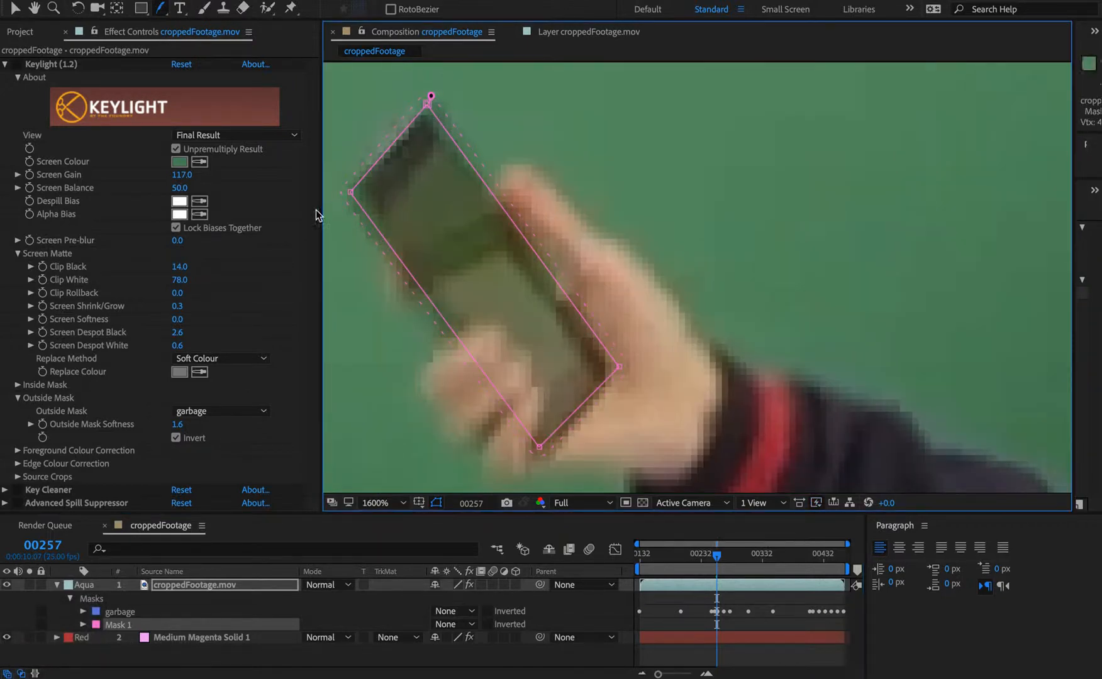
{"action": "mouse_move", "coordinate": [354, 190]}
{"action": "left_mouse_down"}
{"action": "mouse_move", "coordinate": [338, 203]}
{"action": "mouse_move", "coordinate": [344, 197]}
{"action": "left_mouse_up"}
{"action": "left_click_drag", "start_coordinate": [539, 447], "coordinate": [539, 457]}
{"action": "left_click_drag", "start_coordinate": [630, 368], "coordinate": [628, 370]}
{"action": "left_click_drag", "start_coordinate": [584, 316], "coordinate": [606, 300]}
{"action": "left_click_drag", "start_coordinate": [637, 261], "coordinate": [590, 284]}
{"action": "key", "text": "super+z"}
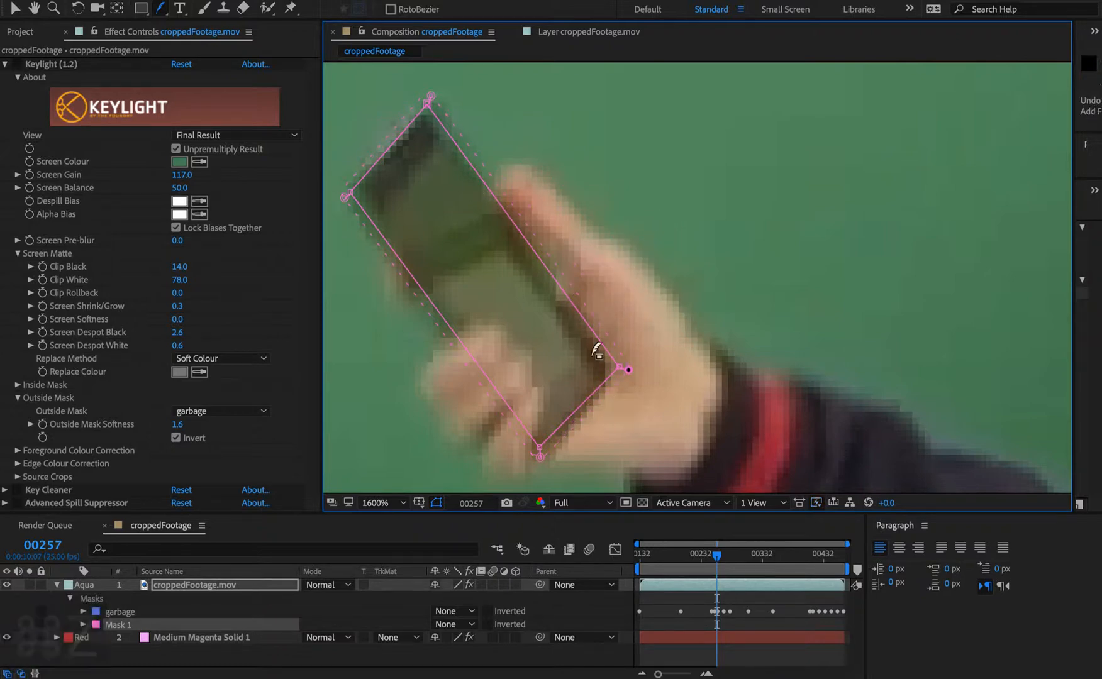
{"action": "key", "text": "super+z"}
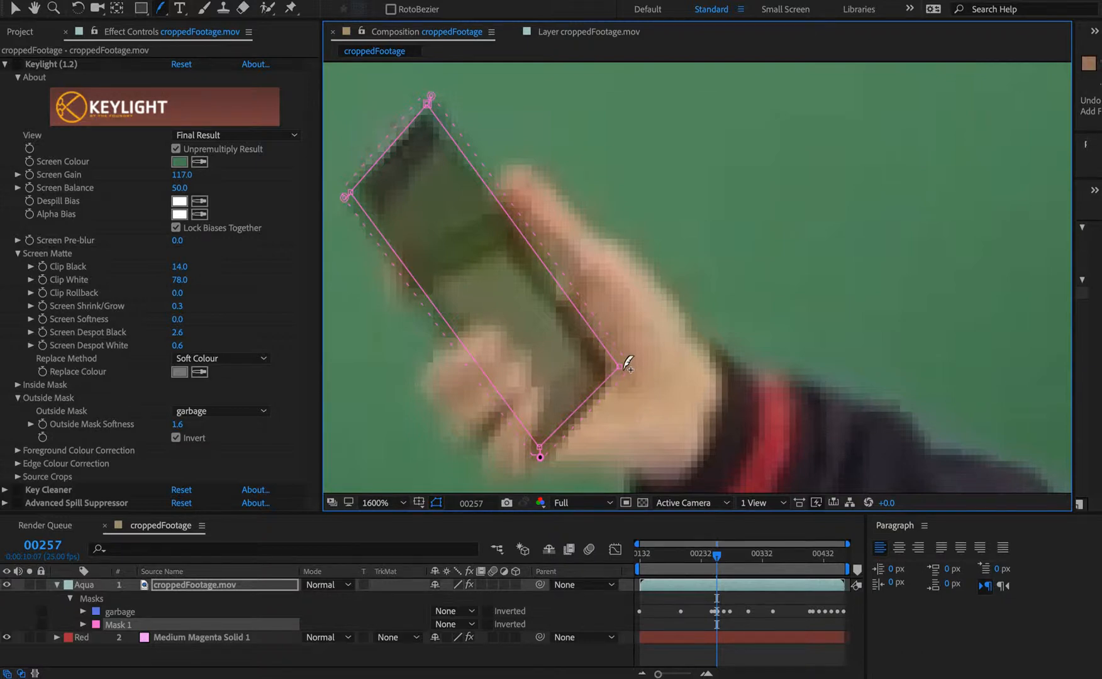
- Add a feather point slightly outside the phone mask's remaining corner, beside the palm
{"action": "left_click", "coordinate": [633, 369]}
{"action": "left_click", "coordinate": [620, 366]}
{"action": "left_click", "coordinate": [629, 367]}
{"action": "key", "text": "super+minus"}
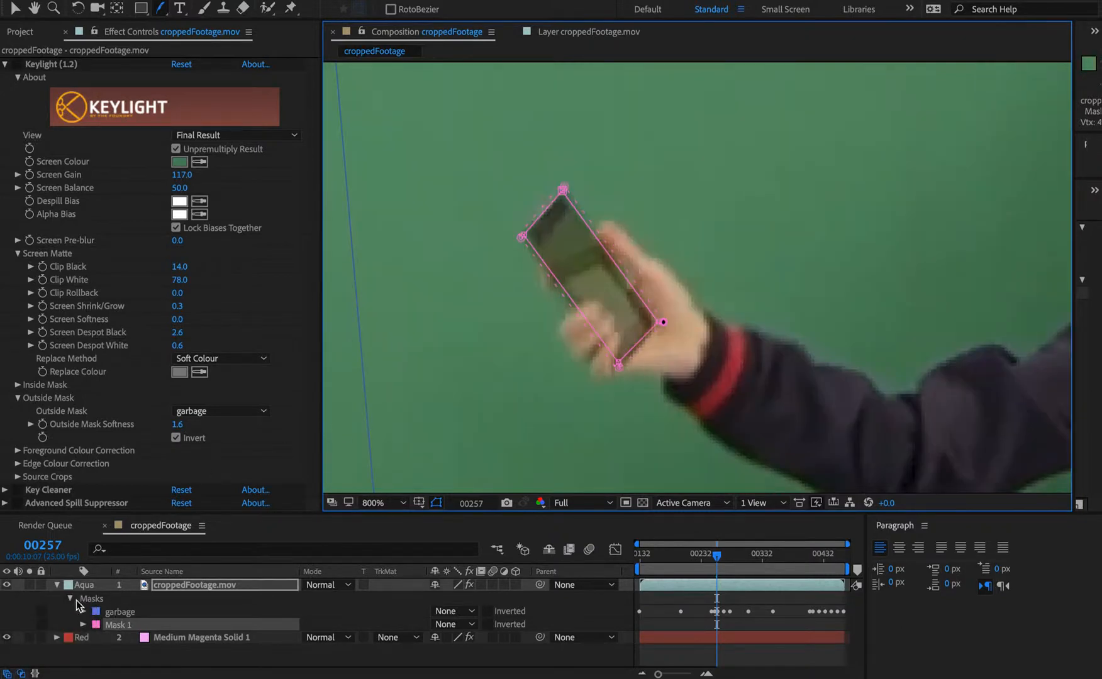
- Enable Mask Path keyframing for Mask 1 at frame 257 and check the phone's movement back to frame 247
{"action": "left_click", "coordinate": [82, 624]}
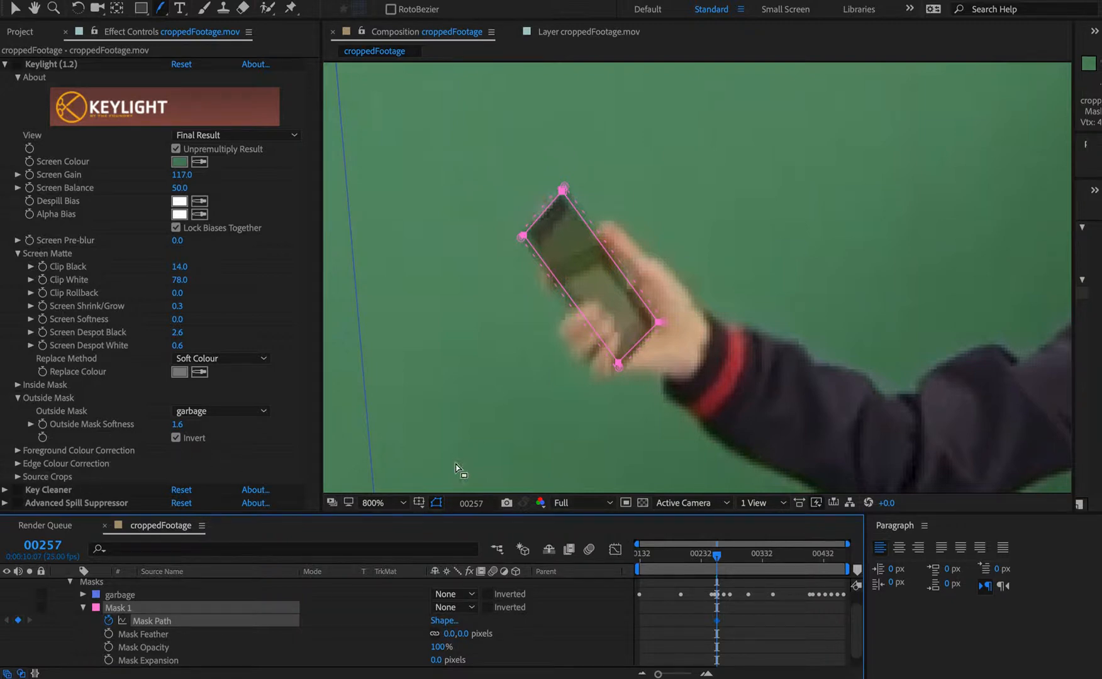
{"action": "key", "text": "super+minus"}
{"action": "key", "text": "super+Left"}
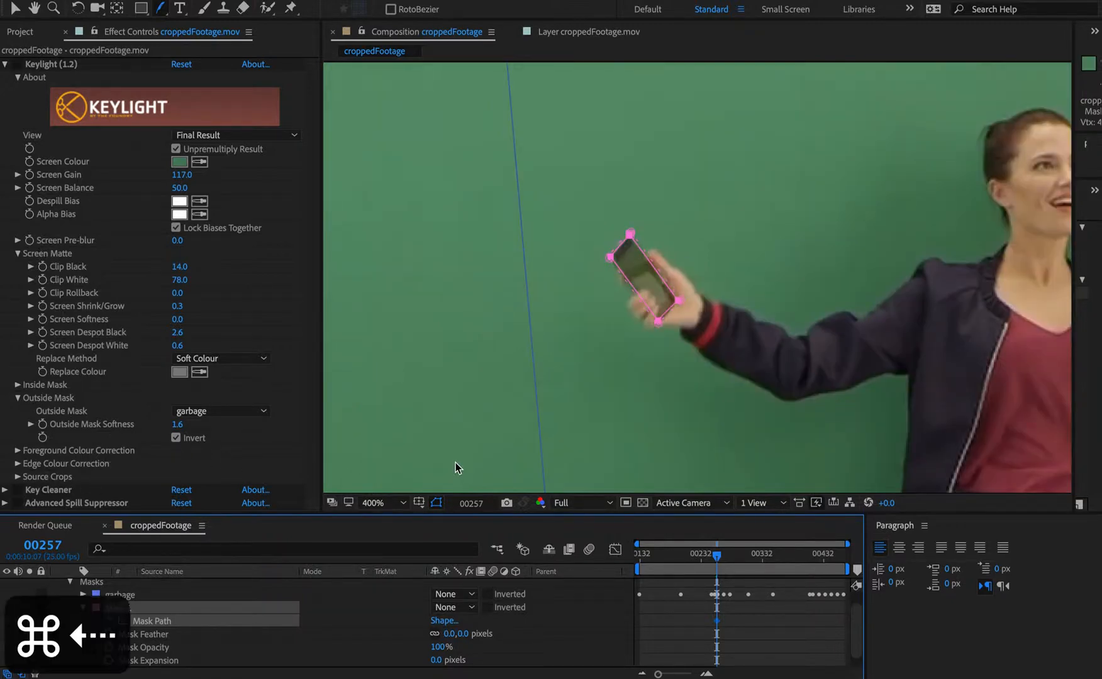
{"action": "key", "text": "equal"}
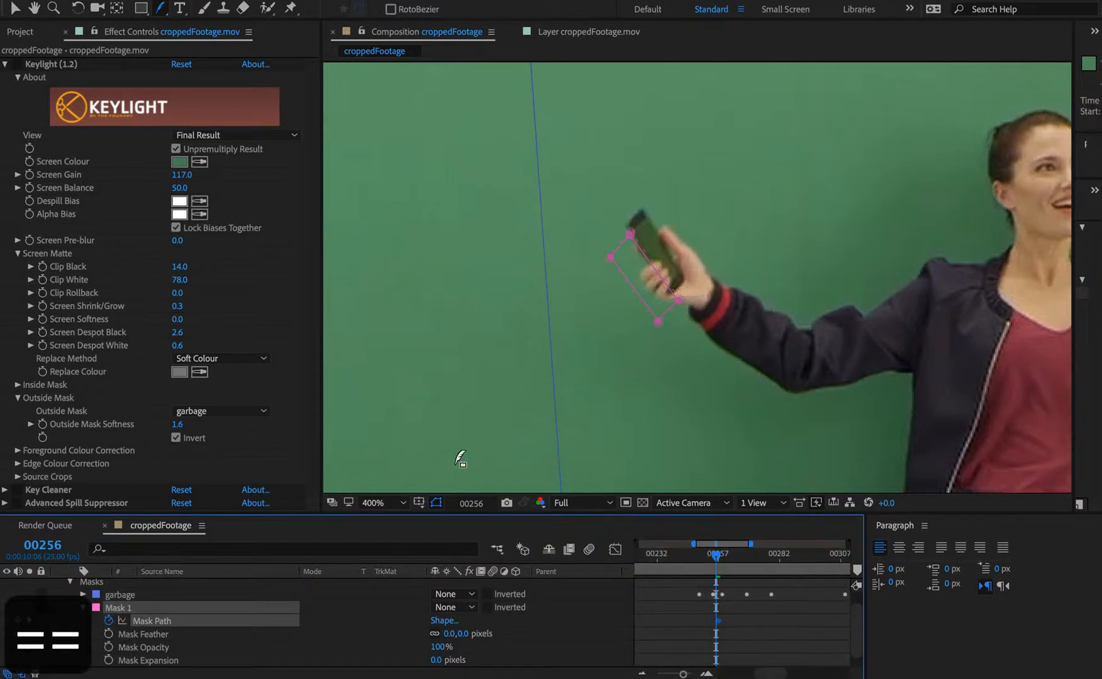
{"action": "key", "text": "super+Right"}
{"action": "key", "text": "shift+super+Left"}
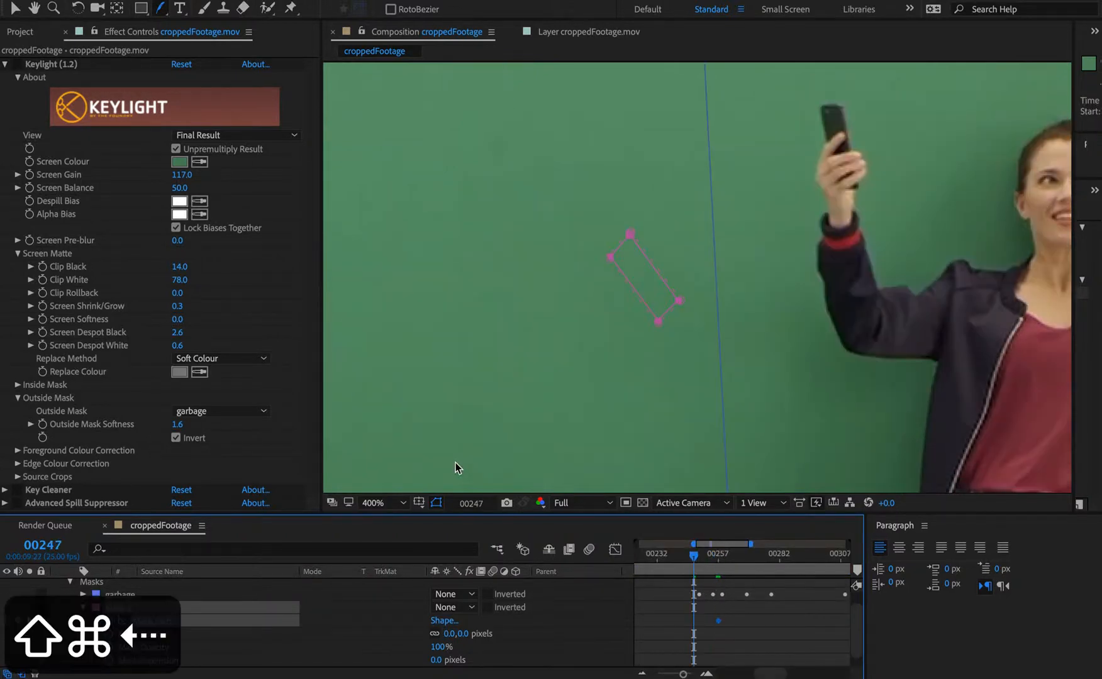
{"action": "key", "text": "shift+super+Right"}
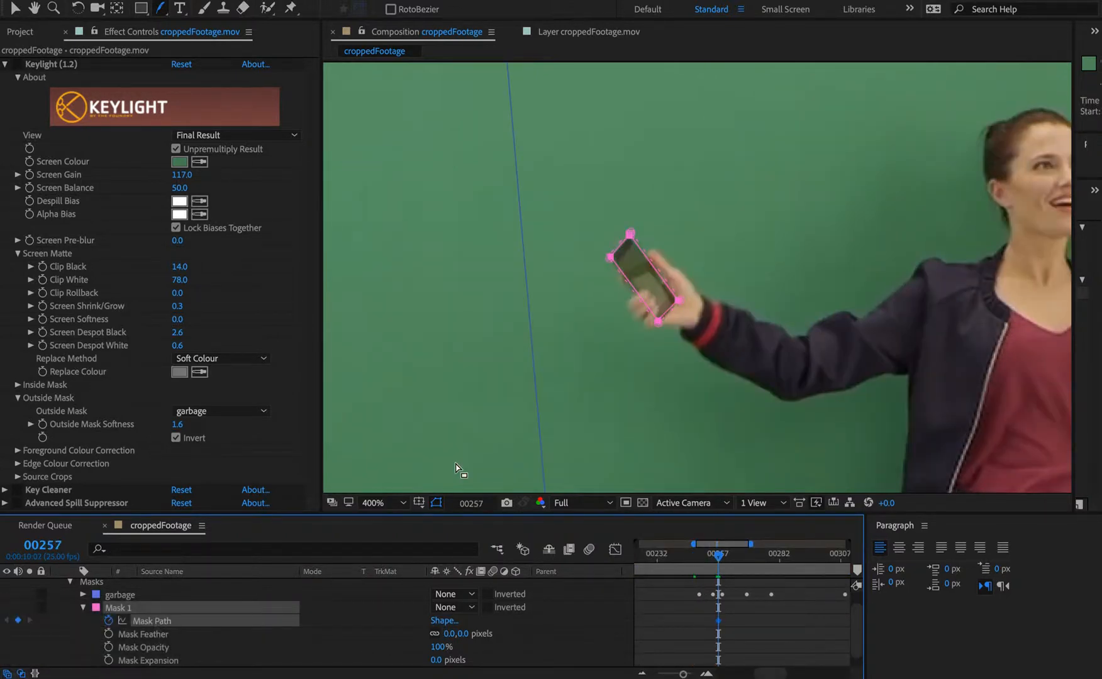
- At frame 255, move the whole of Mask 1 onto the phone
{"action": "key", "text": "super+Left"}
{"action": "key", "text": "super+Left"}
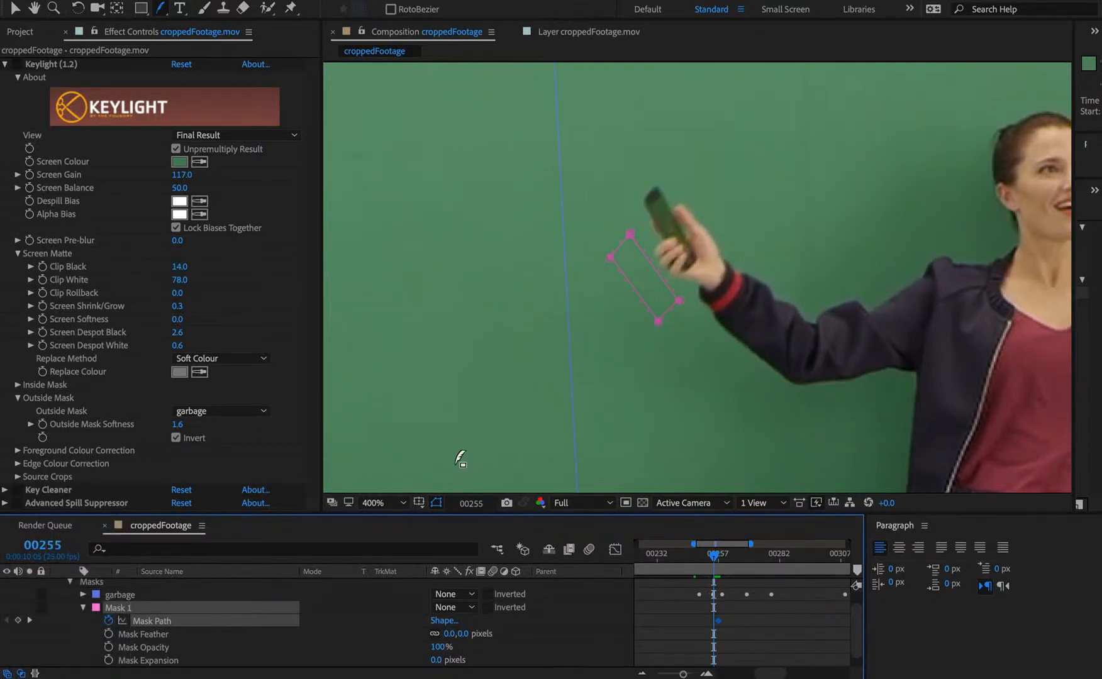
{"action": "left_click", "coordinate": [15, 8]}
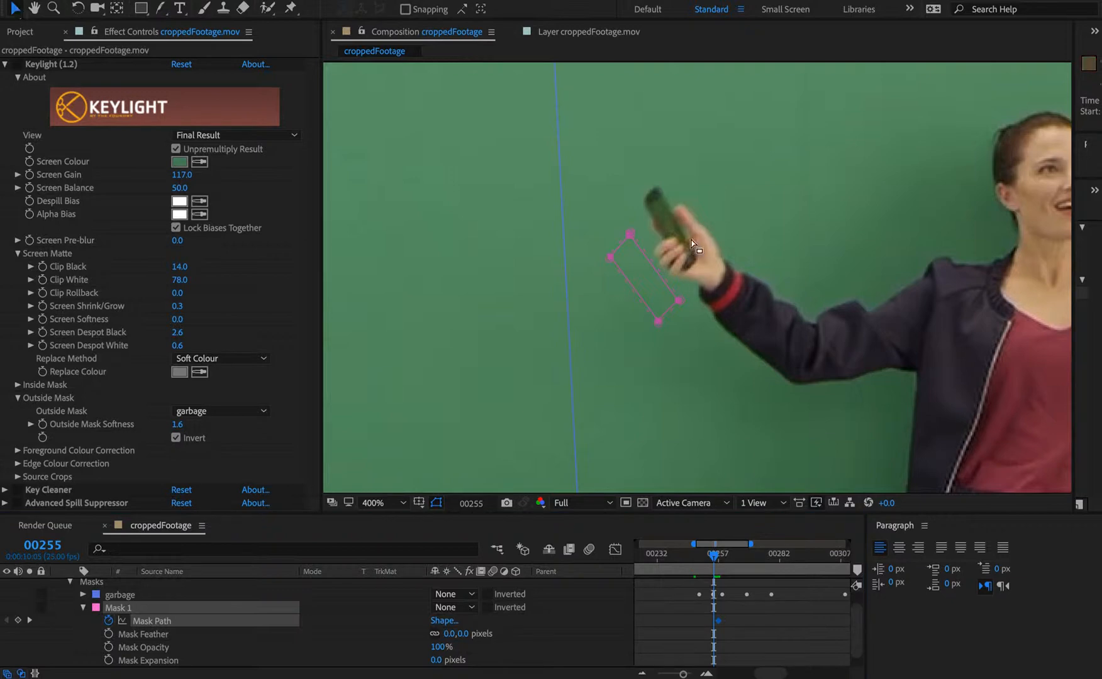
{"action": "left_click_drag", "start_coordinate": [579, 190], "coordinate": [714, 345]}
{"action": "key", "text": "super+equal"}
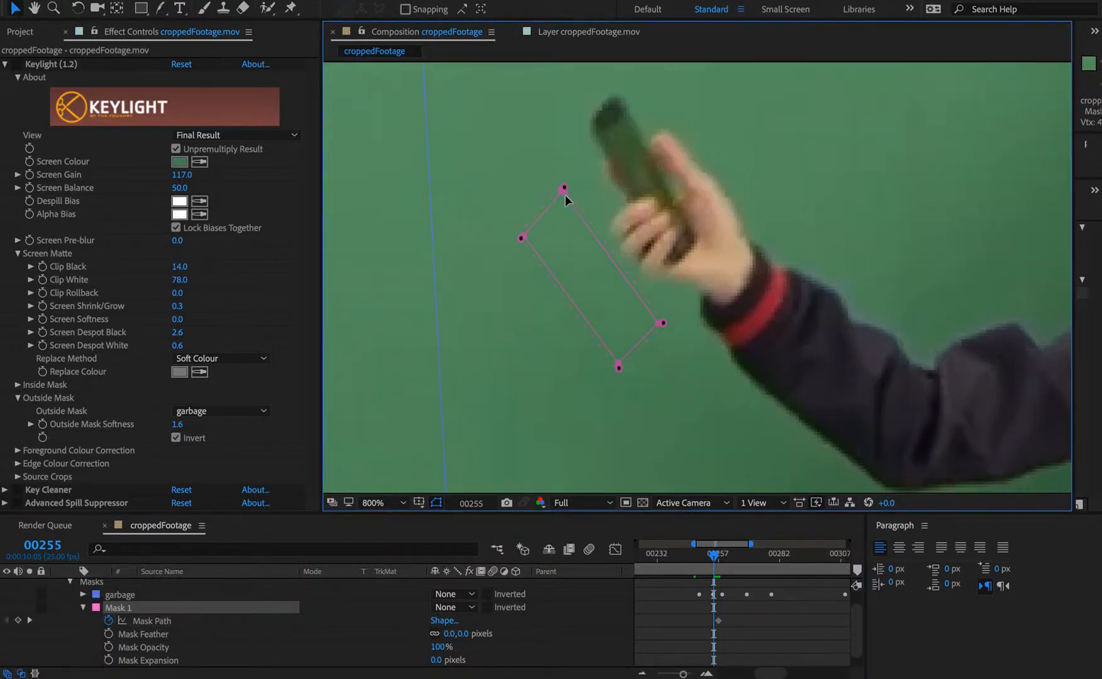
{"action": "left_click_drag", "start_coordinate": [565, 196], "coordinate": [621, 104]}
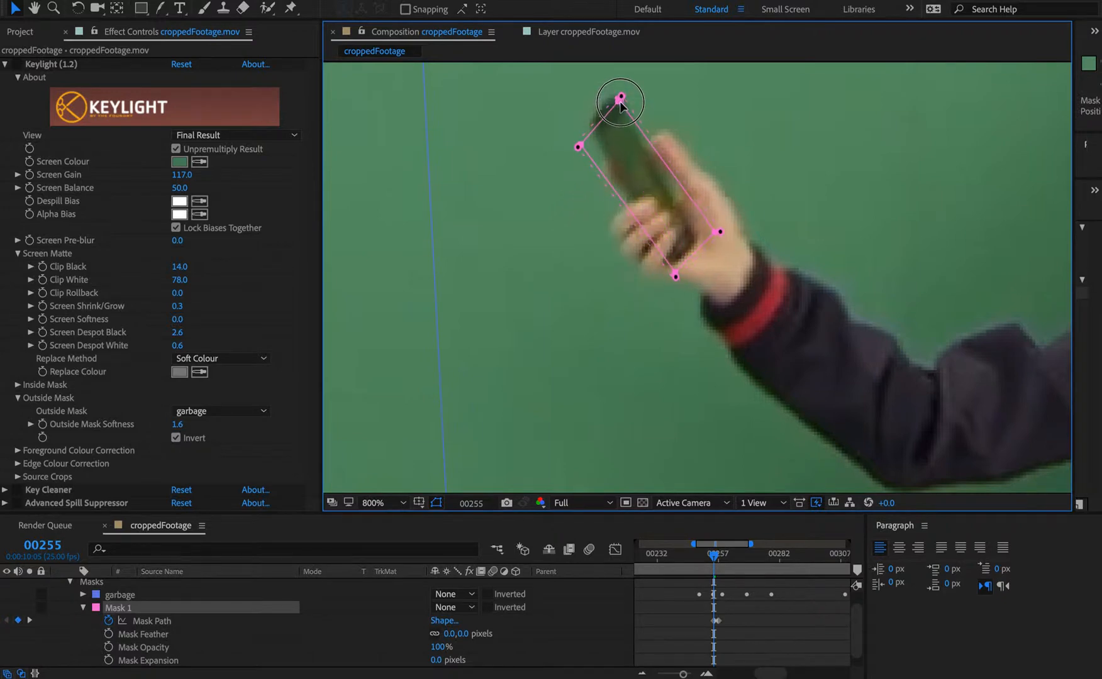
- Adjust Mask 1's corners individually at frame 255 to fit the phone's outline
{"action": "left_click", "coordinate": [552, 128]}
{"action": "left_click_drag", "start_coordinate": [581, 144], "coordinate": [591, 129]}
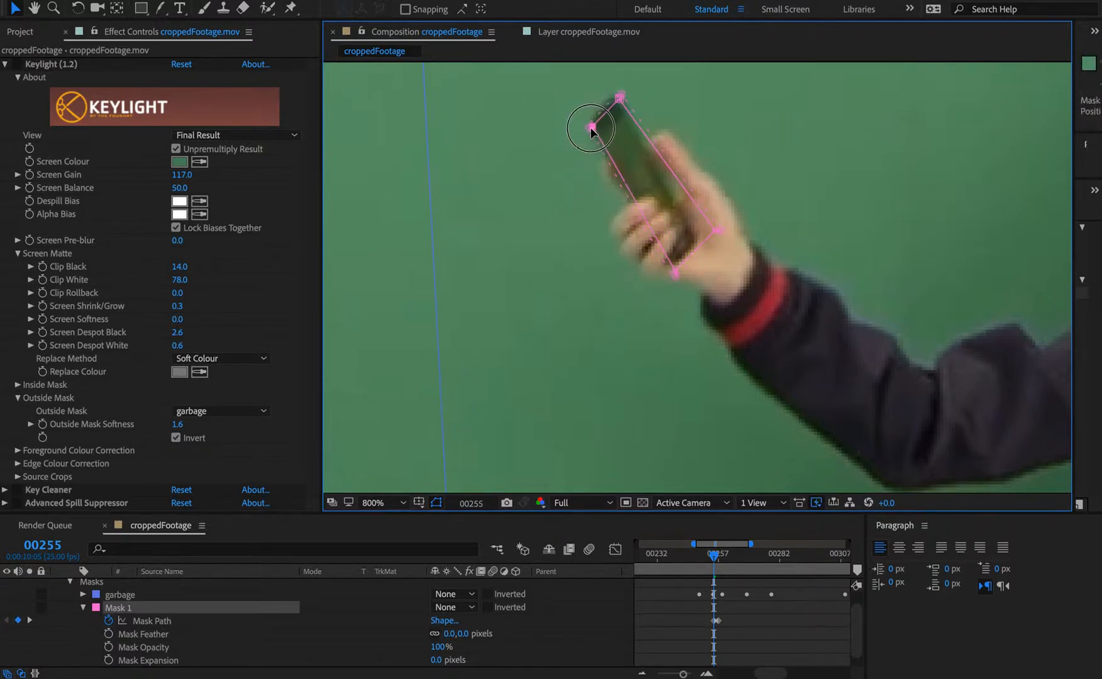
{"action": "left_click_drag", "start_coordinate": [675, 271], "coordinate": [670, 263]}
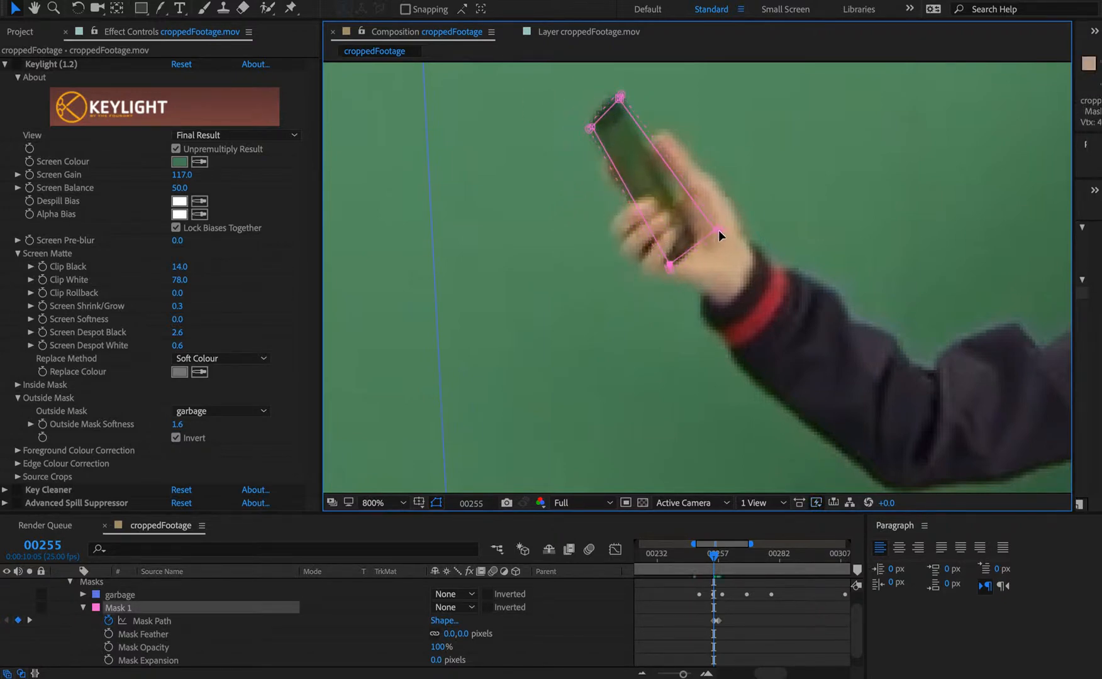
{"action": "left_click_drag", "start_coordinate": [718, 230], "coordinate": [699, 230]}
{"action": "left_click_drag", "start_coordinate": [619, 101], "coordinate": [617, 94]}
{"action": "left_click_drag", "start_coordinate": [594, 129], "coordinate": [613, 98]}
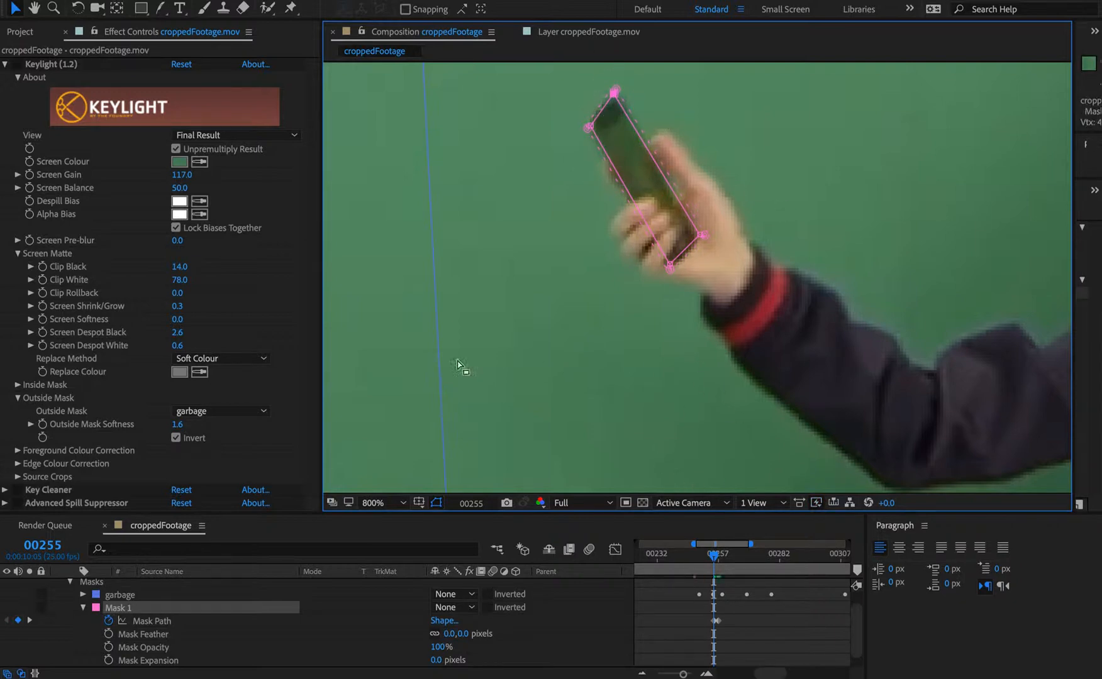
- At frame 253, move Mask 1 onto the phone and narrow its lower corners to fit the tilted outline
{"action": "key", "text": "super+Left"}
{"action": "key", "text": "super+Left"}
{"action": "key", "text": "h"}
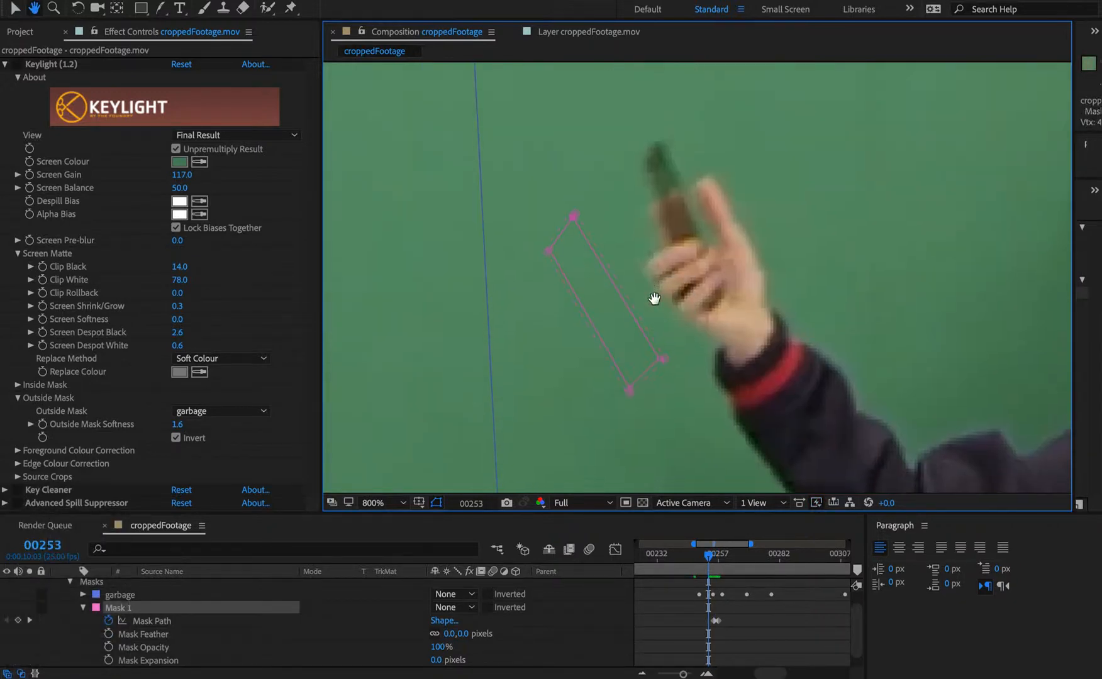
{"action": "key", "text": "v"}
{"action": "left_click_drag", "start_coordinate": [519, 169], "coordinate": [694, 433]}
{"action": "scroll", "coordinate": [694, 434], "scroll_direction": "down", "scroll_amount": 1}
{"action": "left_click_drag", "start_coordinate": [573, 198], "coordinate": [645, 150]}
{"action": "left_click", "coordinate": [605, 133]}
{"action": "left_click_drag", "start_coordinate": [719, 297], "coordinate": [706, 301]}
{"action": "left_click_drag", "start_coordinate": [752, 267], "coordinate": [722, 279]}
- Step through frames 253 to 257 to examine how well Mask 1 follows the phone
{"action": "key", "text": "super+Right"}
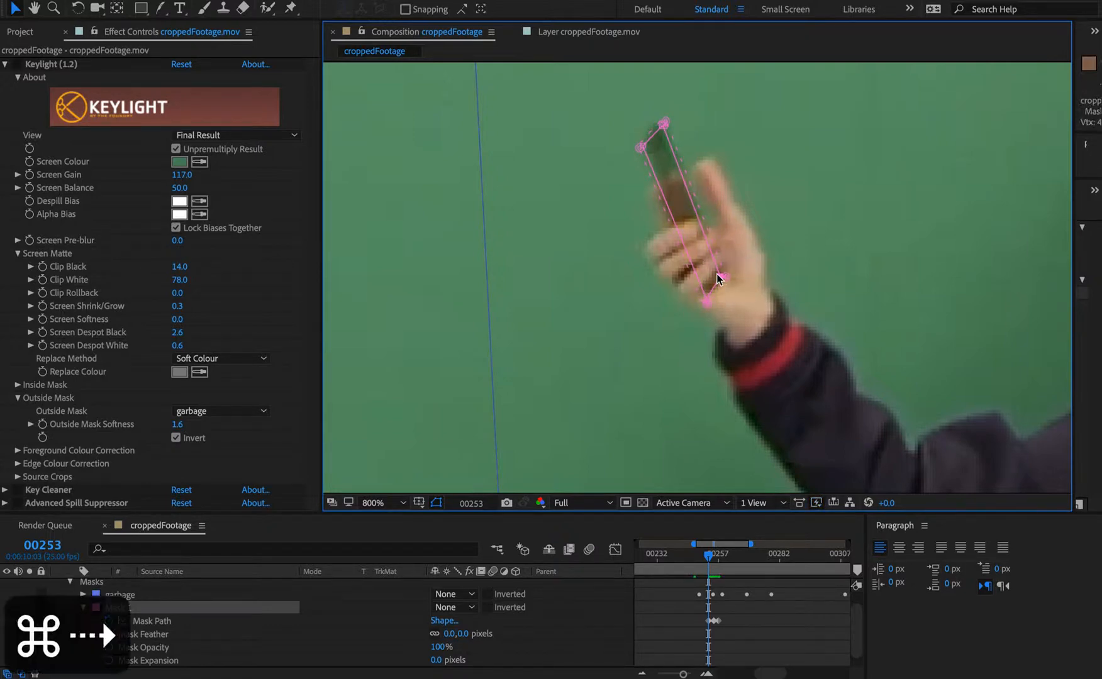
{"action": "key", "text": "super+Left"}
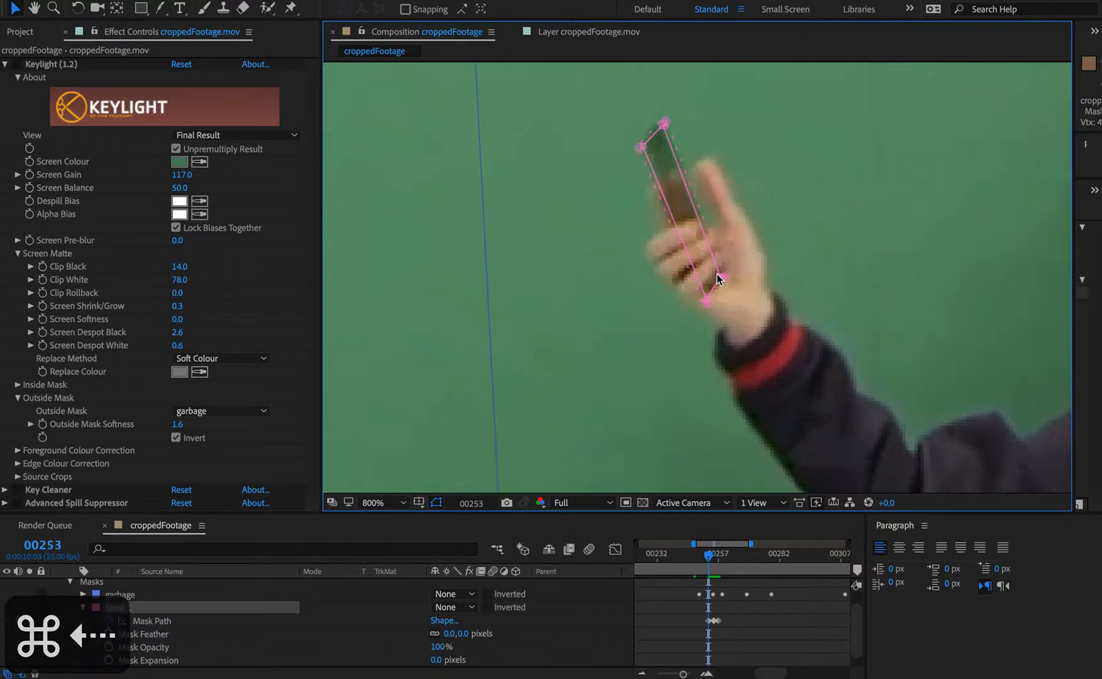
{"action": "key", "text": "super+Right"}
{"action": "key", "text": "super+Right"}
{"action": "key", "text": "super+Right"}
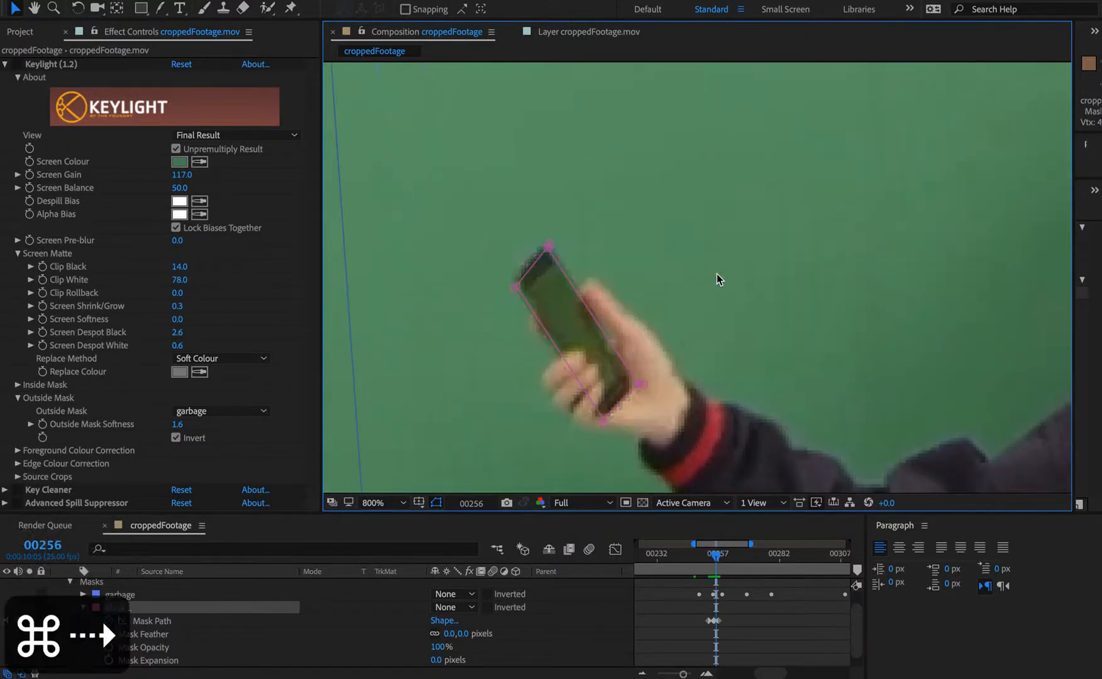
{"action": "key", "text": "super+Right"}
{"action": "key", "text": "super+Left"}
{"action": "key", "text": "super+Left"}
{"action": "key", "text": "super+Left"}
{"action": "key", "text": "super+Left"}
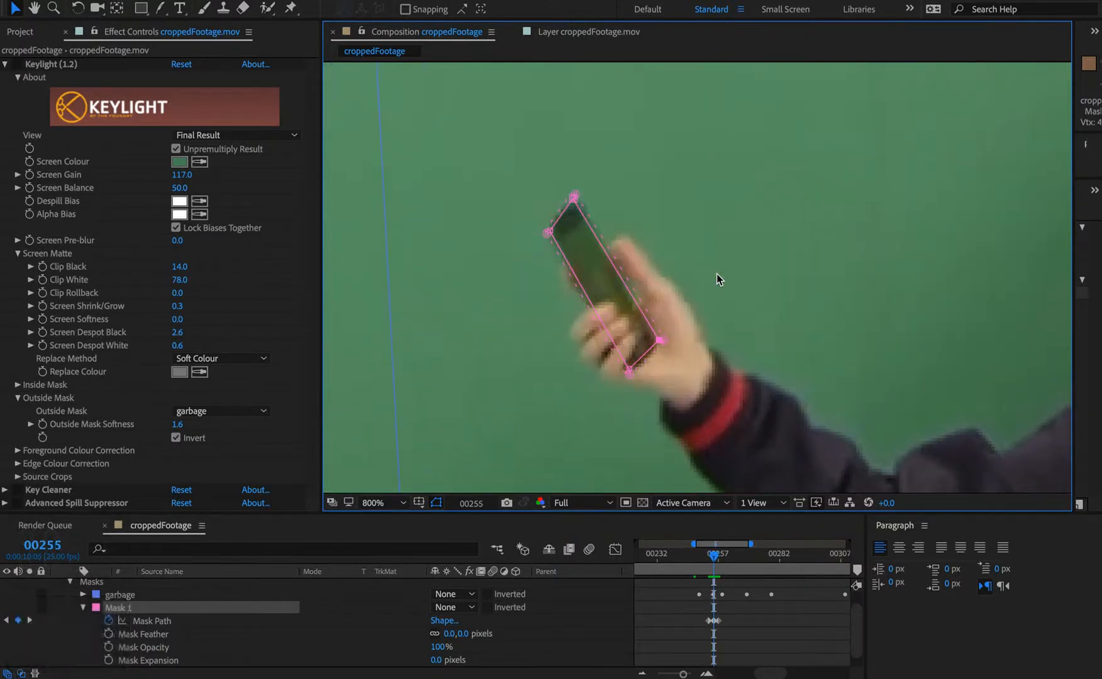
{"action": "key", "text": "super+Right"}
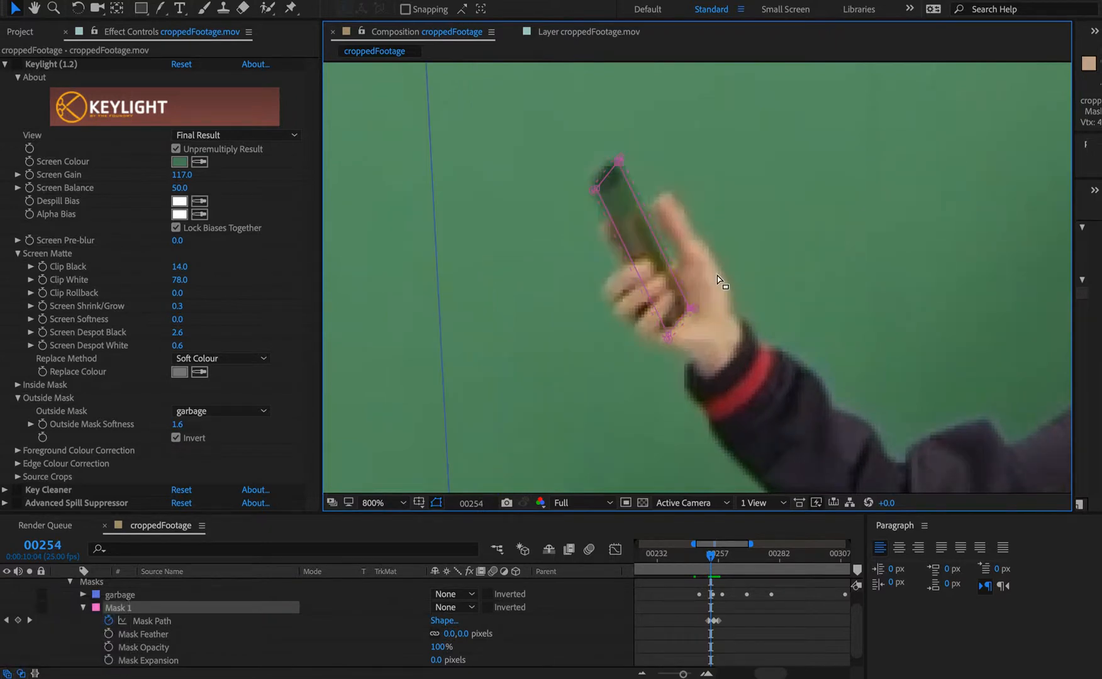
- At frame 254, add curved points to Mask 1 along the phone's rounded top and left edge to fit its outline
{"action": "left_click_drag", "start_coordinate": [609, 175], "coordinate": [600, 175]}
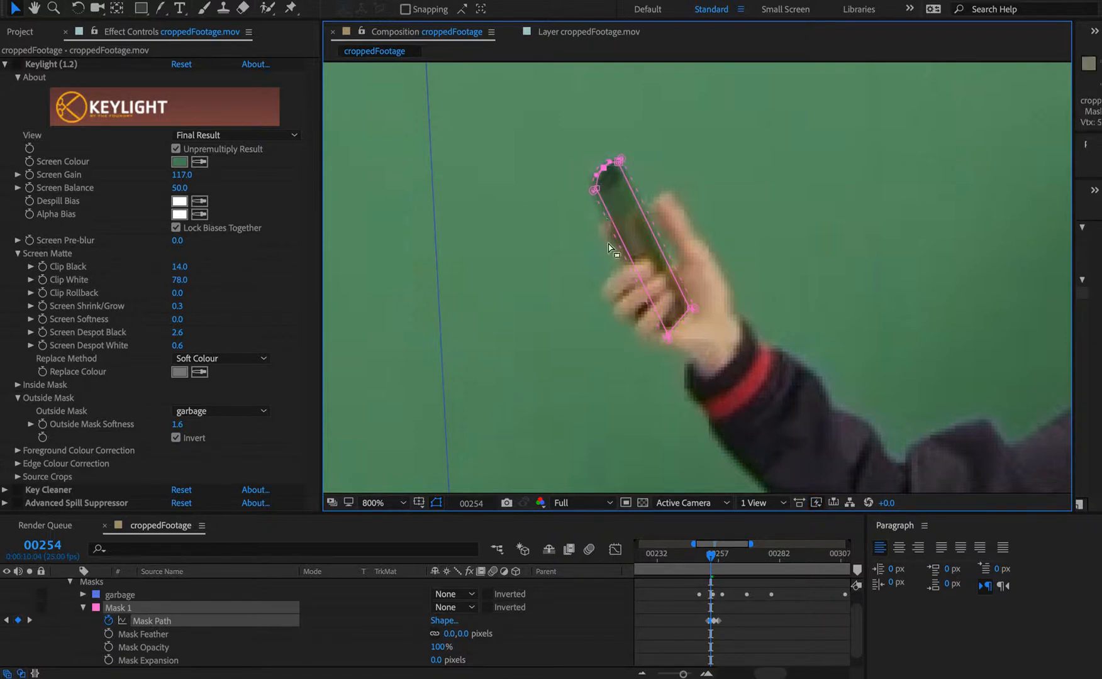
{"action": "left_click_drag", "start_coordinate": [618, 241], "coordinate": [614, 246]}
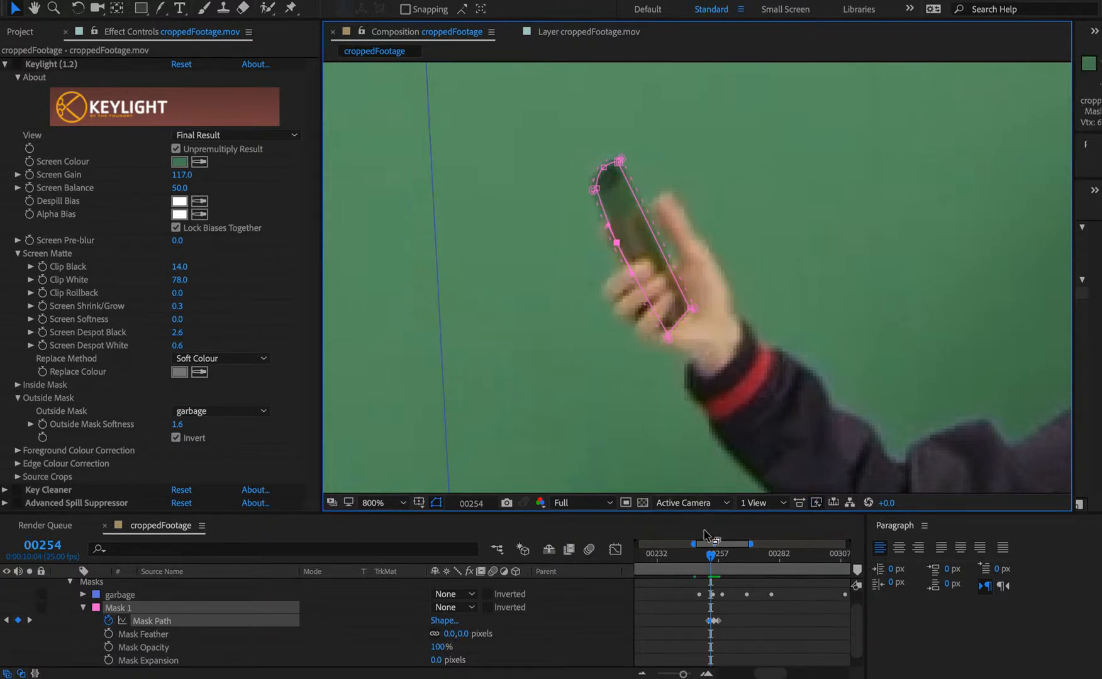
{"action": "key", "text": "equal"}
{"action": "key", "text": "equal"}
{"action": "key", "text": "equal"}
{"action": "key", "text": "equal"}
{"action": "key", "text": "equal"}
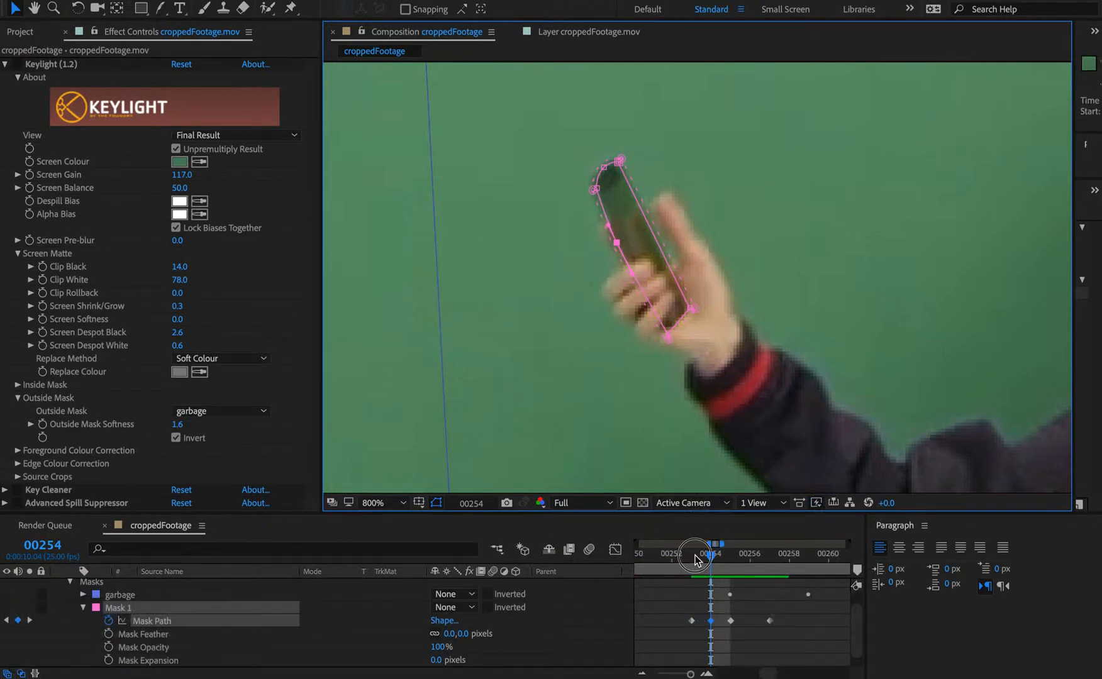
- At frame 254, nudge the point midway along Mask 1's right edge outward to the phone's edge
{"action": "left_click", "coordinate": [691, 555]}
{"action": "mouse_move", "coordinate": [691, 558]}
{"action": "left_mouse_down"}
{"action": "mouse_move", "coordinate": [724, 556]}
{"action": "mouse_move", "coordinate": [707, 558]}
{"action": "left_mouse_up"}
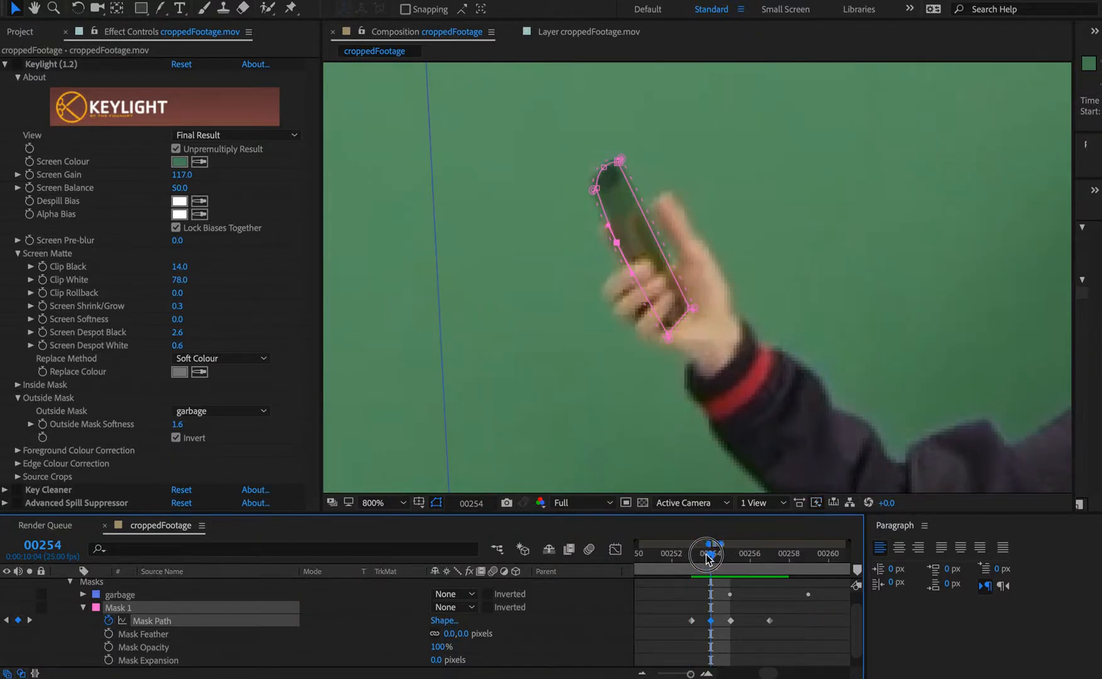
{"action": "left_click", "coordinate": [654, 236]}
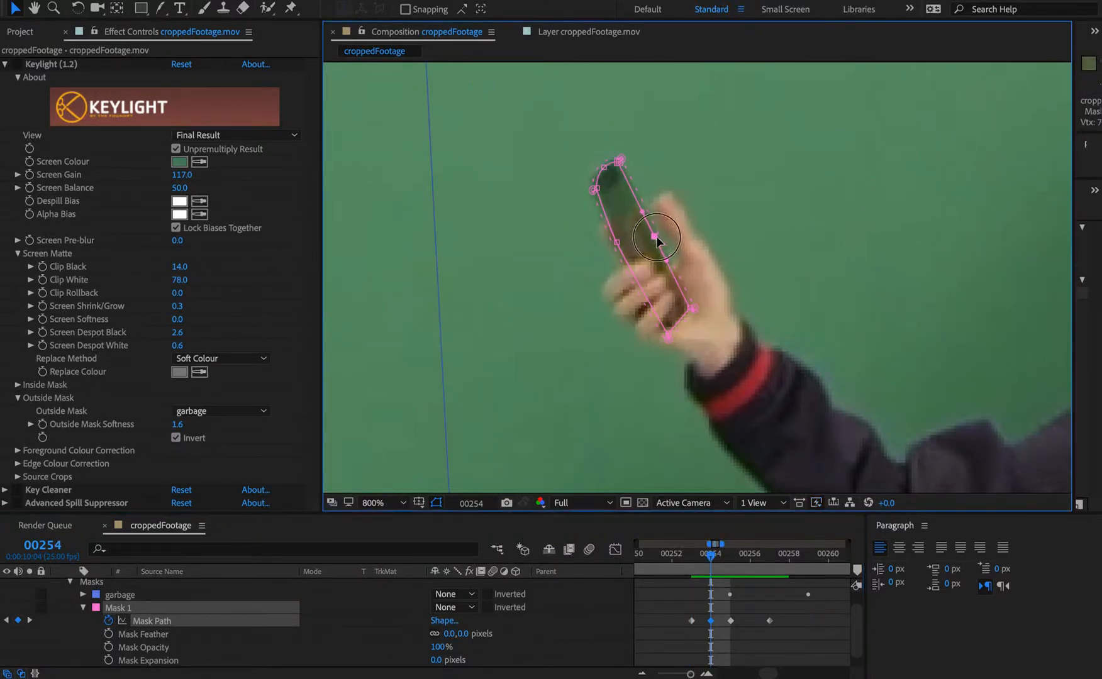
{"action": "left_click_drag", "start_coordinate": [656, 241], "coordinate": [658, 240]}
- At frame 255, adjust the middle points on Mask 1's left and right edges to fit the phone's sides
{"action": "left_click", "coordinate": [687, 564]}
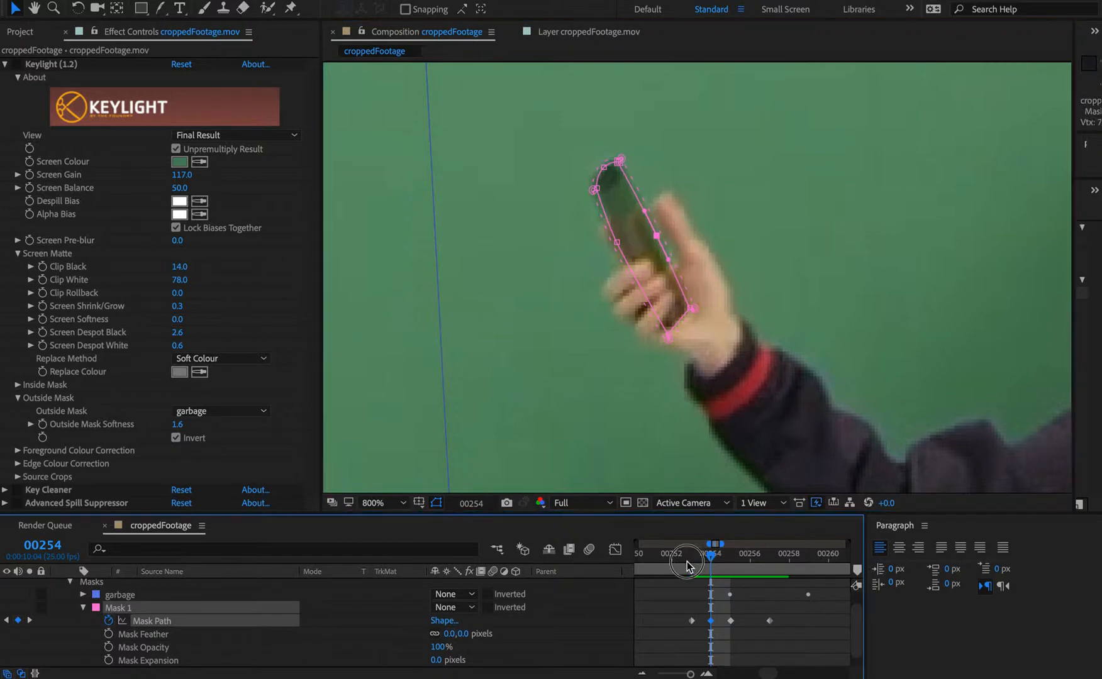
{"action": "left_click_drag", "start_coordinate": [686, 564], "coordinate": [732, 557]}
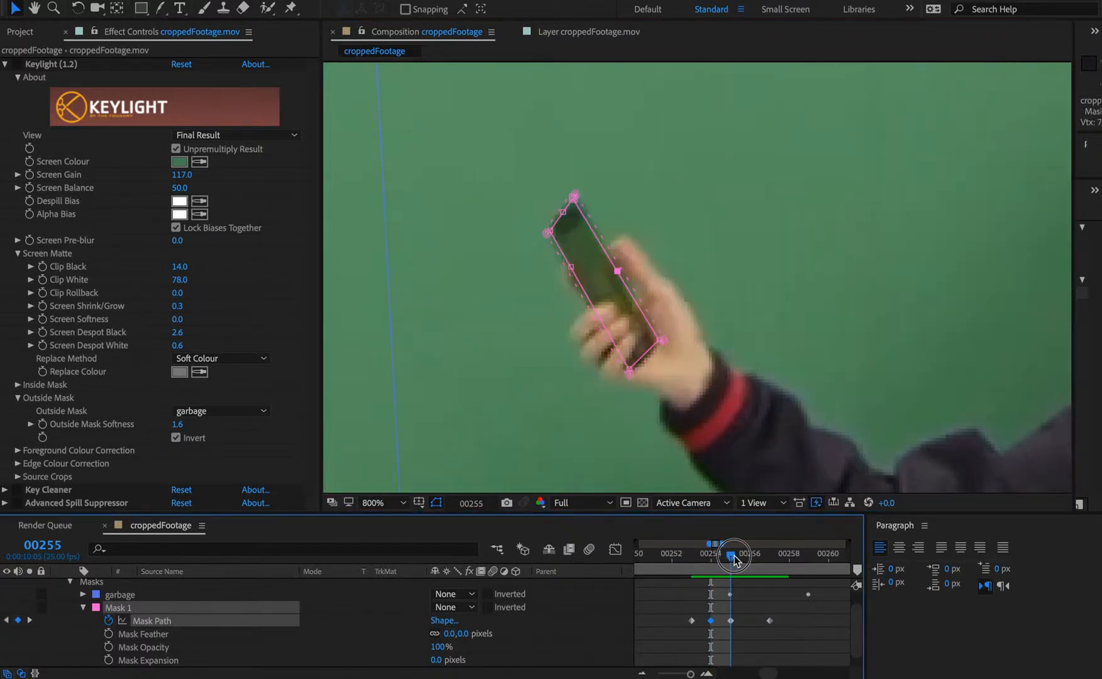
{"action": "left_click", "coordinate": [571, 268]}
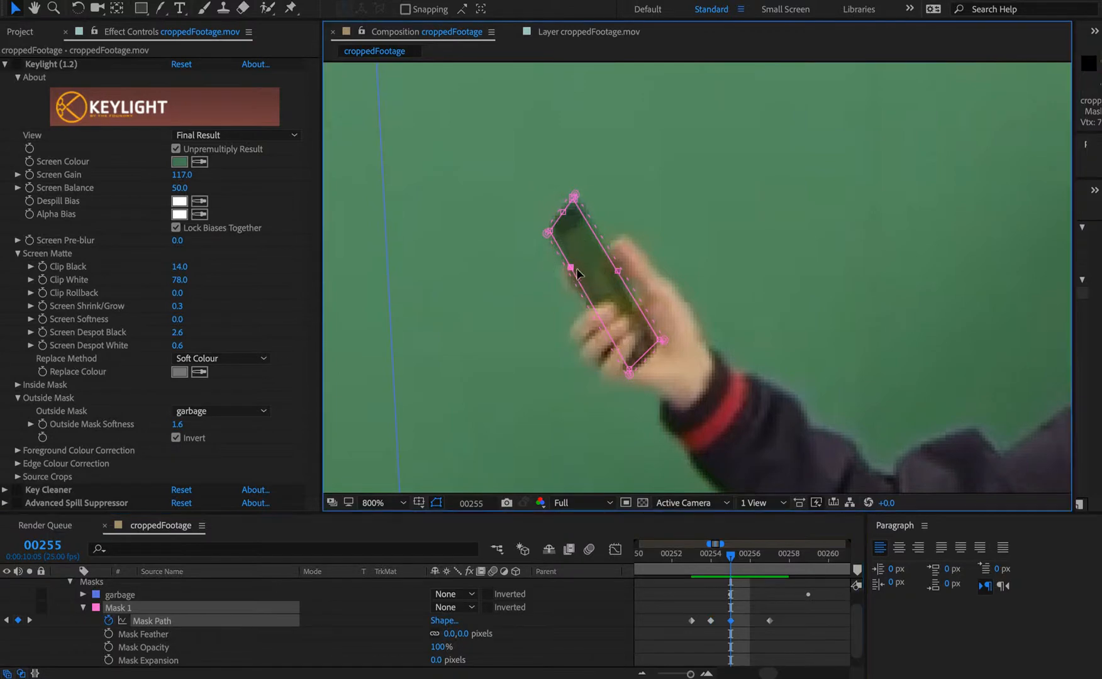
{"action": "left_click_drag", "start_coordinate": [571, 267], "coordinate": [570, 276]}
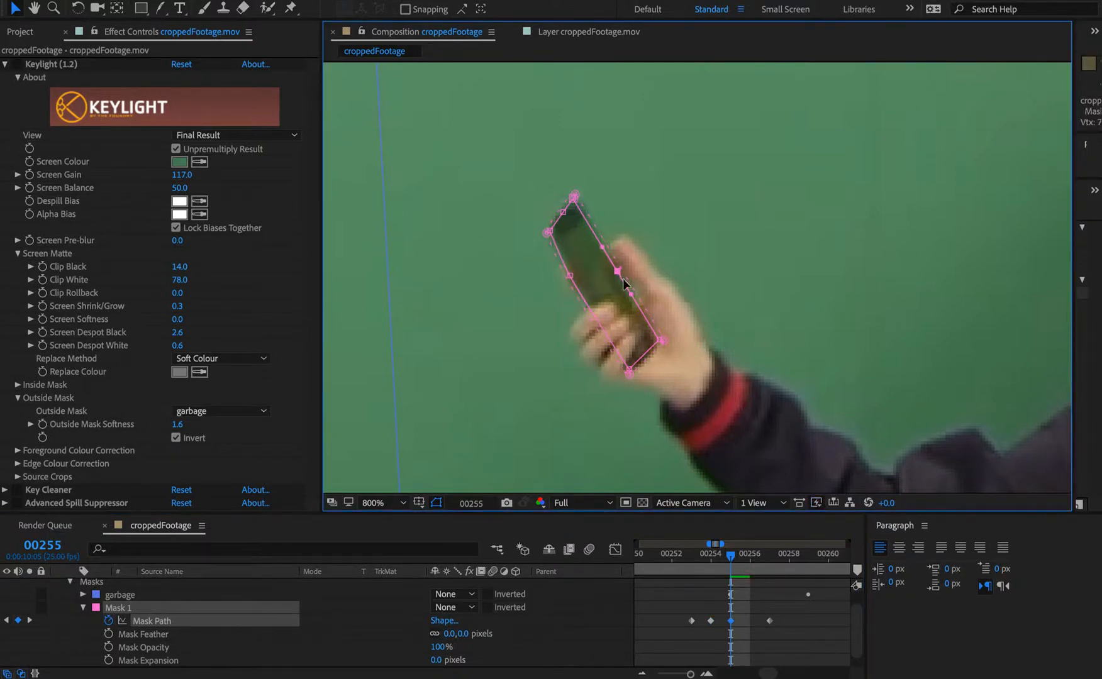
- Refine the middle point on Mask 1's left edge at frames 254 and 253 to follow the phone's outline
{"action": "mouse_move", "coordinate": [729, 556]}
{"action": "left_mouse_down"}
{"action": "mouse_move", "coordinate": [698, 560]}
{"action": "mouse_move", "coordinate": [710, 557]}
{"action": "left_mouse_up"}
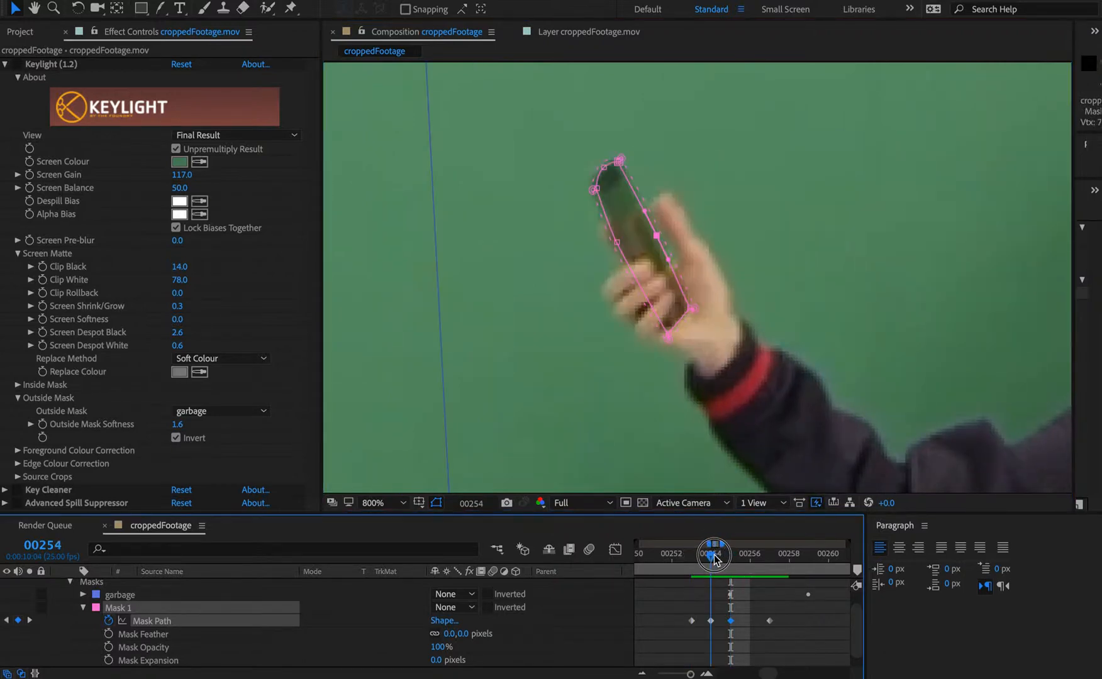
{"action": "left_click", "coordinate": [613, 241]}
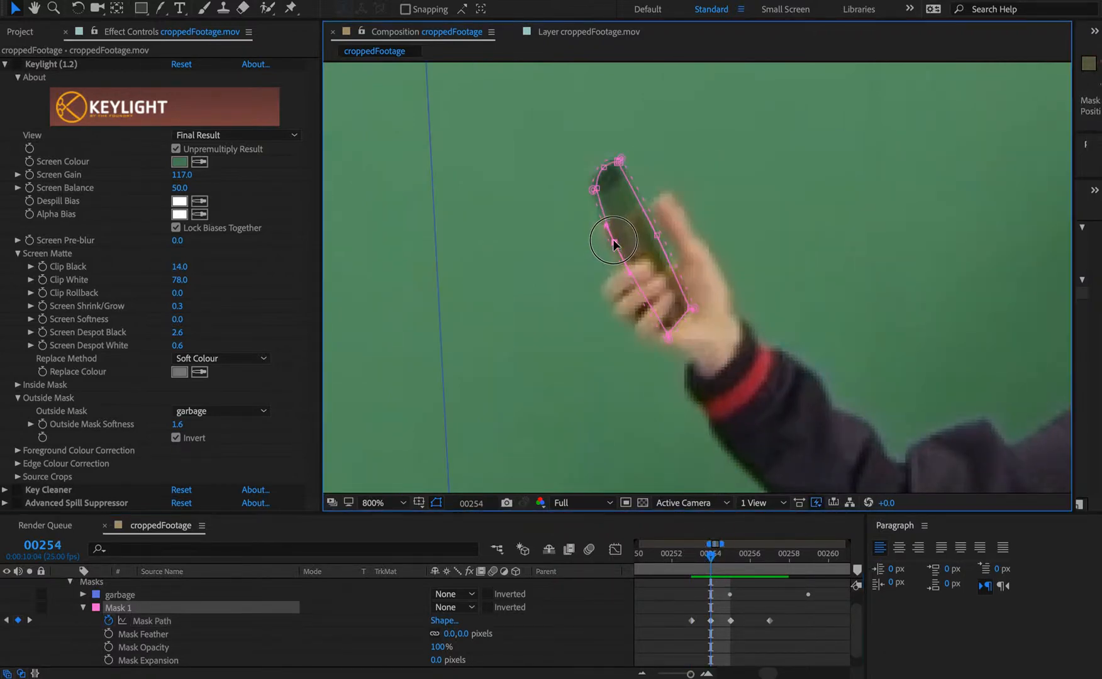
{"action": "left_click", "coordinate": [692, 562]}
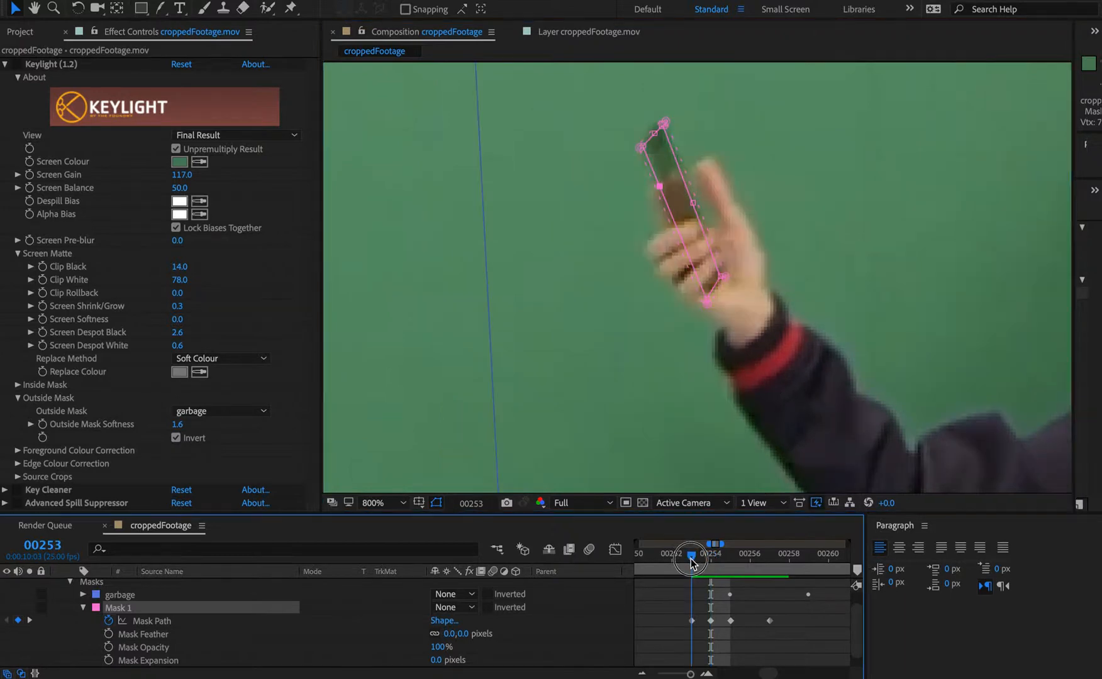
{"action": "left_click", "coordinate": [659, 188]}
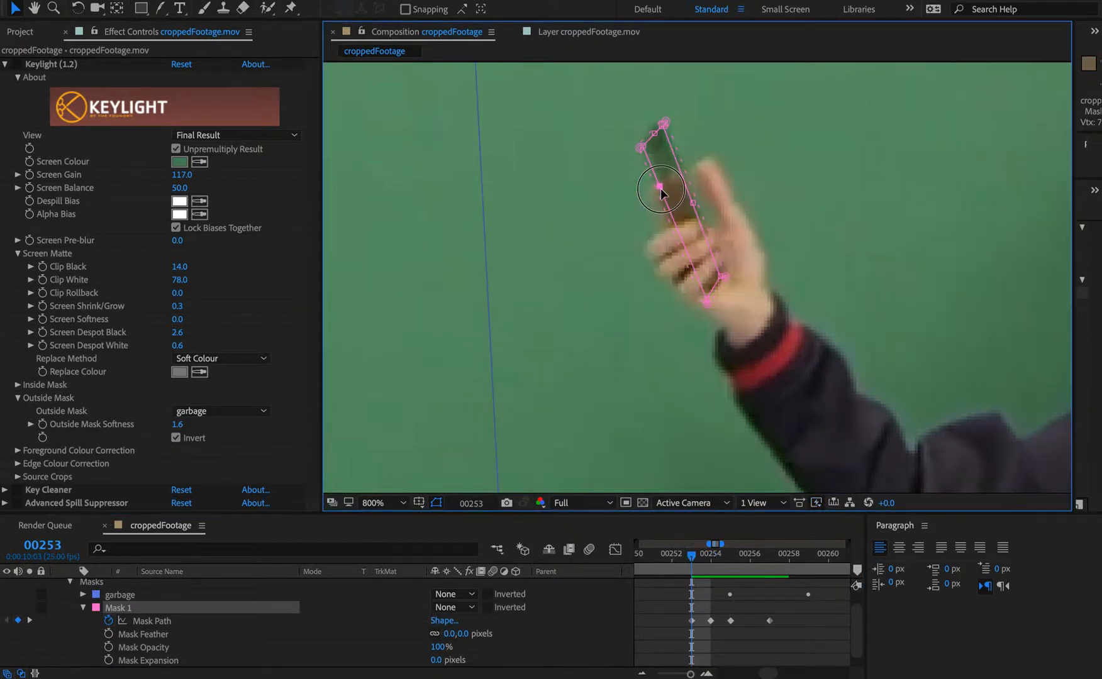
{"action": "left_click", "coordinate": [705, 562]}
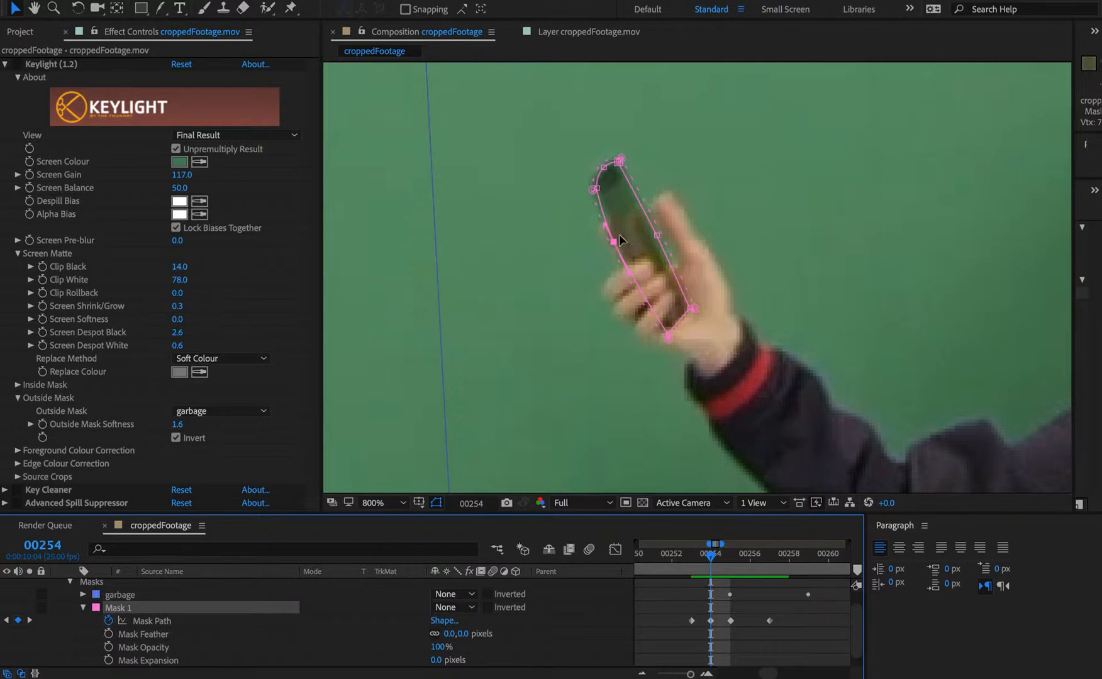
{"action": "left_click", "coordinate": [691, 558]}
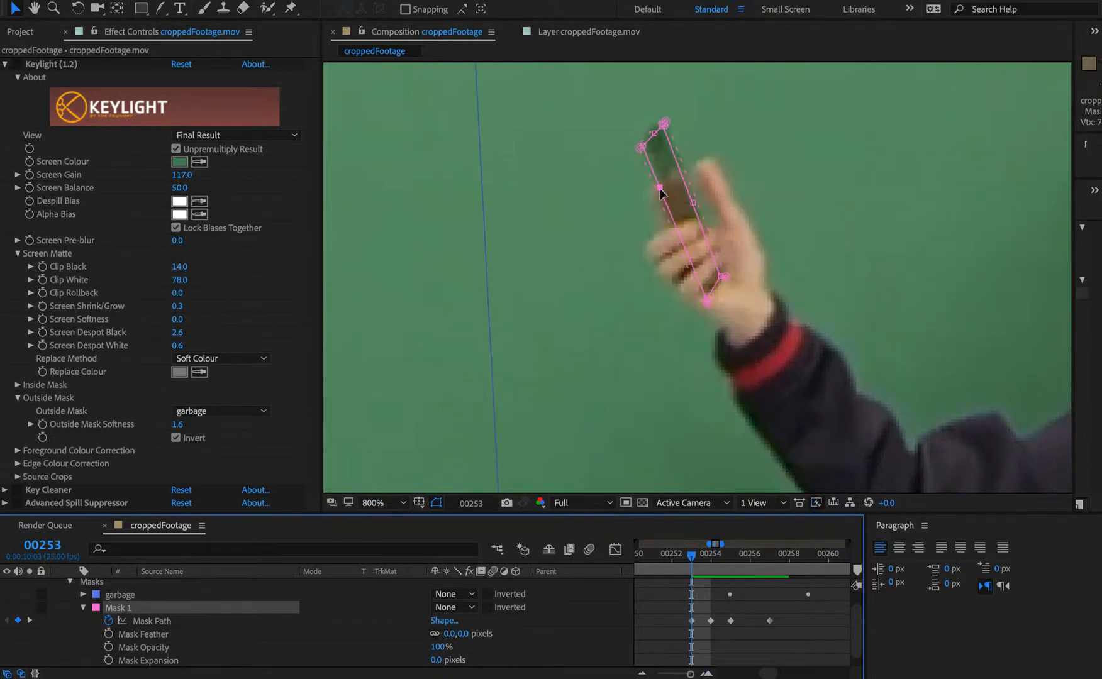
{"action": "left_click_drag", "start_coordinate": [660, 188], "coordinate": [658, 194]}
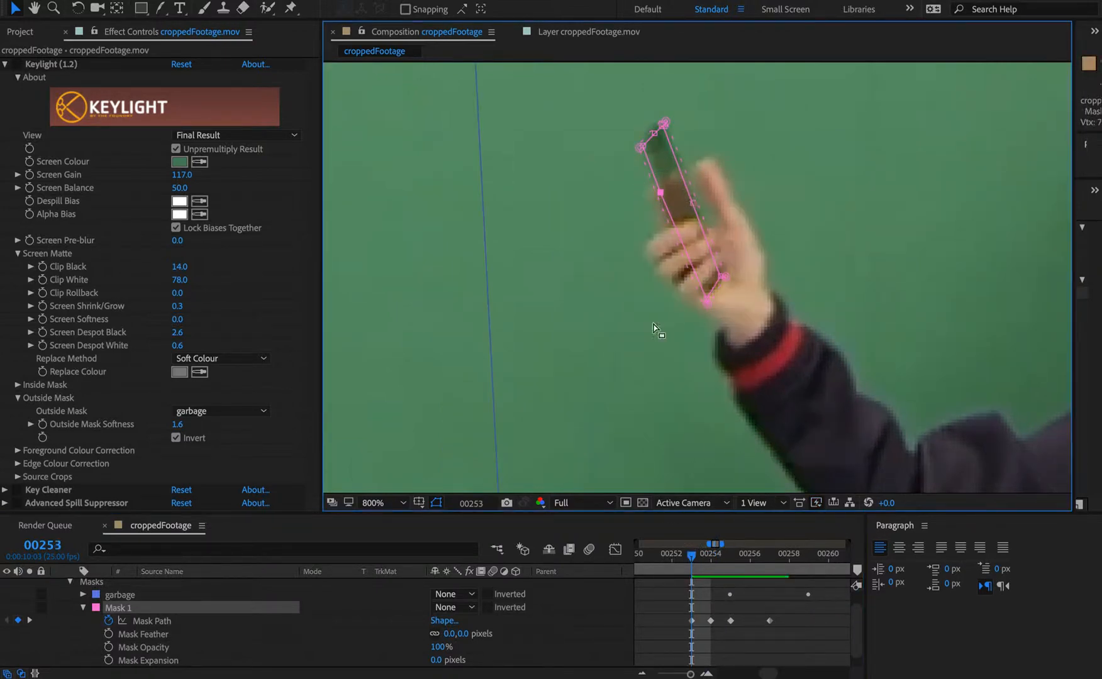
- At frames 255 and 257, shift the middle point on Mask 1's left edge down along the phone's side
{"action": "mouse_move", "coordinate": [716, 562]}
{"action": "left_mouse_down"}
{"action": "mouse_move", "coordinate": [696, 562]}
{"action": "mouse_move", "coordinate": [730, 569]}
{"action": "left_mouse_up"}
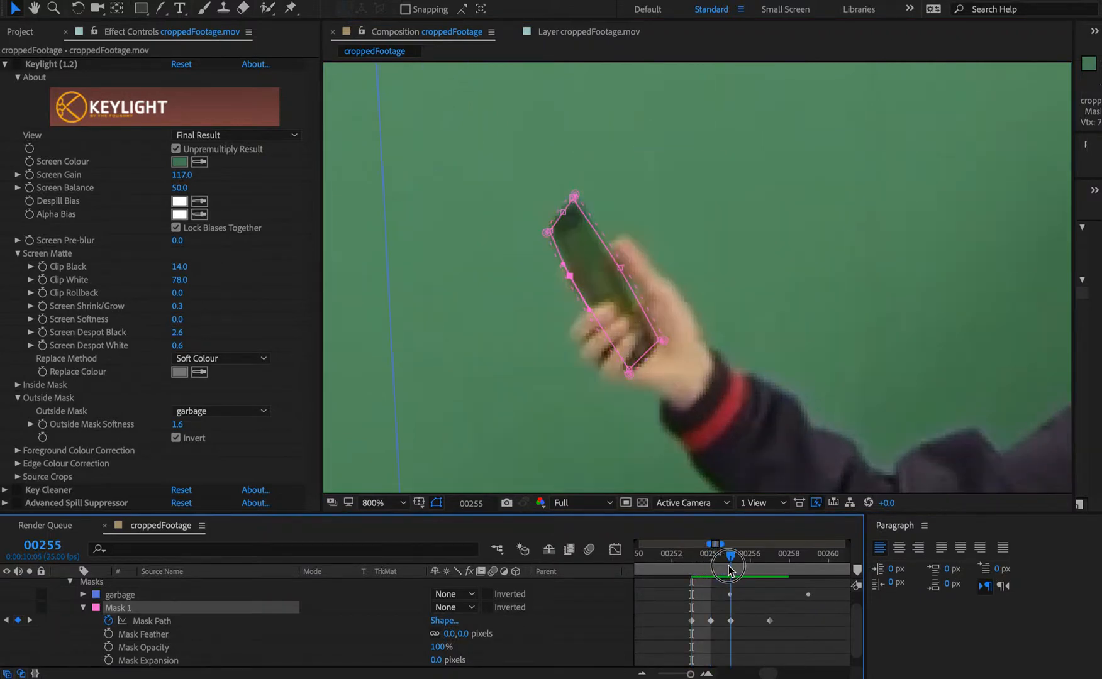
{"action": "left_click", "coordinate": [569, 278]}
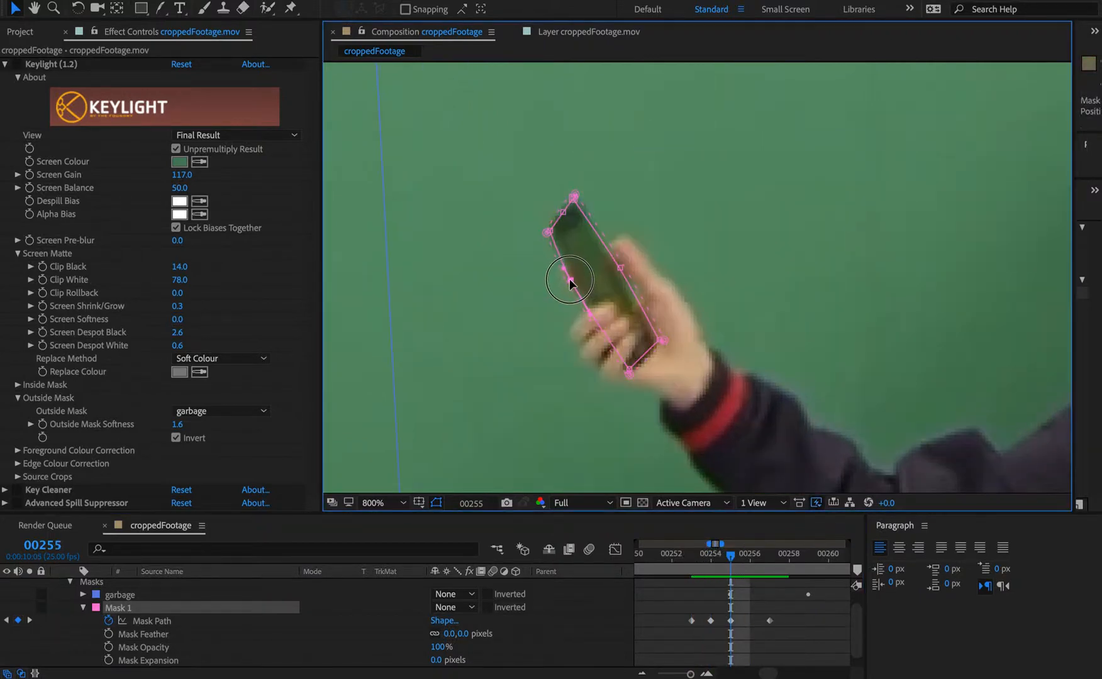
{"action": "left_click", "coordinate": [771, 559]}
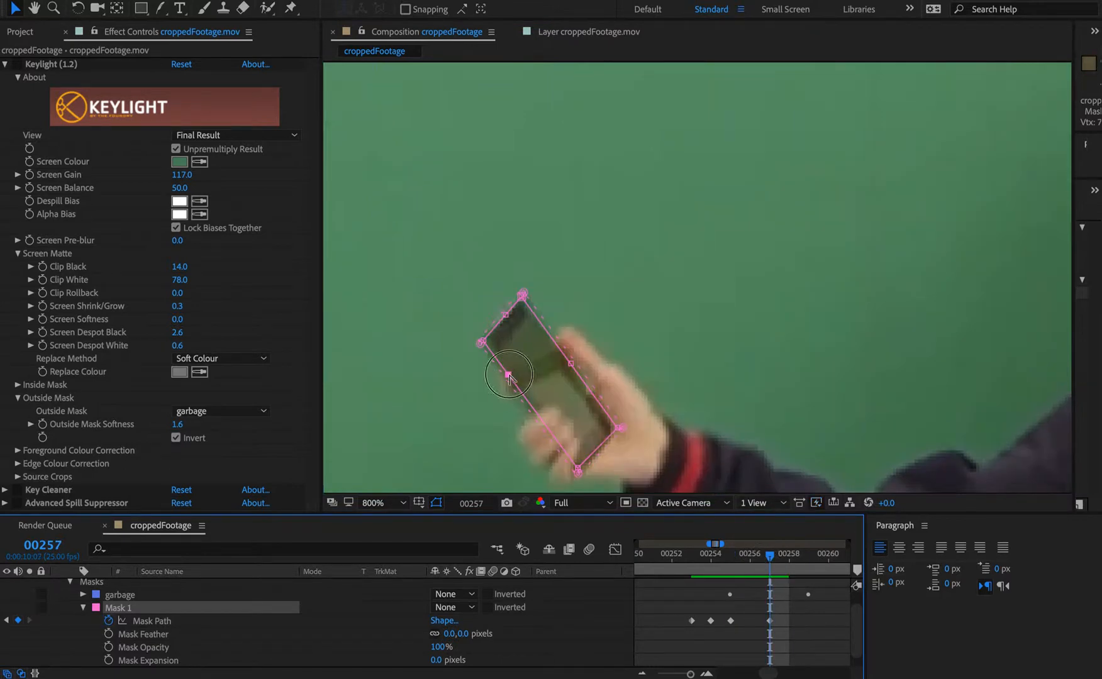
{"action": "left_click_drag", "start_coordinate": [508, 375], "coordinate": [506, 387]}
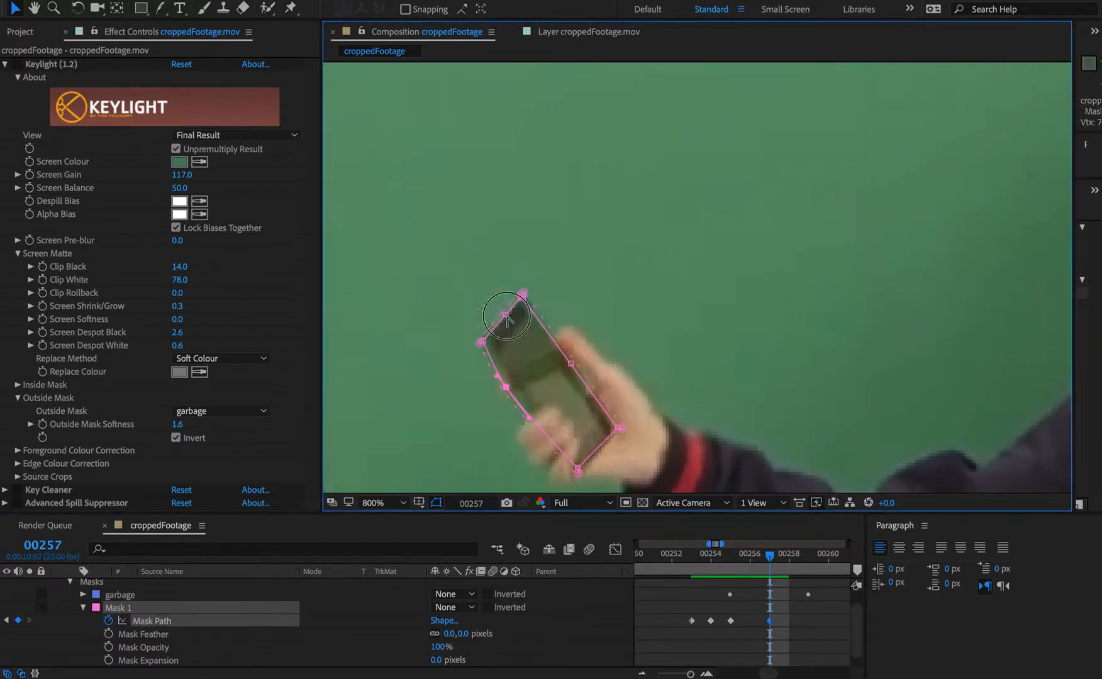
- At frame 257, tighten Mask 1's upper corners and left edge around the phone's rounded top
{"action": "left_click_drag", "start_coordinate": [507, 317], "coordinate": [487, 350]}
{"action": "left_click", "coordinate": [489, 352]}
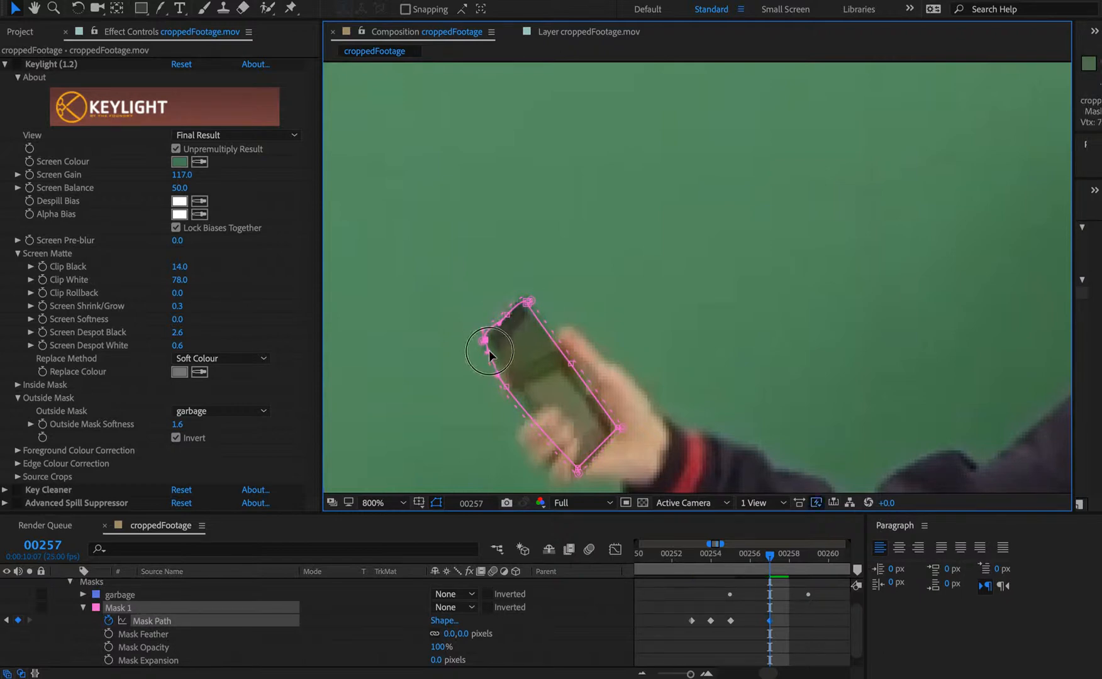
{"action": "left_click", "coordinate": [509, 389]}
{"action": "left_click_drag", "start_coordinate": [510, 388], "coordinate": [514, 390]}
{"action": "key", "text": "space"}
{"action": "left_click_drag", "start_coordinate": [632, 462], "coordinate": [584, 345]}
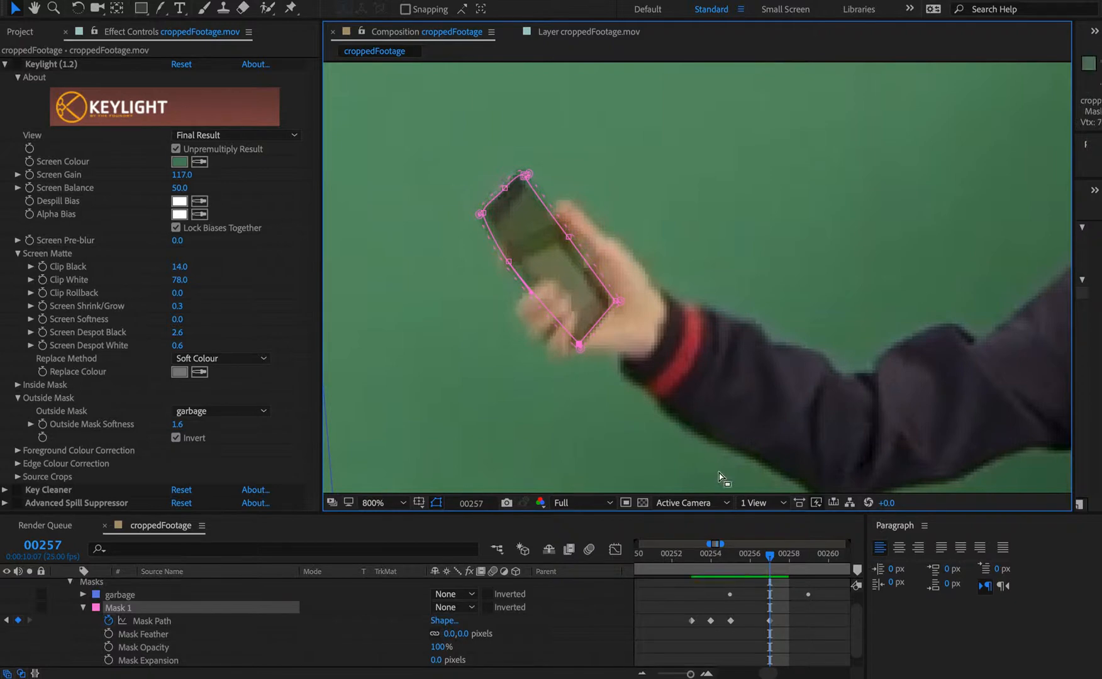
- At frame 259, move the whole of Mask 1 onto the phone and rotate it counterclockwise to match the tilt
{"action": "key", "text": "super+minus"}
{"action": "key", "text": "super+Right"}
{"action": "key", "text": "super+Right"}
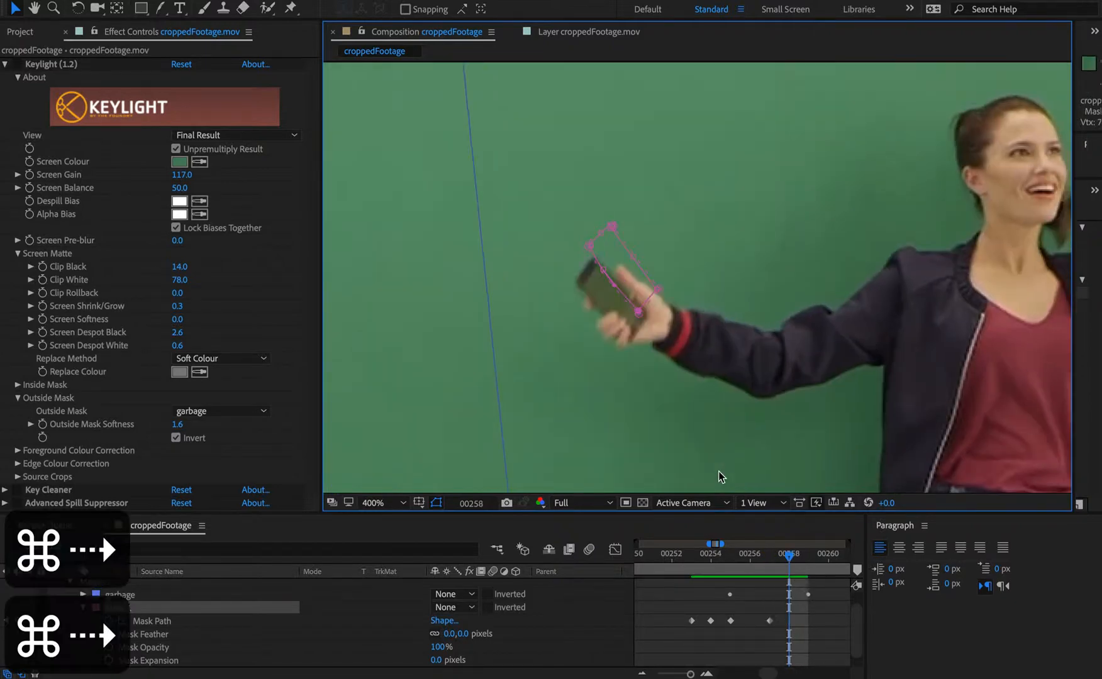
{"action": "left_click_drag", "start_coordinate": [554, 159], "coordinate": [630, 263]}
{"action": "double_click", "coordinate": [639, 309]}
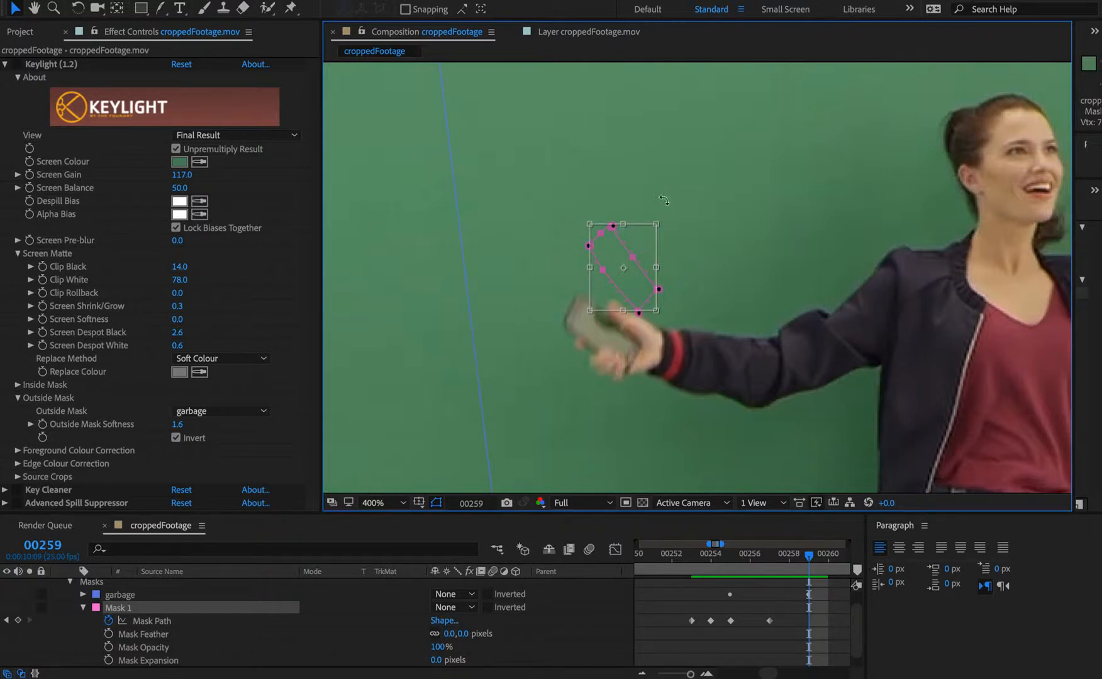
{"action": "left_click_drag", "start_coordinate": [660, 199], "coordinate": [636, 193]}
{"action": "left_click_drag", "start_coordinate": [610, 249], "coordinate": [594, 322]}
{"action": "key", "text": "super+equal"}
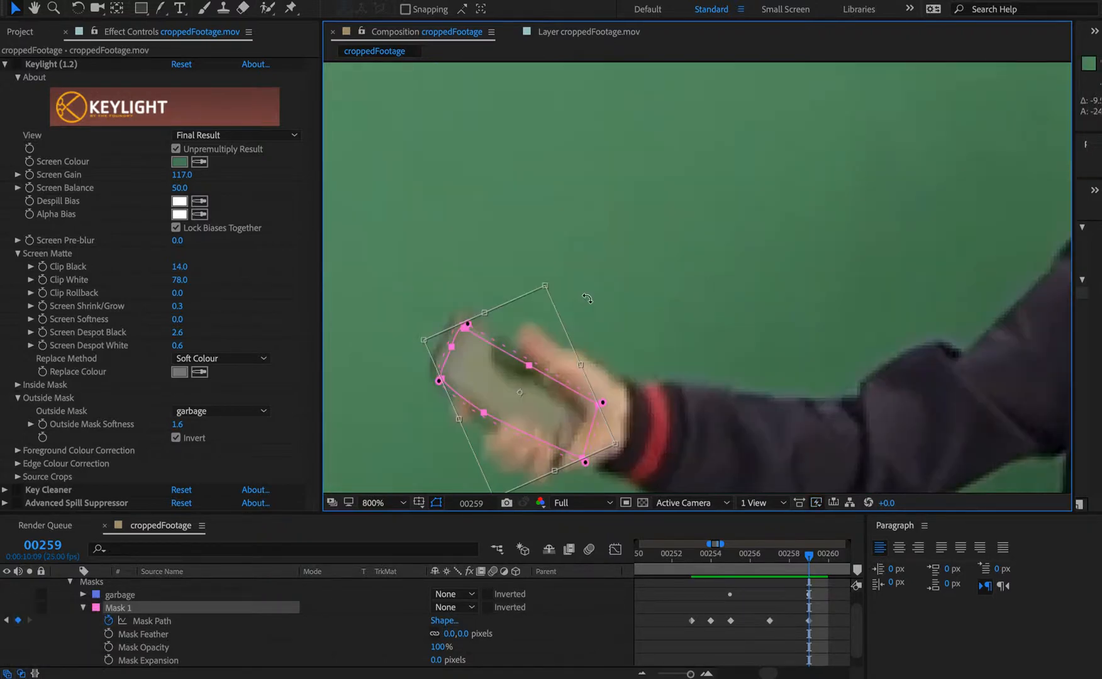
{"action": "key", "text": "space"}
{"action": "left_click_drag", "start_coordinate": [510, 285], "coordinate": [608, 173]}
{"action": "key", "text": "Return"}
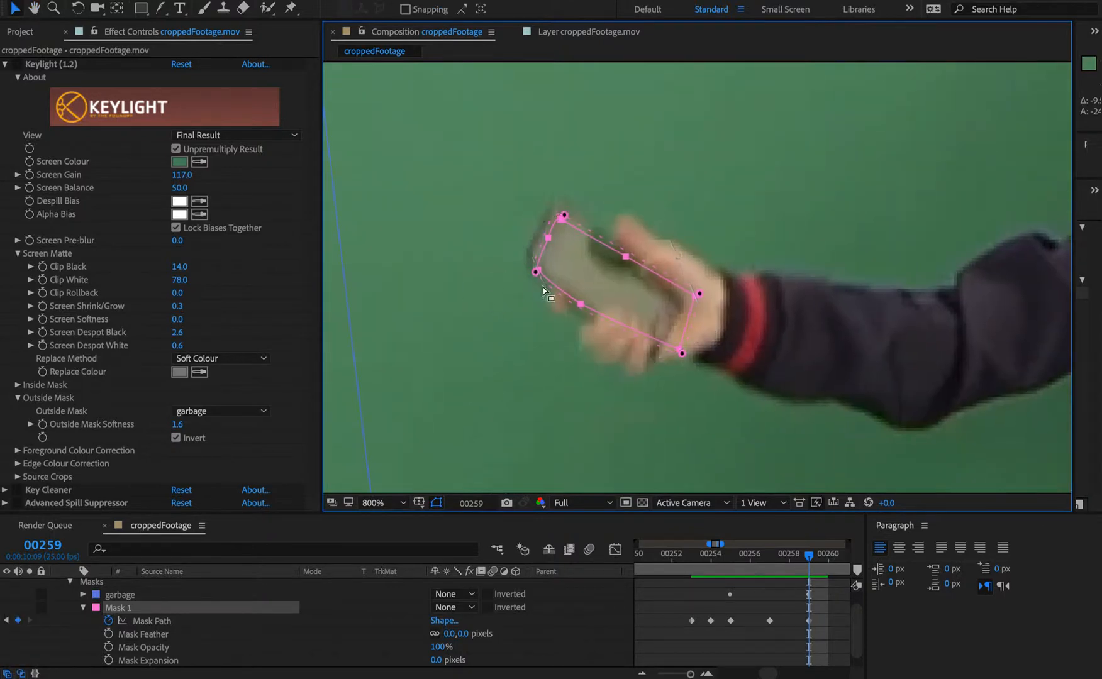
- At frame 259, adjust Mask 1's corners and edge points individually to fit the blurred phone's outline
{"action": "left_click", "coordinate": [518, 312]}
{"action": "left_click_drag", "start_coordinate": [536, 272], "coordinate": [556, 206]}
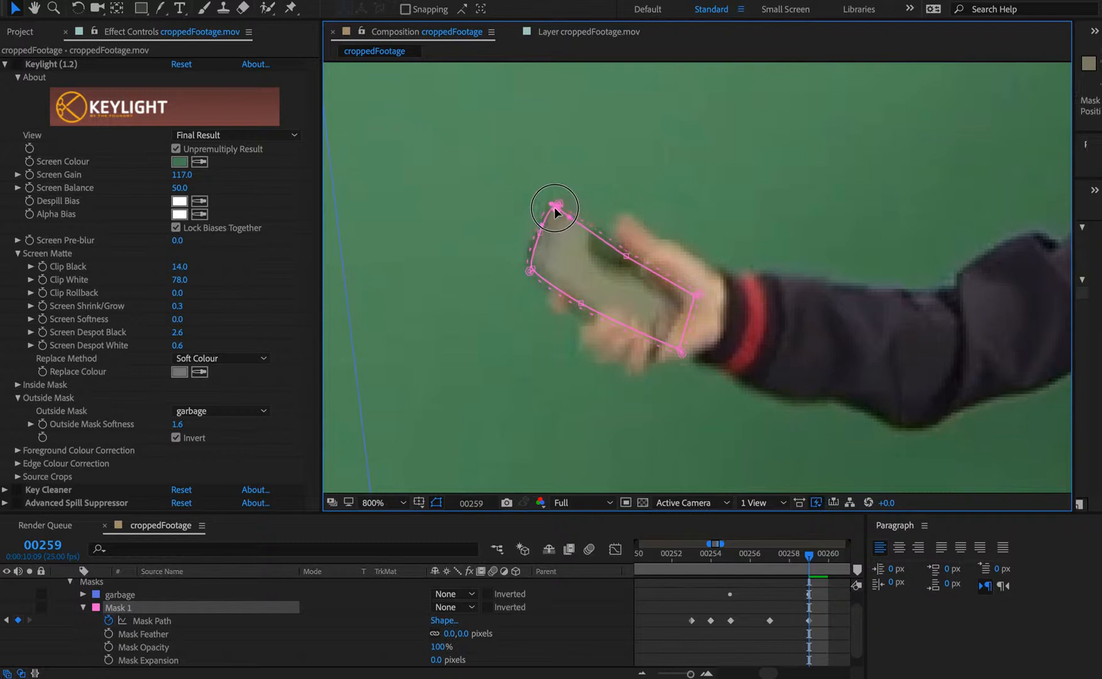
{"action": "left_click_drag", "start_coordinate": [627, 257], "coordinate": [624, 253]}
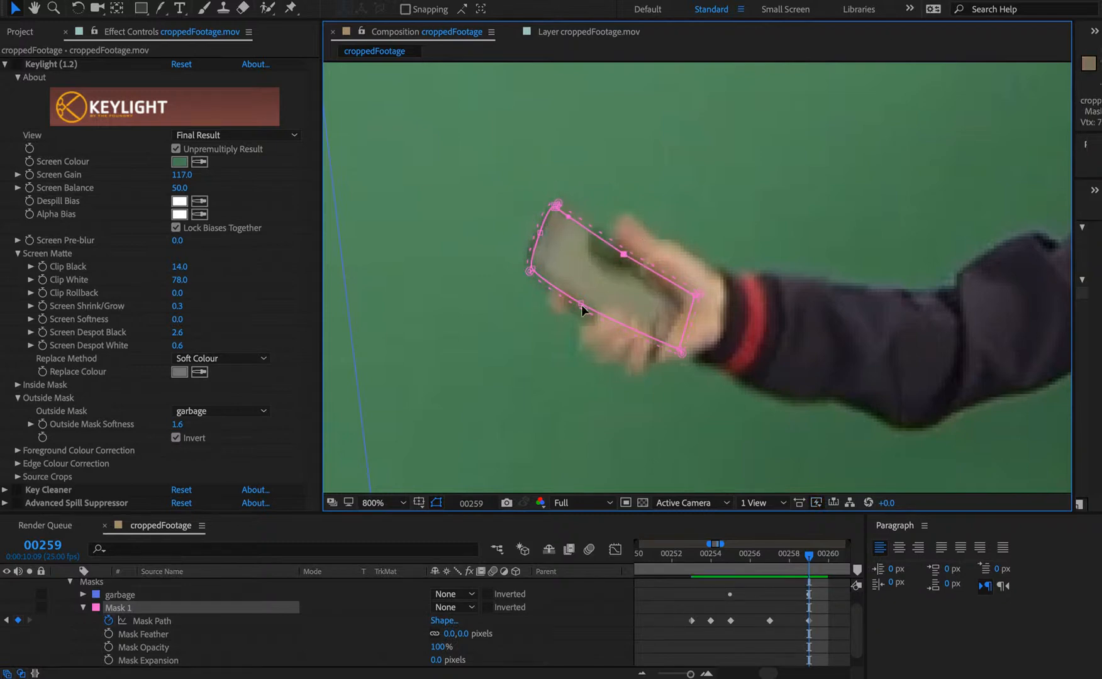
{"action": "left_click_drag", "start_coordinate": [581, 304], "coordinate": [579, 312]}
{"action": "left_click_drag", "start_coordinate": [670, 353], "coordinate": [664, 359]}
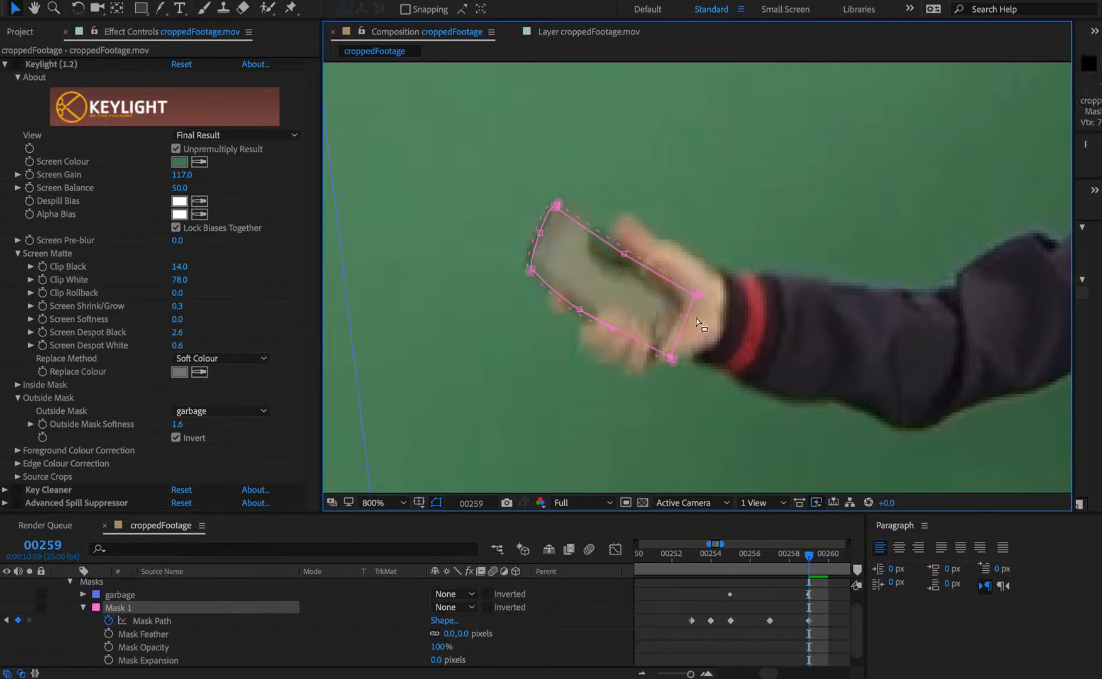
- At frame 261, move and slightly rotate the whole of Mask 1 to line up with the phone
{"action": "key", "text": "super+Right"}
{"action": "key", "text": "super+Right"}
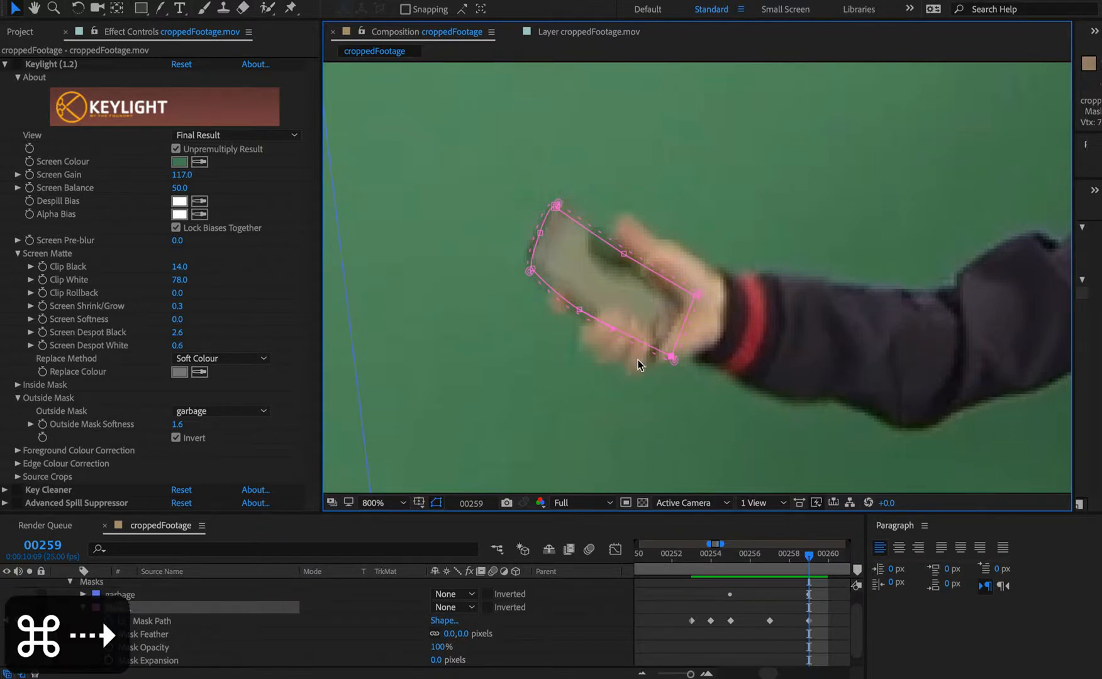
{"action": "key", "text": "space"}
{"action": "left_click_drag", "start_coordinate": [543, 332], "coordinate": [569, 376]}
{"action": "double_click", "coordinate": [653, 229]}
{"action": "double_click", "coordinate": [458, 330]}
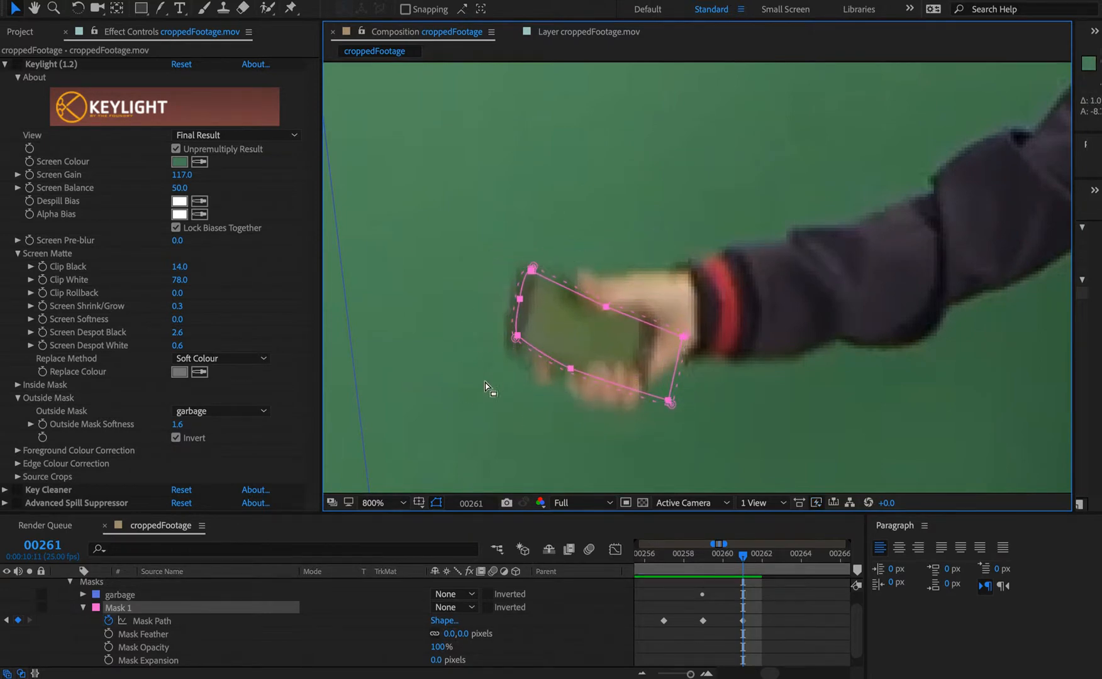
- At frame 261, shorten Mask 1 at its hand end and adjust its remaining corners and edge points to the phone
{"action": "left_click", "coordinate": [487, 383]}
{"action": "left_click_drag", "start_coordinate": [517, 336], "coordinate": [509, 348]}
{"action": "left_click_drag", "start_coordinate": [520, 300], "coordinate": [515, 303]}
{"action": "left_click_drag", "start_coordinate": [570, 368], "coordinate": [568, 371]}
{"action": "left_click", "coordinate": [691, 381]}
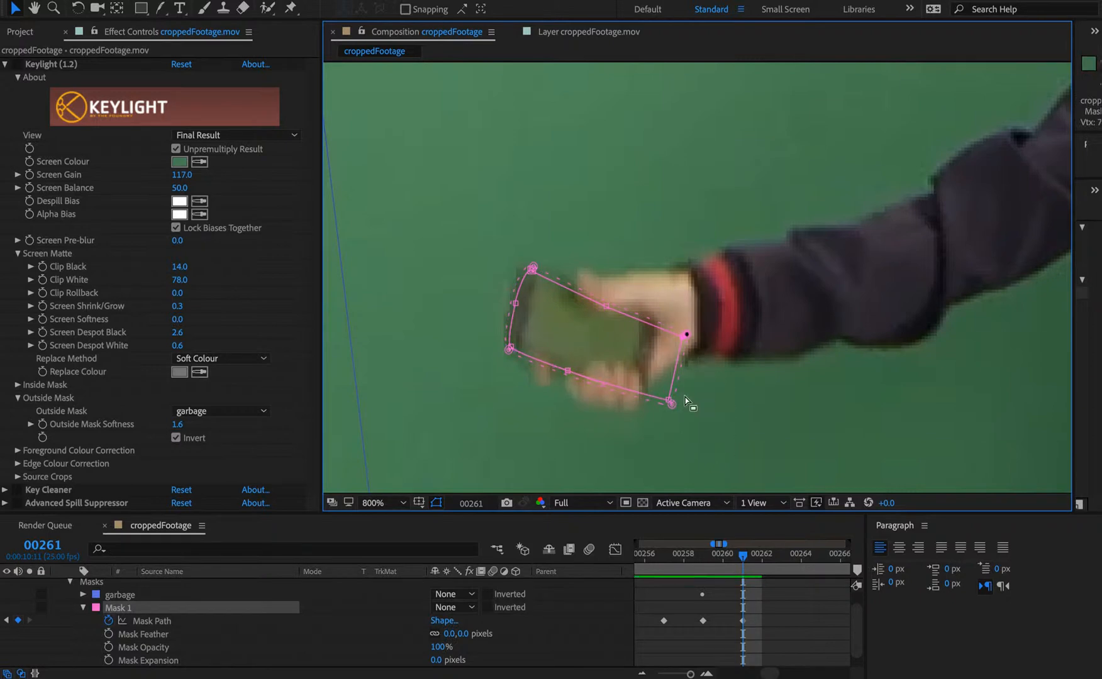
{"action": "left_click_drag", "start_coordinate": [653, 401], "coordinate": [627, 390]}
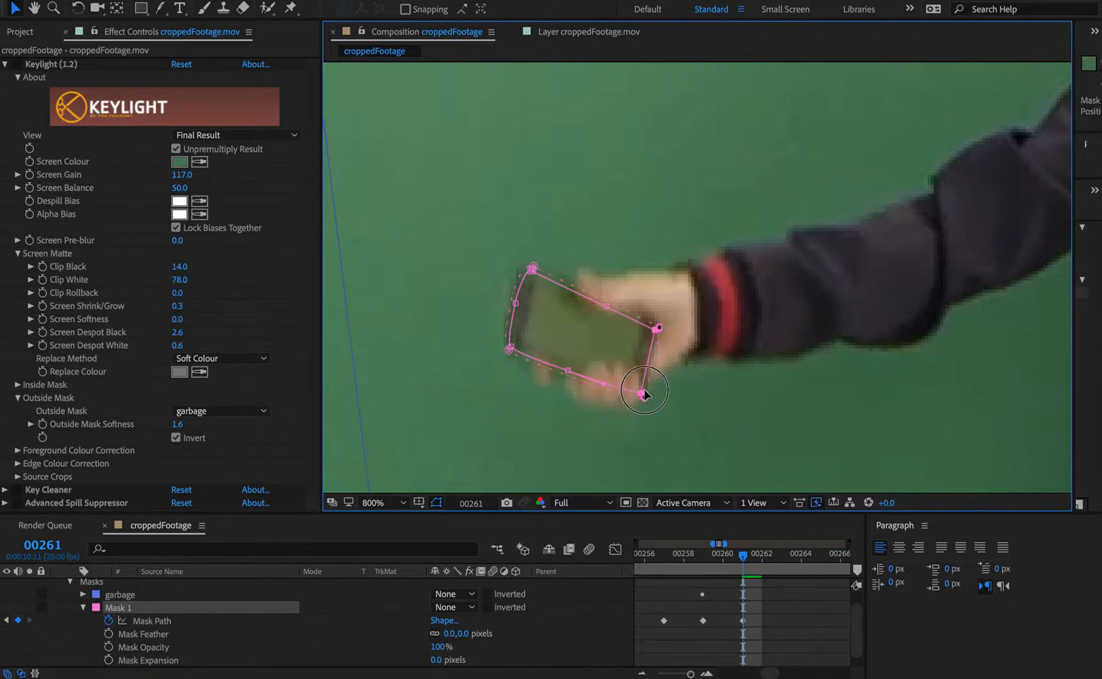
{"action": "left_click_drag", "start_coordinate": [603, 304], "coordinate": [602, 302]}
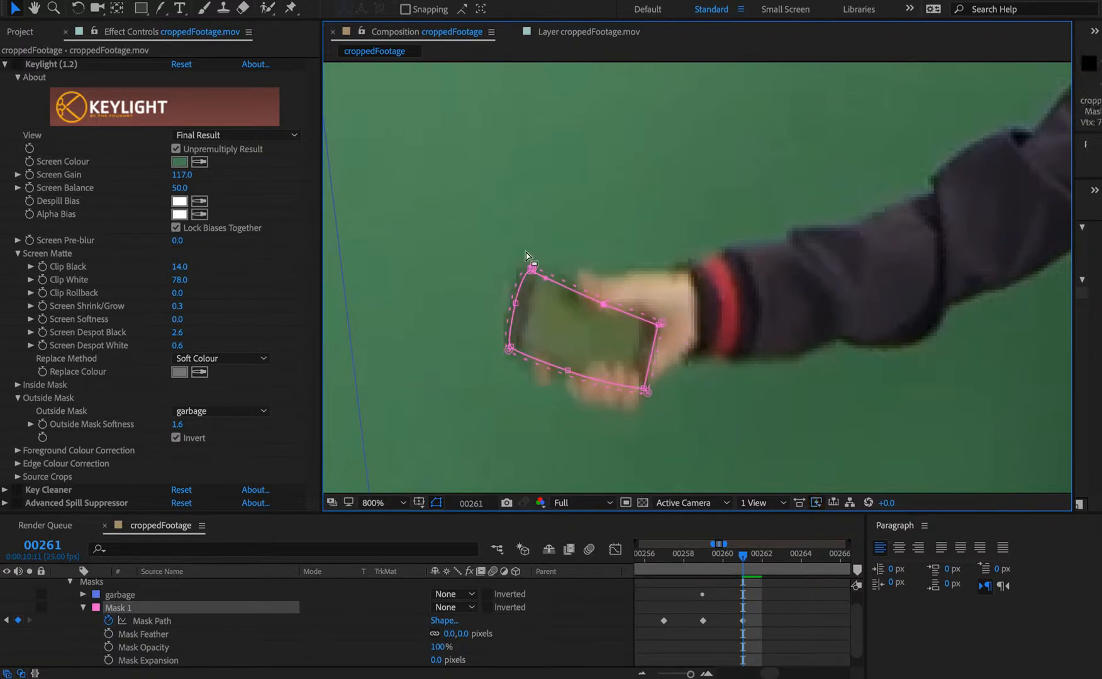
{"action": "left_click_drag", "start_coordinate": [531, 269], "coordinate": [527, 273]}
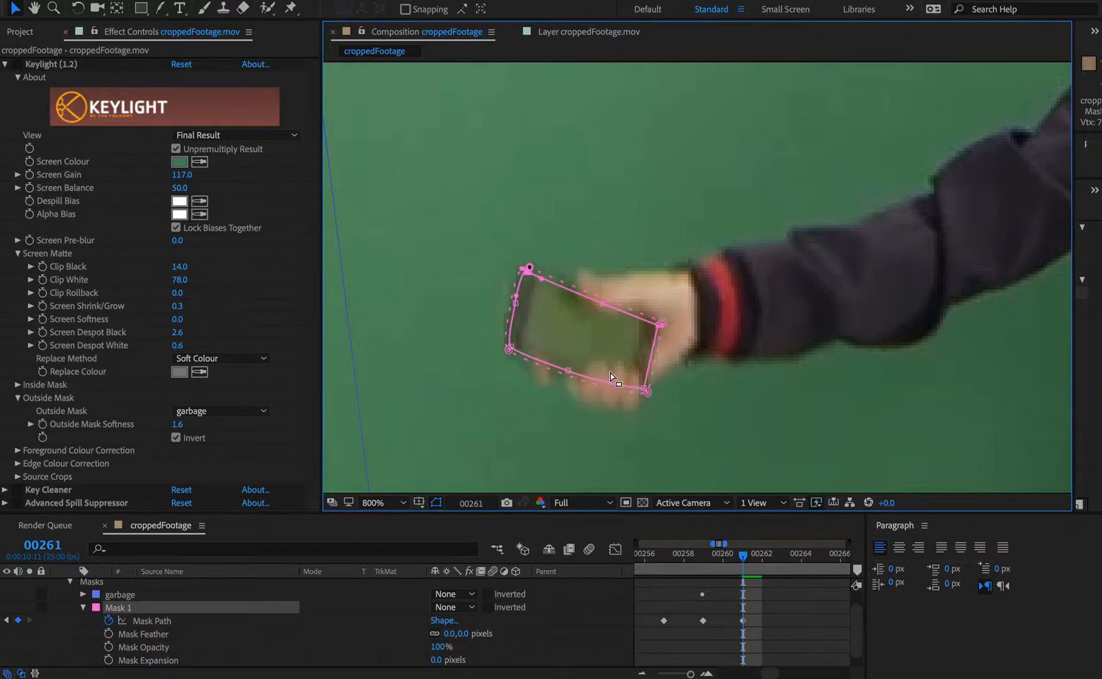
- At frame 263, select all of Mask 1's points and move the mask down onto the phone
{"action": "key", "text": "super+Right"}
{"action": "key", "text": "super+Right"}
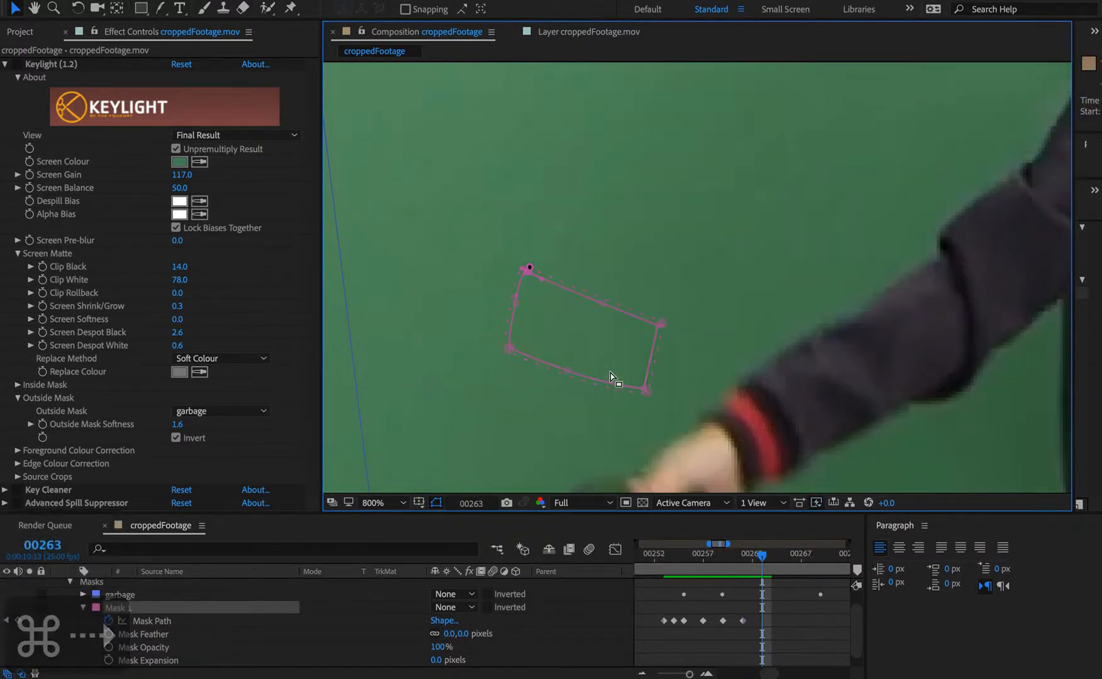
{"action": "key", "text": "space"}
{"action": "left_click_drag", "start_coordinate": [495, 252], "coordinate": [496, 136]}
{"action": "left_click_drag", "start_coordinate": [463, 96], "coordinate": [728, 309]}
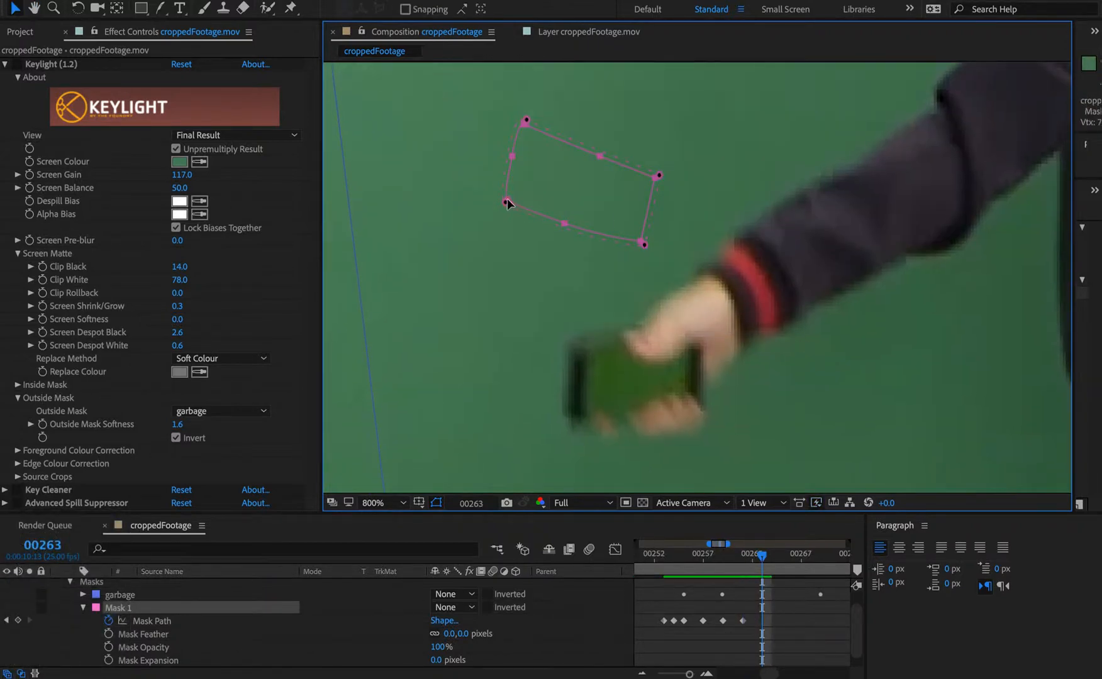
{"action": "left_click_drag", "start_coordinate": [507, 200], "coordinate": [569, 417]}
- At frame 263, adjust Mask 1's hand-end corners, edge points and lower curve to fit the phone's outline
{"action": "key", "text": "space"}
{"action": "left_click_drag", "start_coordinate": [579, 336], "coordinate": [532, 233]}
{"action": "left_click", "coordinate": [561, 218]}
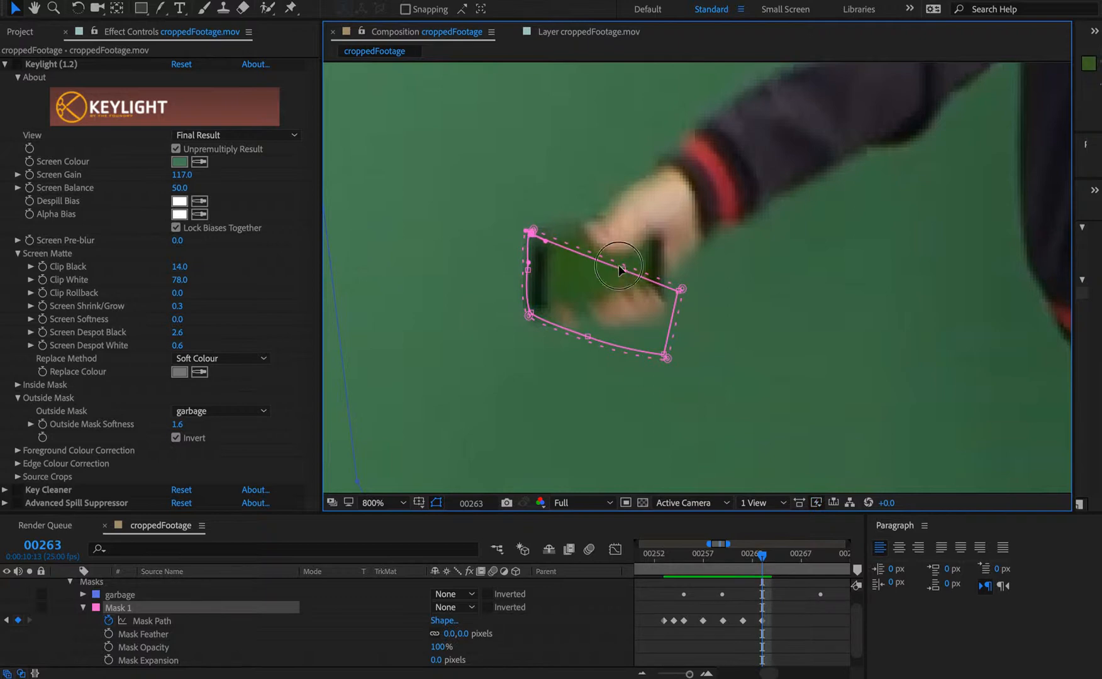
{"action": "left_click_drag", "start_coordinate": [622, 269], "coordinate": [556, 232]}
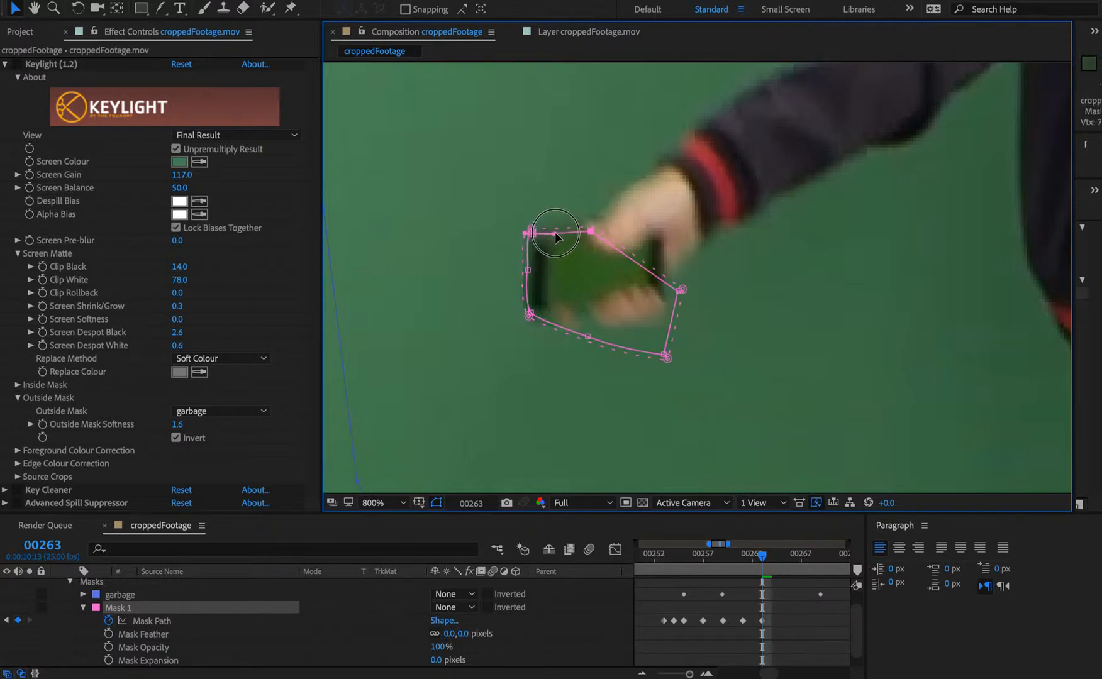
{"action": "left_click_drag", "start_coordinate": [681, 290], "coordinate": [660, 224]}
{"action": "left_click_drag", "start_coordinate": [663, 355], "coordinate": [662, 296]}
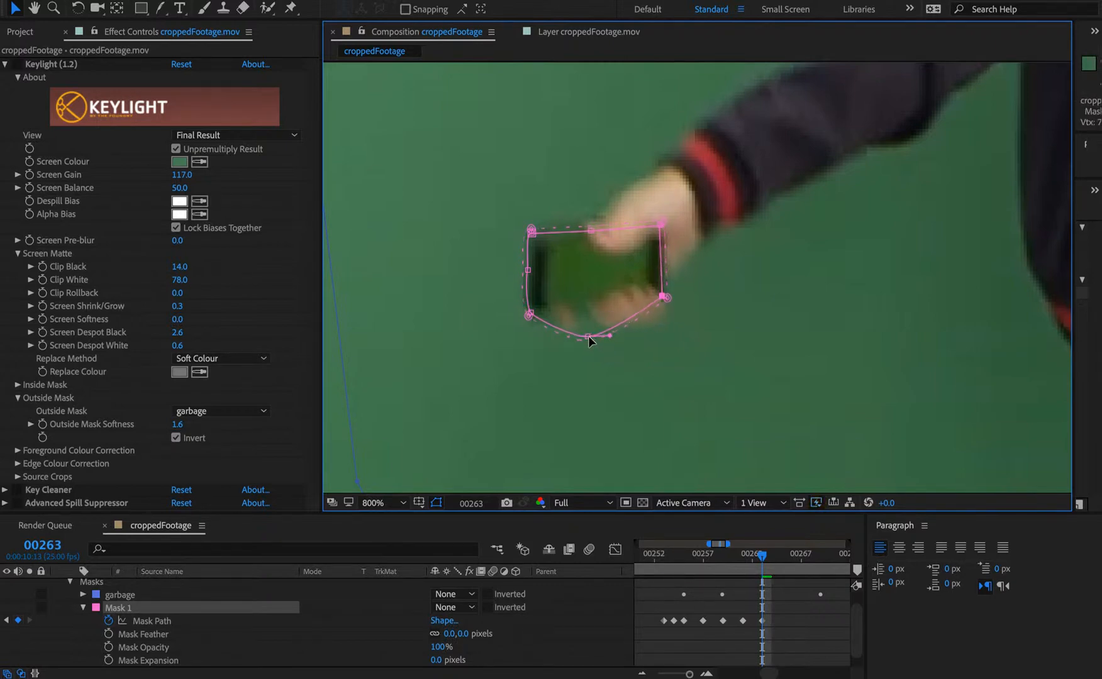
{"action": "left_click_drag", "start_coordinate": [589, 336], "coordinate": [590, 309]}
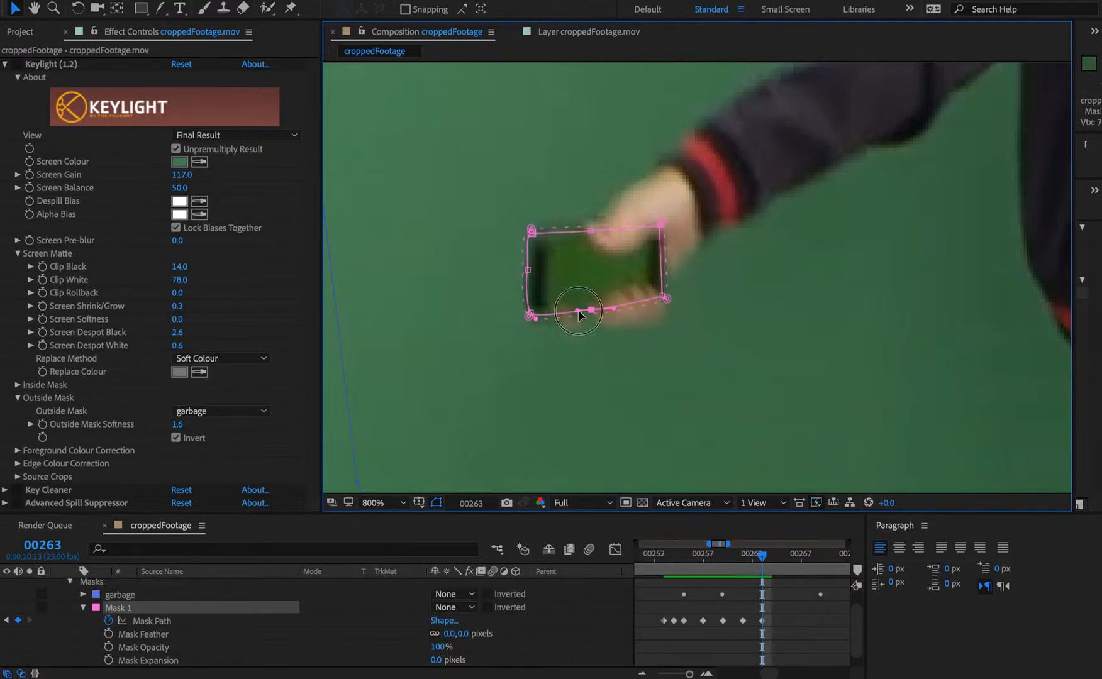
{"action": "left_click", "coordinate": [566, 312]}
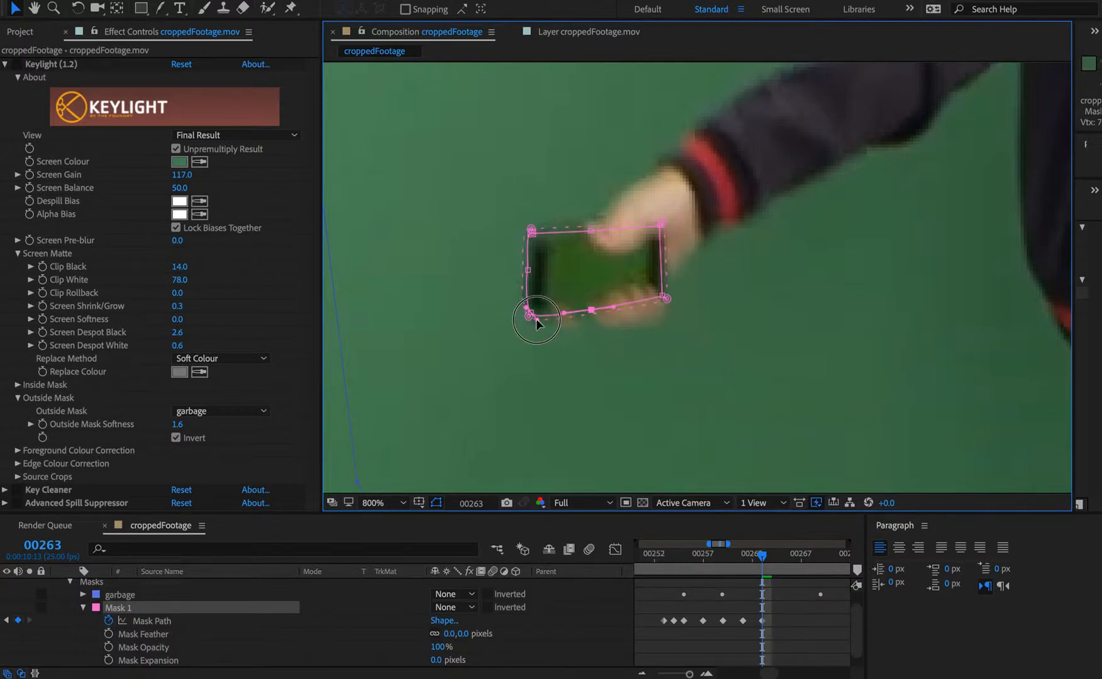
{"action": "left_click_drag", "start_coordinate": [568, 315], "coordinate": [563, 315]}
- At frame 265, select all of Mask 1's points and move the mask down over the hand holding the phone
{"action": "key", "text": "super+Right"}
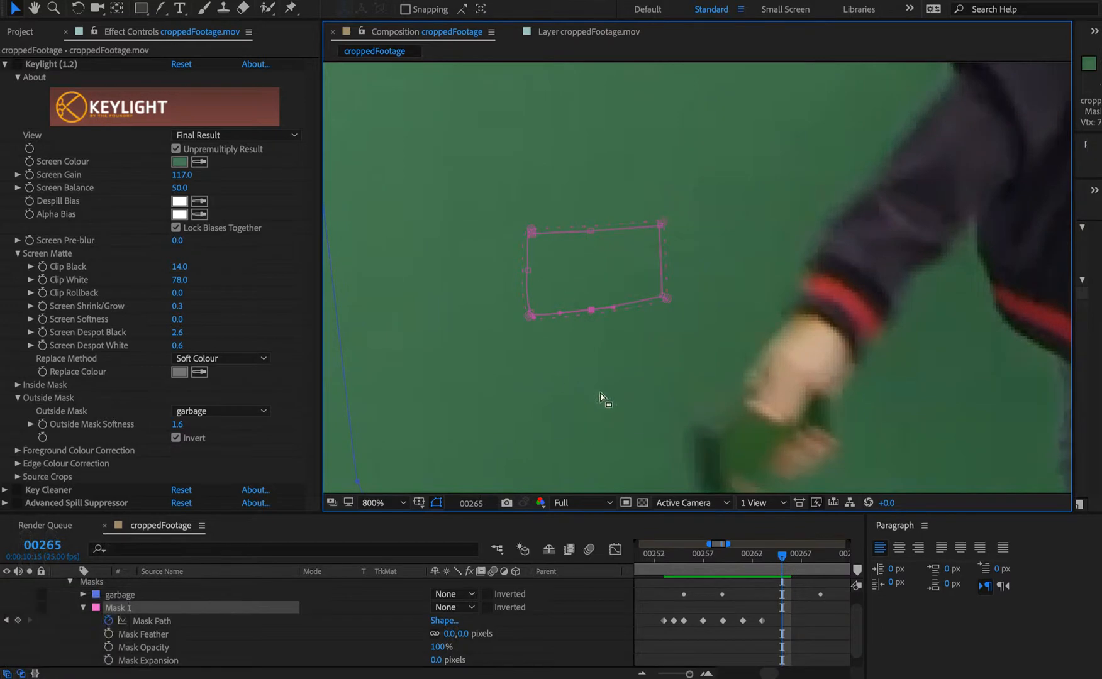
{"action": "key", "text": "super+Right"}
{"action": "left_click", "coordinate": [624, 334]}
{"action": "double_click", "coordinate": [559, 135]}
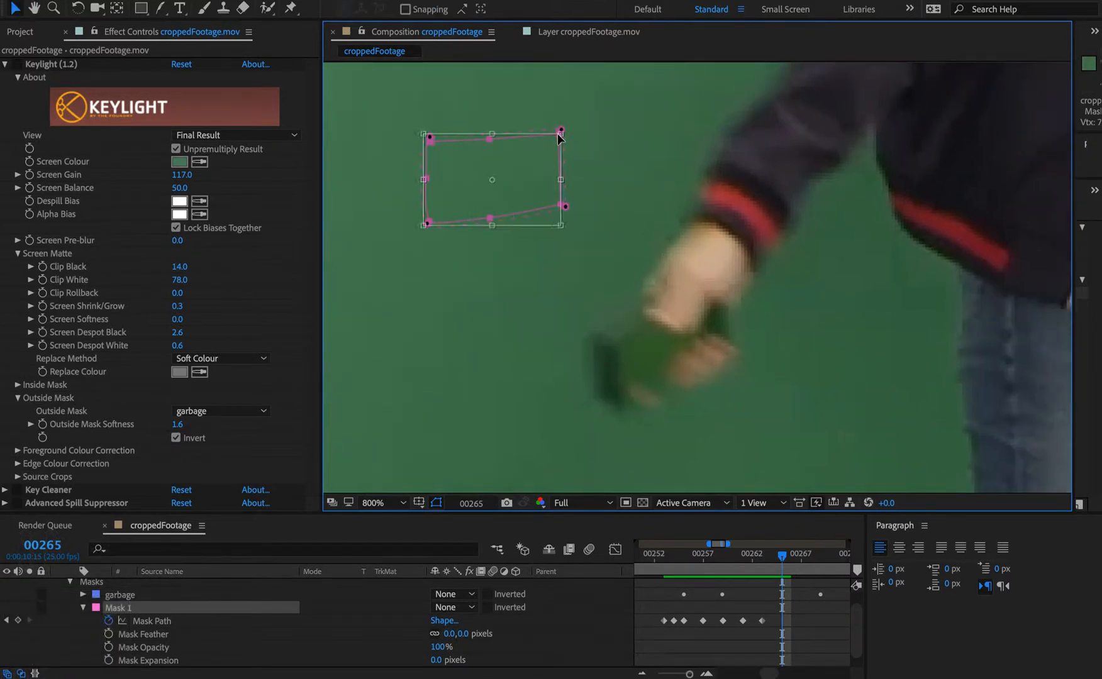
{"action": "left_click_drag", "start_coordinate": [488, 159], "coordinate": [742, 321]}
{"action": "key", "text": "space"}
{"action": "left_click_drag", "start_coordinate": [687, 291], "coordinate": [584, 174]}
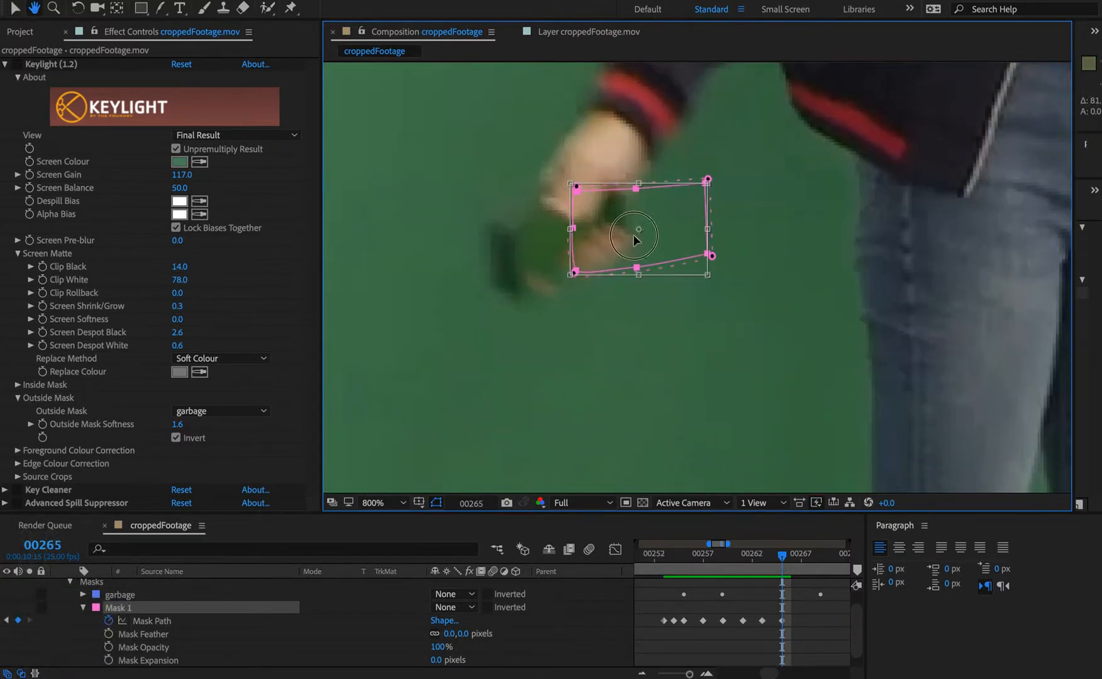
{"action": "left_click_drag", "start_coordinate": [634, 235], "coordinate": [577, 248]}
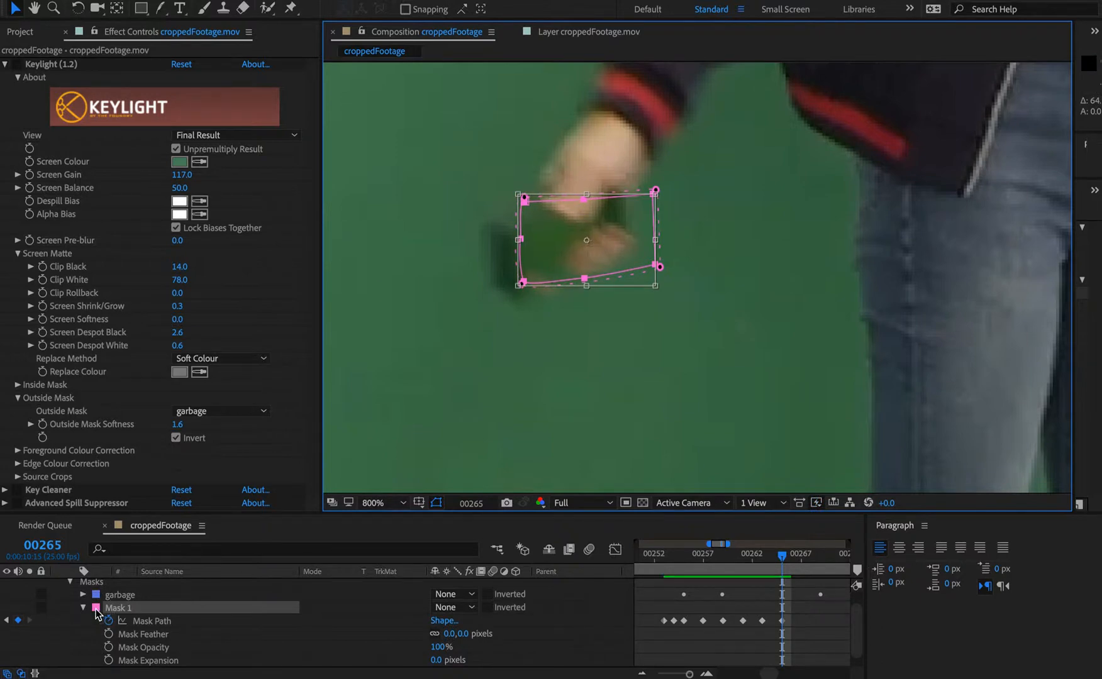
- Change Mask 1's outline colour to blue
{"action": "left_click", "coordinate": [96, 608]}
{"action": "left_click_drag", "start_coordinate": [101, 170], "coordinate": [24, 126]}
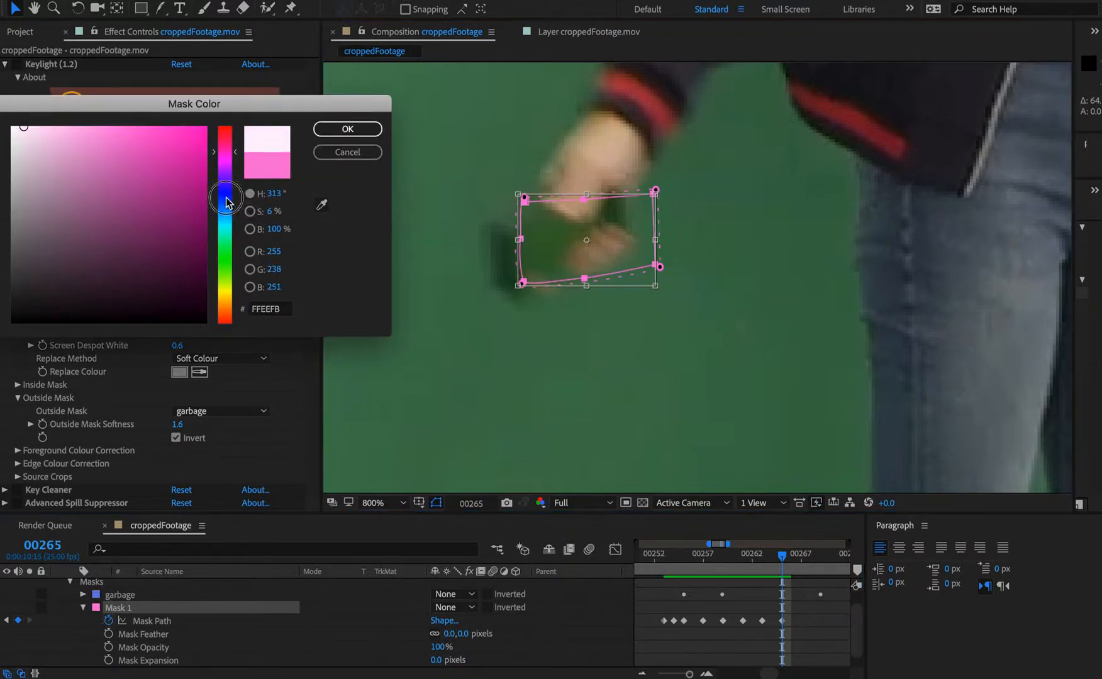
{"action": "left_click_drag", "start_coordinate": [226, 202], "coordinate": [227, 200]}
{"action": "left_click", "coordinate": [347, 129]}
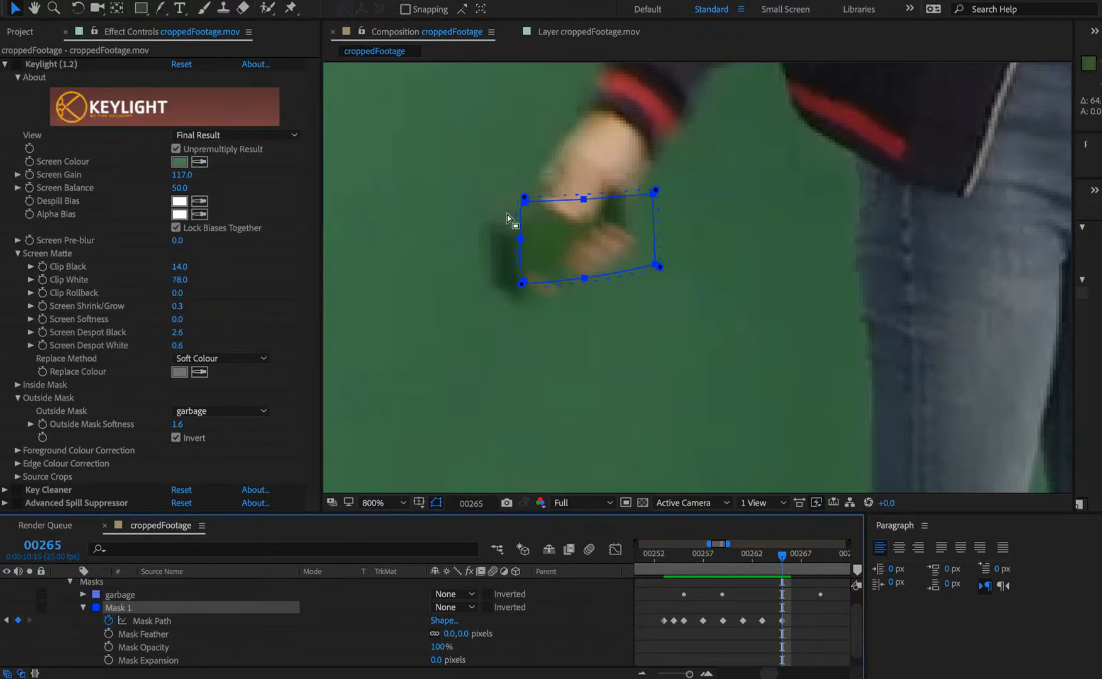
- At frame 265, shift the whole of Mask 1 down toward the outer end of the phone
{"action": "double_click", "coordinate": [524, 203]}
{"action": "left_click_drag", "start_coordinate": [538, 224], "coordinate": [515, 256]}
{"action": "key", "text": "Return"}
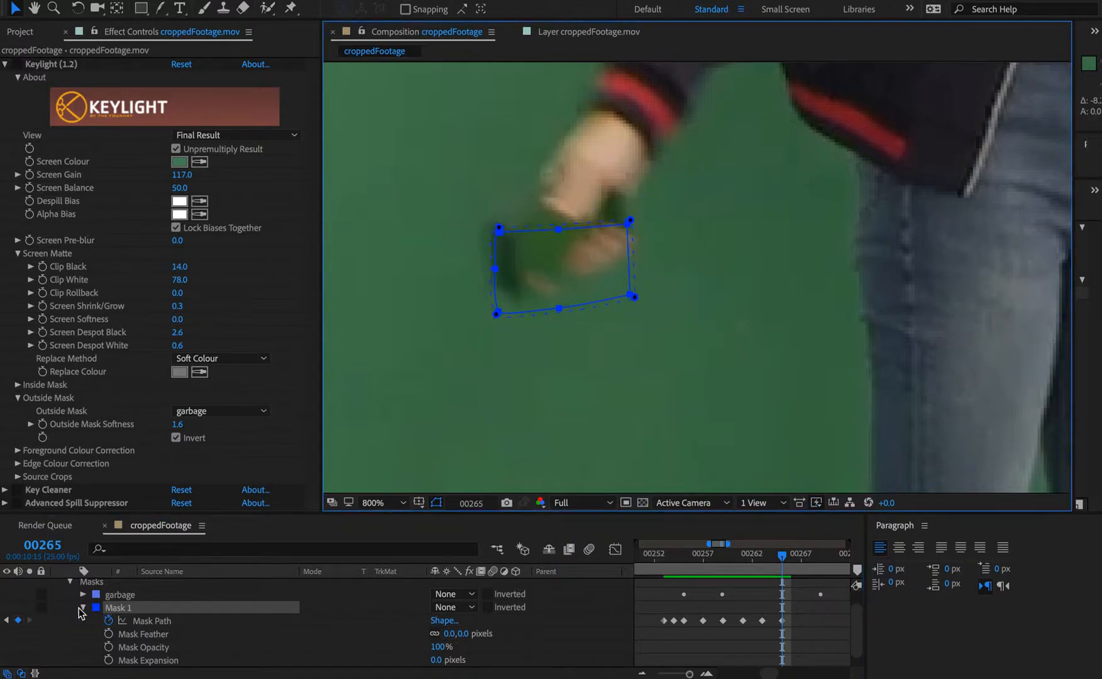
- Set Mask 1's outline colour to white (FFFFFF)
{"action": "left_click", "coordinate": [95, 608]}
{"action": "left_click_drag", "start_coordinate": [32, 148], "coordinate": [12, 128]}
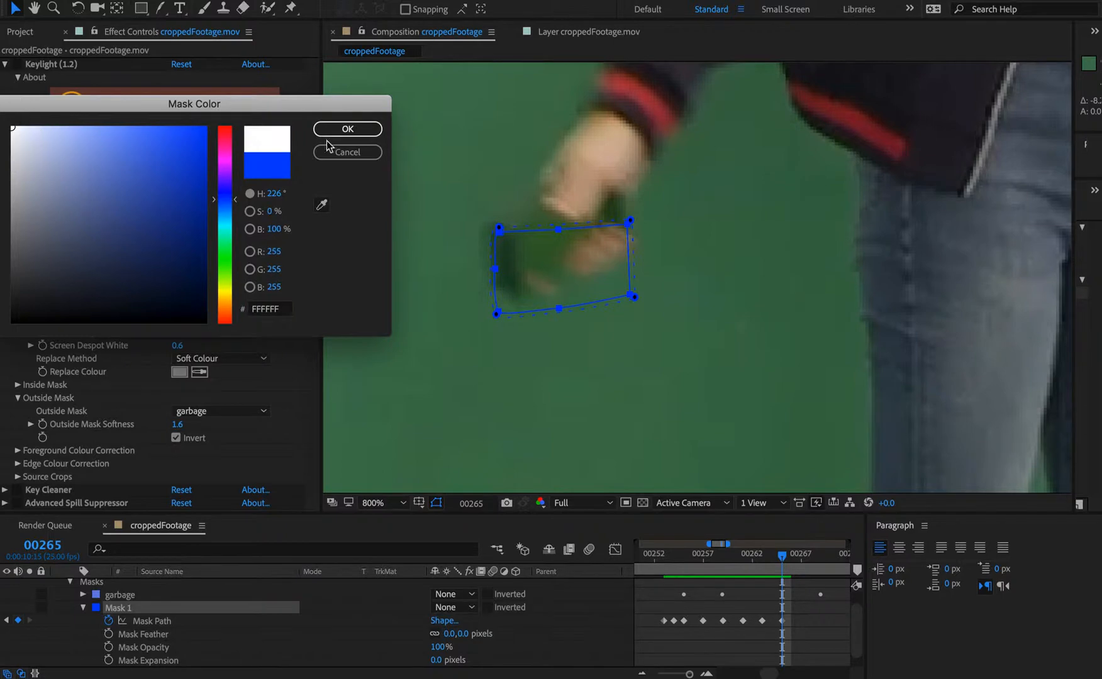
{"action": "left_click", "coordinate": [339, 130]}
- At frame 265, reposition the points along Mask 1's outer end and lower edge to follow the tilted phone
{"action": "left_click", "coordinate": [500, 183]}
{"action": "left_click_drag", "start_coordinate": [499, 231], "coordinate": [491, 225]}
{"action": "left_click", "coordinate": [494, 269]}
{"action": "left_click_drag", "start_coordinate": [494, 266], "coordinate": [492, 266]}
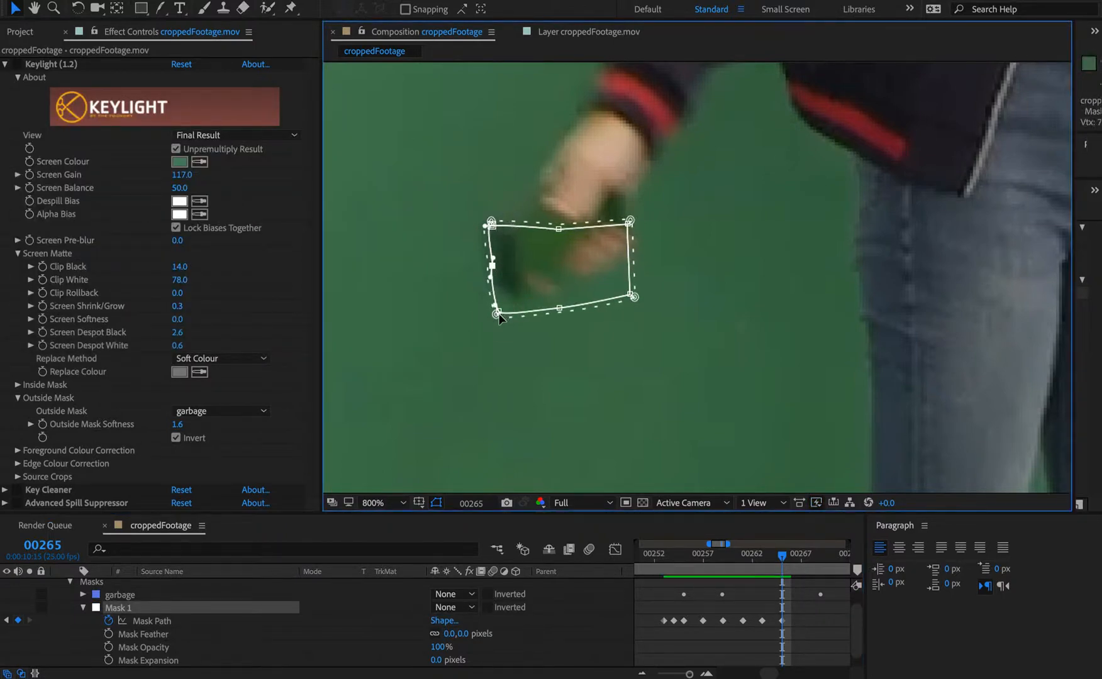
{"action": "left_click_drag", "start_coordinate": [499, 312], "coordinate": [549, 290]}
{"action": "left_click", "coordinate": [627, 295]}
{"action": "left_click_drag", "start_coordinate": [616, 258], "coordinate": [615, 258]}
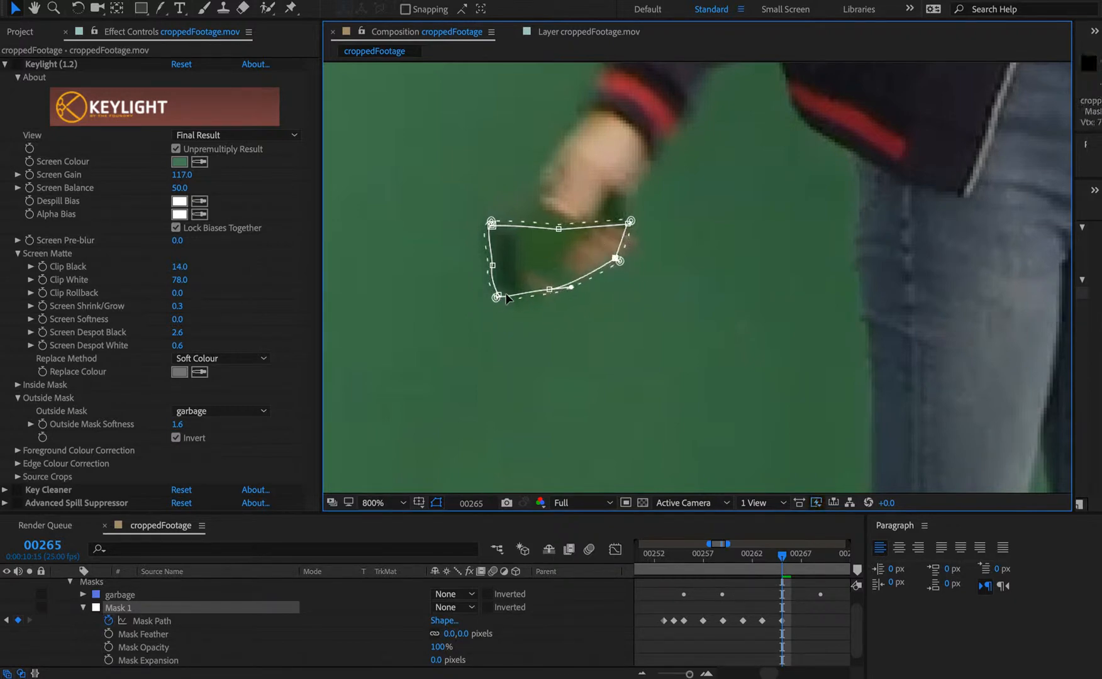
{"action": "left_click_drag", "start_coordinate": [498, 295], "coordinate": [504, 300]}
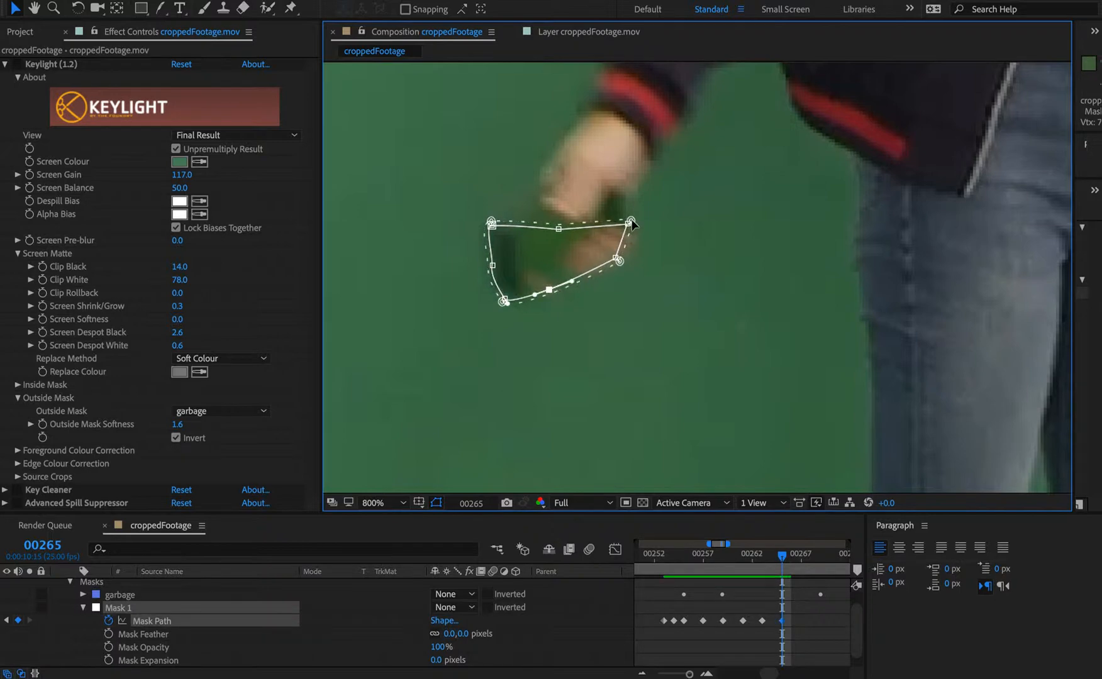
- At frame 265, raise Mask 1's upper hand-side corner and upper edge point, and curve its upper outer corner around the phone
{"action": "left_click_drag", "start_coordinate": [630, 222], "coordinate": [626, 187]}
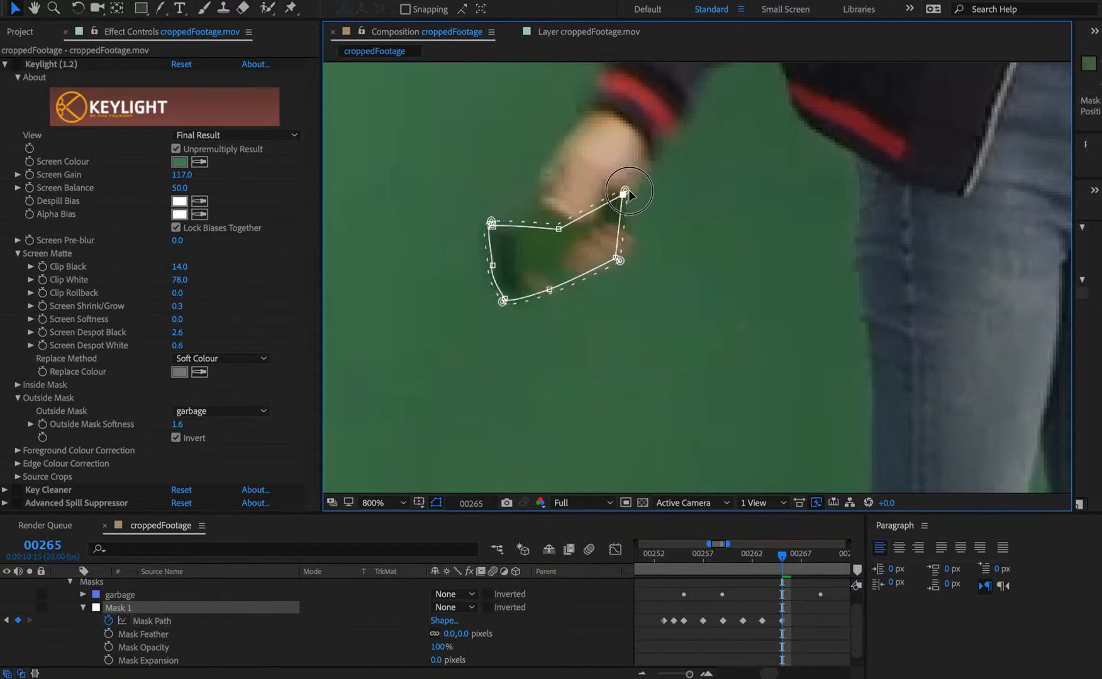
{"action": "left_click", "coordinate": [559, 229]}
{"action": "left_click_drag", "start_coordinate": [561, 230], "coordinate": [559, 210]}
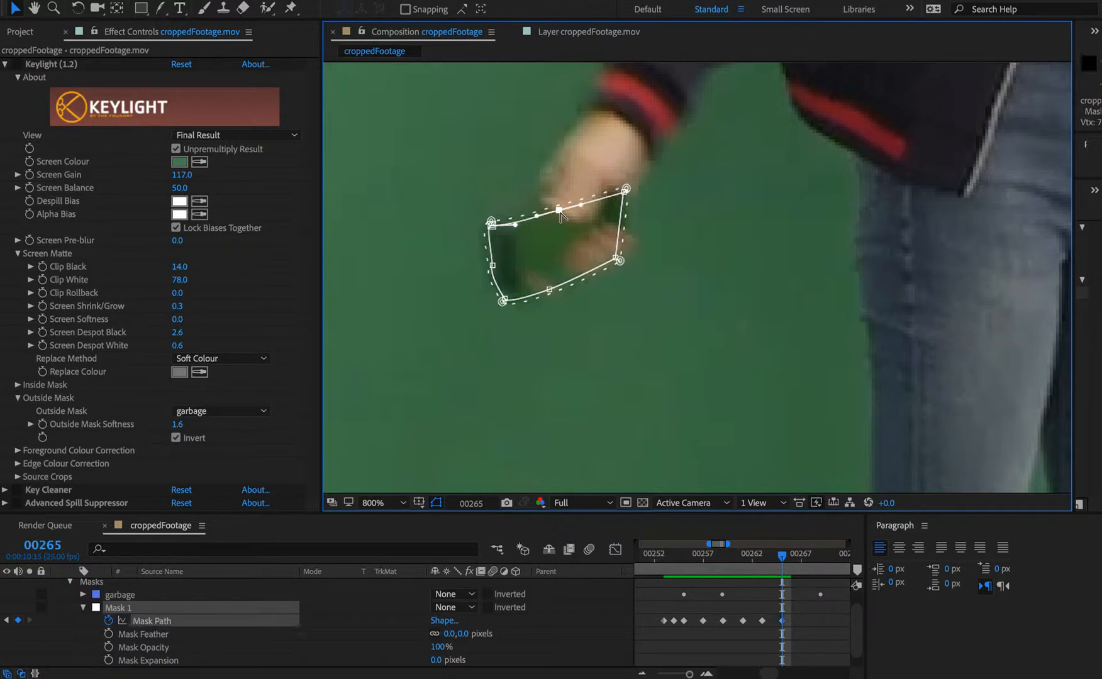
{"action": "mouse_move", "coordinate": [492, 225]}
{"action": "left_mouse_down"}
{"action": "mouse_move", "coordinate": [477, 242]}
{"action": "mouse_move", "coordinate": [497, 276]}
{"action": "mouse_move", "coordinate": [480, 229]}
{"action": "left_mouse_up"}
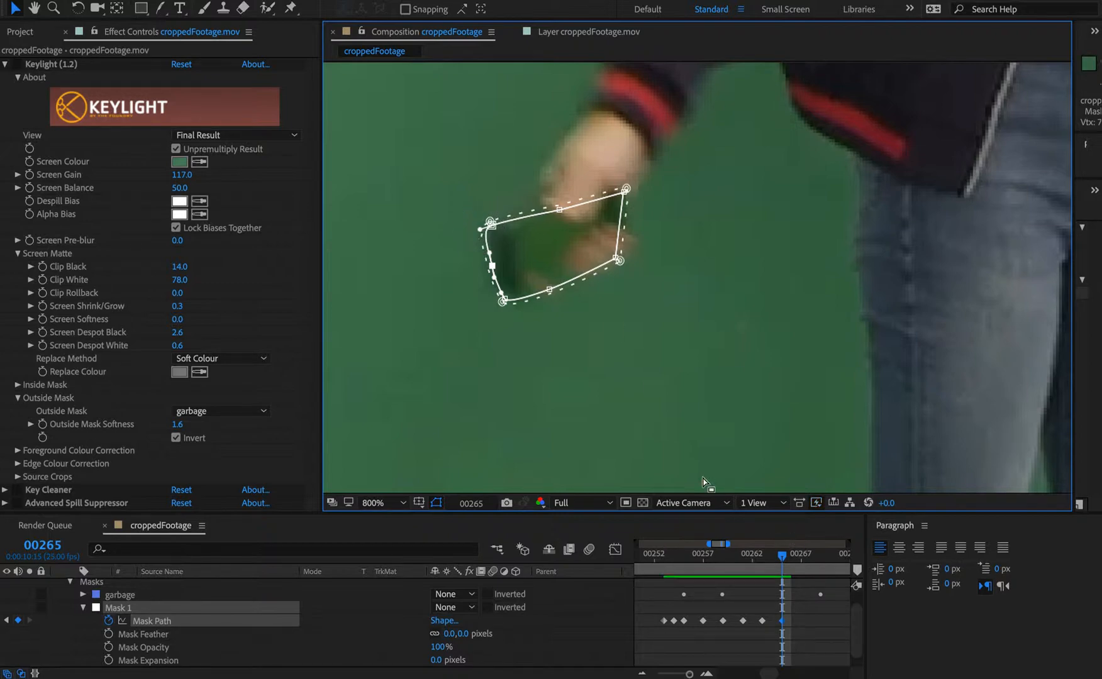
- At frame 267, select all of Mask 1's points and move the mask over to the blurred hand beside the leg
{"action": "key", "text": "super+Right"}
{"action": "key", "text": "super+Right"}
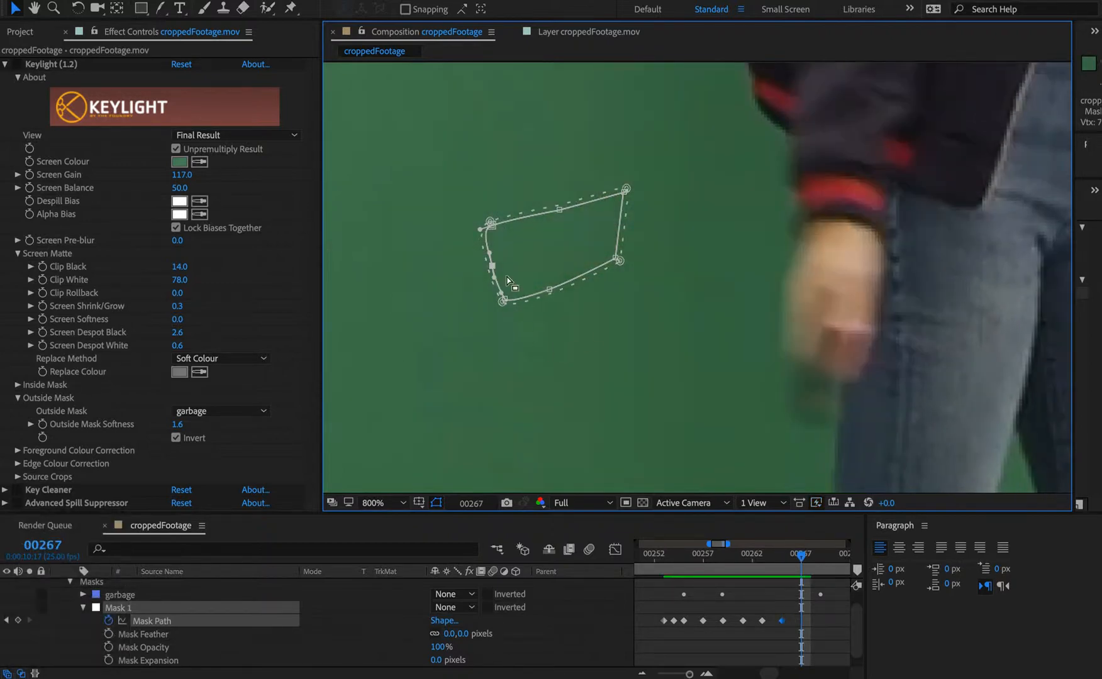
{"action": "double_click", "coordinate": [493, 225]}
{"action": "left_click_drag", "start_coordinate": [446, 143], "coordinate": [568, 277]}
{"action": "key", "text": "super+z"}
{"action": "key", "text": "space"}
- Compare frames 267 and 268 to check where the phone disappears against the jeans
{"action": "key", "text": "super+Right"}
{"action": "key", "text": "super+Right"}
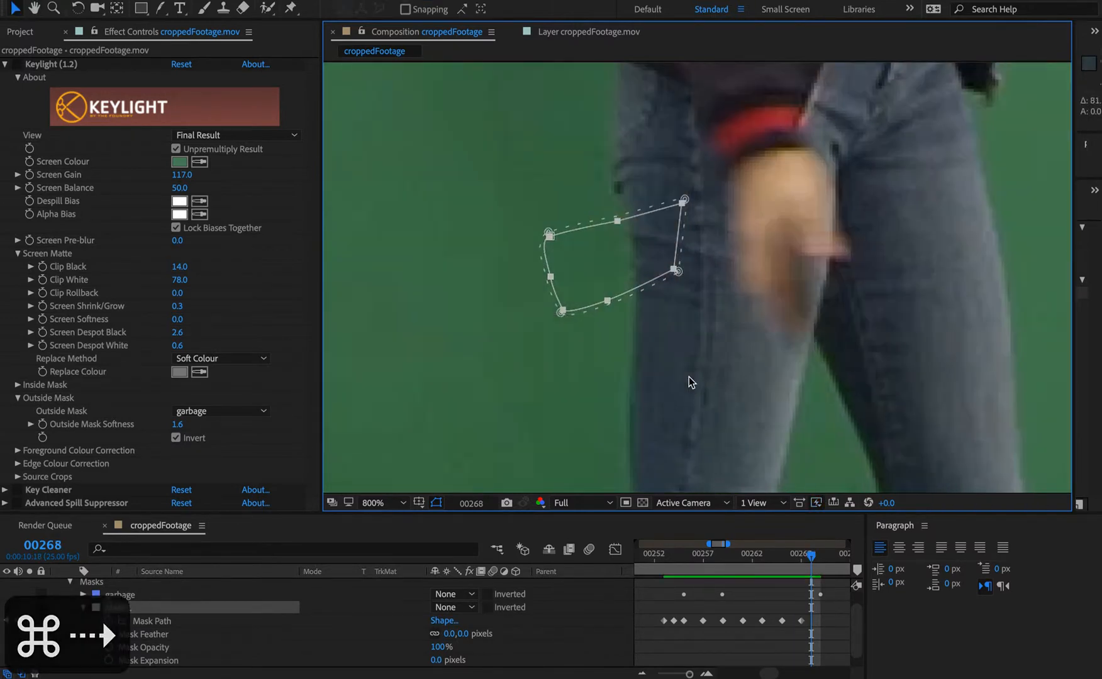
{"action": "key", "text": "super+Left"}
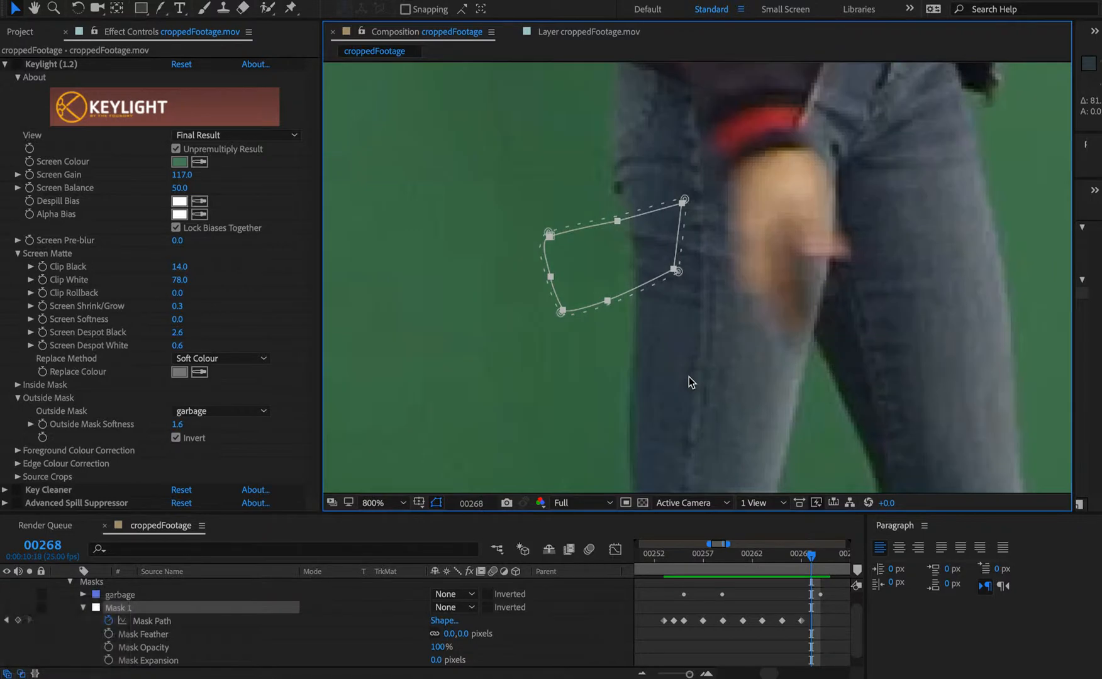
{"action": "key", "text": "super+Left"}
{"action": "key", "text": "super+Right"}
{"action": "left_click", "coordinate": [811, 428]}
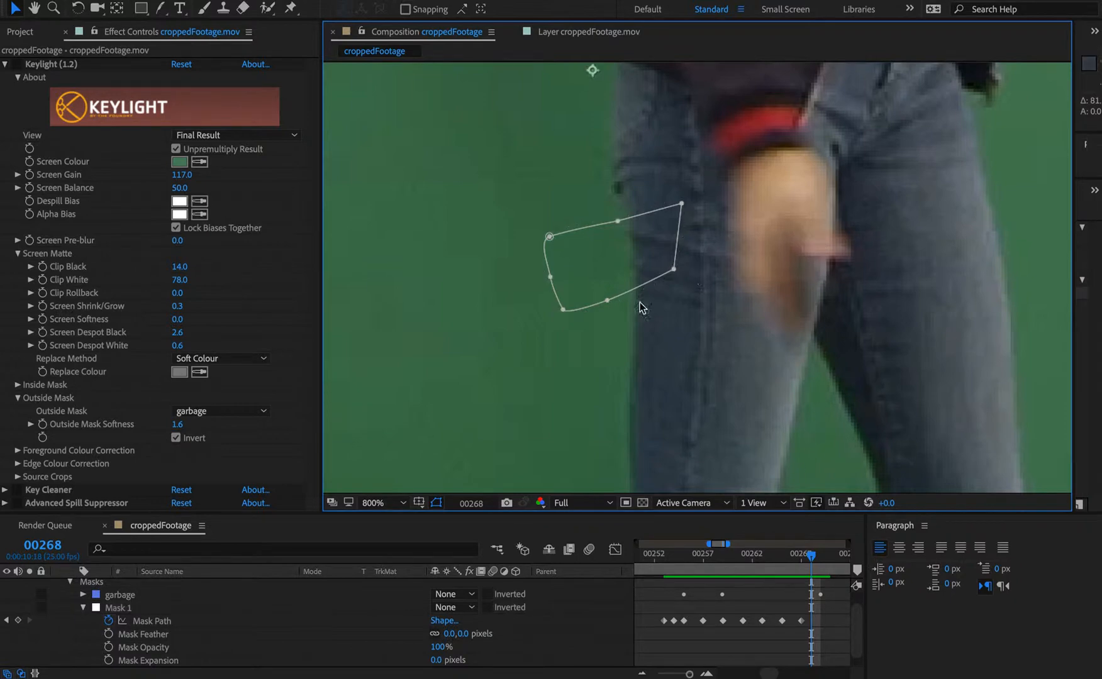
{"action": "double_click", "coordinate": [609, 304]}
{"action": "key", "text": "super+Left"}
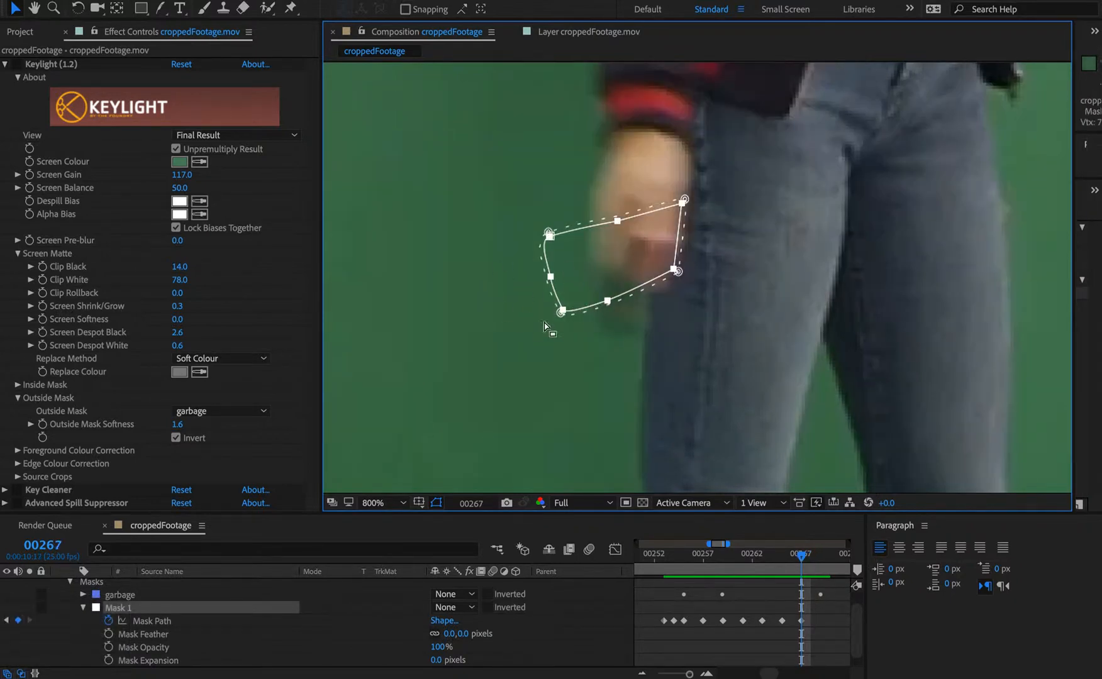
- At frame 267, move Mask 1's lower points and hand-side corners to enclose the phone's blurred tip
{"action": "left_click", "coordinate": [564, 351]}
{"action": "left_click_drag", "start_coordinate": [562, 310], "coordinate": [622, 329]}
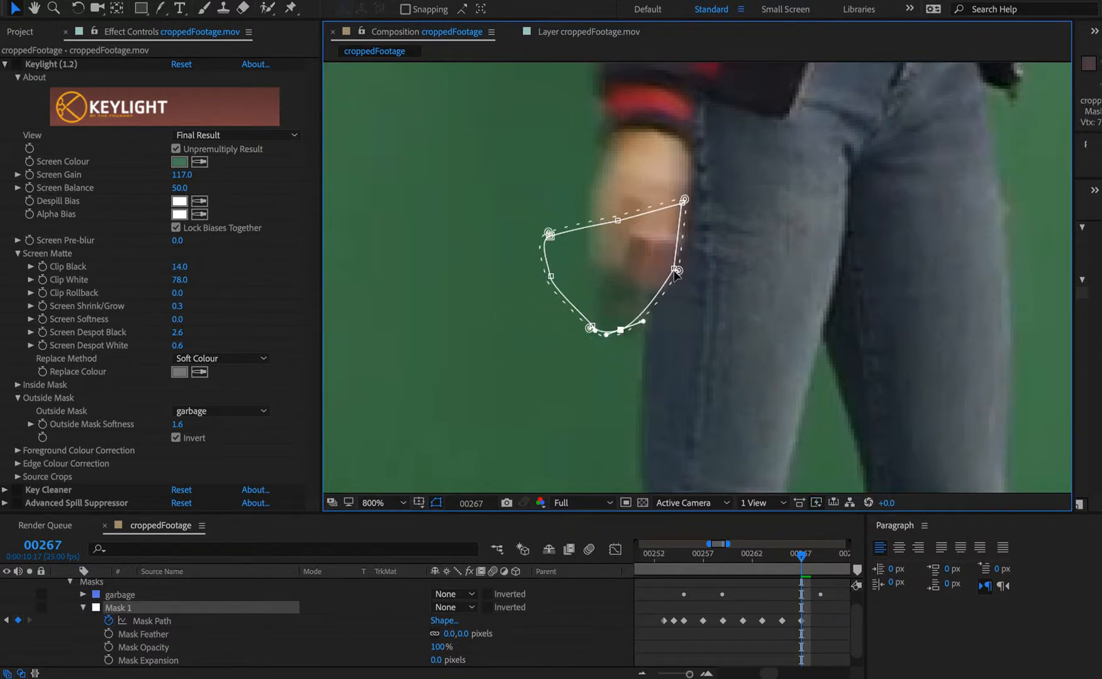
{"action": "left_click_drag", "start_coordinate": [676, 270], "coordinate": [661, 262]}
{"action": "left_click_drag", "start_coordinate": [683, 200], "coordinate": [653, 189]}
{"action": "left_click_drag", "start_coordinate": [618, 221], "coordinate": [633, 223]}
- At frame 267, pull Mask 1's outer corner and edge inward to the phone and refine the curve at its lower end
{"action": "left_click_drag", "start_coordinate": [549, 235], "coordinate": [618, 244]}
{"action": "left_click", "coordinate": [618, 244], "text": "ctrl+alt"}
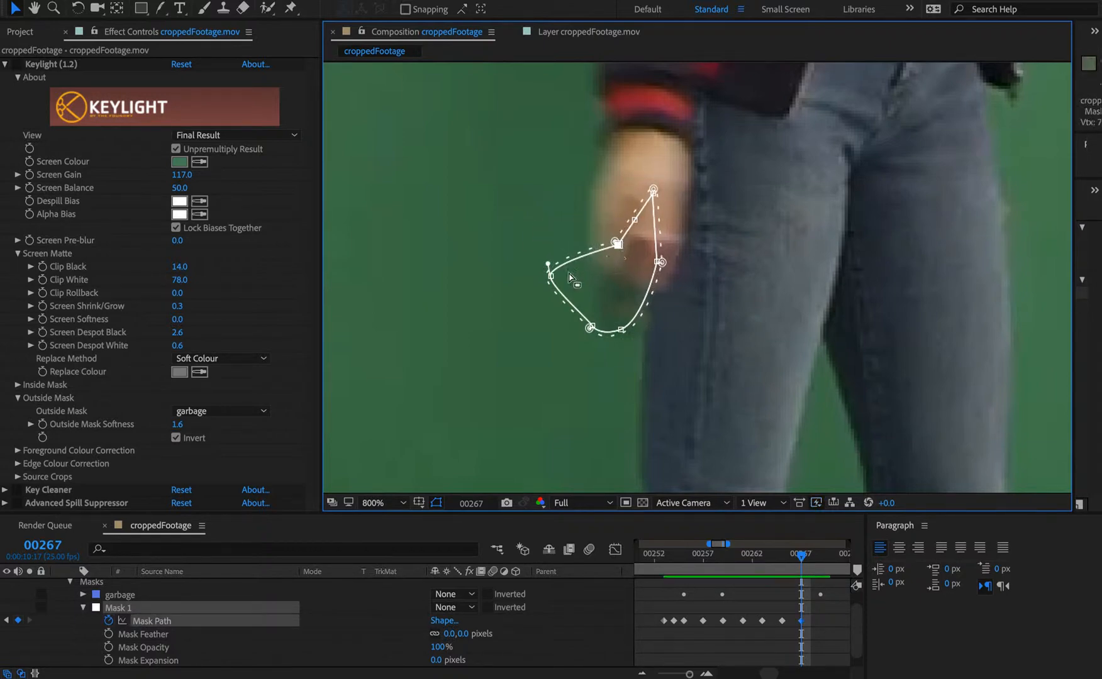
{"action": "left_click_drag", "start_coordinate": [550, 276], "coordinate": [598, 298]}
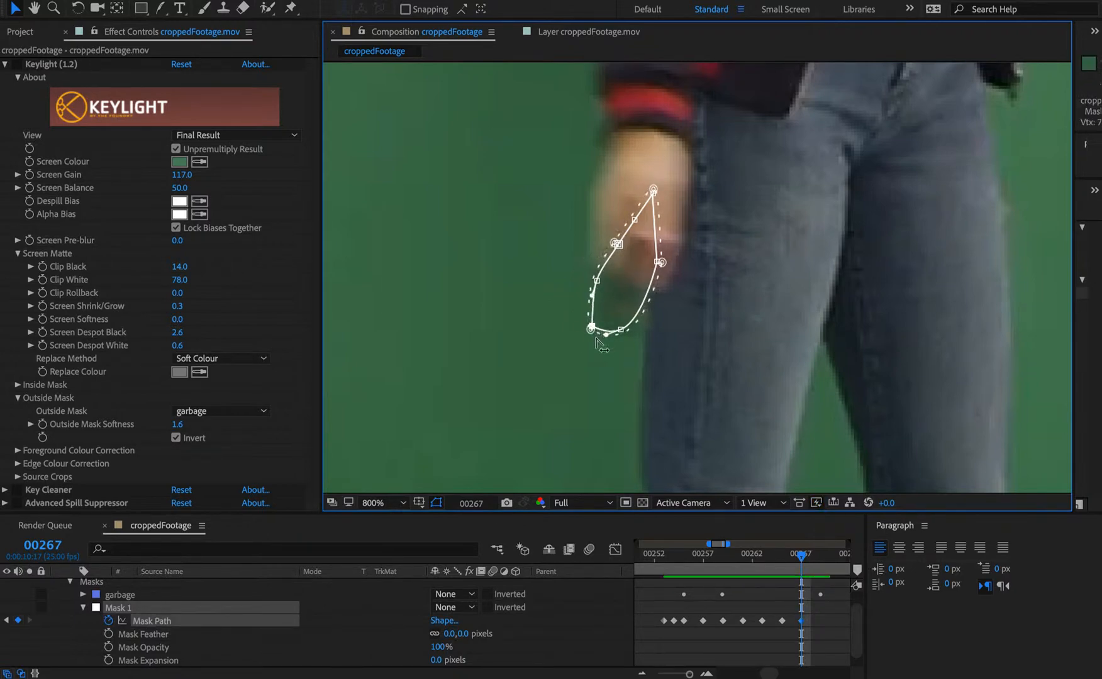
{"action": "left_click", "coordinate": [620, 329], "text": "ctrl+alt"}
{"action": "left_click", "coordinate": [621, 329], "text": "ctrl+alt"}
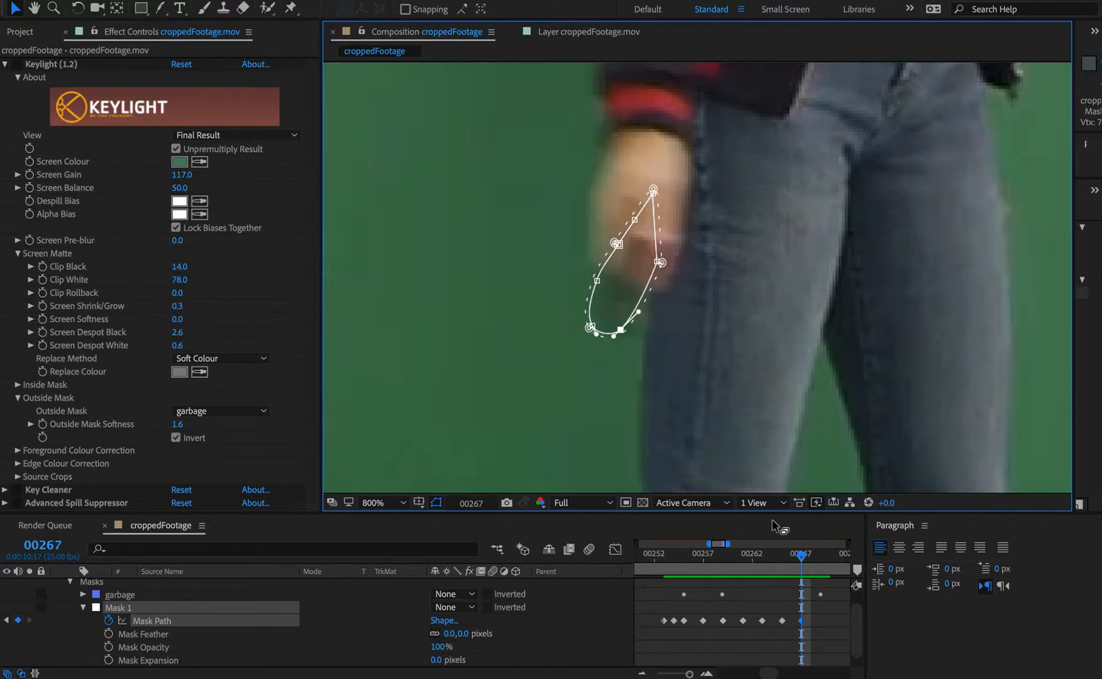
- At frame 268, move the whole of Mask 1 off the footage, below the composition frame
{"action": "key", "text": "super+Right"}
{"action": "key", "text": "super+minus"}
{"action": "key", "text": "super+minus"}
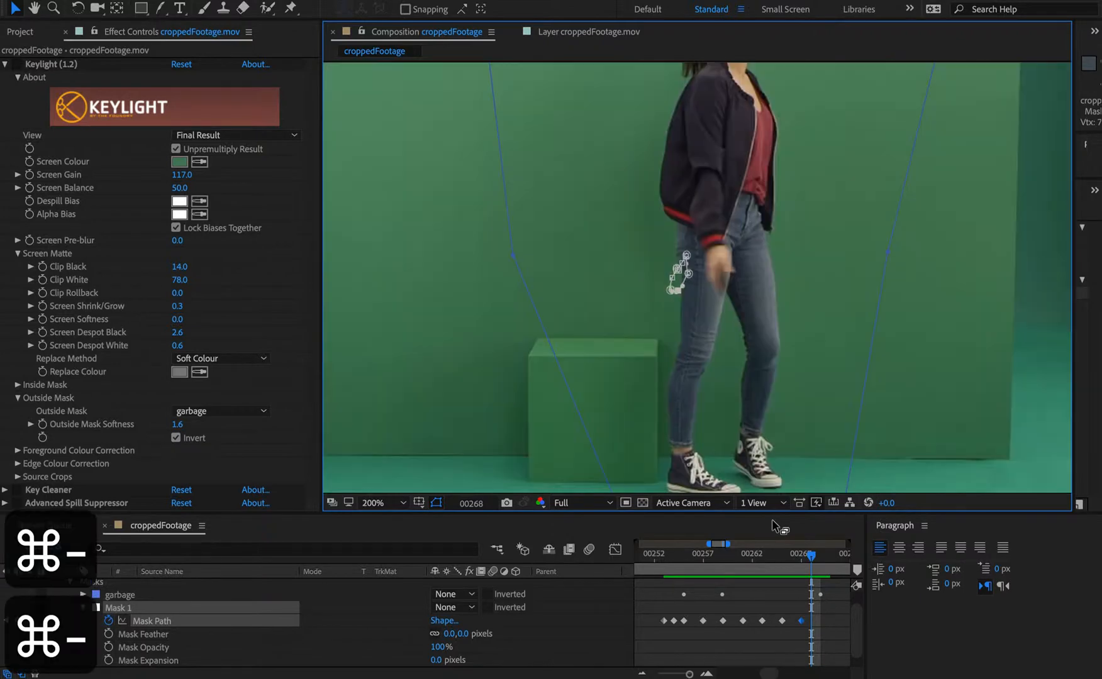
{"action": "mouse_move", "coordinate": [634, 220]}
{"action": "left_mouse_down"}
{"action": "mouse_move", "coordinate": [709, 327]}
{"action": "mouse_move", "coordinate": [646, 208]}
{"action": "left_mouse_up"}
{"action": "left_click_drag", "start_coordinate": [610, 135], "coordinate": [774, 403]}
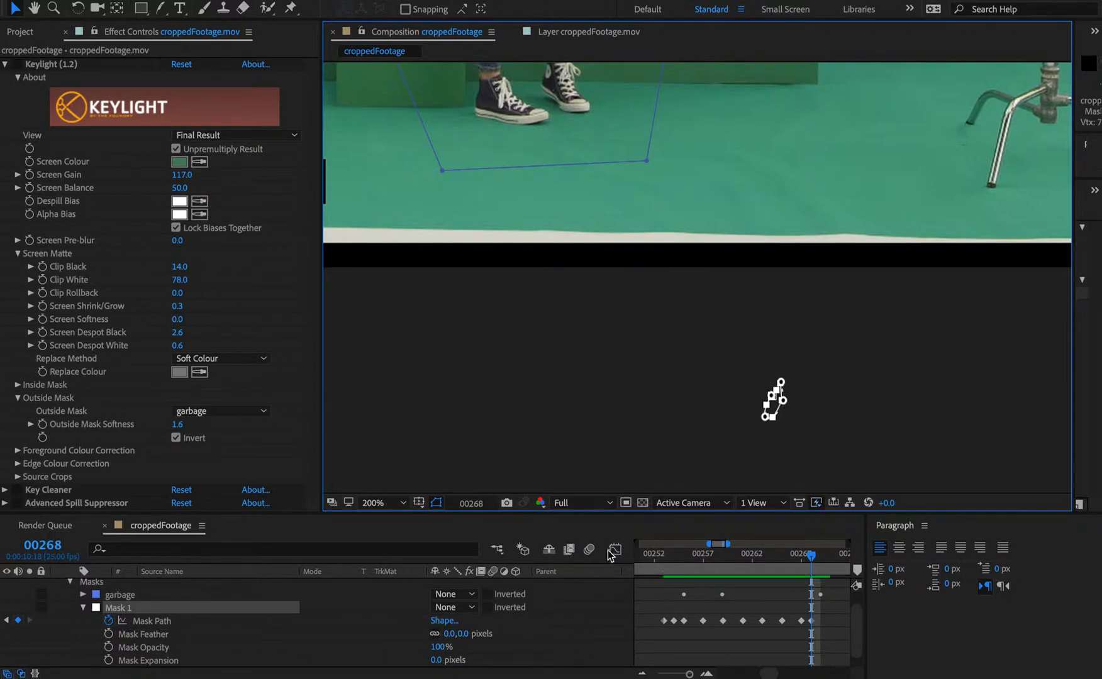
- Examine the footage from frame 268 to frame 437 for the next place where the phone is exposed against the green screen
{"action": "key", "text": "minus"}
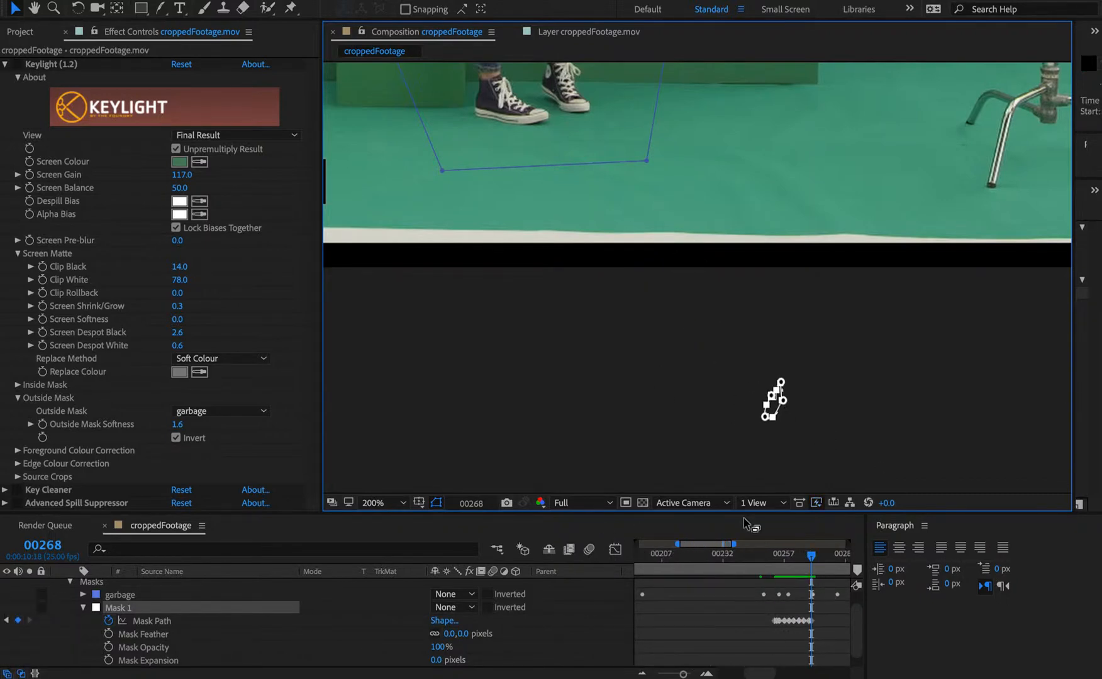
{"action": "key", "text": "super+minus"}
{"action": "key", "text": "super+minus"}
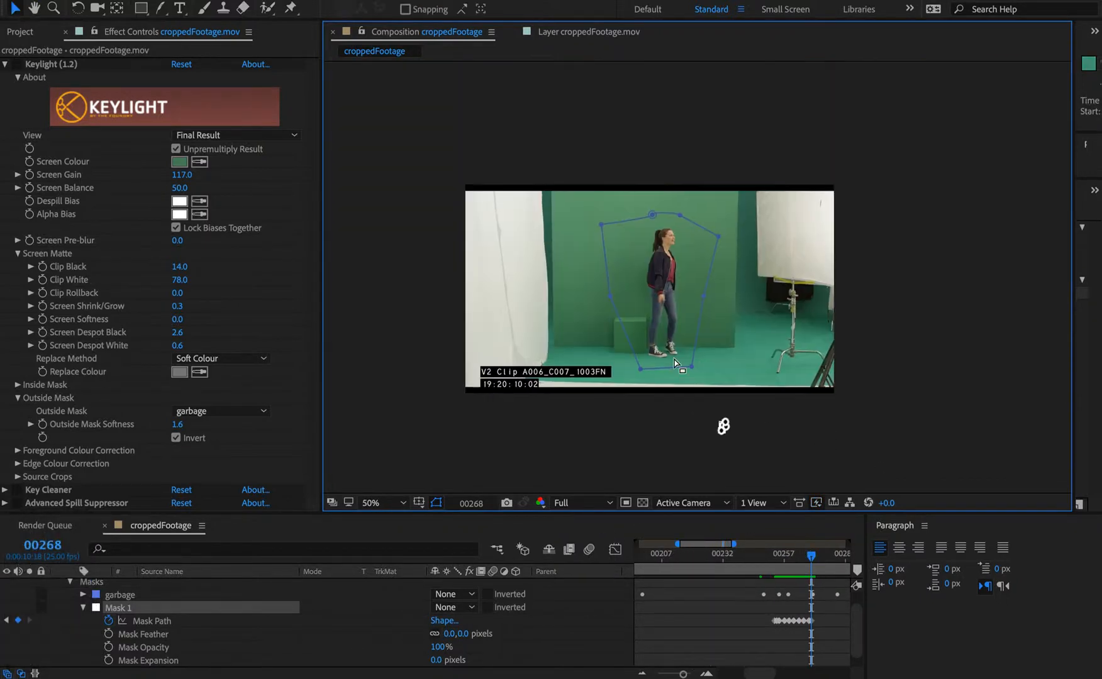
{"action": "key", "text": "super+equal"}
{"action": "key", "text": "super+equal"}
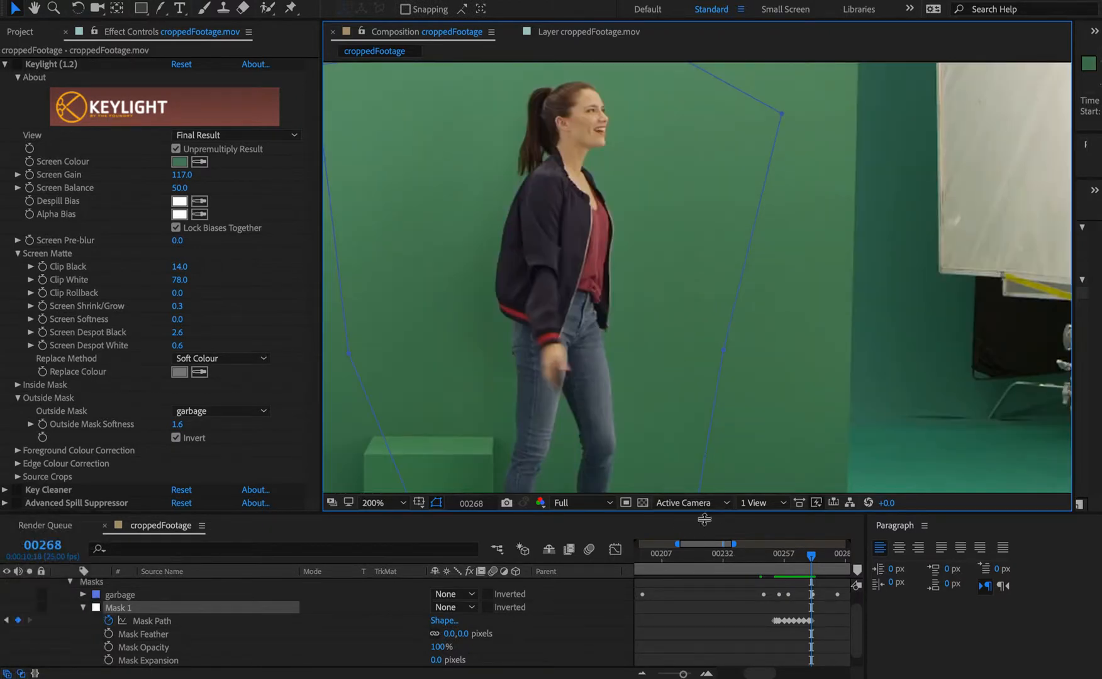
{"action": "left_click_drag", "start_coordinate": [761, 674], "coordinate": [770, 674]}
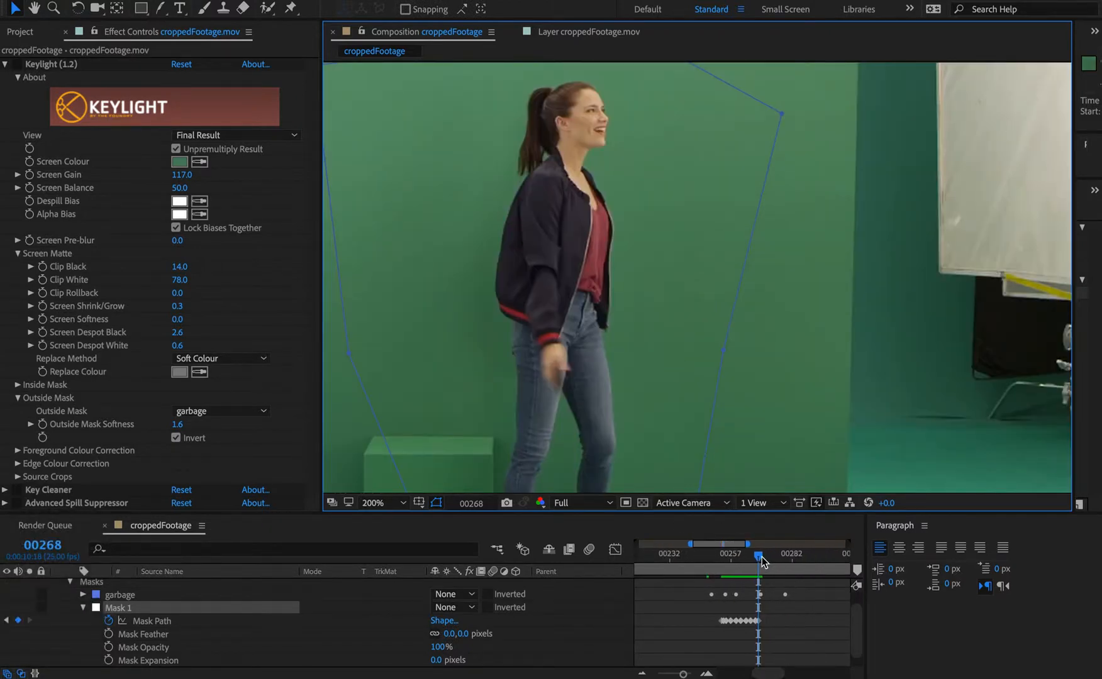
{"action": "left_click_drag", "start_coordinate": [761, 559], "coordinate": [817, 546]}
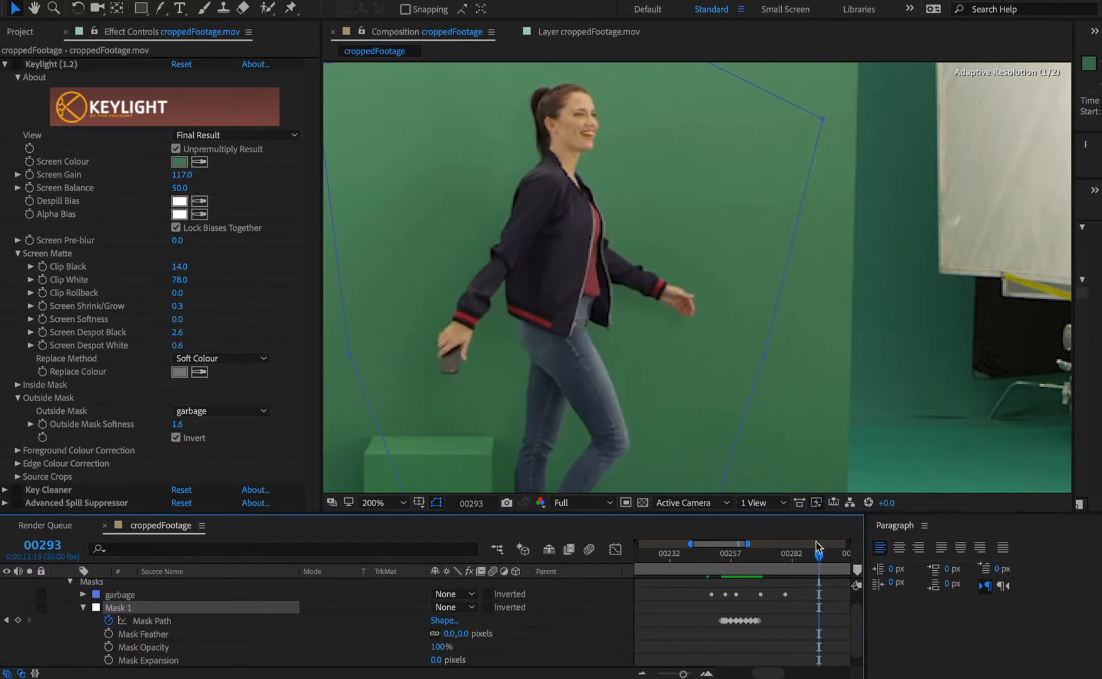
{"action": "left_click_drag", "start_coordinate": [642, 343], "coordinate": [653, 239]}
{"action": "left_click_drag", "start_coordinate": [782, 674], "coordinate": [811, 675]}
{"action": "key", "text": "minus"}
{"action": "key", "text": "minus"}
{"action": "key", "text": "minus"}
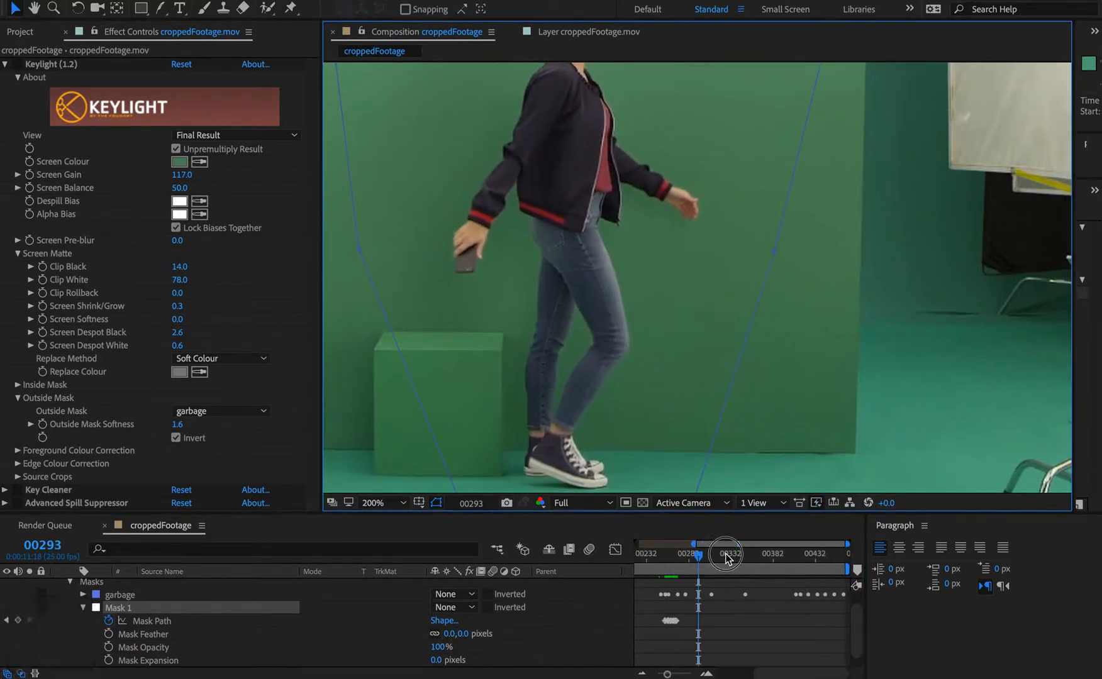
{"action": "left_click_drag", "start_coordinate": [725, 554], "coordinate": [752, 558]}
{"action": "key", "text": "shift+super+Right"}
{"action": "key", "text": "shift+super+Right"}
{"action": "key", "text": "shift+super+Right"}
{"action": "key", "text": "shift+super+Right"}
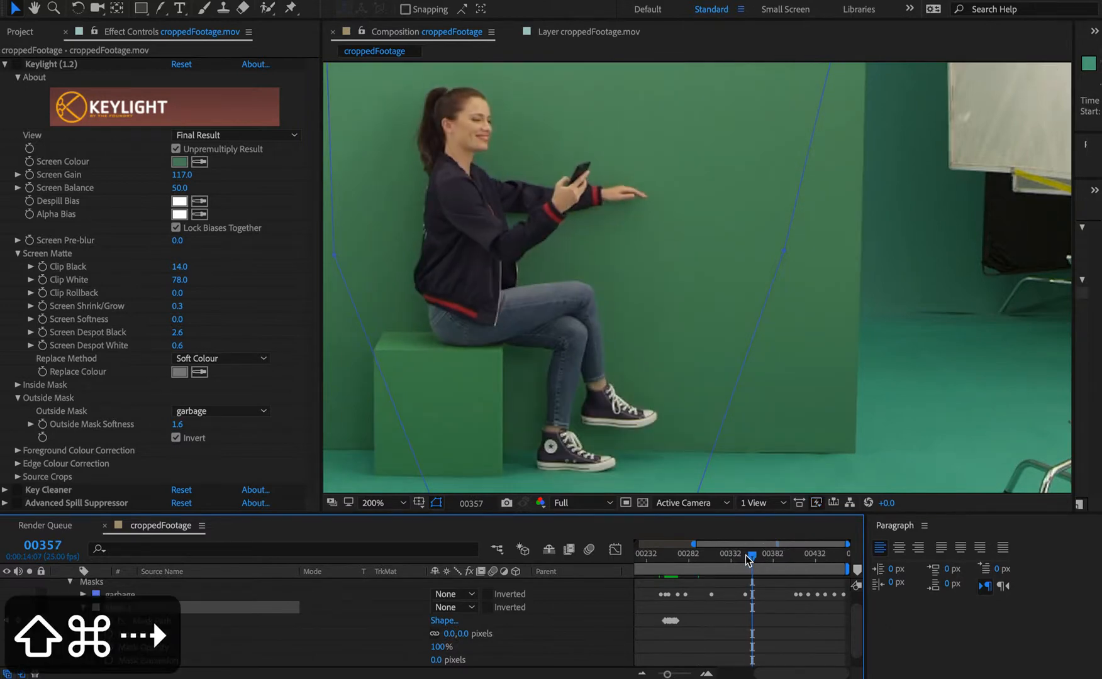
{"action": "key", "text": "shift+super+Right"}
{"action": "key", "text": "shift+super+Right"}
{"action": "key", "text": "shift+super+Right"}
{"action": "key", "text": "shift+super+Right"}
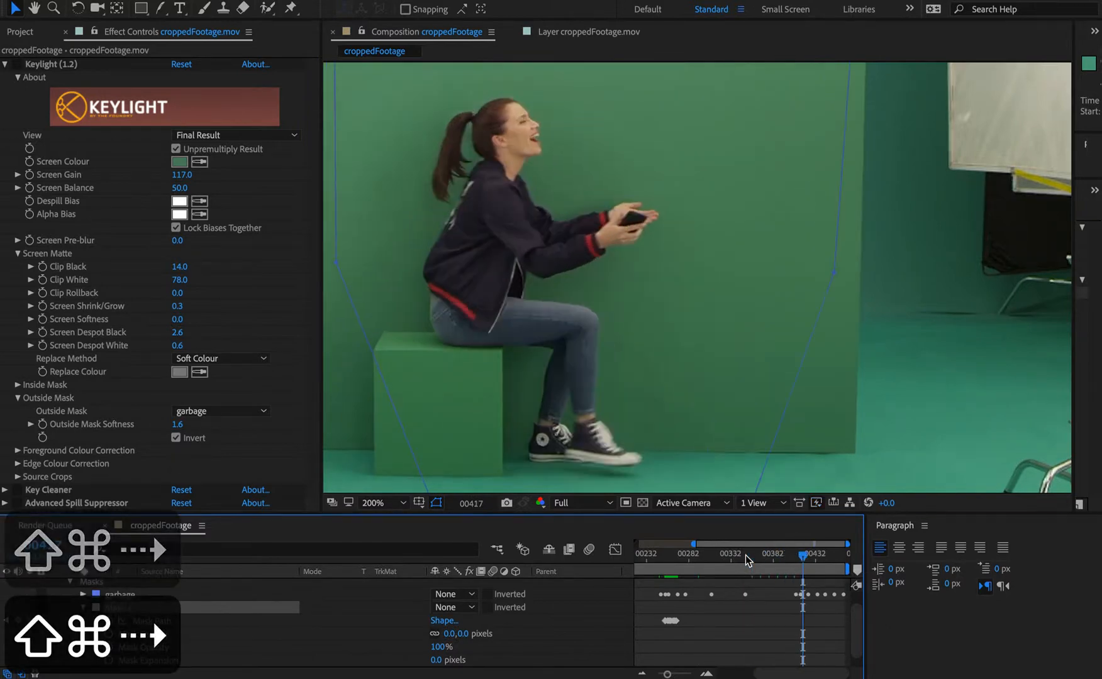
{"action": "key", "text": "space"}
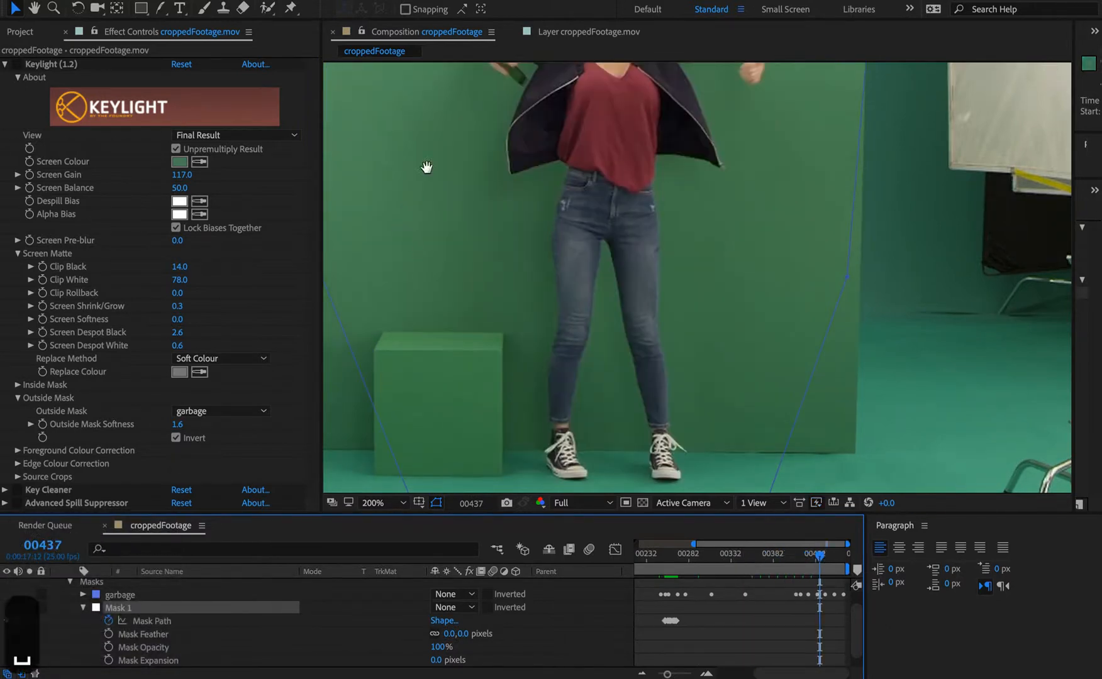
- At frame 434, add a Mask Path keyframe that holds Mask 1 at its parked position below the footage
{"action": "left_click_drag", "start_coordinate": [498, 89], "coordinate": [536, 202]}
{"action": "key", "text": "super+Left"}
{"action": "key", "text": "super+Left"}
{"action": "key", "text": "super+Left"}
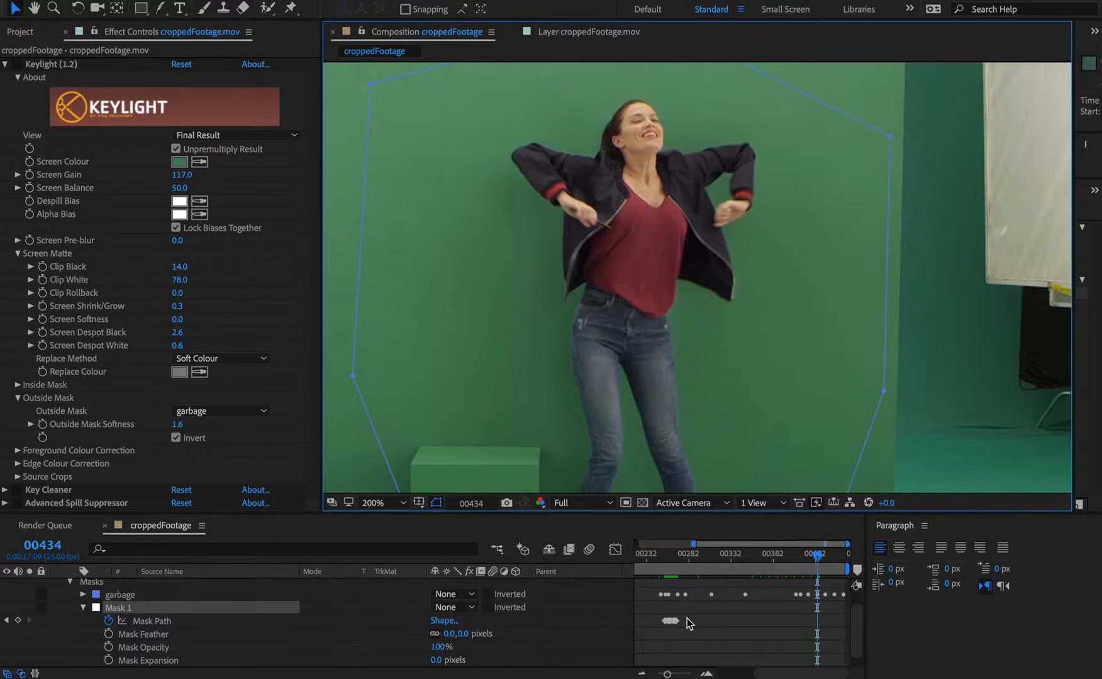
{"action": "left_click", "coordinate": [17, 620]}
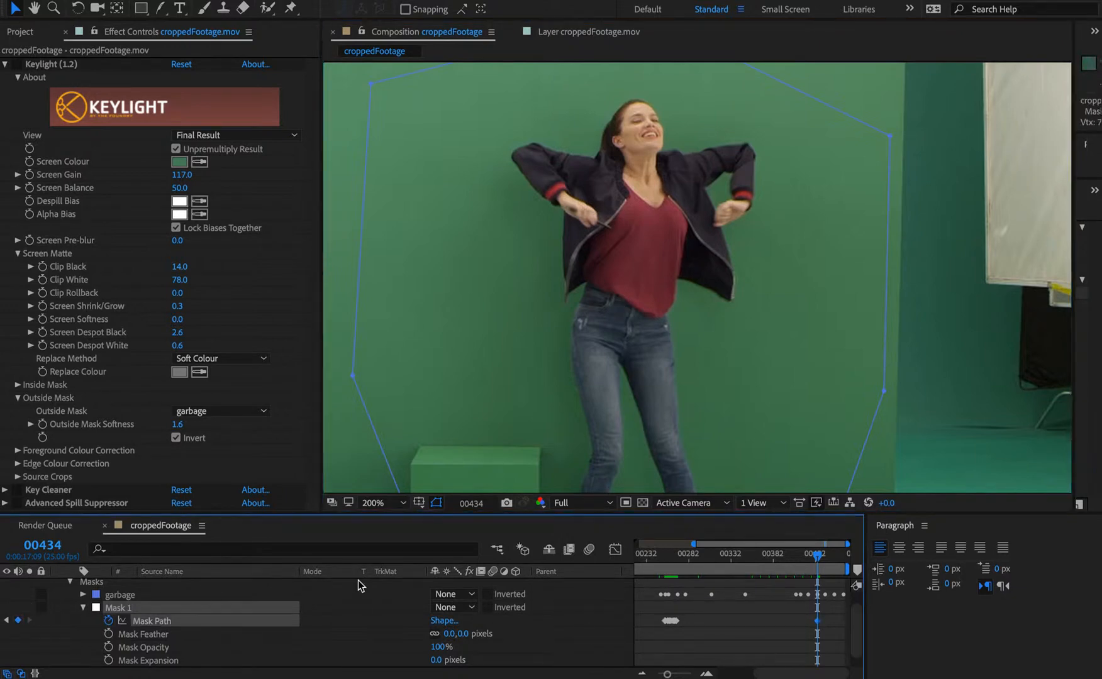
- At frame 435, move the whole of Mask 1 from below the composition frame up to the woman's phone hand
{"action": "key", "text": "super+Right"}
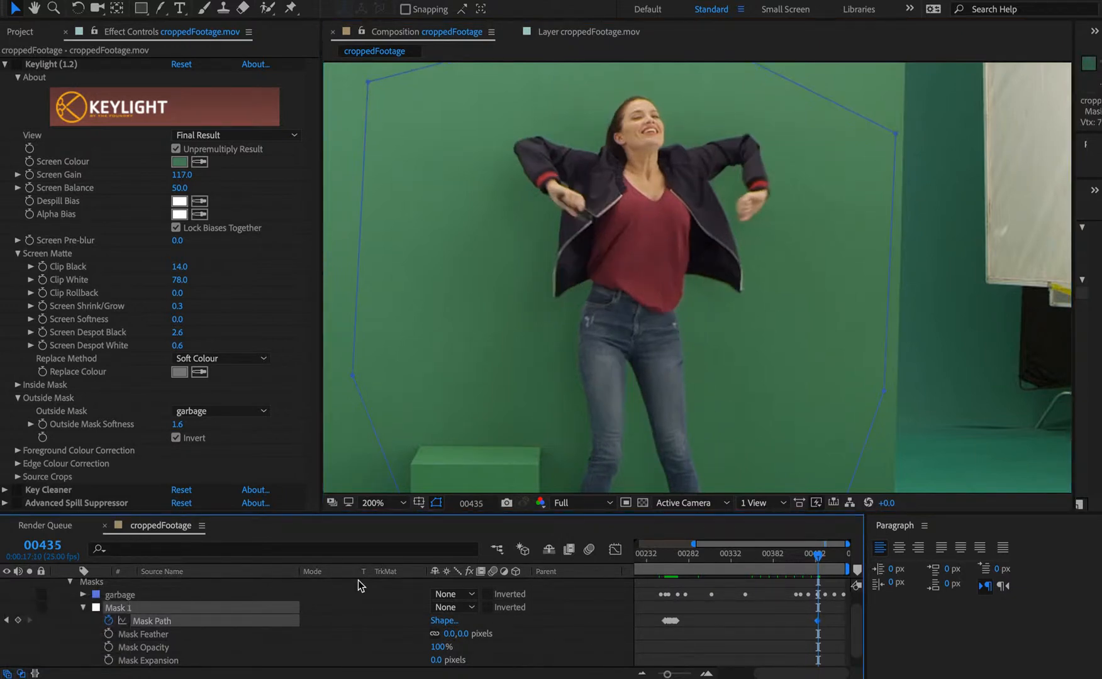
{"action": "key", "text": "space"}
{"action": "left_click_drag", "start_coordinate": [598, 266], "coordinate": [586, 10]}
{"action": "left_click_drag", "start_coordinate": [627, 381], "coordinate": [650, 180]}
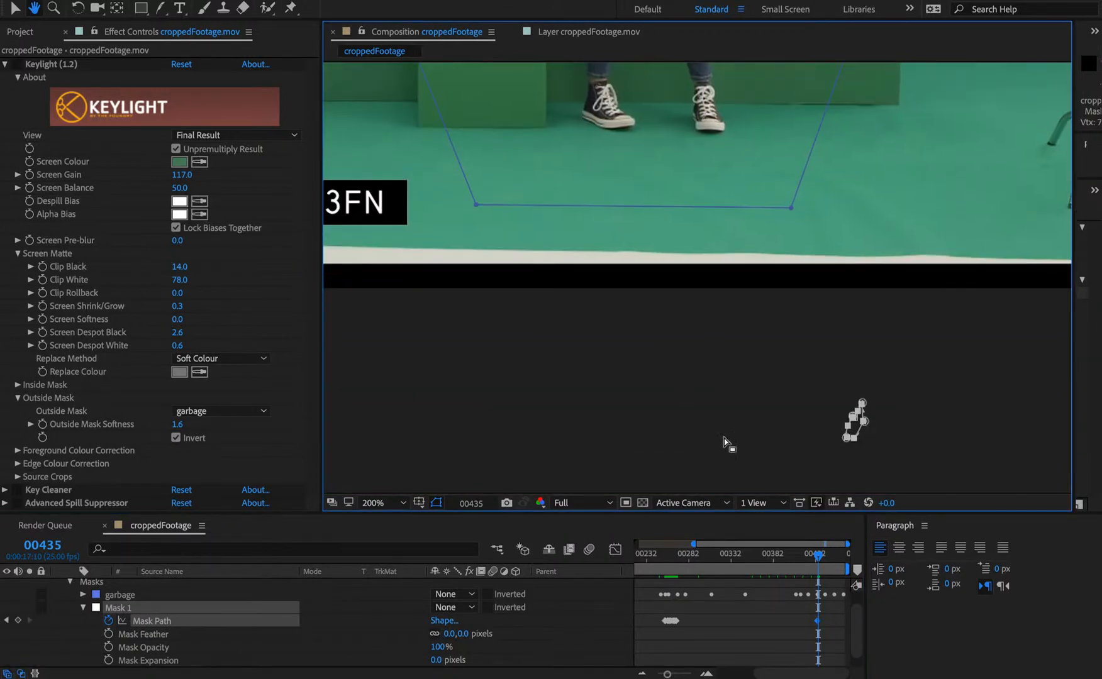
{"action": "key", "text": "super+Left"}
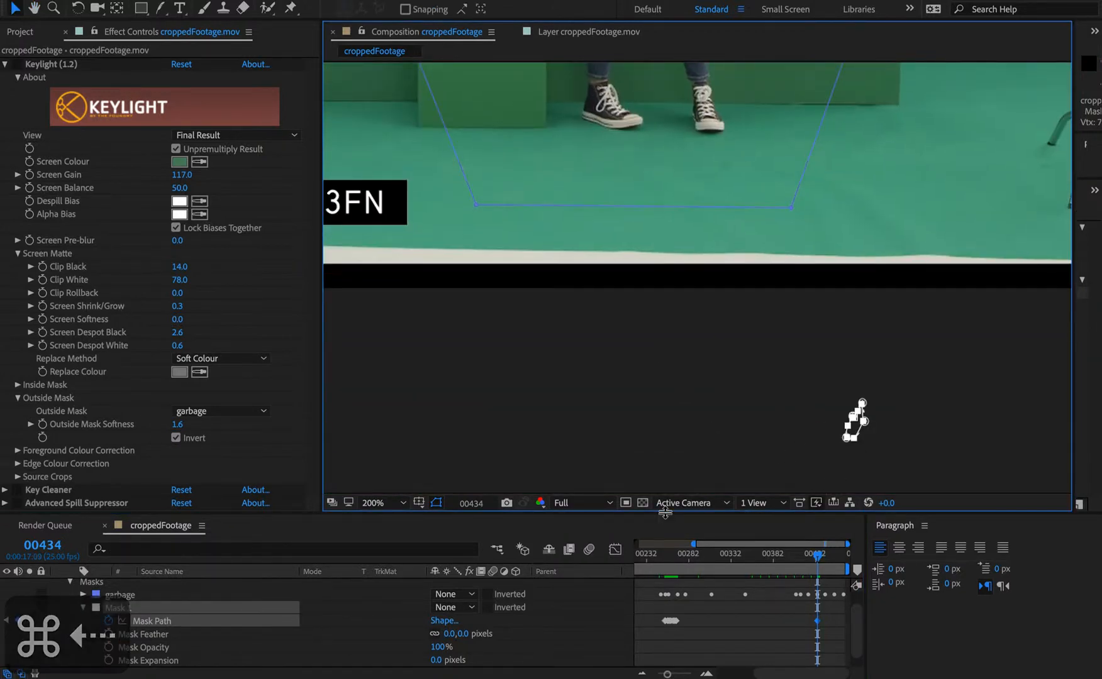
{"action": "key", "text": "super+Right"}
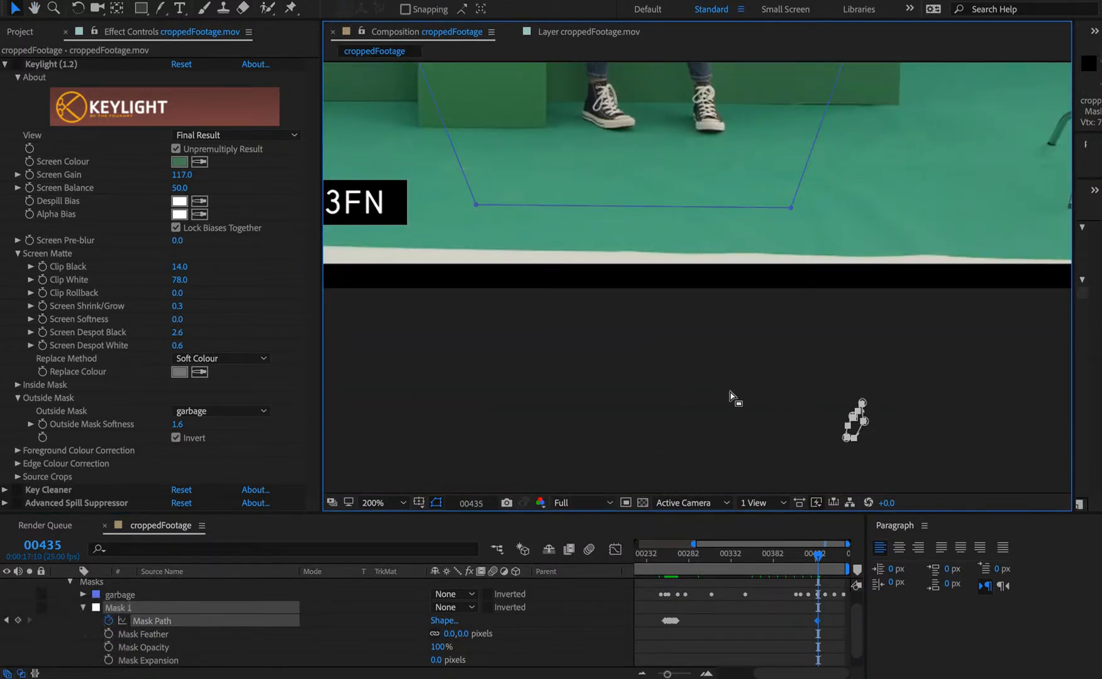
{"action": "left_click", "coordinate": [787, 380]}
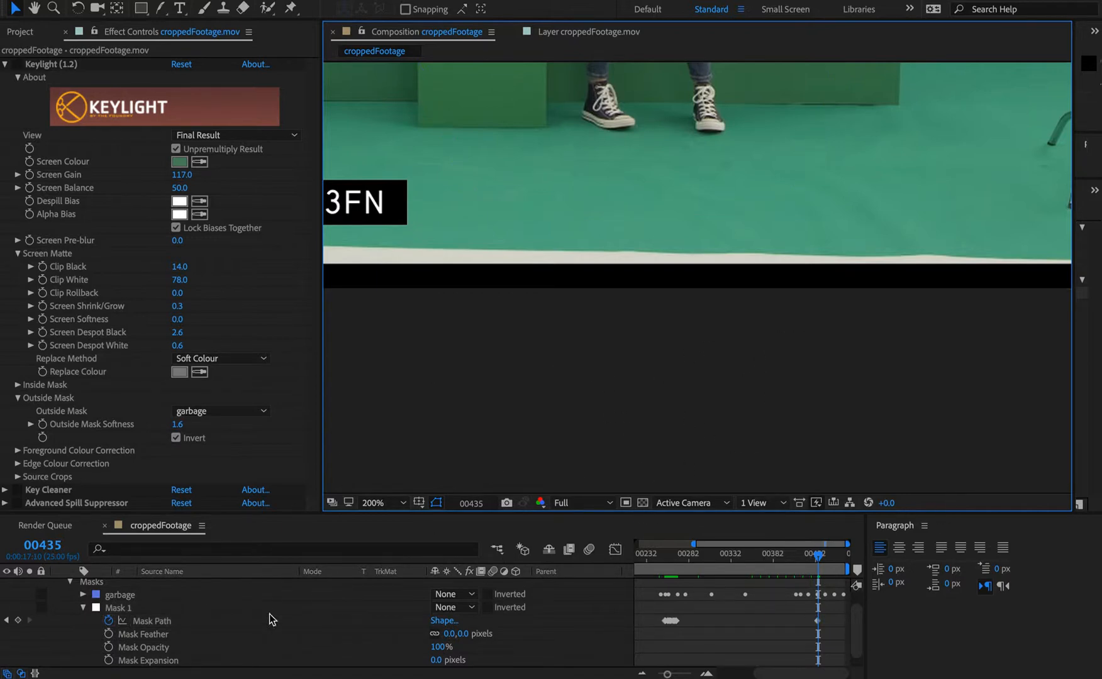
{"action": "scroll", "coordinate": [852, 642], "scroll_direction": "up", "scroll_amount": 1}
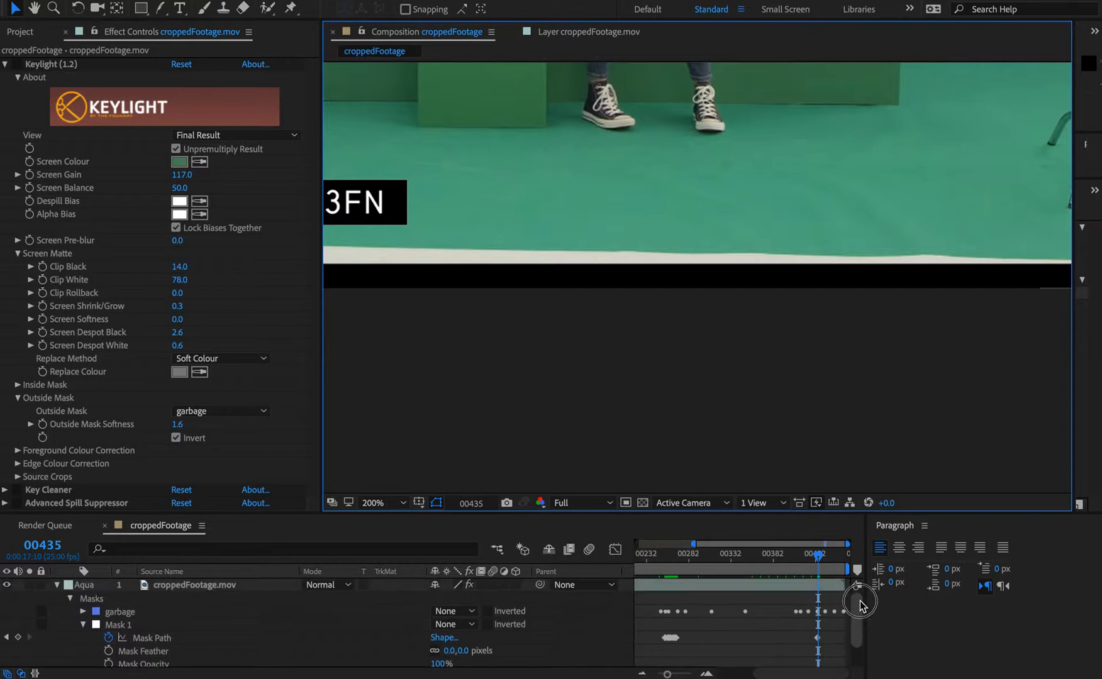
{"action": "left_click", "coordinate": [169, 588]}
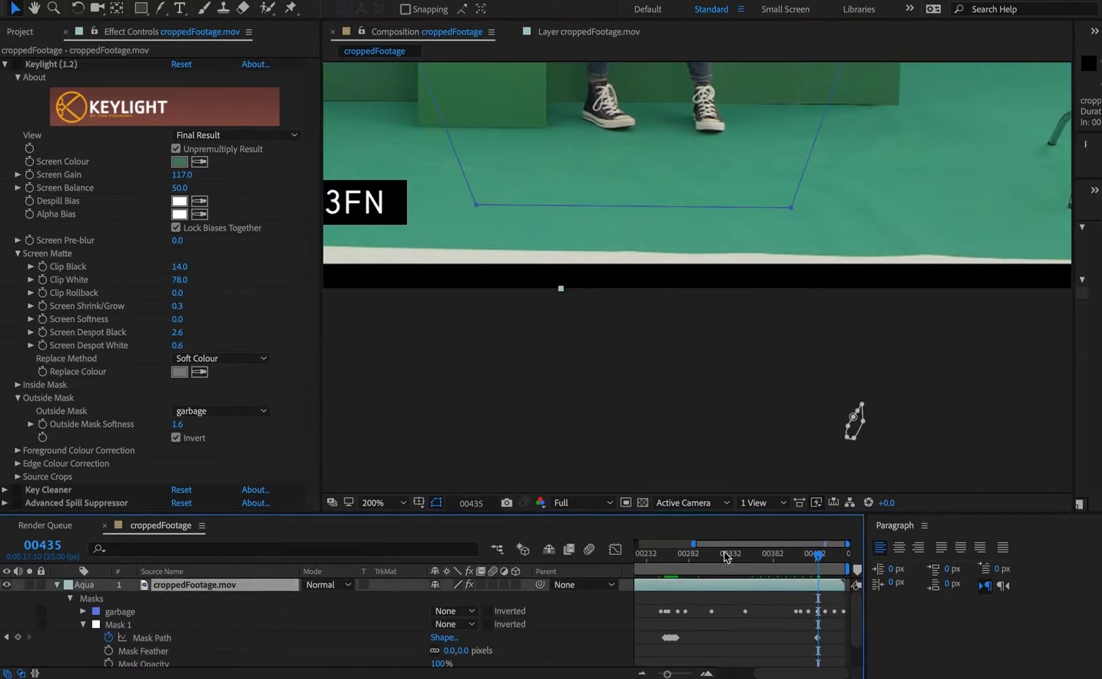
{"action": "left_click", "coordinate": [847, 442]}
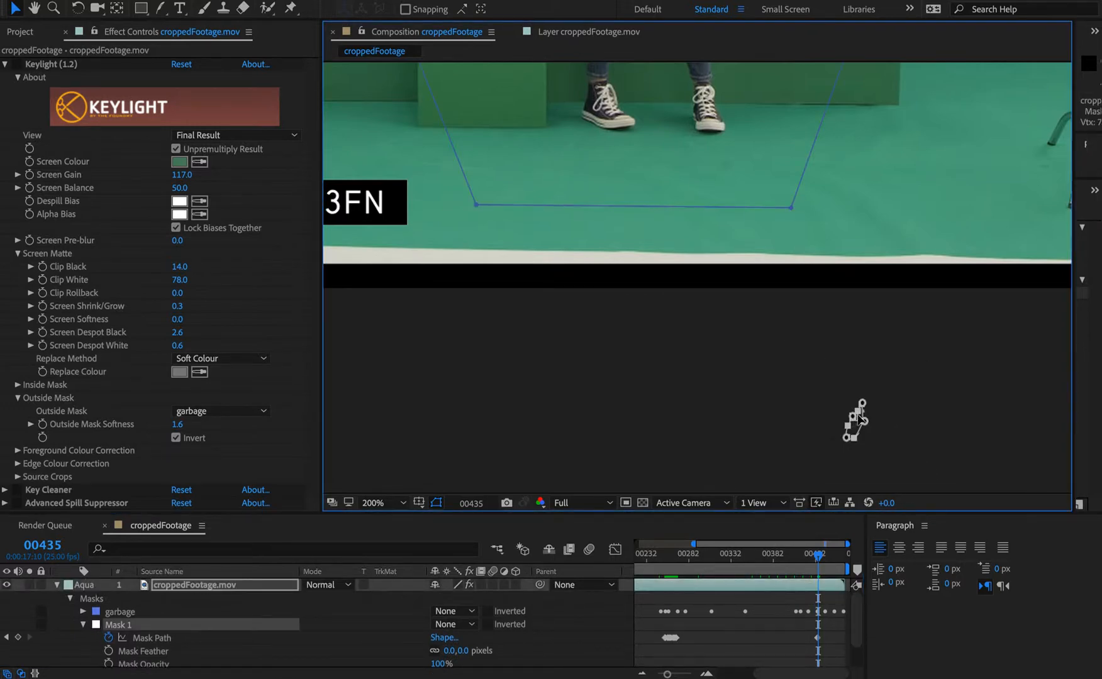
{"action": "left_click_drag", "start_coordinate": [646, 160], "coordinate": [708, 320]}
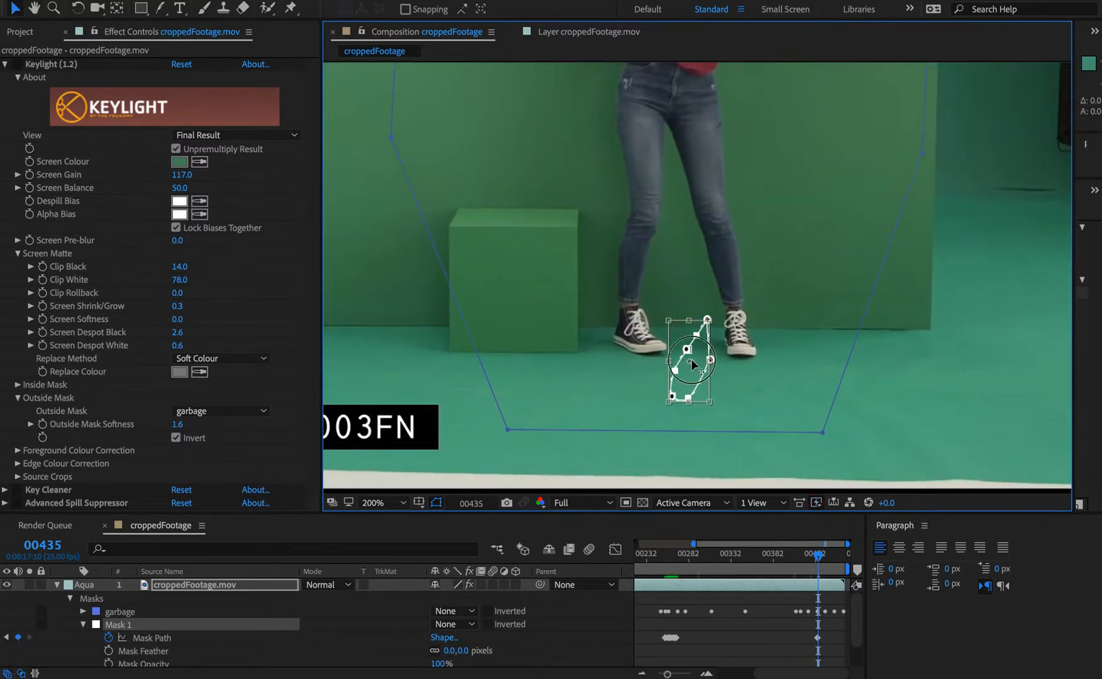
{"action": "left_click_drag", "start_coordinate": [691, 366], "coordinate": [603, 199]}
- Position Mask 1 over the hand holding the phone at frame 435 and scale it down to a narrower, shorter shape
{"action": "key", "text": "super+equal"}
{"action": "key", "text": "super+equal"}
{"action": "key", "text": "space"}
{"action": "left_click_drag", "start_coordinate": [399, 129], "coordinate": [723, 430]}
{"action": "left_click_drag", "start_coordinate": [617, 361], "coordinate": [610, 351]}
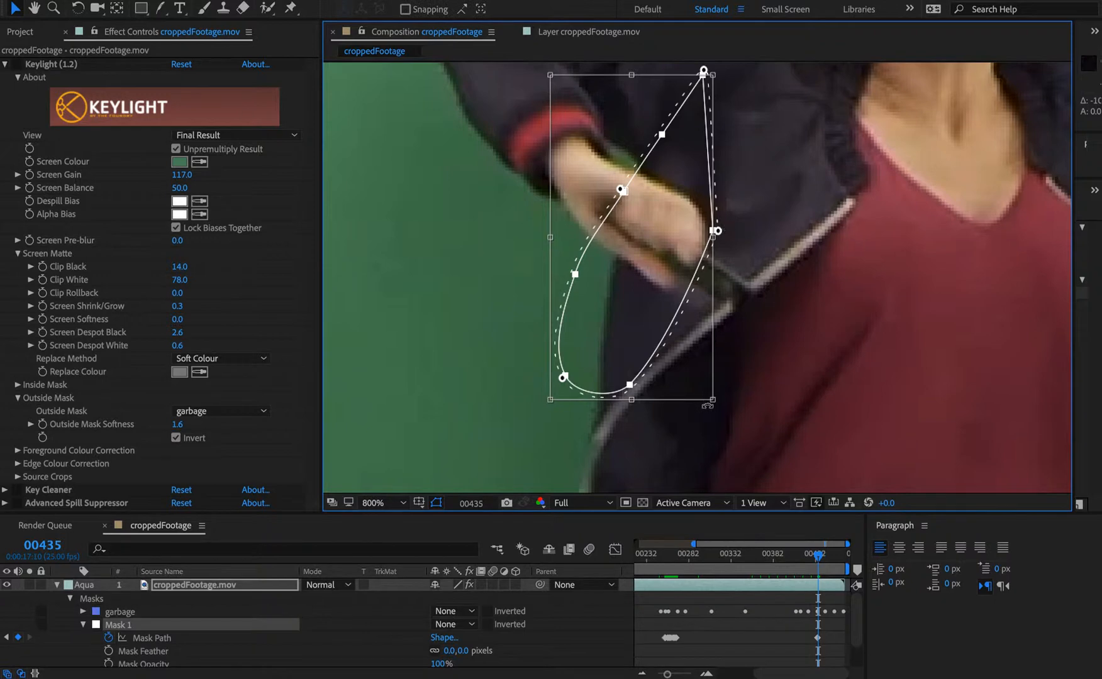
{"action": "left_click_drag", "start_coordinate": [711, 399], "coordinate": [614, 330]}
{"action": "key", "text": "Return"}
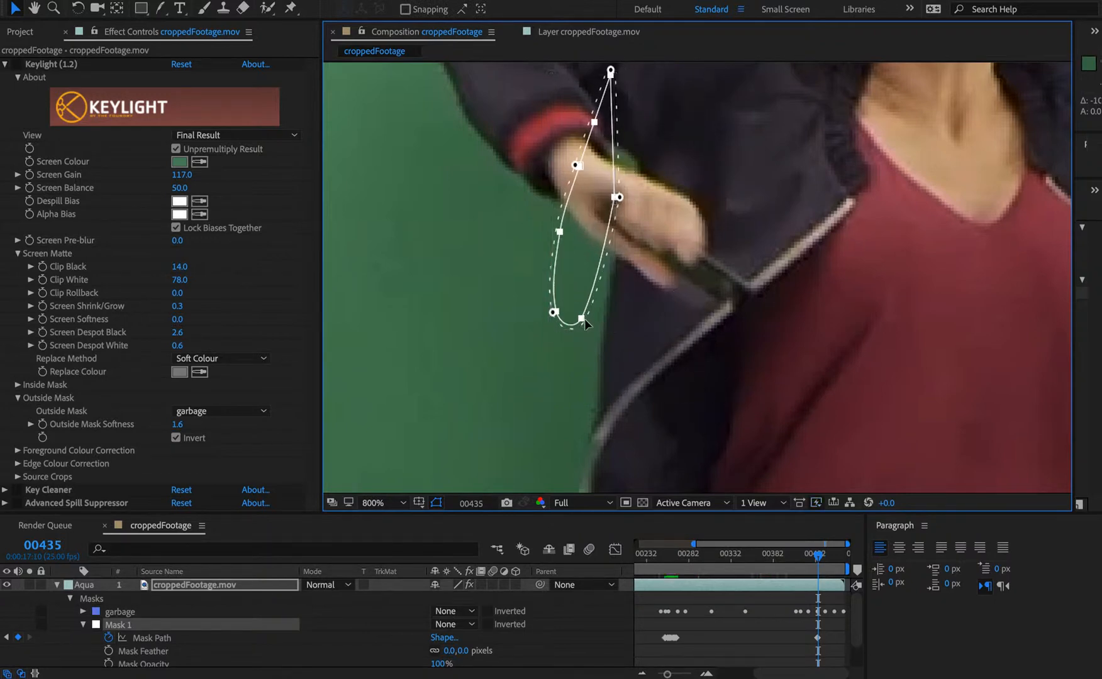
- Convert Mask 1's curved points to straight corners at frame 435
{"action": "left_click", "coordinate": [583, 321], "text": "alt+super"}
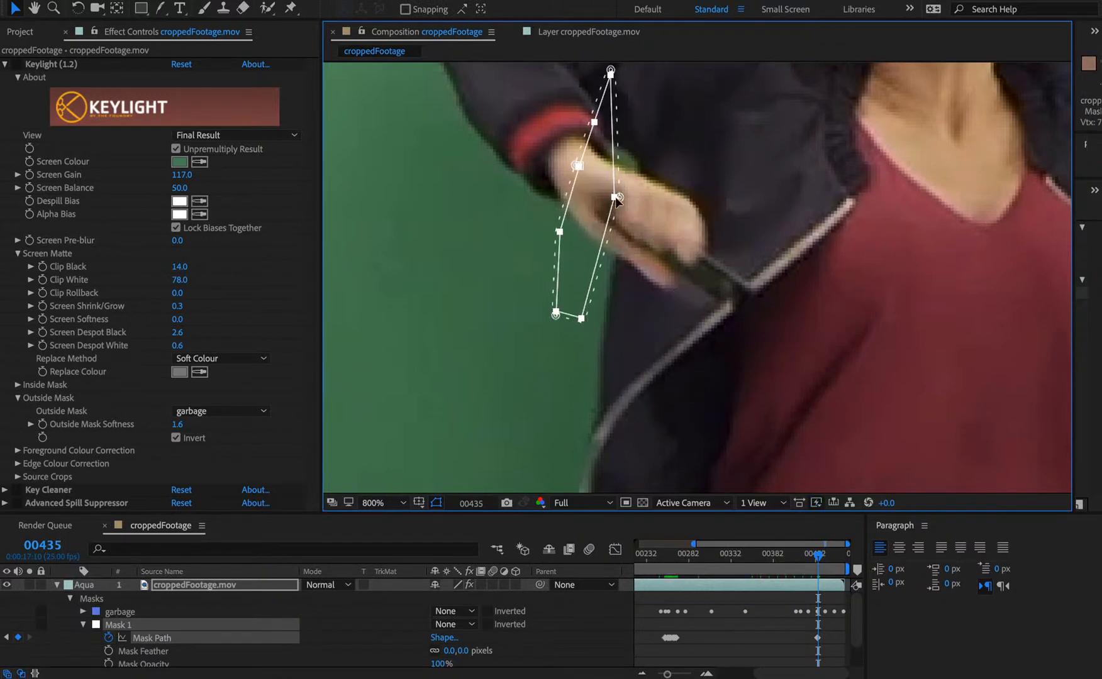
{"action": "left_click", "coordinate": [581, 319], "text": "alt+super"}
{"action": "left_click", "coordinate": [582, 319], "text": "alt+super"}
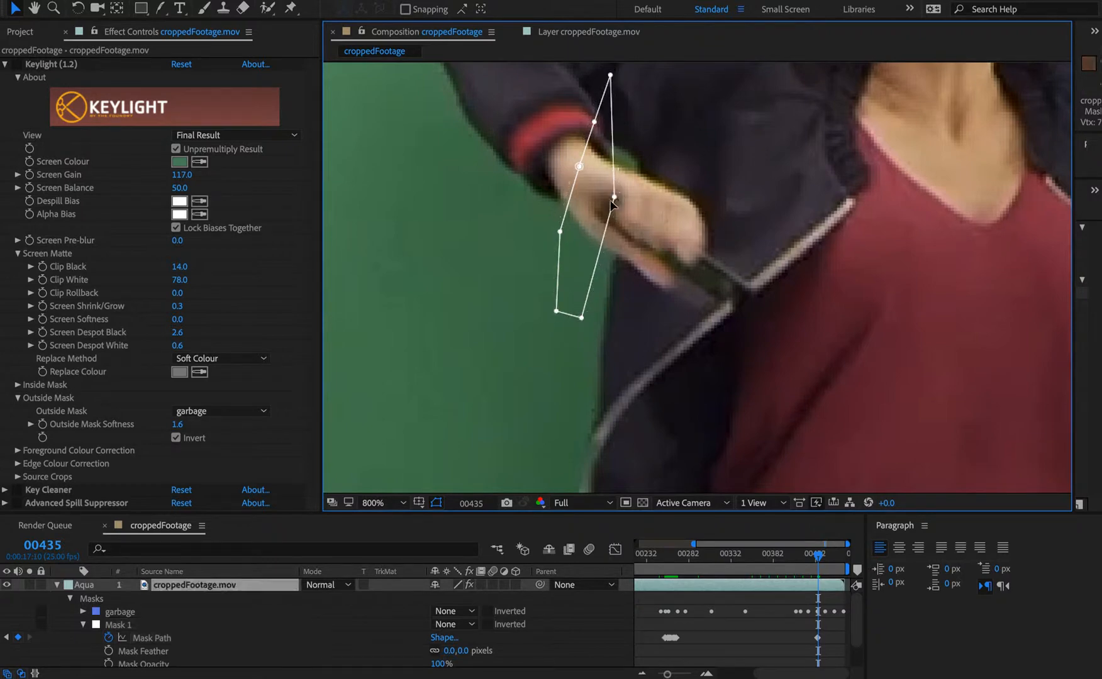
- At frame 435, move Mask 1's points around the phone, from its tip by the jacket zip back to the palm
{"action": "left_click_drag", "start_coordinate": [614, 197], "coordinate": [742, 305]}
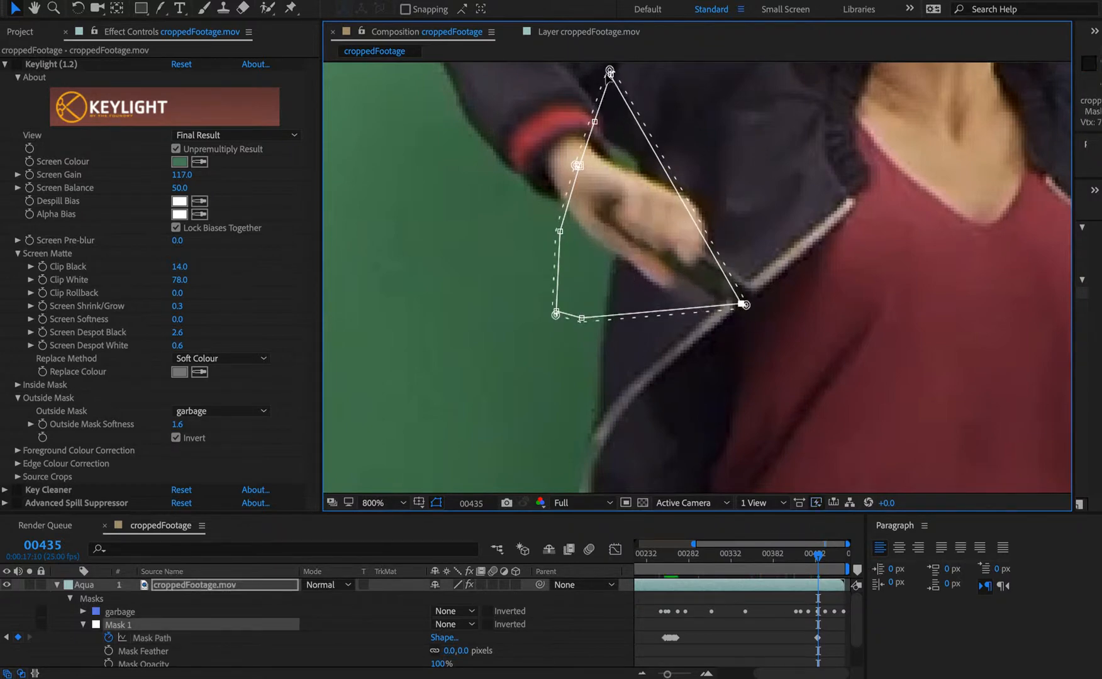
{"action": "left_click_drag", "start_coordinate": [610, 71], "coordinate": [754, 286]}
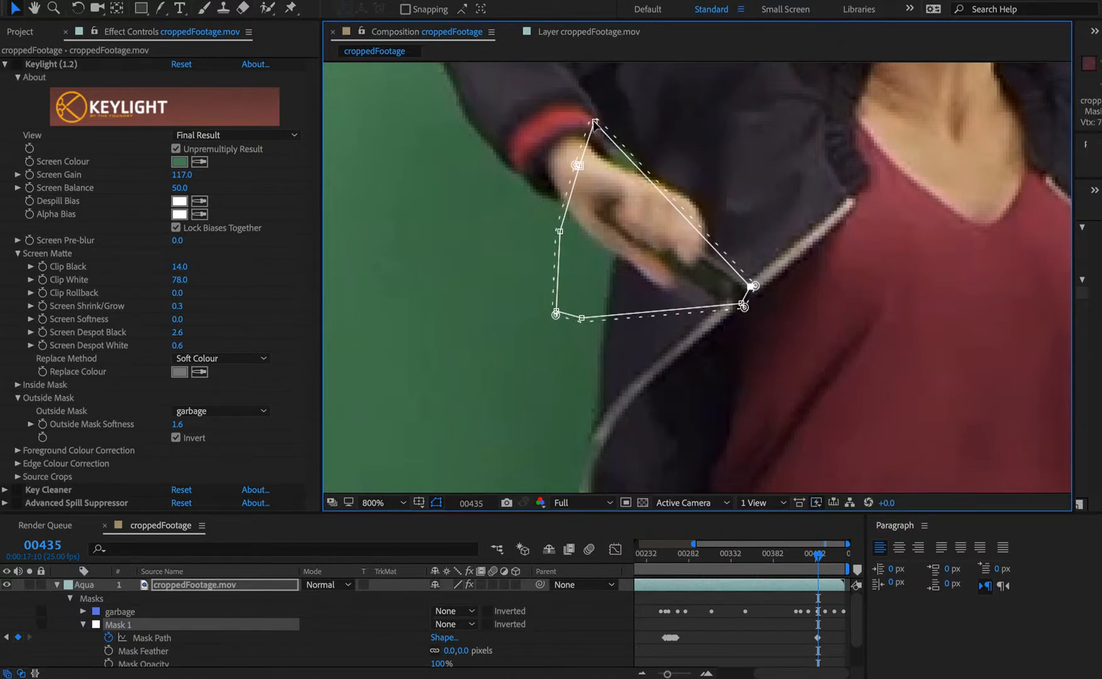
{"action": "left_click_drag", "start_coordinate": [595, 121], "coordinate": [601, 195]}
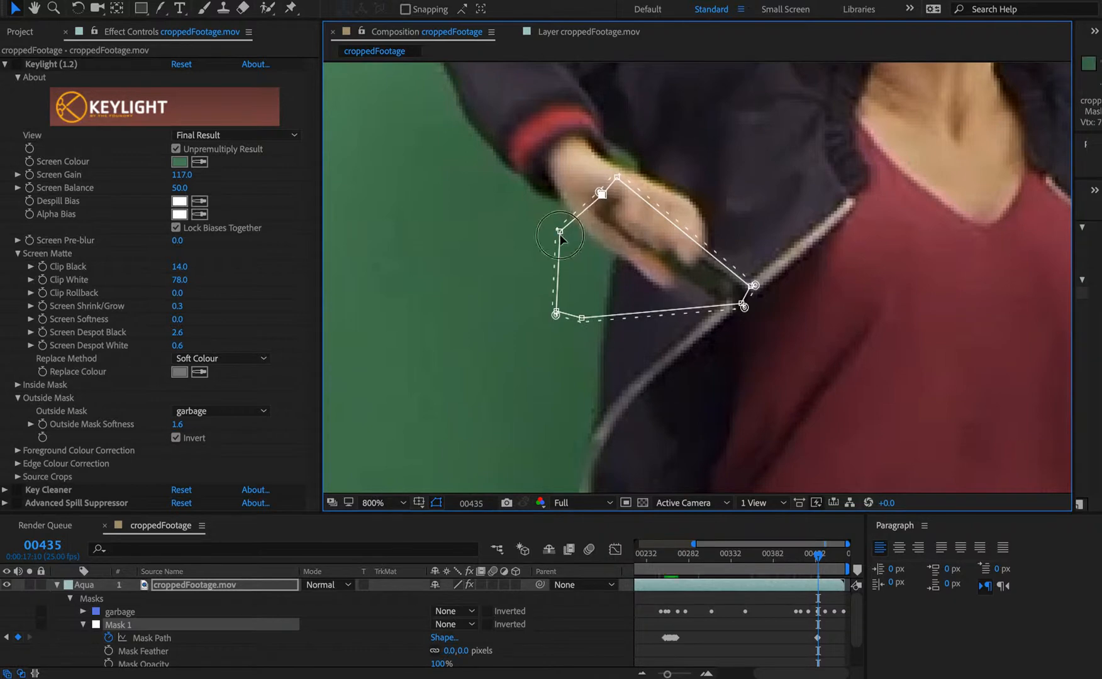
{"action": "left_click_drag", "start_coordinate": [560, 234], "coordinate": [595, 216]}
{"action": "left_click_drag", "start_coordinate": [556, 312], "coordinate": [606, 237]}
{"action": "left_click_drag", "start_coordinate": [581, 318], "coordinate": [646, 261]}
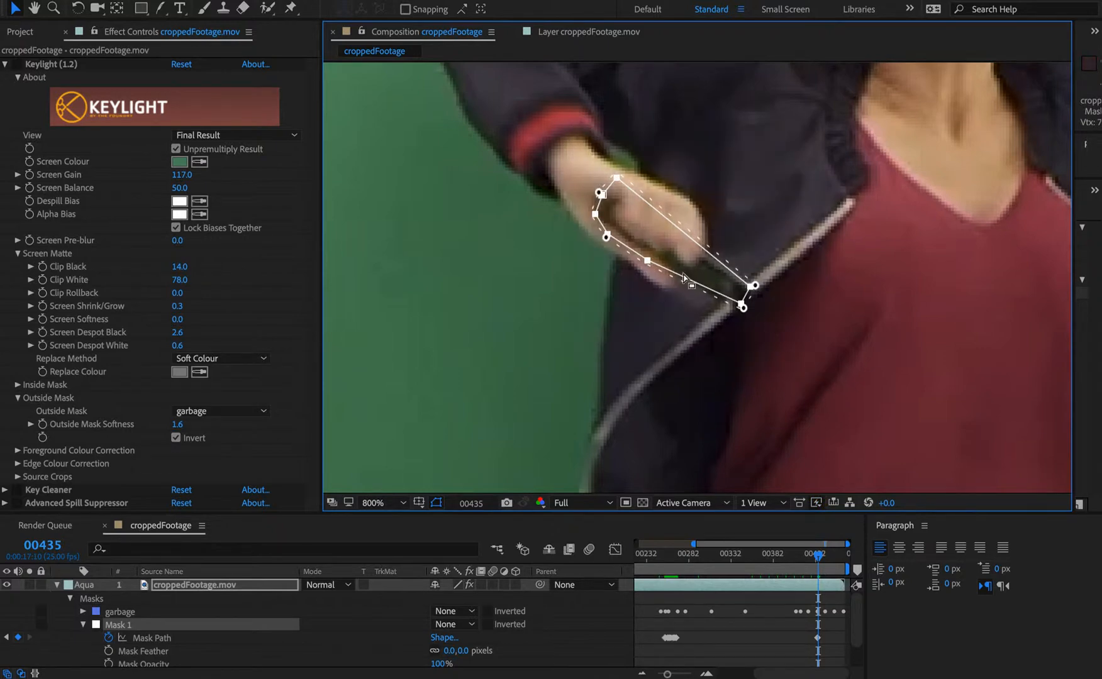
- Round Mask 1's two corner points at the phone's outer end at frame 435
{"action": "left_click", "coordinate": [741, 304], "text": "ctrl+alt"}
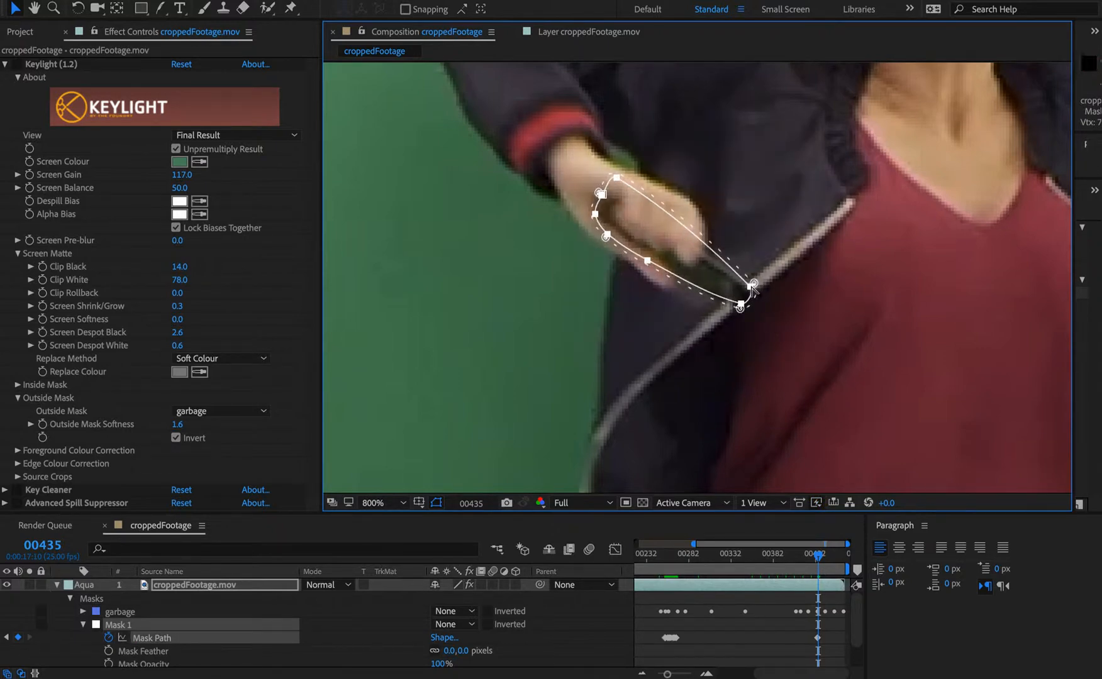
{"action": "key", "text": "ctrl+z"}
{"action": "left_click_drag", "start_coordinate": [752, 286], "coordinate": [753, 298]}
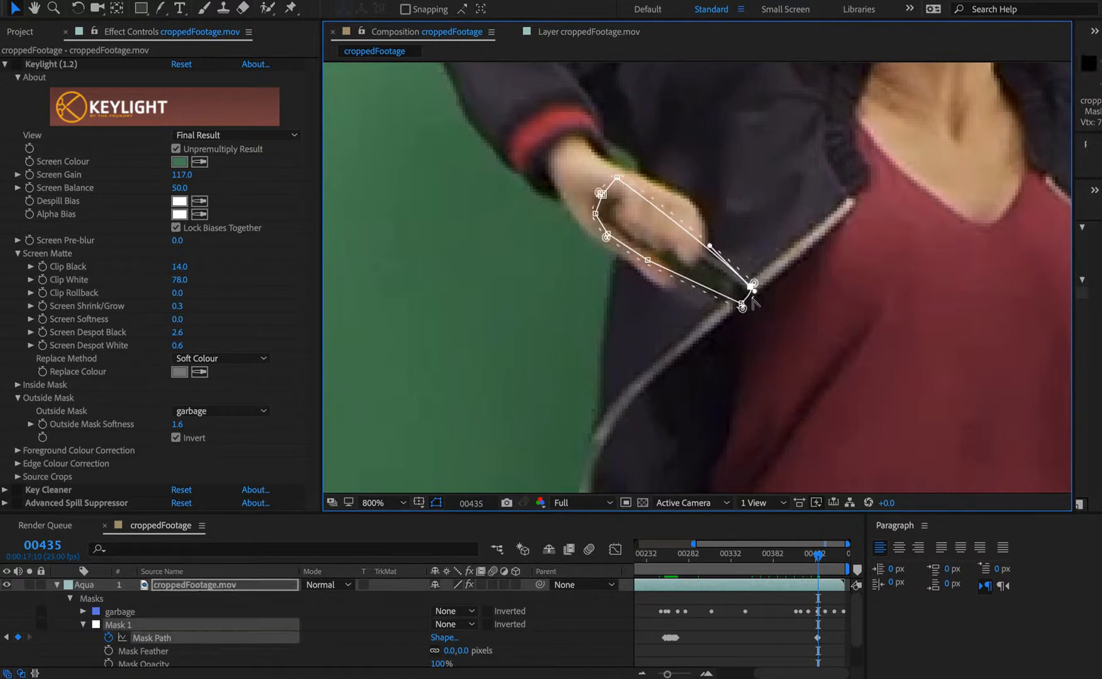
{"action": "left_click", "coordinate": [741, 306], "text": "ctrl+alt"}
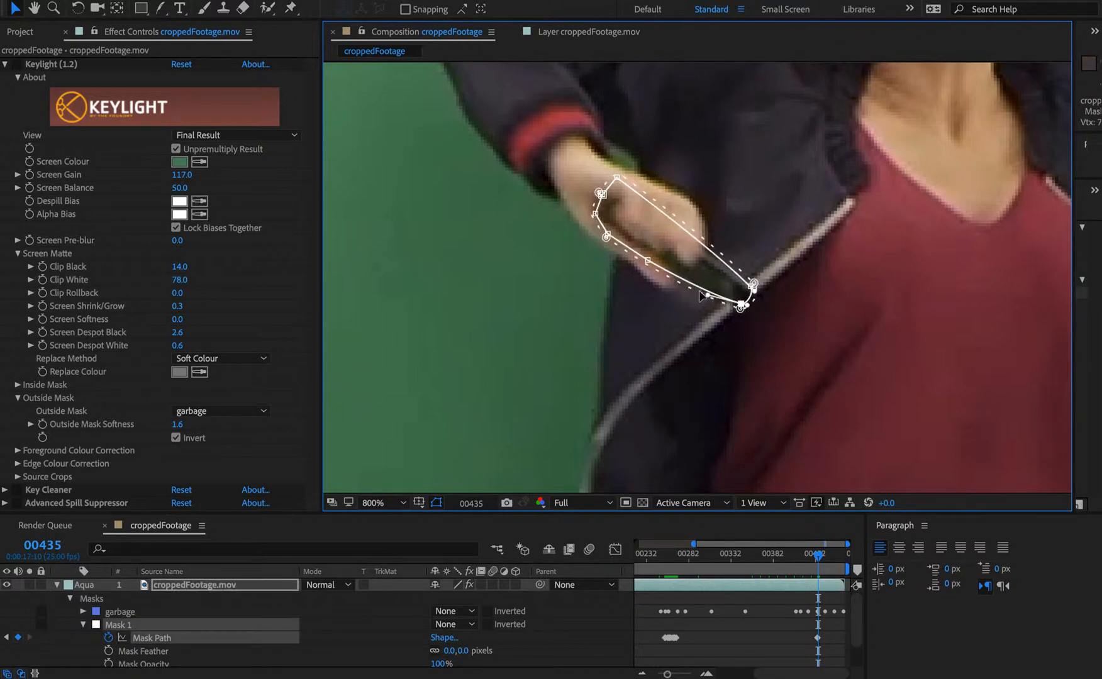
- At frame 437, move the whole of Mask 1 onto the phone's new position in the raised hand
{"action": "left_click_drag", "start_coordinate": [568, 146], "coordinate": [849, 400]}
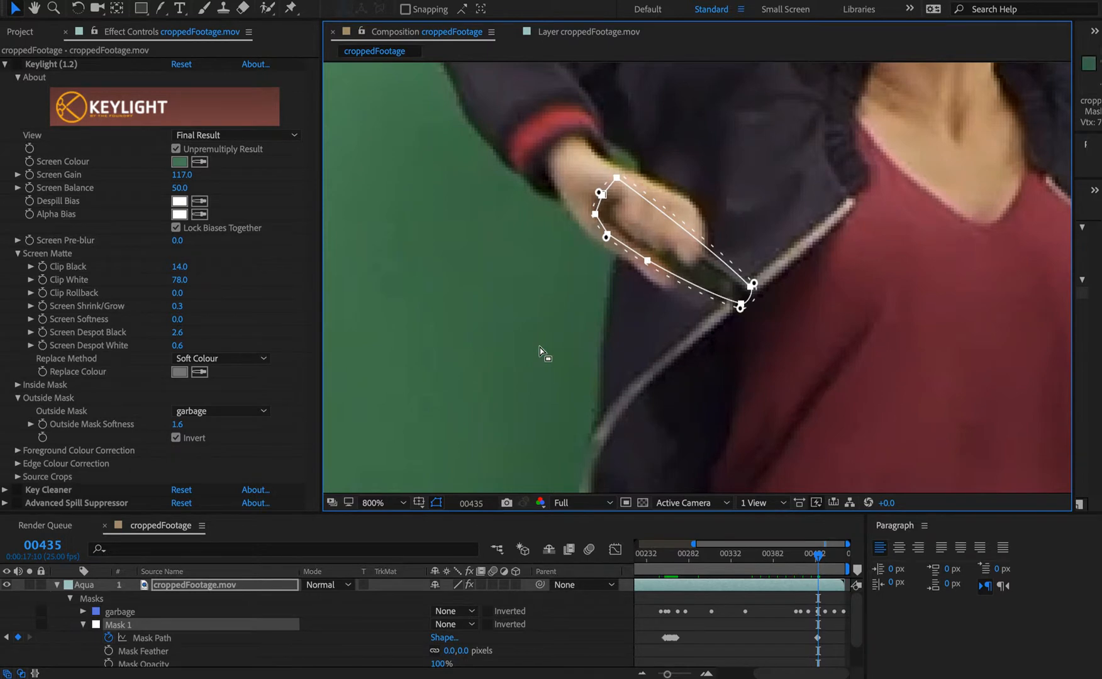
{"action": "key", "text": "super+Right"}
{"action": "key", "text": "super+Right"}
{"action": "key", "text": "space"}
{"action": "left_click_drag", "start_coordinate": [734, 337], "coordinate": [797, 460]}
{"action": "left_click_drag", "start_coordinate": [670, 275], "coordinate": [548, 176]}
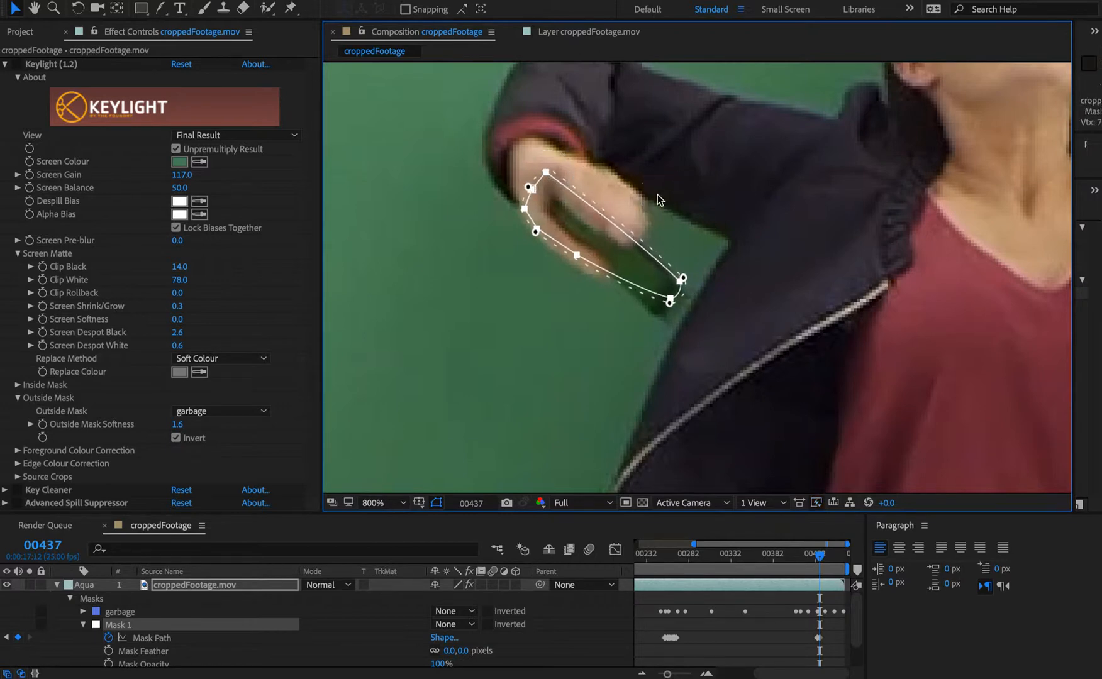
- At frame 437, adjust Mask 1's outer corners, lower edge and palm-side points to fit the phone's outline
{"action": "left_click", "coordinate": [587, 328]}
{"action": "left_click_drag", "start_coordinate": [676, 302], "coordinate": [634, 302]}
{"action": "left_click_drag", "start_coordinate": [577, 254], "coordinate": [542, 221]}
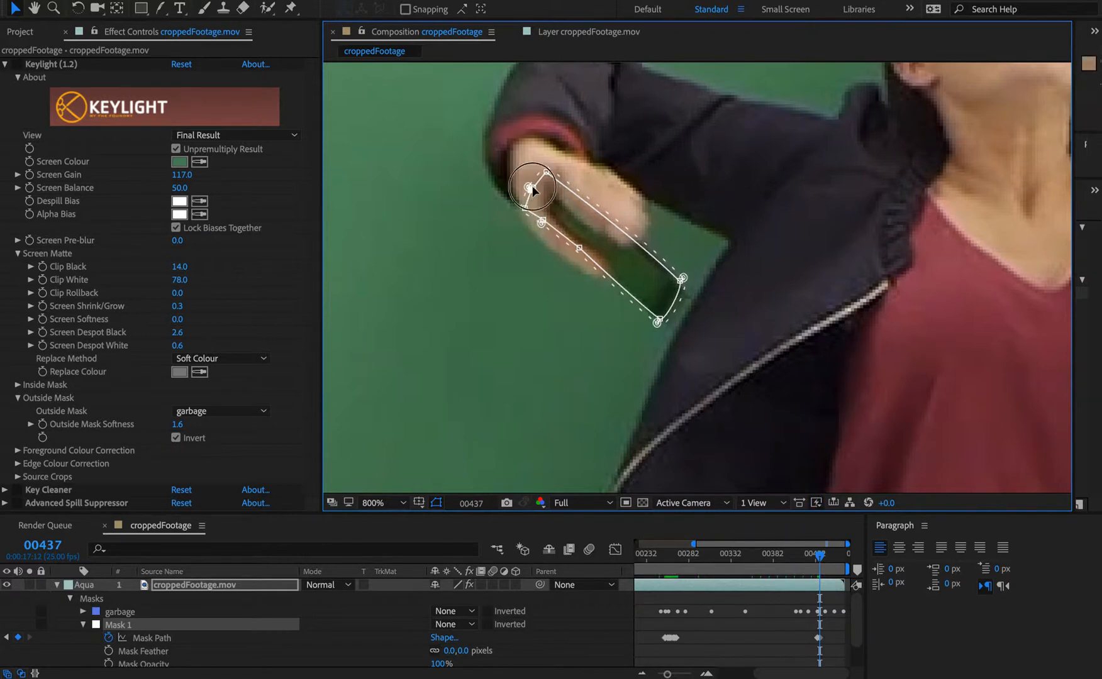
{"action": "left_click_drag", "start_coordinate": [547, 173], "coordinate": [554, 167]}
{"action": "left_click_drag", "start_coordinate": [525, 208], "coordinate": [533, 202]}
{"action": "left_click_drag", "start_coordinate": [680, 281], "coordinate": [682, 283]}
{"action": "left_click_drag", "start_coordinate": [475, 143], "coordinate": [780, 406]}
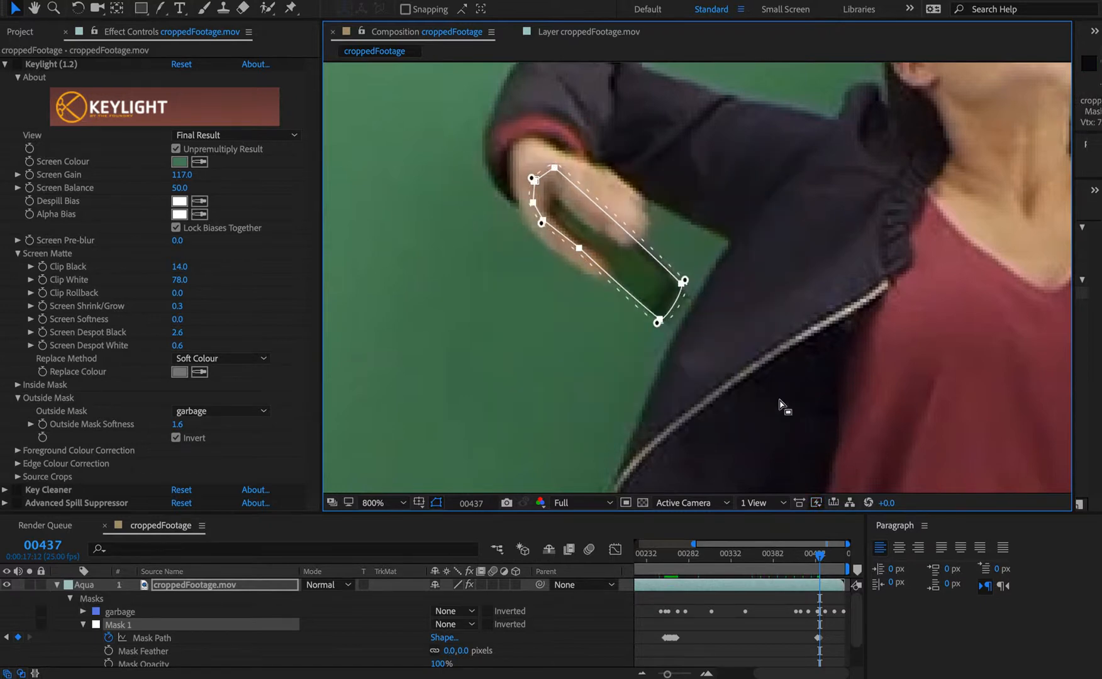
- At frame 439, move the whole of Mask 1 onto the phone and adjust its lower-edge point beside the fingers
{"action": "key", "text": "super+Right"}
{"action": "key", "text": "super+Right"}
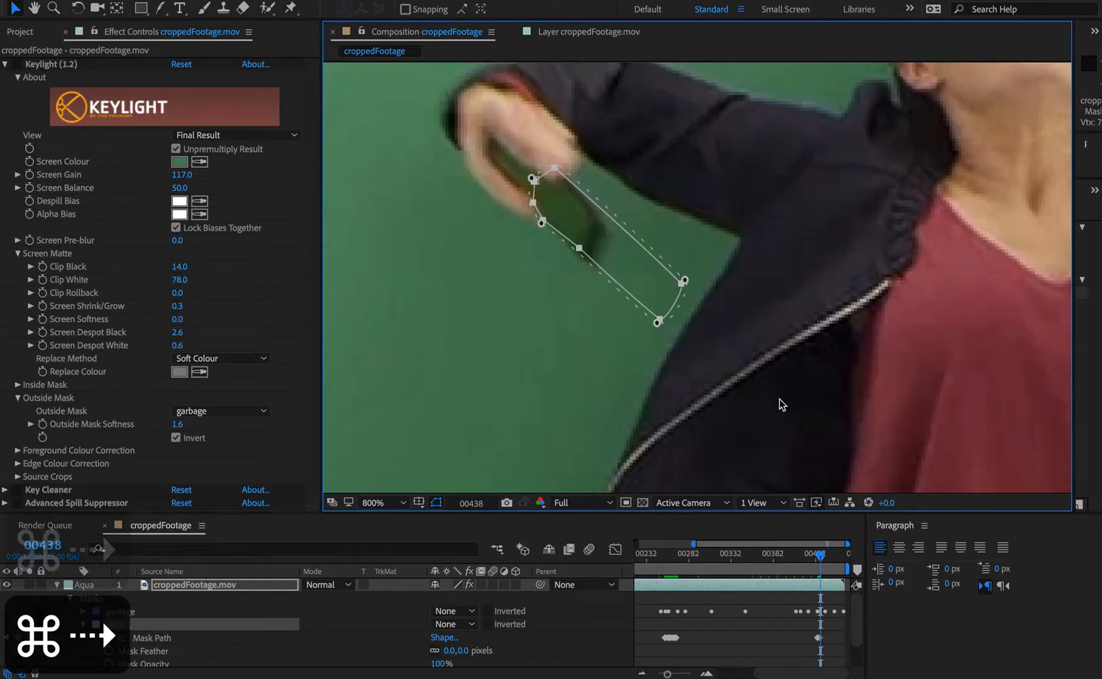
{"action": "left_click_drag", "start_coordinate": [554, 167], "coordinate": [576, 219]}
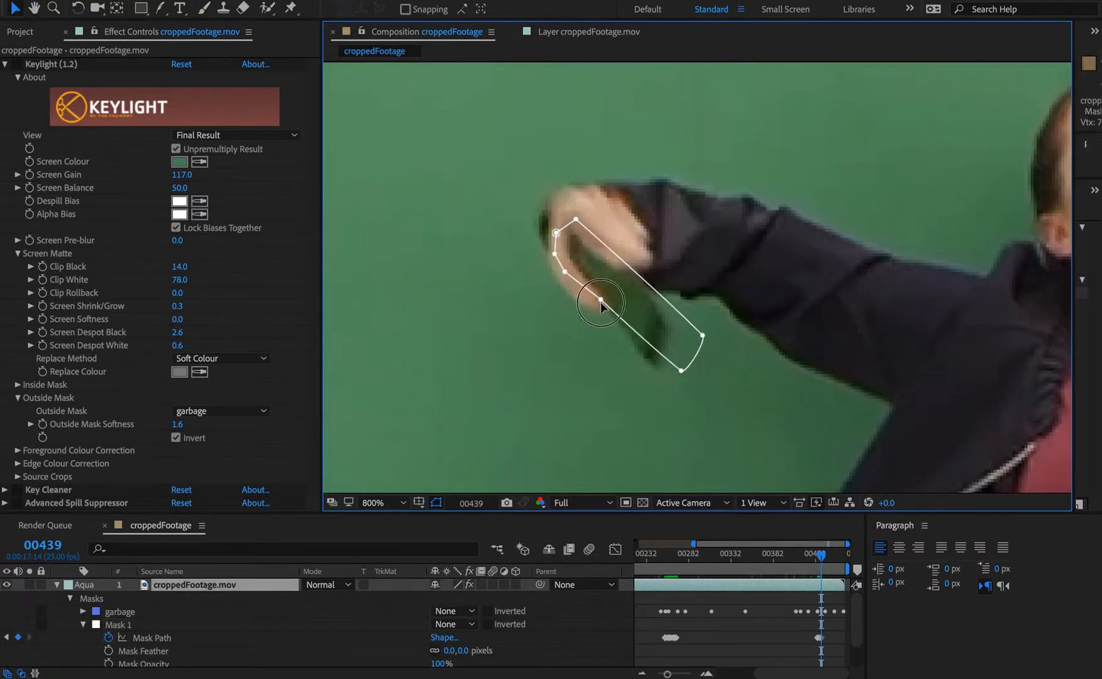
{"action": "left_click", "coordinate": [599, 302]}
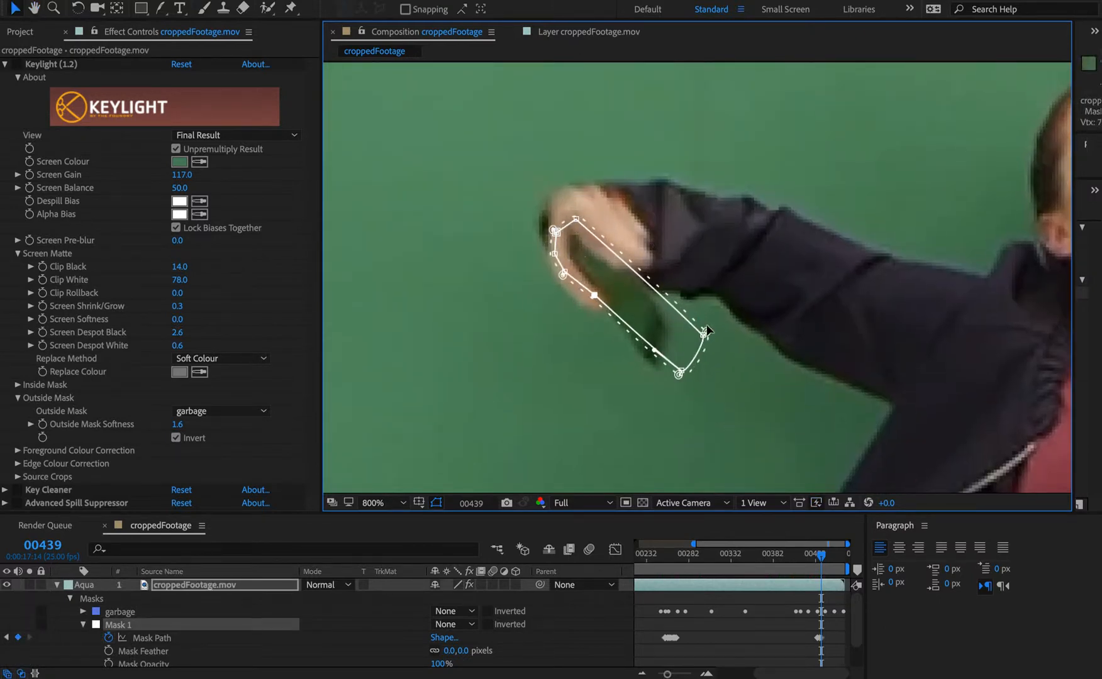
- At frame 439, pull Mask 1's two outer corners in to fit the end of the phone
{"action": "left_click_drag", "start_coordinate": [701, 337], "coordinate": [661, 318]}
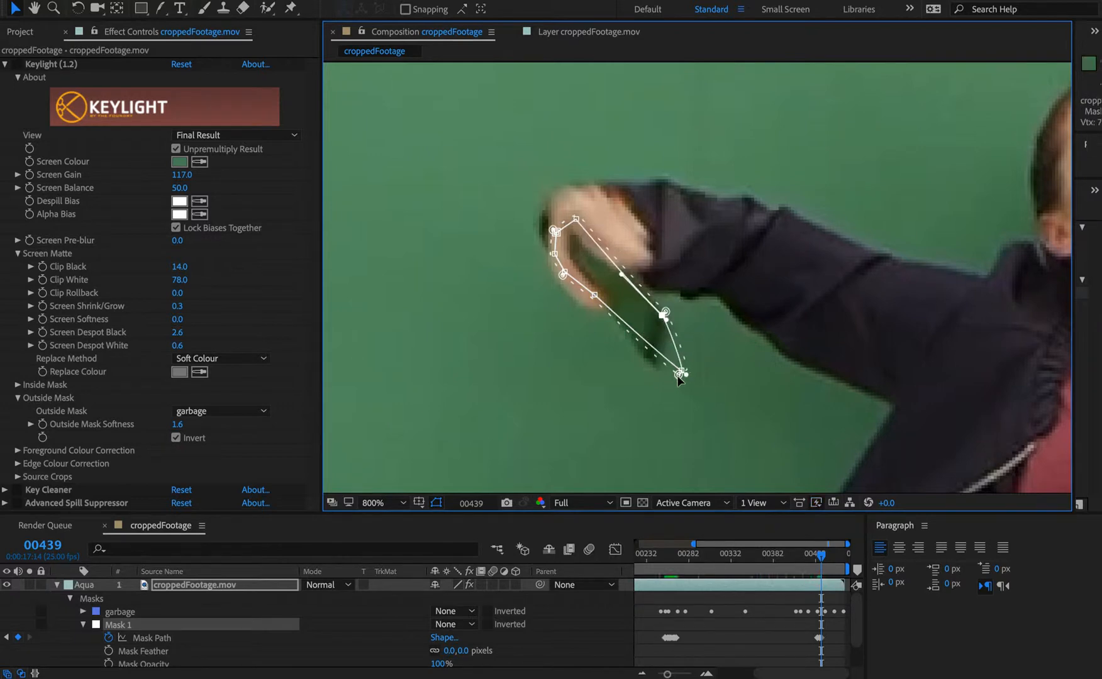
{"action": "left_click_drag", "start_coordinate": [675, 377], "coordinate": [649, 367]}
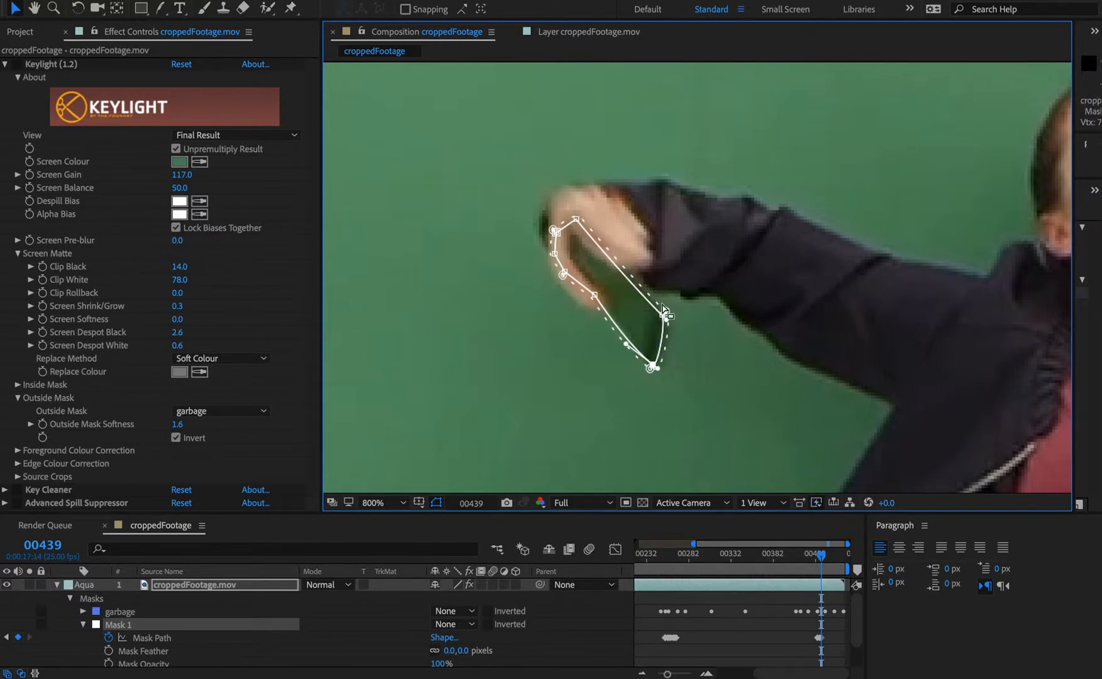
{"action": "left_click_drag", "start_coordinate": [663, 314], "coordinate": [667, 317]}
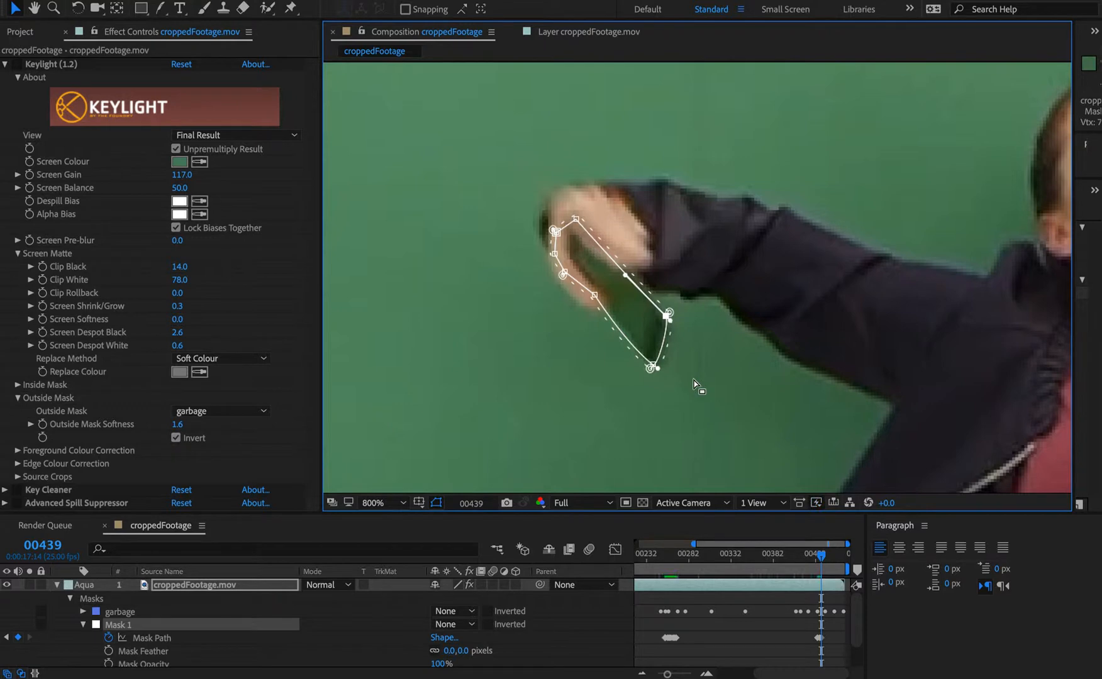
{"action": "key", "text": "super+Left"}
{"action": "key", "text": "super+Right"}
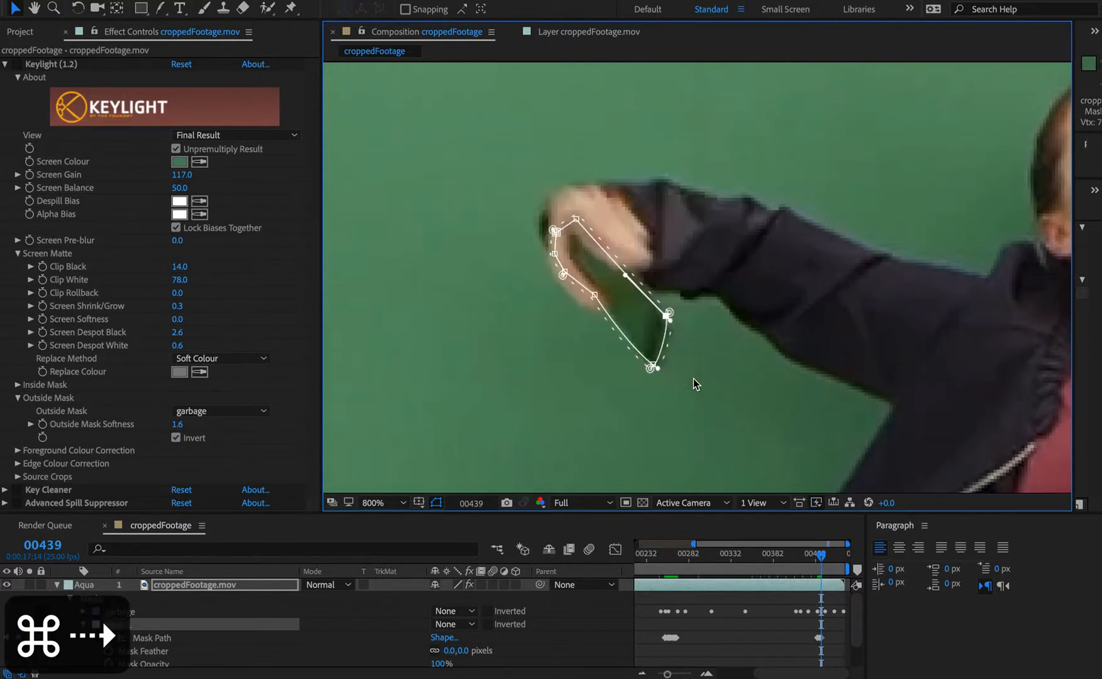
- At frame 440, move the whole of Mask 1 up to the phone's new position below the hand
{"action": "key", "text": "super+Right"}
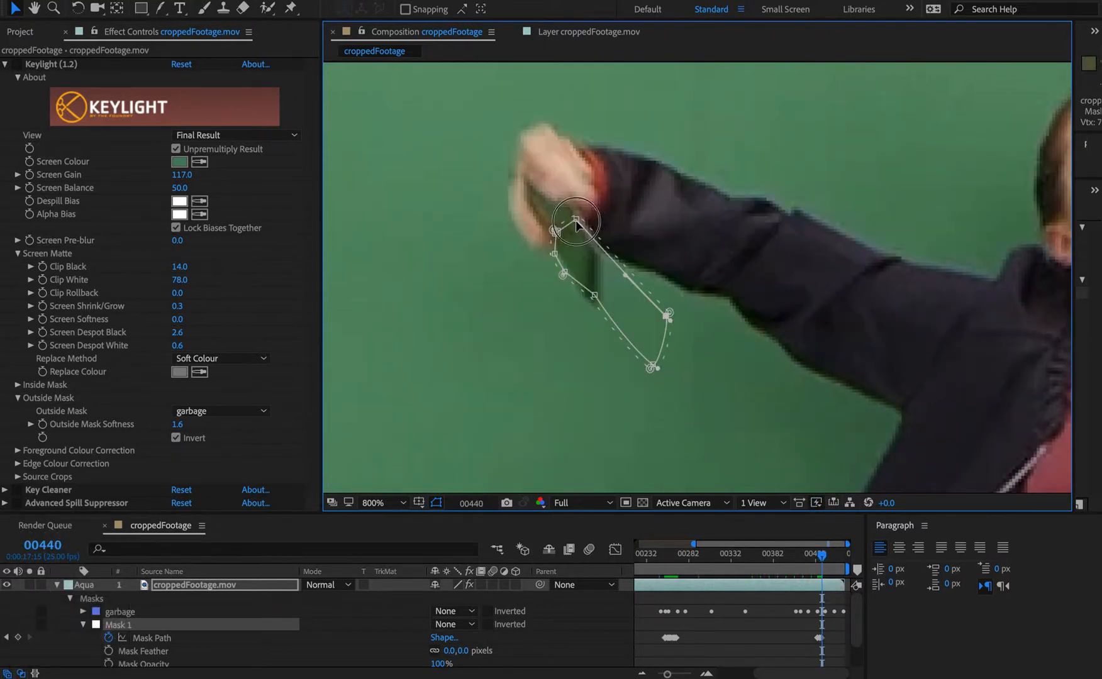
{"action": "double_click", "coordinate": [650, 283]}
{"action": "left_click_drag", "start_coordinate": [599, 305], "coordinate": [542, 243]}
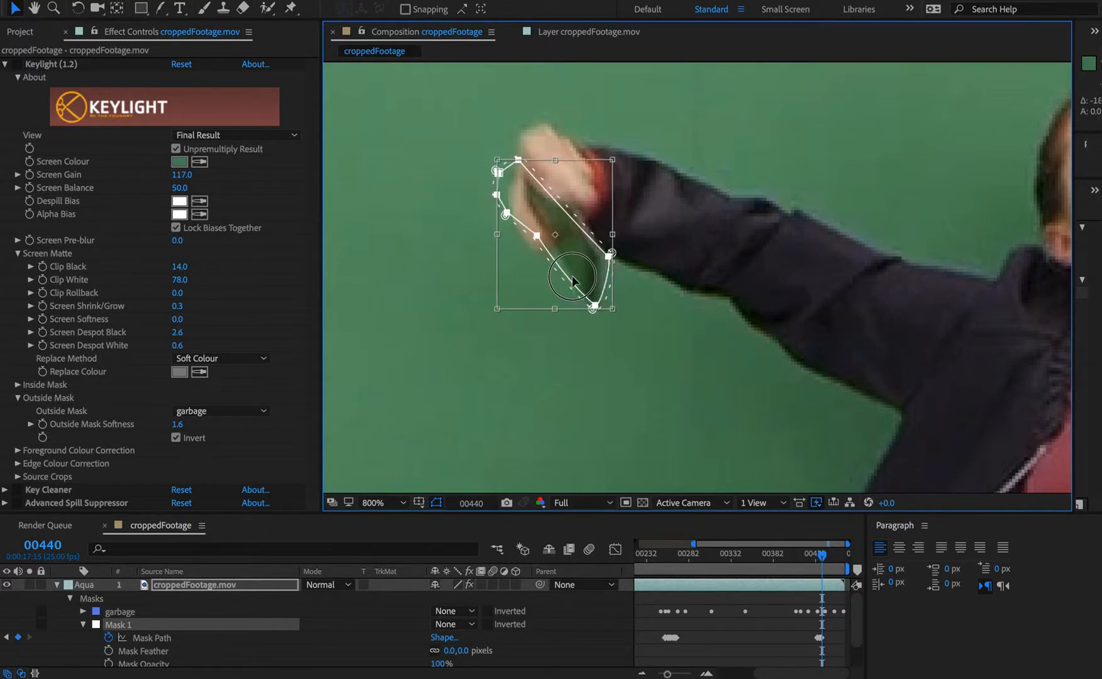
{"action": "double_click", "coordinate": [675, 287]}
{"action": "left_click", "coordinate": [631, 337]}
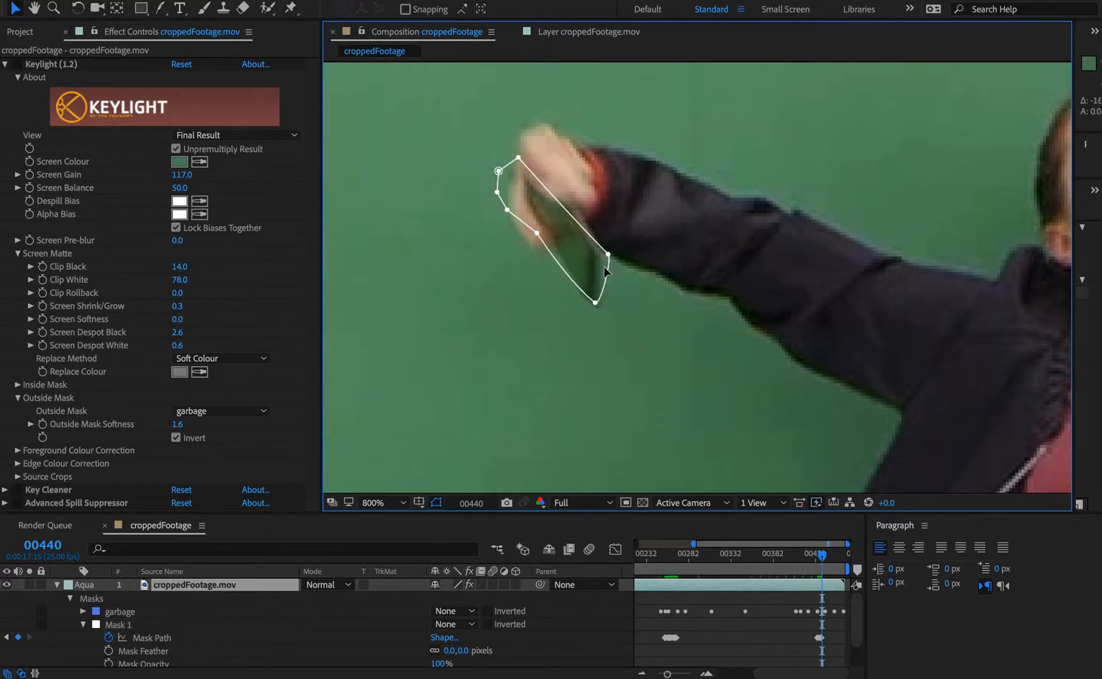
- At frame 440, fit Mask 1's outer corner and finger-side points to the phone, and compare with the neighbouring frame
{"action": "left_click_drag", "start_coordinate": [607, 254], "coordinate": [599, 248]}
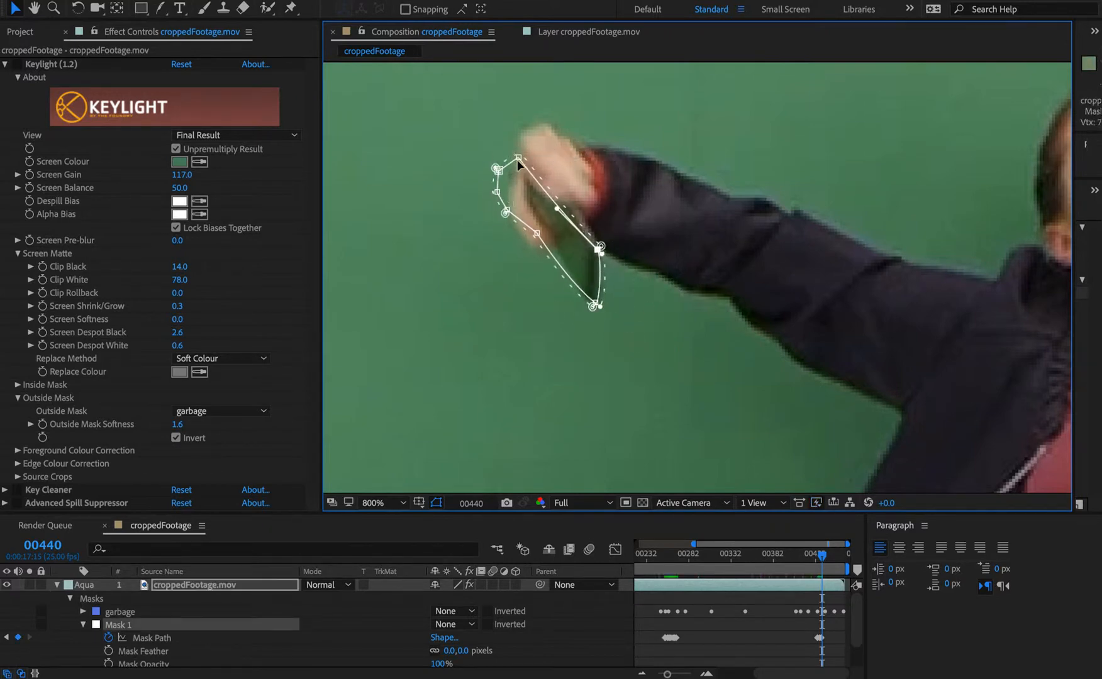
{"action": "left_click_drag", "start_coordinate": [518, 159], "coordinate": [520, 214]}
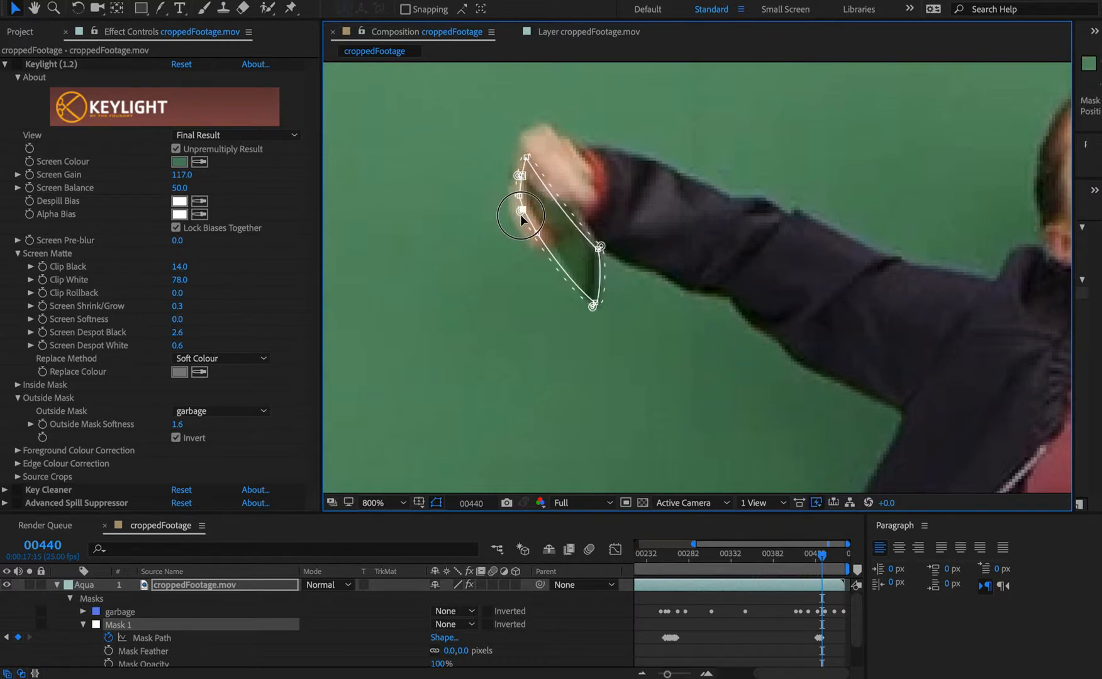
{"action": "left_click_drag", "start_coordinate": [543, 235], "coordinate": [549, 235]}
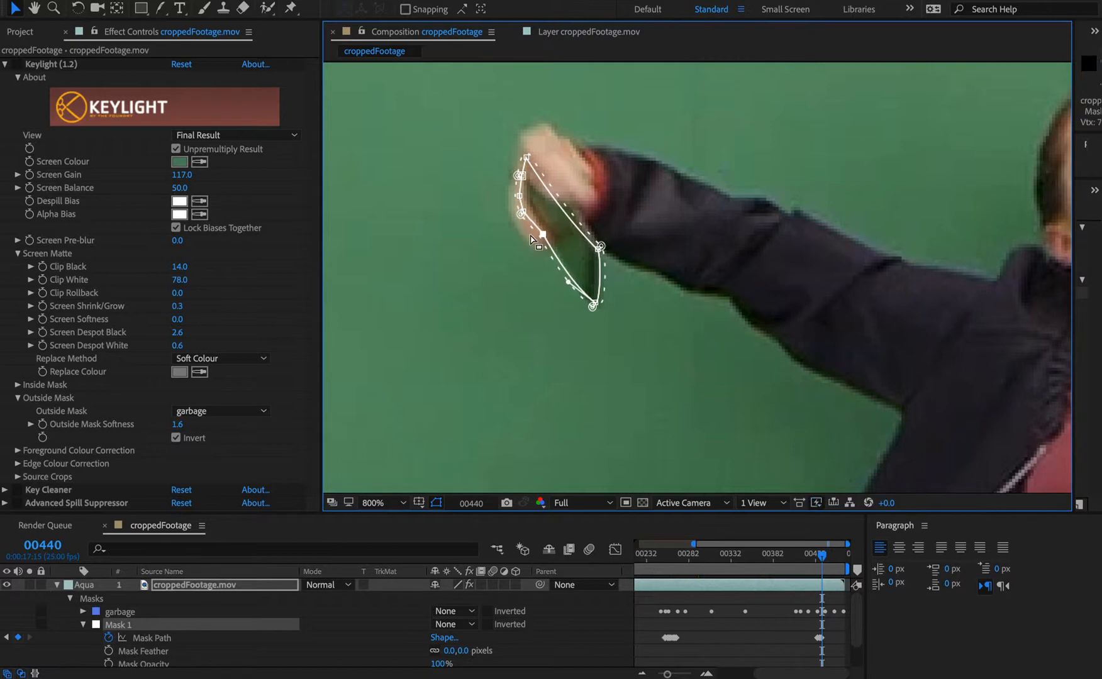
{"action": "key", "text": "super+Left"}
{"action": "key", "text": "super+Right"}
{"action": "key", "text": "super+Left"}
{"action": "key", "text": "super+Right"}
- At frame 442, move the whole of Mask 1 so its lower end covers the phone tip below the fist
{"action": "key", "text": "super+Right"}
{"action": "key", "text": "super+Right"}
{"action": "key", "text": "space"}
{"action": "left_click_drag", "start_coordinate": [386, 253], "coordinate": [510, 403]}
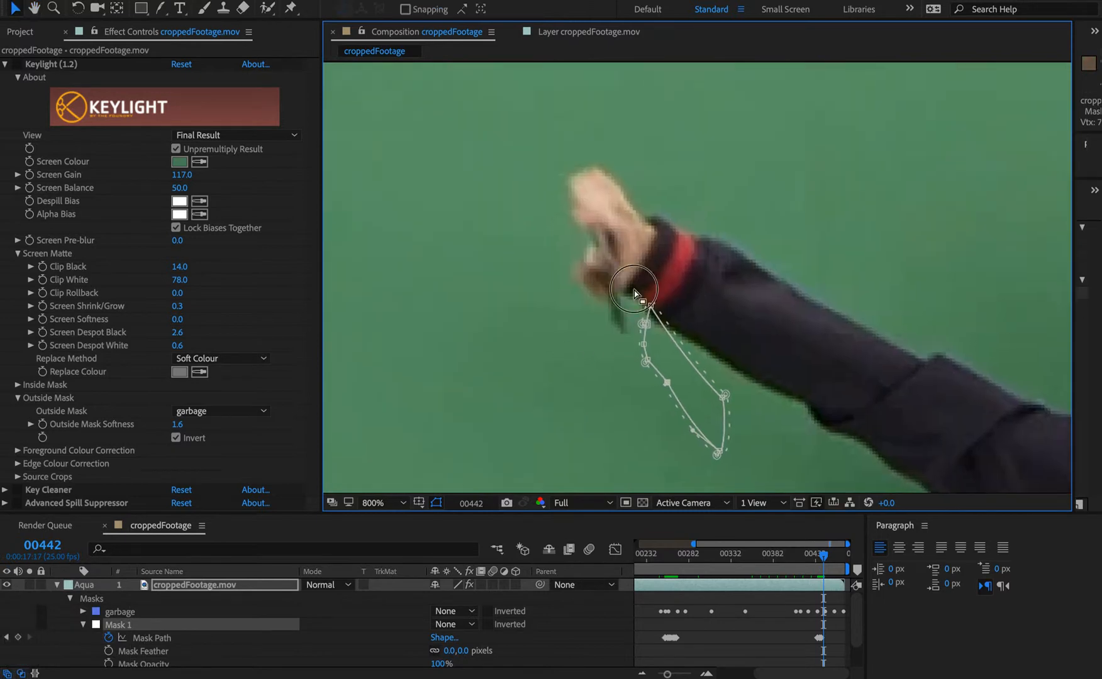
{"action": "left_click_drag", "start_coordinate": [632, 290], "coordinate": [795, 478]}
{"action": "left_click_drag", "start_coordinate": [722, 371], "coordinate": [600, 261]}
{"action": "left_click", "coordinate": [647, 256]}
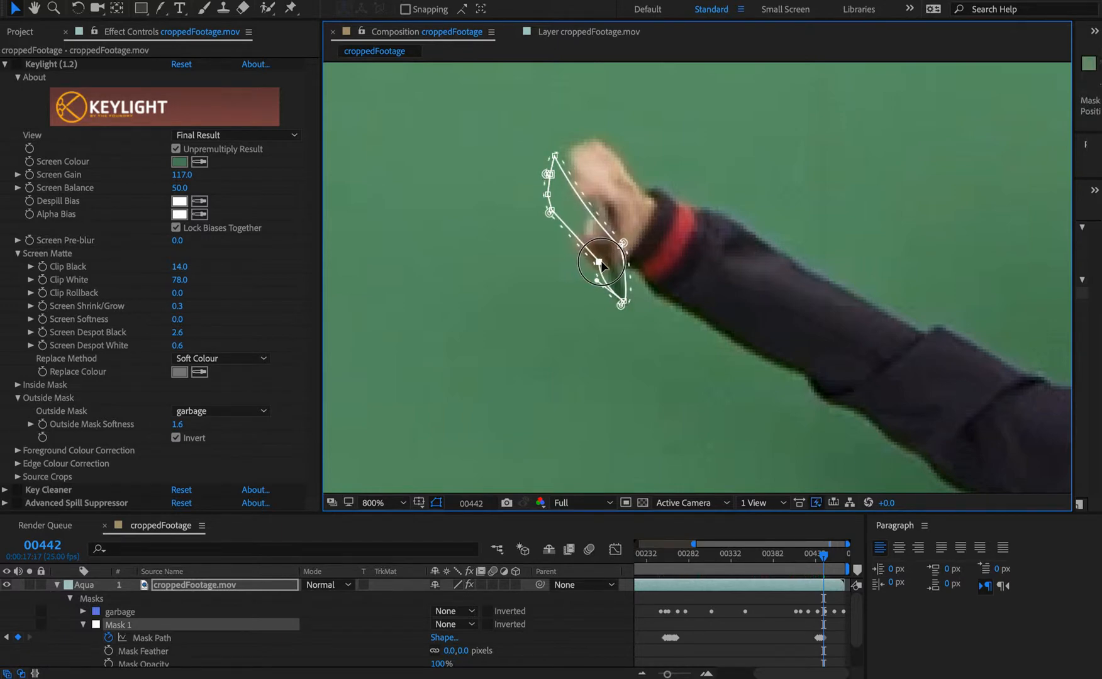
- At frame 442, draw Mask 1's upper points down into a narrow shape around the exposed end of the phone
{"action": "left_click_drag", "start_coordinate": [550, 212], "coordinate": [598, 247]}
{"action": "left_click_drag", "start_coordinate": [548, 194], "coordinate": [600, 230]}
{"action": "left_click_drag", "start_coordinate": [554, 157], "coordinate": [615, 238]}
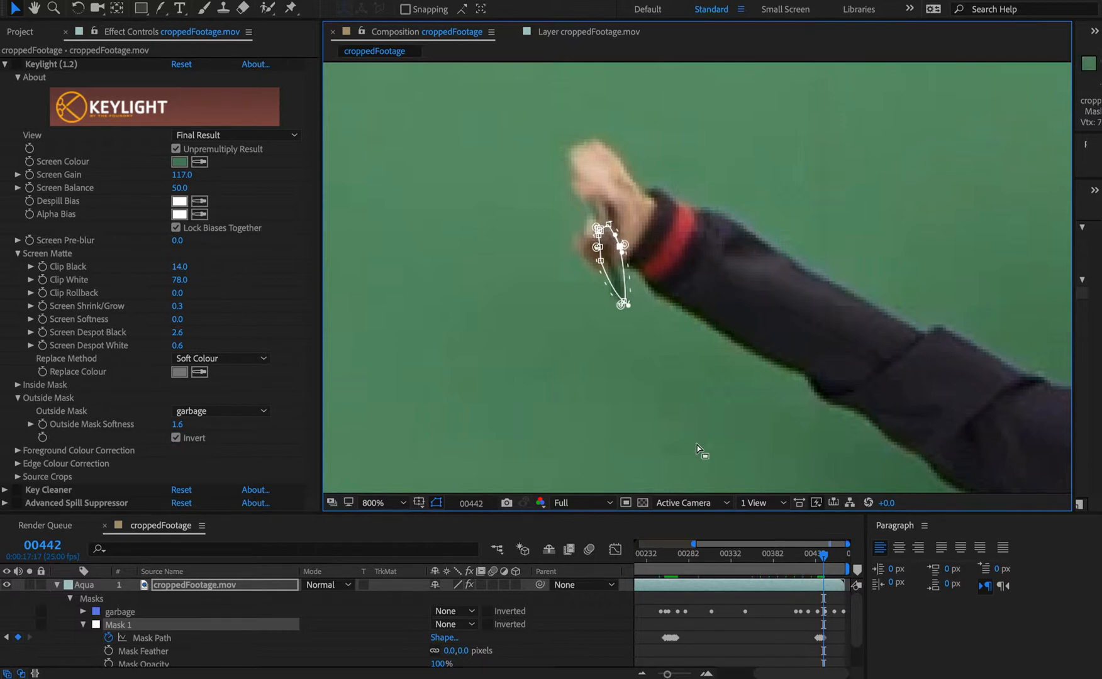
- At frame 443, move the whole of Mask 1 off the footage, above the picture's upper edge
{"action": "key", "text": "Page_Down"}
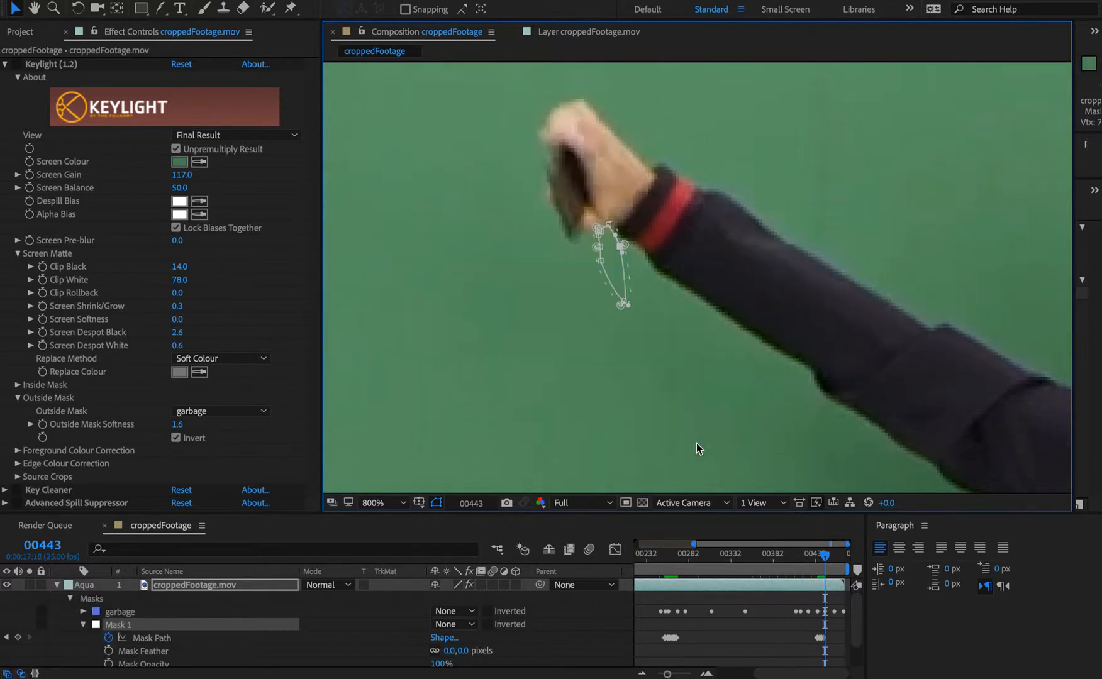
{"action": "key", "text": "super+Left"}
{"action": "key", "text": "super+Right"}
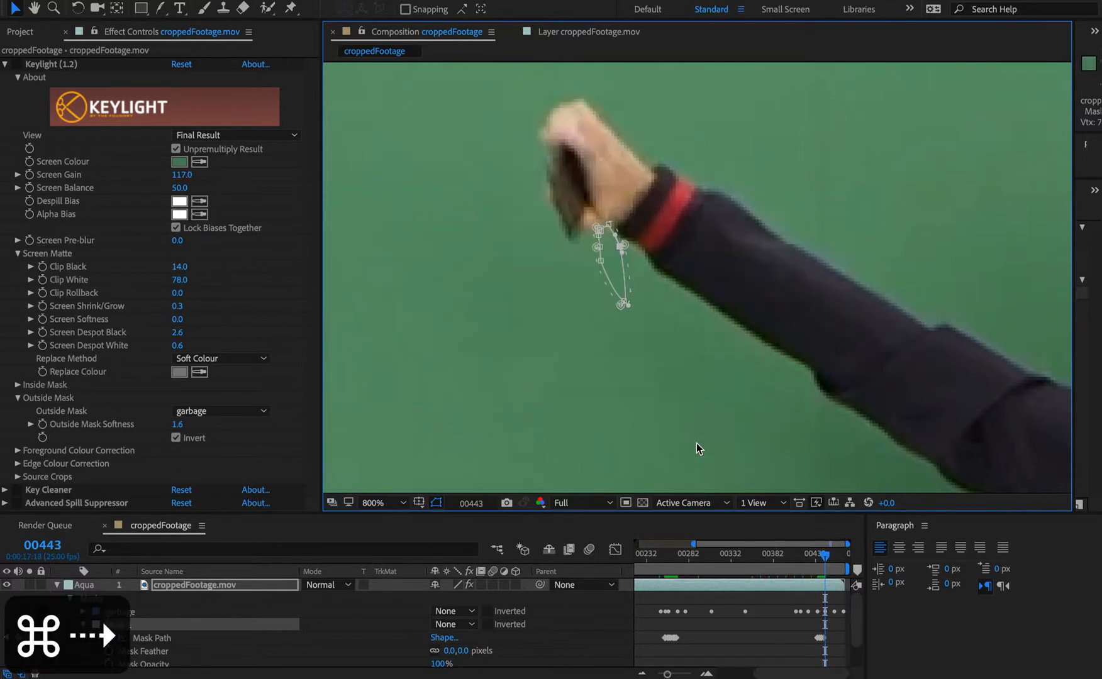
{"action": "left_click_drag", "start_coordinate": [548, 163], "coordinate": [712, 333]}
{"action": "left_click_drag", "start_coordinate": [633, 139], "coordinate": [652, 227]}
{"action": "key", "text": "super+minus"}
{"action": "key", "text": "super+minus"}
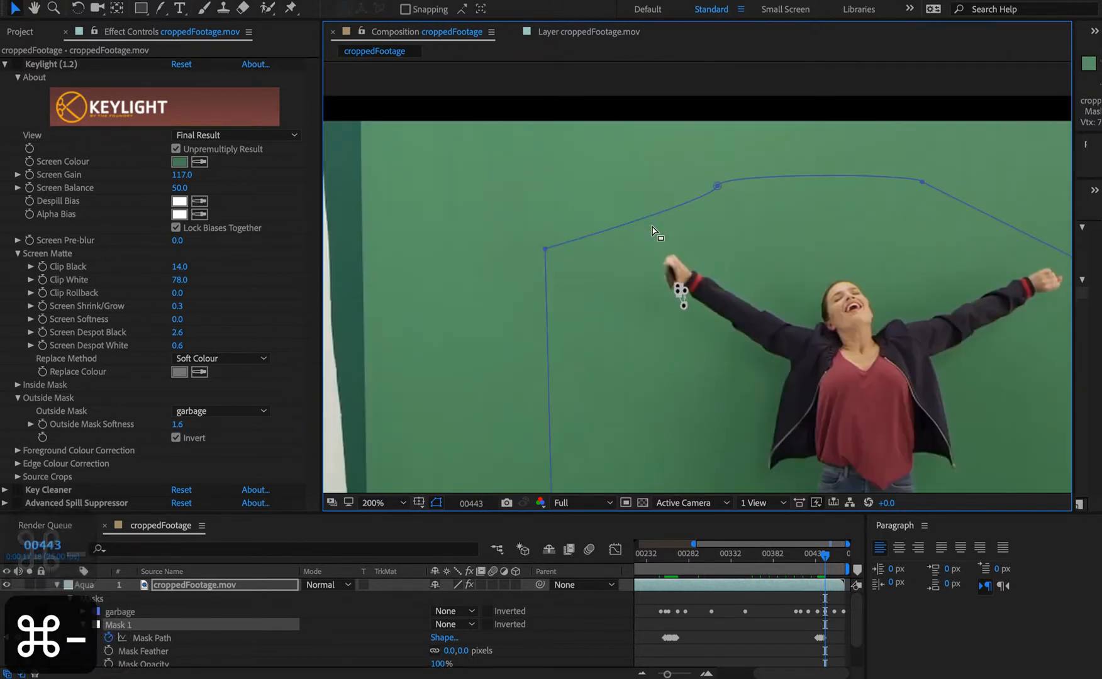
{"action": "left_click_drag", "start_coordinate": [677, 293], "coordinate": [698, 80]}
- At frame 446, add a Mask Path keyframe to Mask 1 to hold it outside the picture
{"action": "key", "text": "super+Right"}
{"action": "key", "text": "super+Right"}
{"action": "key", "text": "super+Right"}
{"action": "key", "text": "super+Right"}
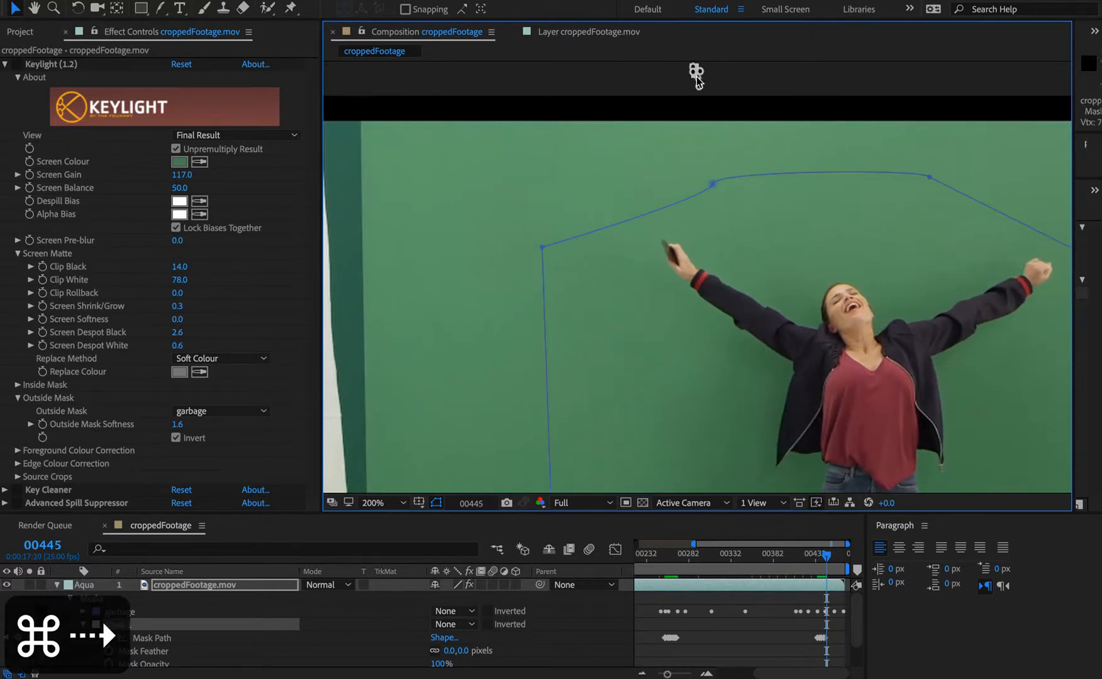
{"action": "key", "text": "super+Left"}
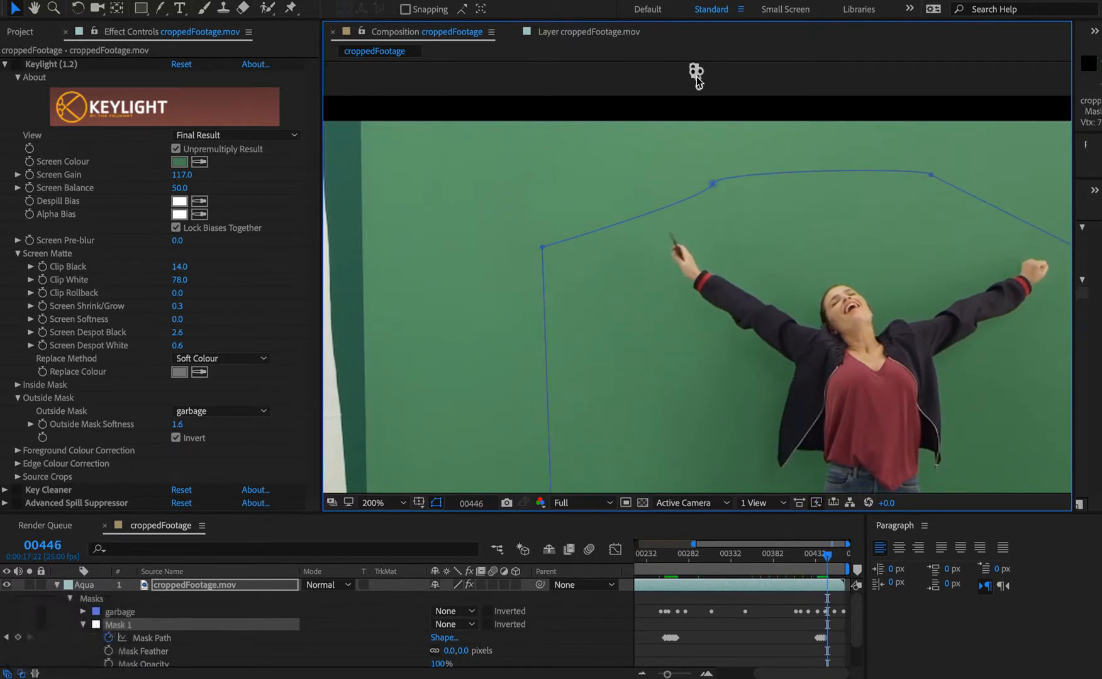
{"action": "left_click", "coordinate": [18, 637]}
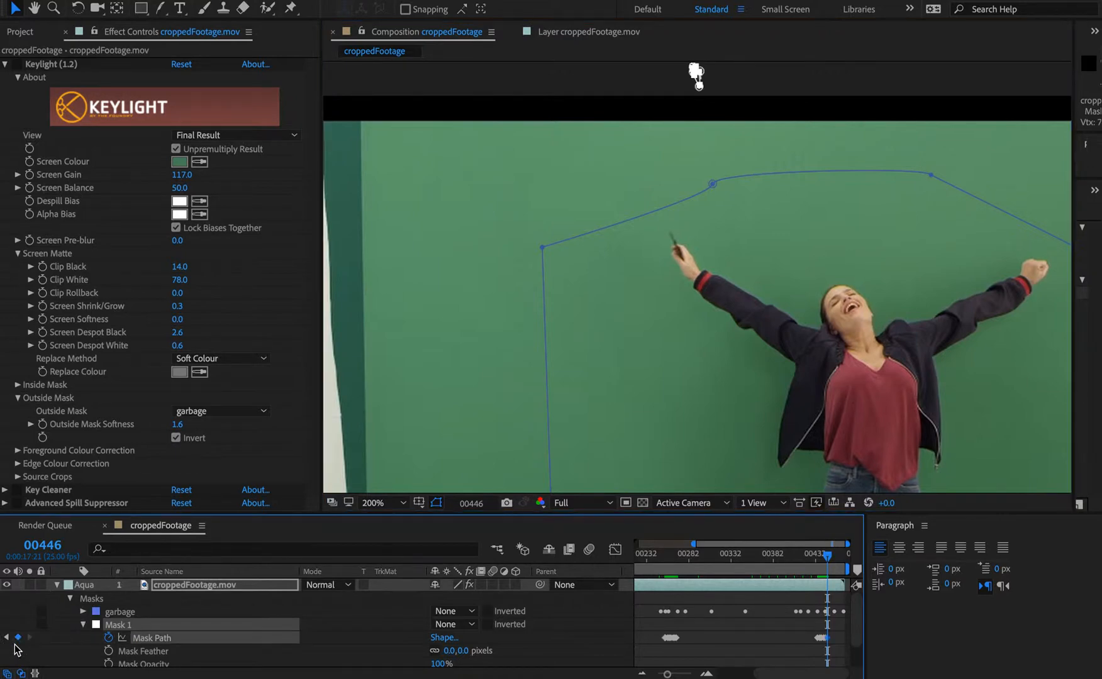
- At frame 447, bring Mask 1 back into the picture onto the hand holding the phone
{"action": "key", "text": "super+Right"}
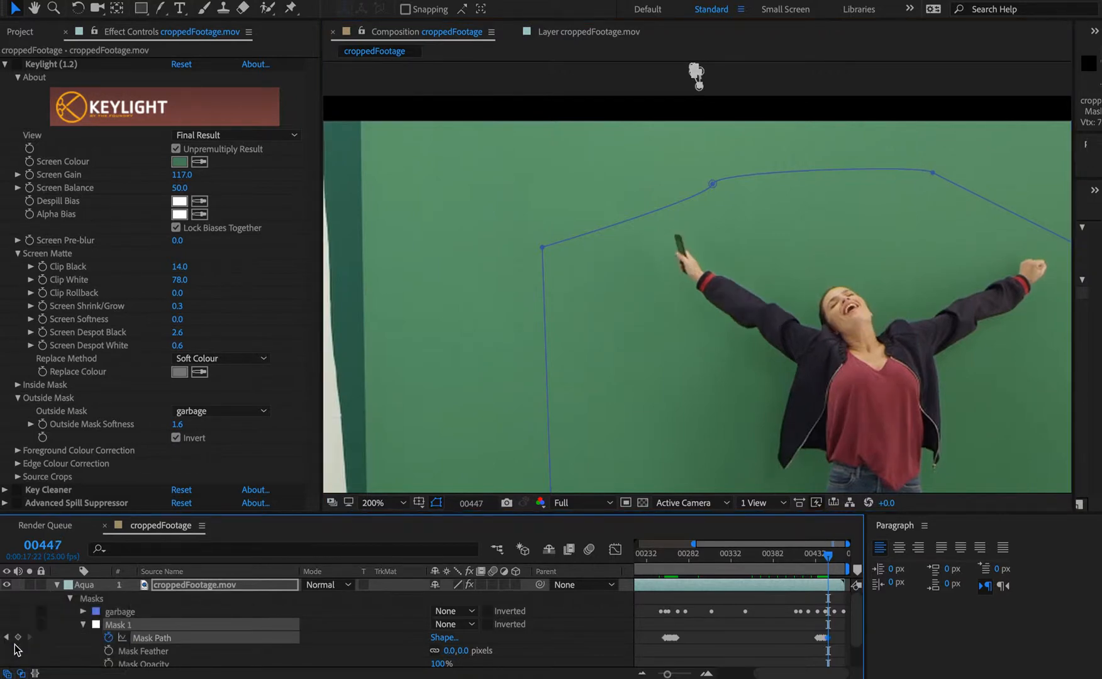
{"action": "key", "text": "super+equal"}
{"action": "key", "text": "space"}
{"action": "left_click_drag", "start_coordinate": [633, 230], "coordinate": [590, 353]}
{"action": "left_click_drag", "start_coordinate": [673, 165], "coordinate": [676, 248]}
{"action": "left_click_drag", "start_coordinate": [656, 100], "coordinate": [667, 261]}
{"action": "key", "text": "super+equal"}
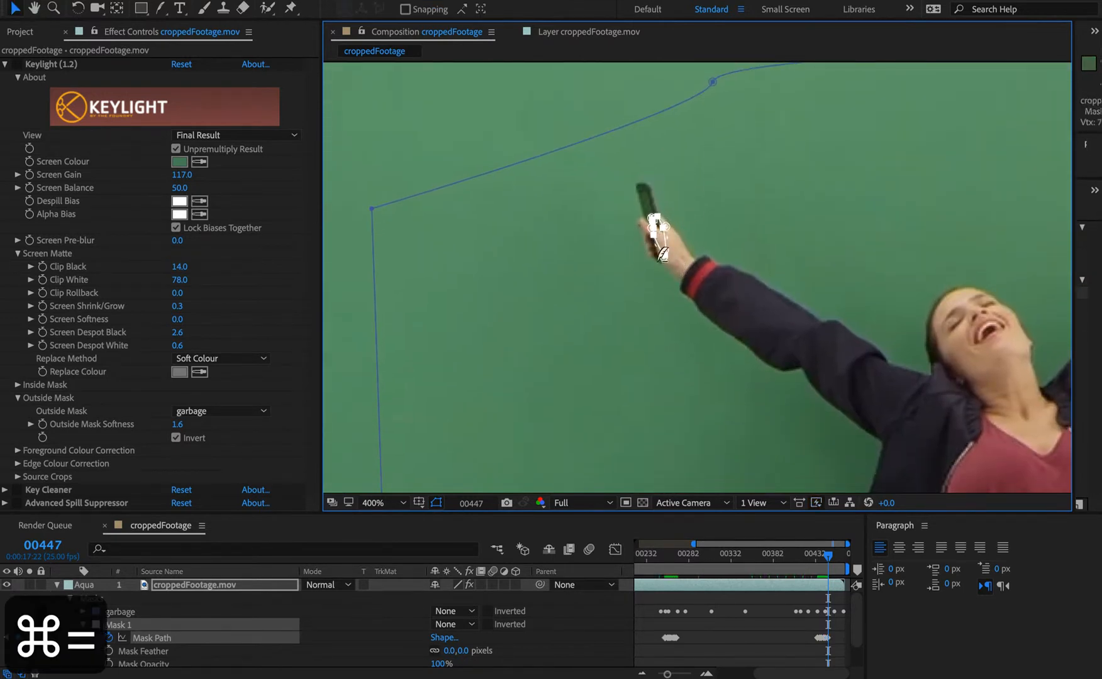
- At frame 447, convert Mask 1's curved outline to straight segments with corner points
{"action": "key", "text": "super+equal"}
{"action": "key", "text": "space"}
{"action": "left_click_drag", "start_coordinate": [518, 271], "coordinate": [652, 447]}
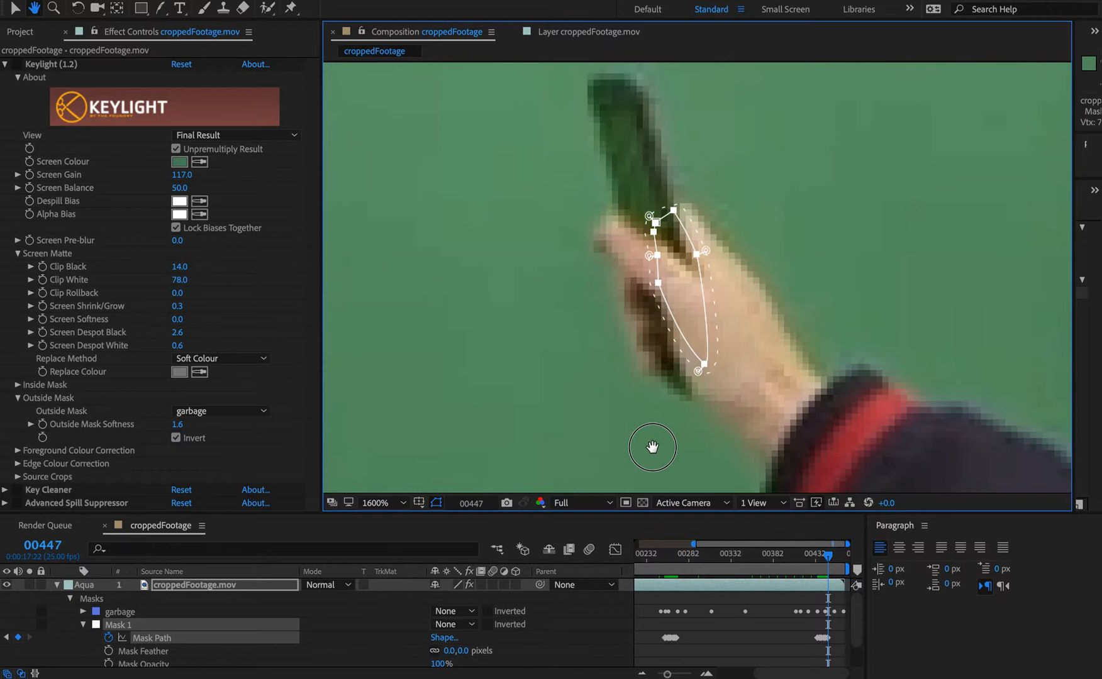
{"action": "left_click", "coordinate": [778, 206]}
{"action": "key", "text": "space"}
{"action": "left_click_drag", "start_coordinate": [645, 250], "coordinate": [656, 290]}
{"action": "left_click", "coordinate": [665, 265]}
{"action": "left_click_drag", "start_coordinate": [740, 385], "coordinate": [739, 364]}
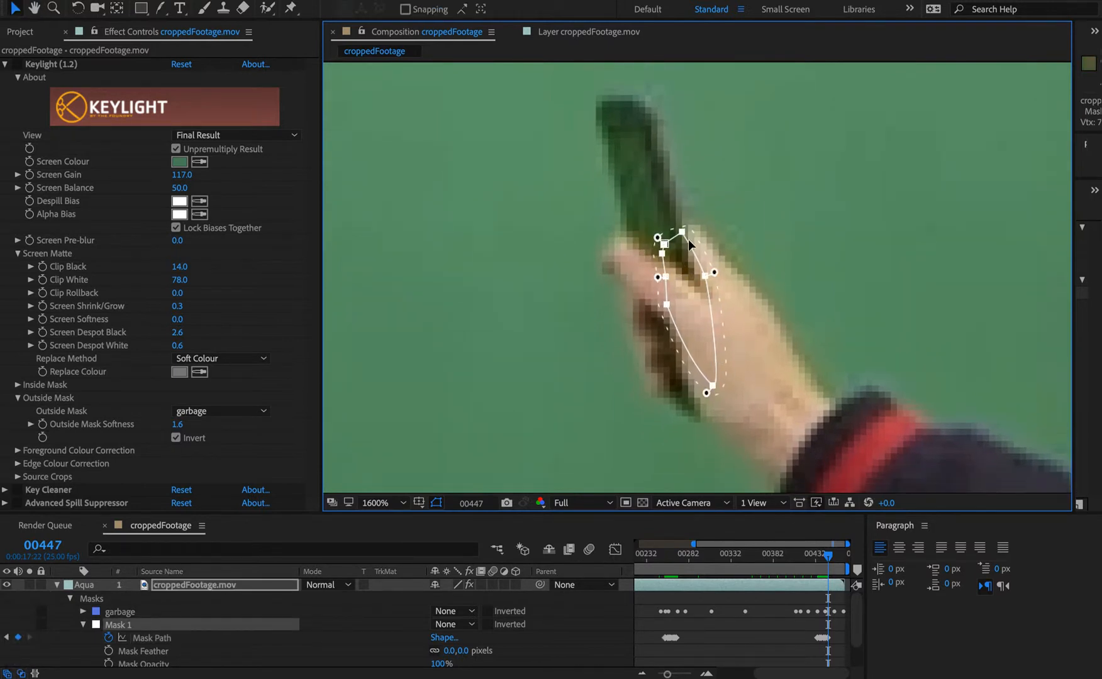
{"action": "left_click", "coordinate": [682, 232]}
{"action": "key", "text": "ctrl+z"}
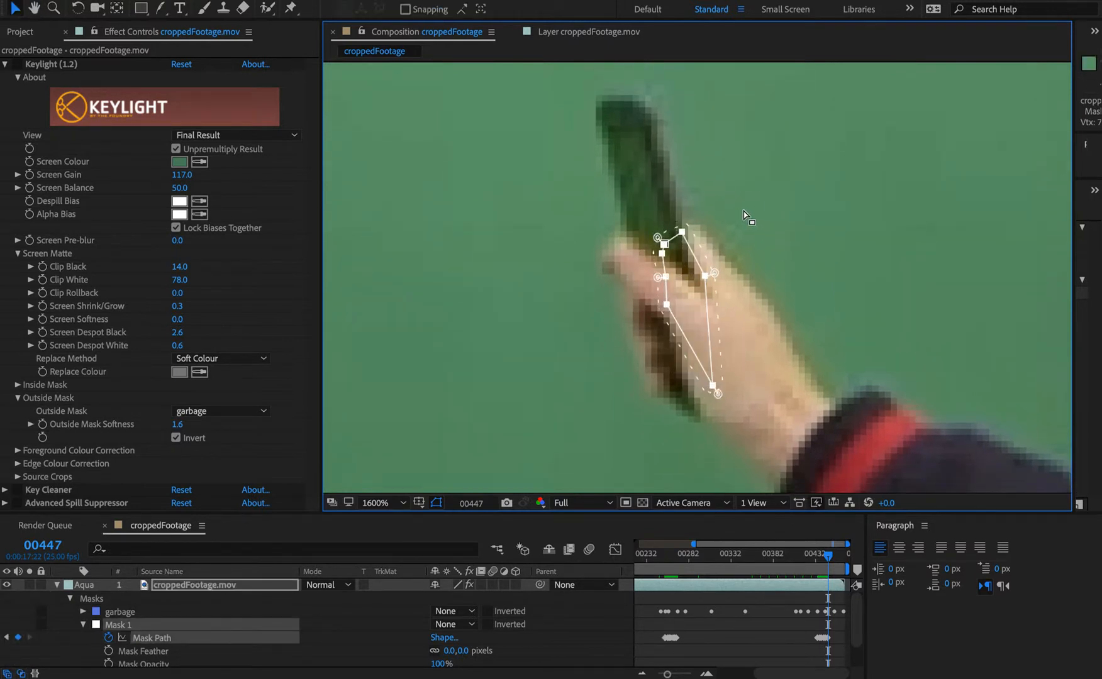
{"action": "left_click", "coordinate": [750, 218]}
- At frame 447, reposition Mask 1's points around the full phone, from its upper corners down to its base behind the fingers
{"action": "left_click_drag", "start_coordinate": [664, 244], "coordinate": [601, 111]}
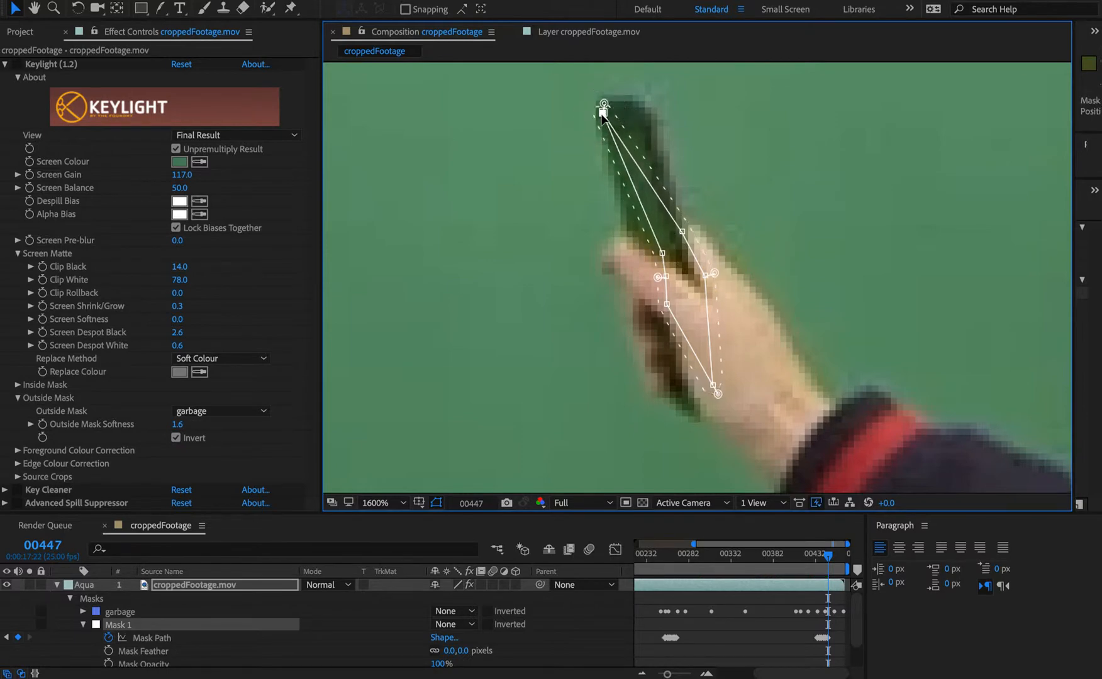
{"action": "left_click_drag", "start_coordinate": [682, 231], "coordinate": [649, 118]}
{"action": "left_click_drag", "start_coordinate": [662, 253], "coordinate": [663, 390]}
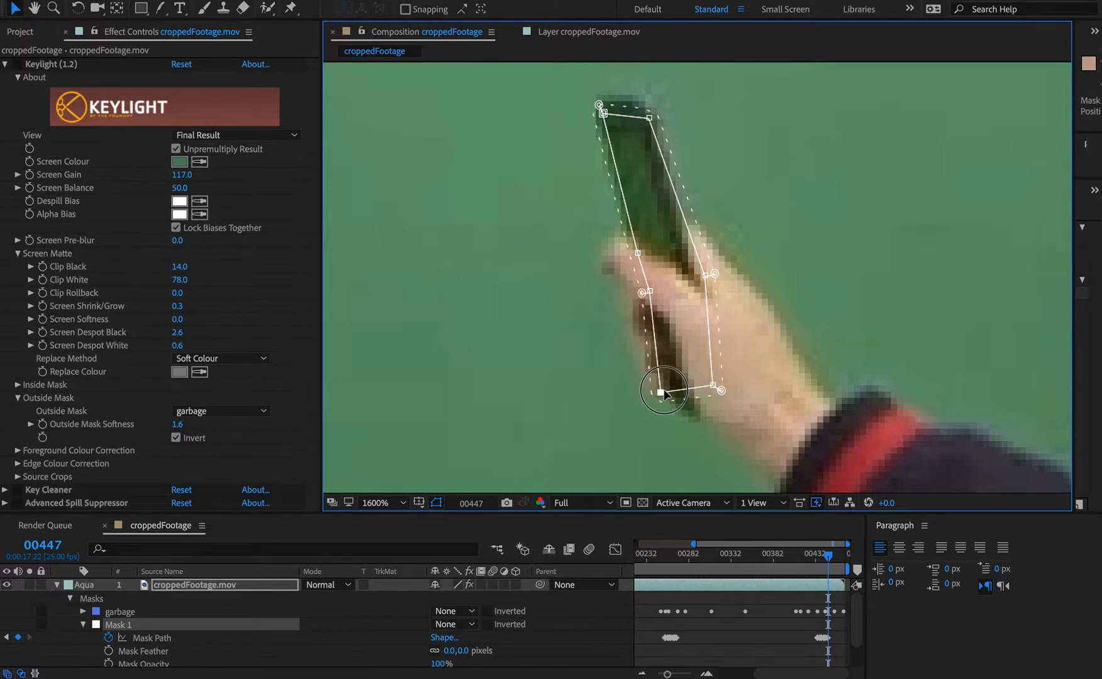
{"action": "left_click_drag", "start_coordinate": [648, 291], "coordinate": [644, 299]}
{"action": "left_click_drag", "start_coordinate": [638, 254], "coordinate": [634, 253]}
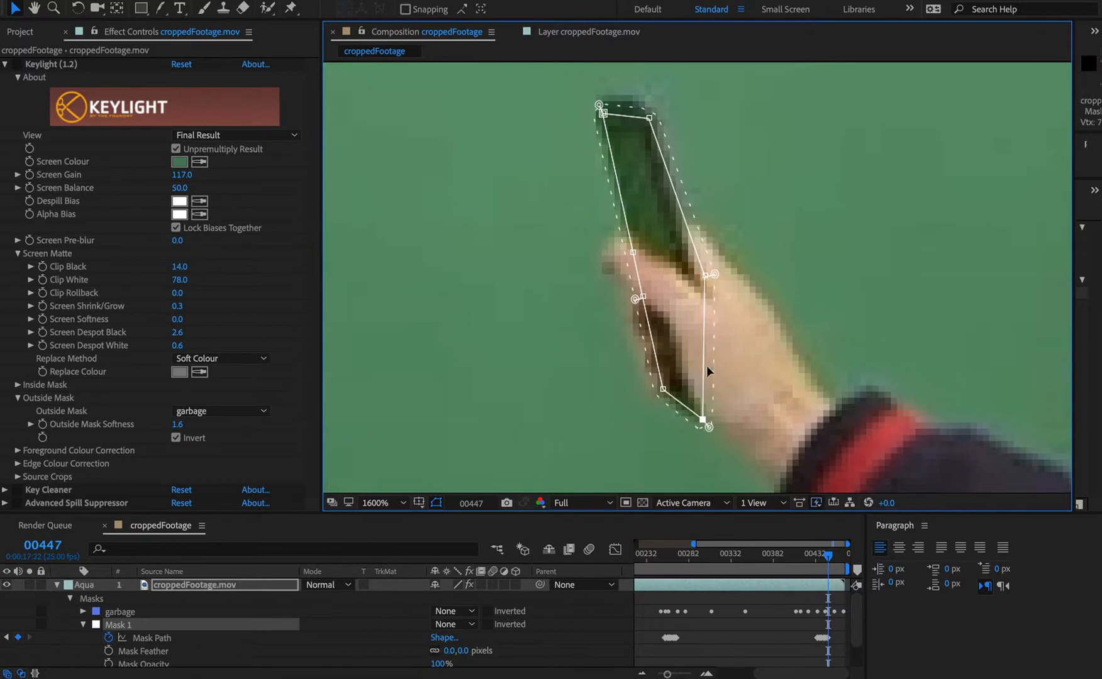
{"action": "left_click_drag", "start_coordinate": [705, 275], "coordinate": [678, 267]}
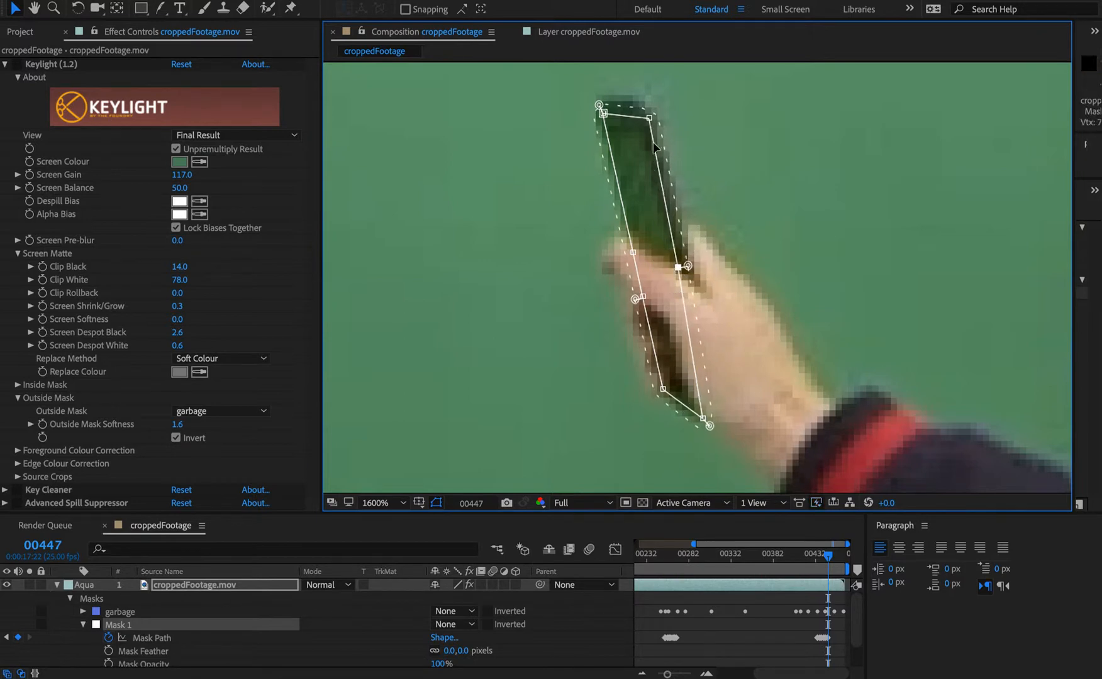
{"action": "mouse_move", "coordinate": [648, 122]}
{"action": "left_mouse_down"}
{"action": "mouse_move", "coordinate": [598, 106]}
{"action": "mouse_move", "coordinate": [646, 105]}
{"action": "left_mouse_up"}
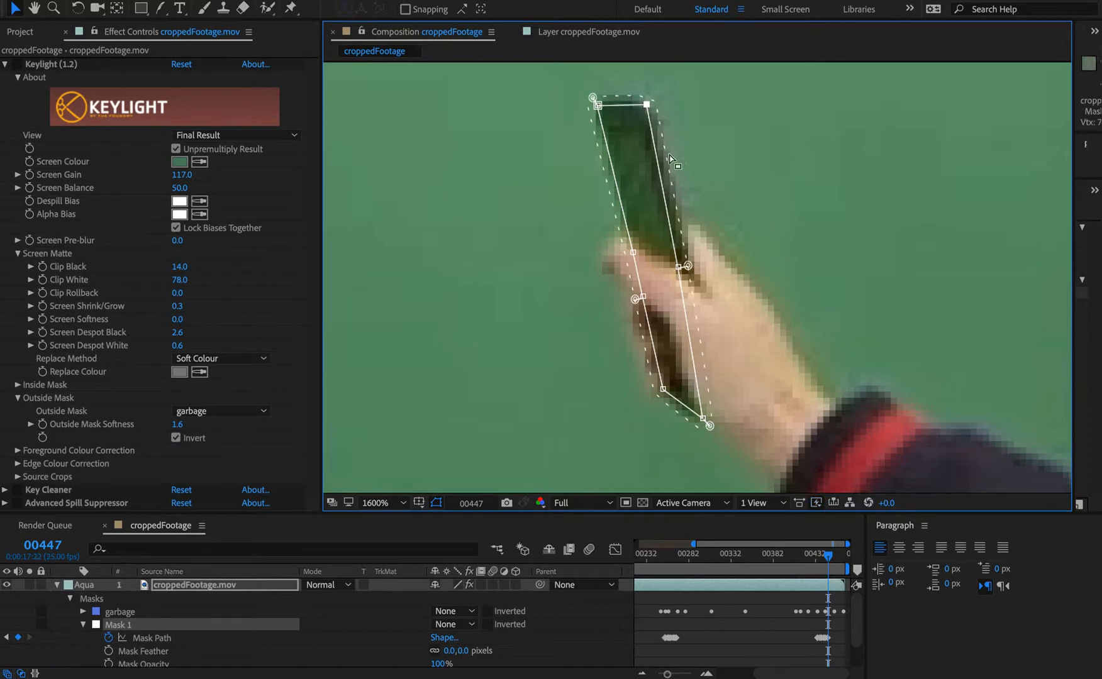
{"action": "key", "text": "super+Left"}
{"action": "key", "text": "super+Right"}
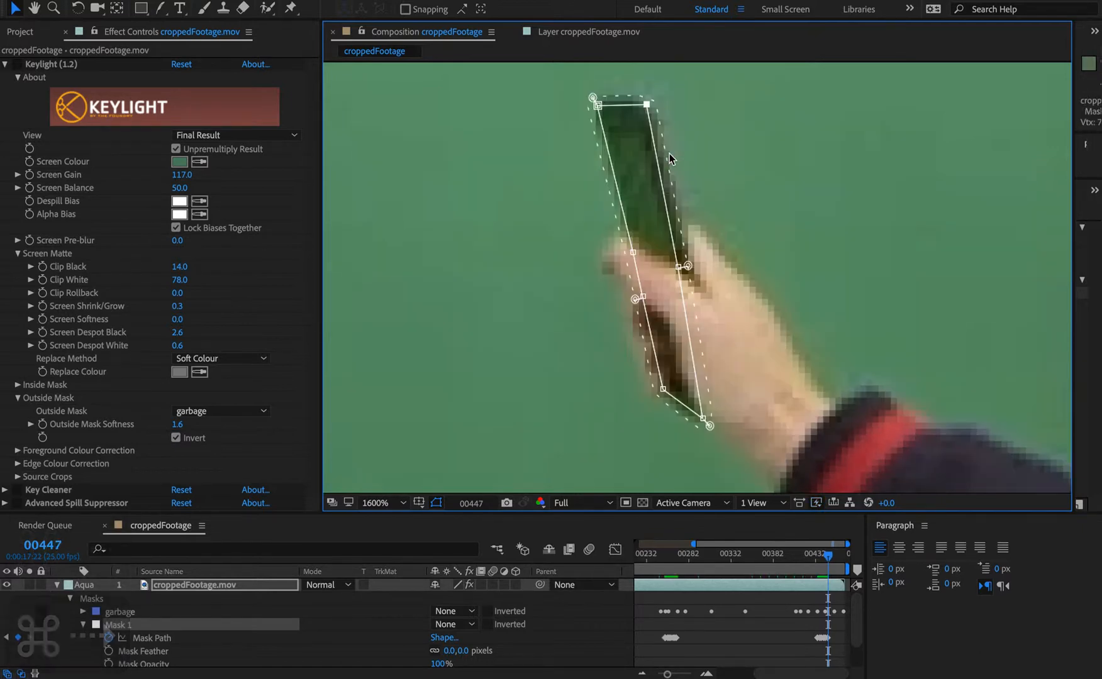
- At frame 449, move the whole of Mask 1 down onto the phone's new position
{"action": "key", "text": "super+Right"}
{"action": "key", "text": "super+Right"}
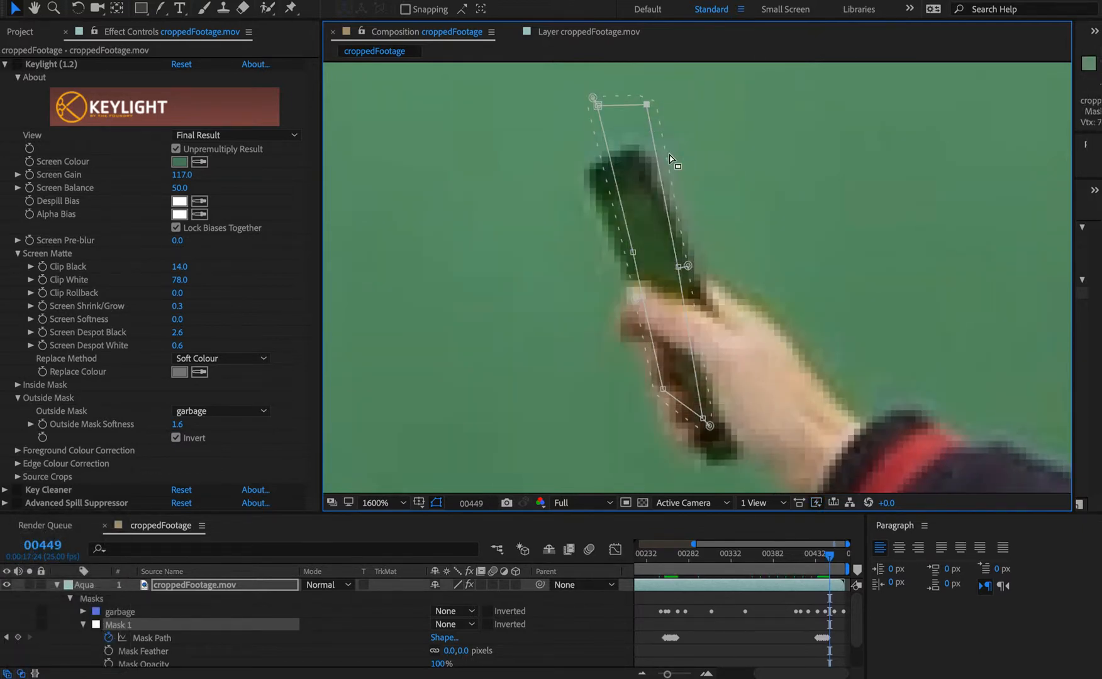
{"action": "double_click", "coordinate": [702, 420]}
{"action": "left_click_drag", "start_coordinate": [659, 357], "coordinate": [672, 401]}
{"action": "double_click", "coordinate": [580, 212]}
{"action": "left_click", "coordinate": [546, 197]}
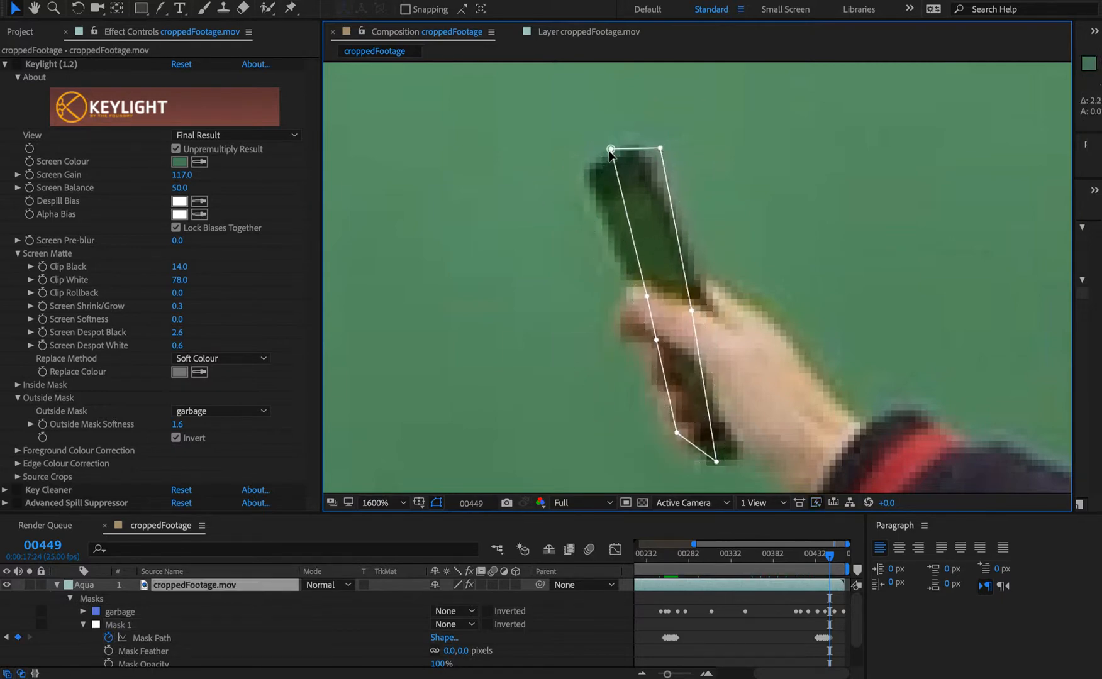
- At frame 449, reposition Mask 1's upper corners, side points and lower base corner to match the tilted phone
{"action": "left_click_drag", "start_coordinate": [610, 149], "coordinate": [586, 178]}
{"action": "left_click_drag", "start_coordinate": [646, 295], "coordinate": [635, 297]}
{"action": "left_click_drag", "start_coordinate": [652, 342], "coordinate": [649, 344]}
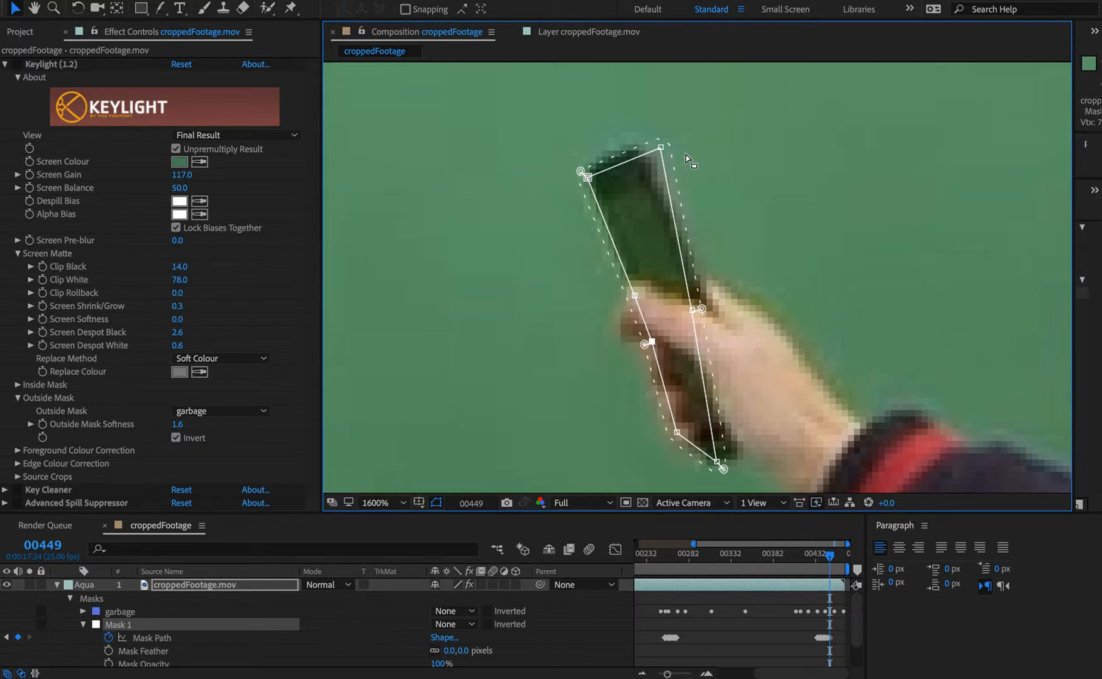
{"action": "left_click_drag", "start_coordinate": [658, 151], "coordinate": [636, 153]}
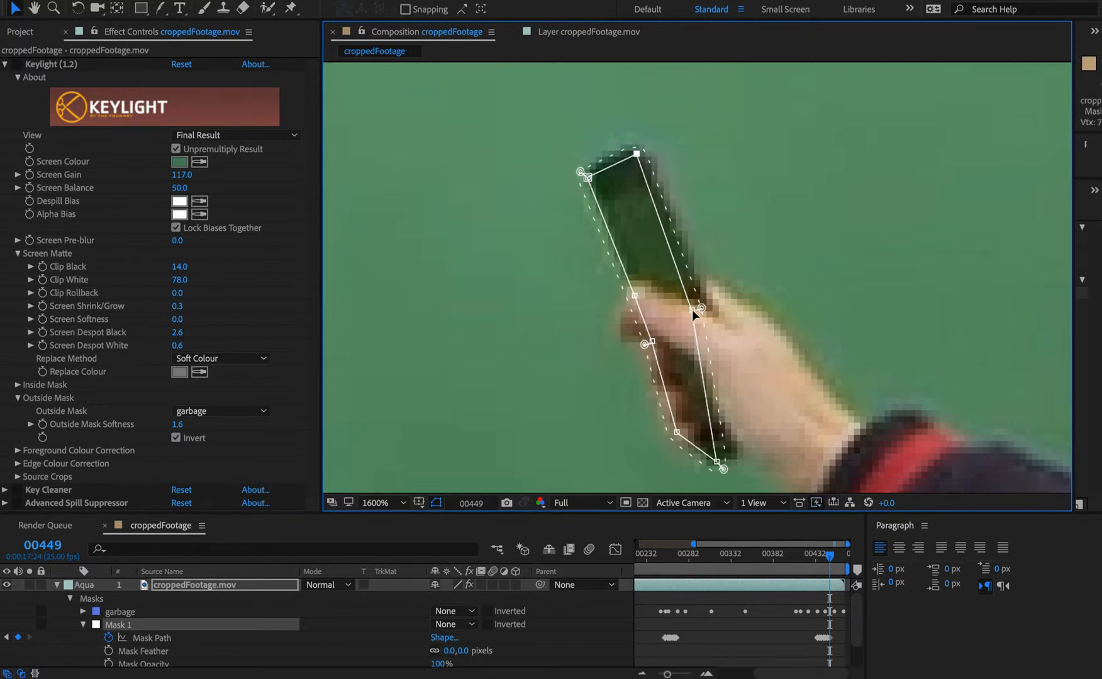
{"action": "left_click_drag", "start_coordinate": [692, 309], "coordinate": [697, 311]}
{"action": "left_click_drag", "start_coordinate": [717, 463], "coordinate": [732, 459]}
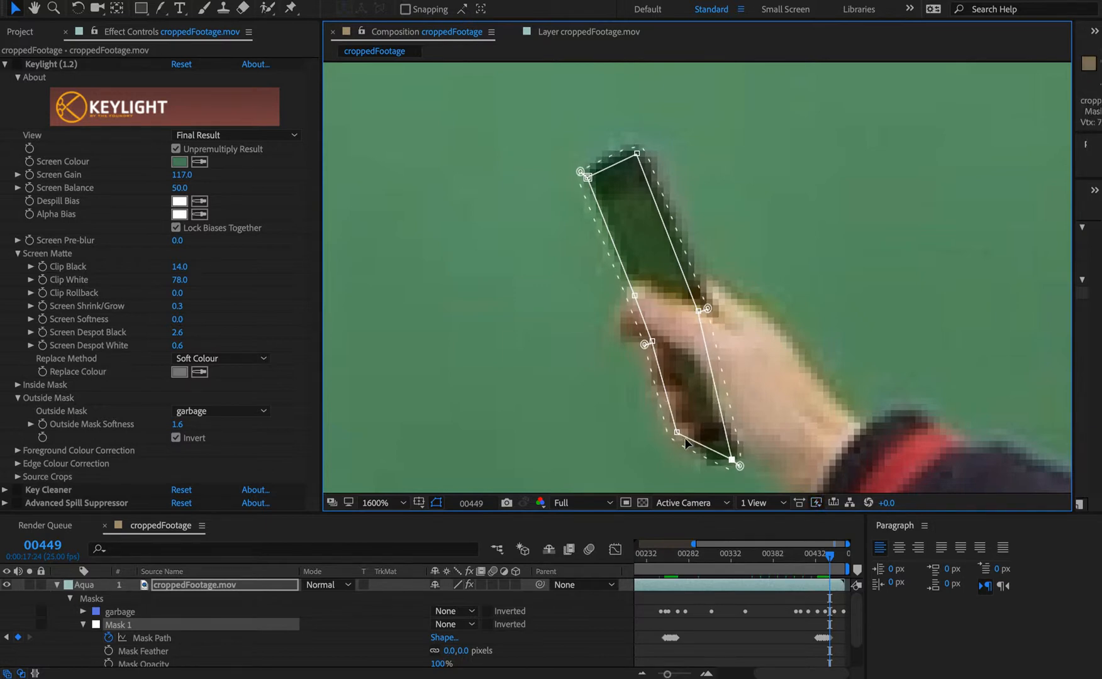
- At frame 449, add a point to Mask 1's base edge and nudge both upper corners out to the phone's top
{"action": "left_click", "coordinate": [703, 453]}
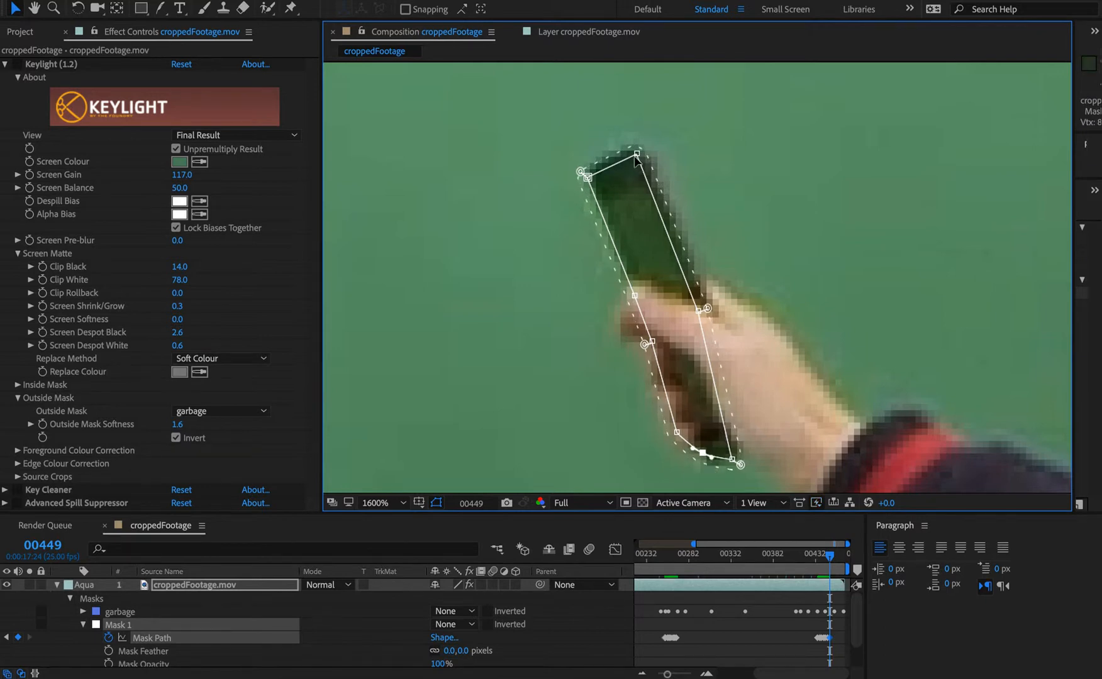
{"action": "left_click_drag", "start_coordinate": [636, 156], "coordinate": [639, 150]}
{"action": "left_click_drag", "start_coordinate": [586, 177], "coordinate": [589, 172]}
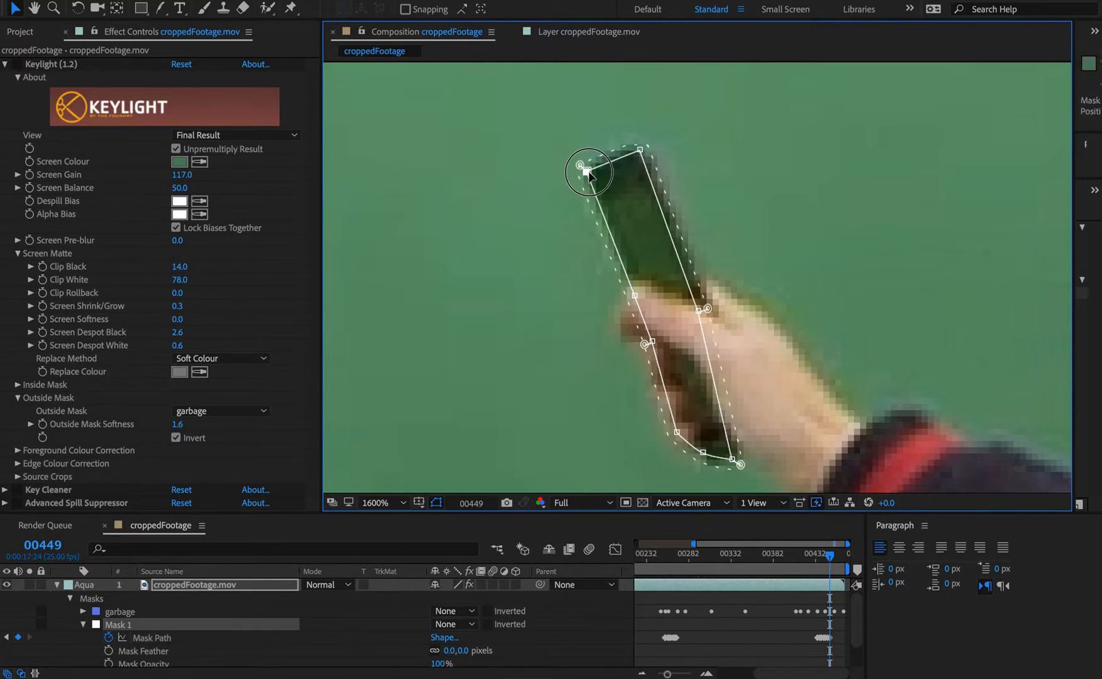
- At frame 448, adjust Mask 1's upper corners, side points and base points to fit the phone's outline
{"action": "key", "text": "super+Left"}
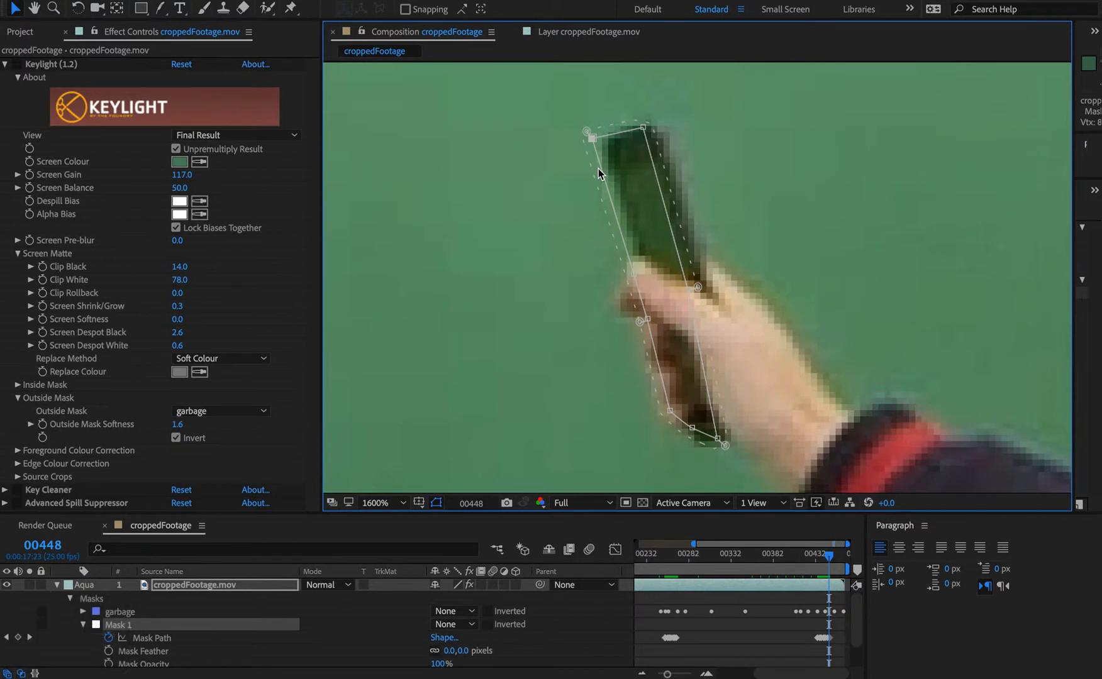
{"action": "left_click_drag", "start_coordinate": [643, 130], "coordinate": [650, 129]}
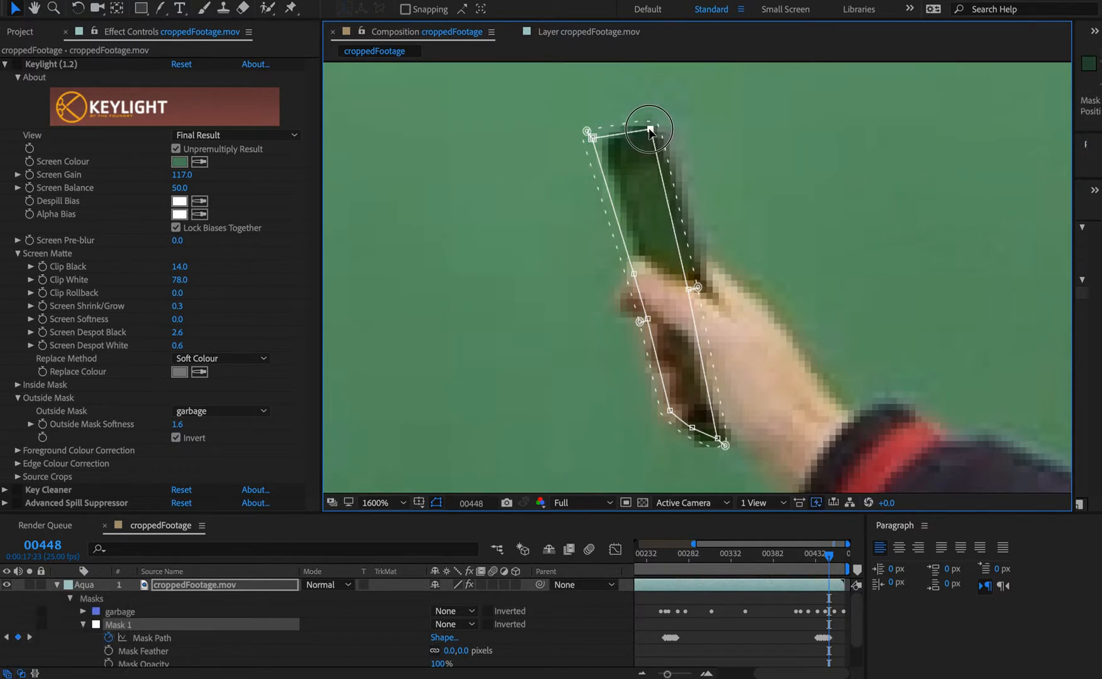
{"action": "left_click_drag", "start_coordinate": [695, 288], "coordinate": [695, 291]}
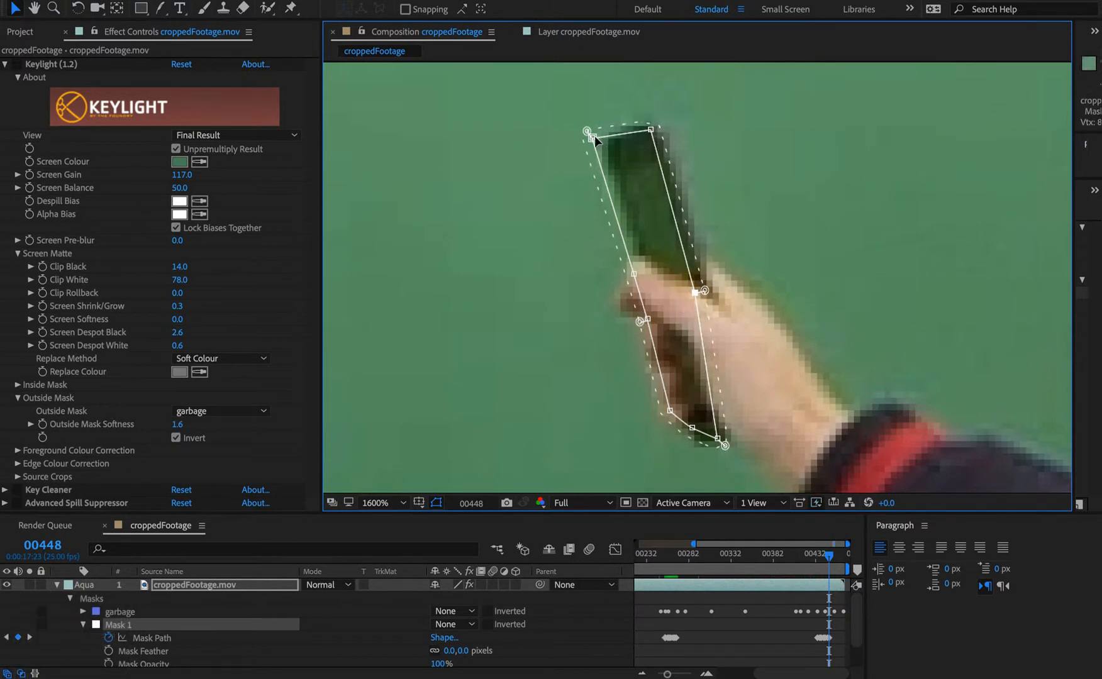
{"action": "left_click_drag", "start_coordinate": [594, 135], "coordinate": [606, 137]}
{"action": "left_click_drag", "start_coordinate": [634, 275], "coordinate": [642, 275]}
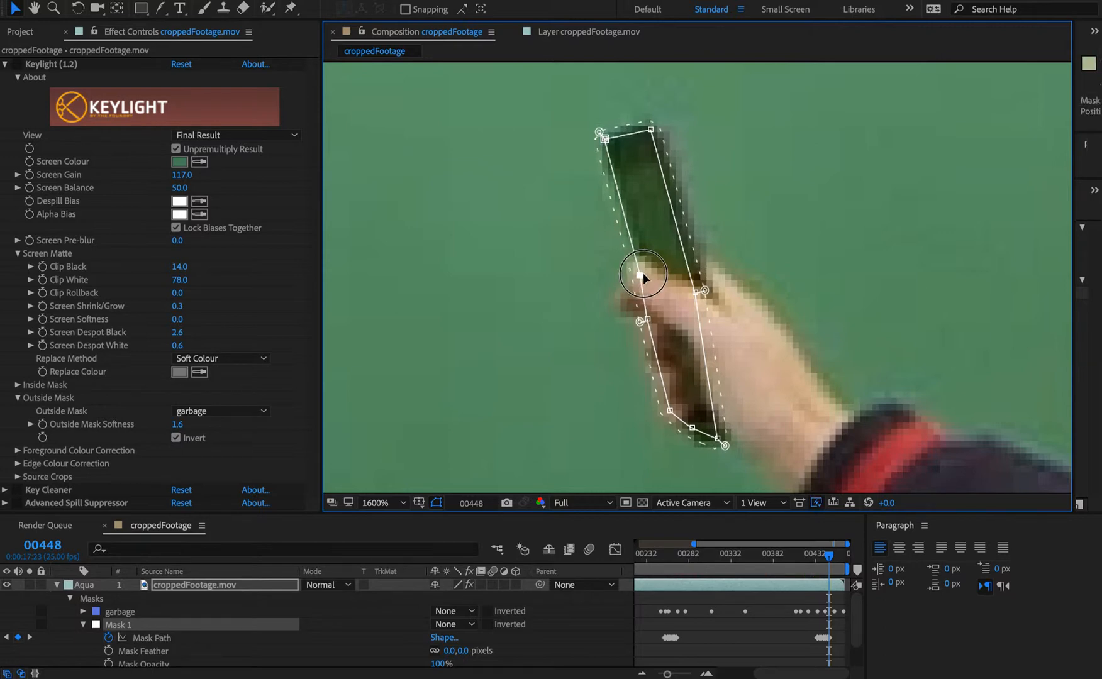
{"action": "left_click_drag", "start_coordinate": [647, 319], "coordinate": [655, 321]}
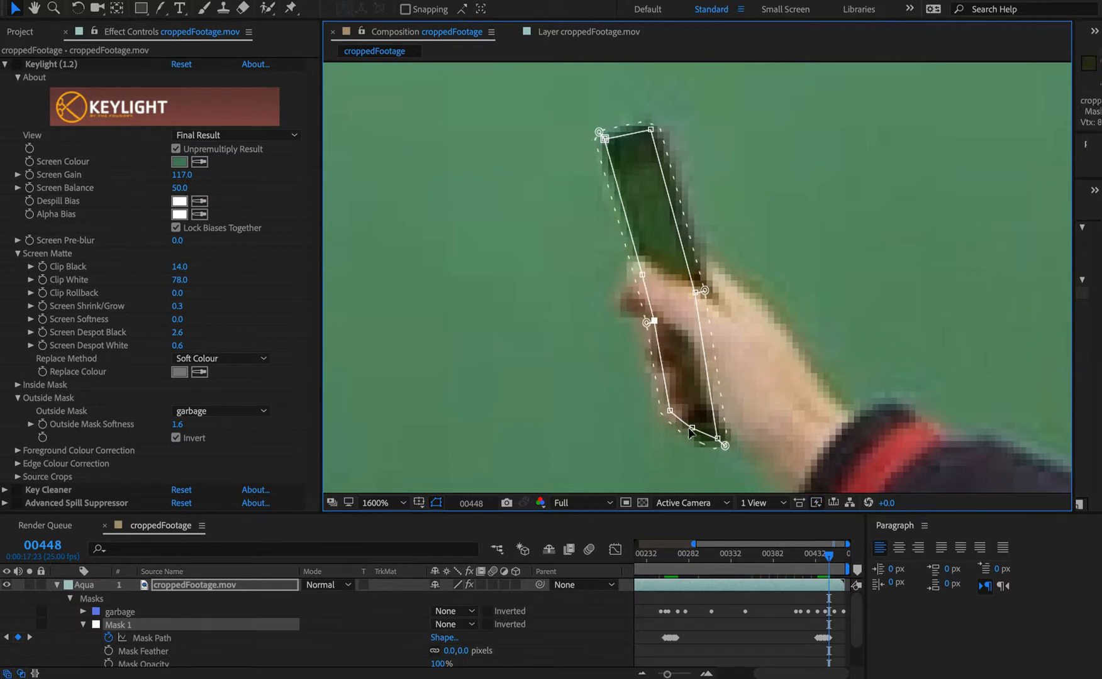
{"action": "left_click_drag", "start_coordinate": [691, 428], "coordinate": [720, 442]}
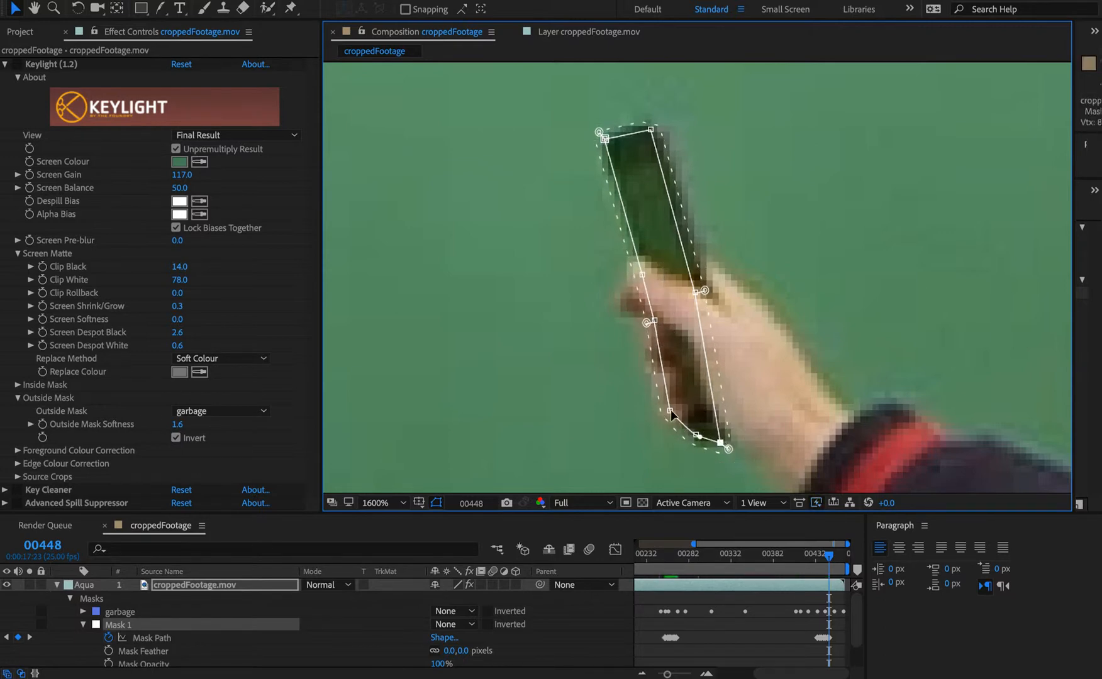
{"action": "left_click_drag", "start_coordinate": [671, 411], "coordinate": [666, 410]}
- Compare Mask 1's fit around the phone between the keyframes at frames 448 and 449
{"action": "key", "text": "super+Right"}
{"action": "key", "text": "super+Right"}
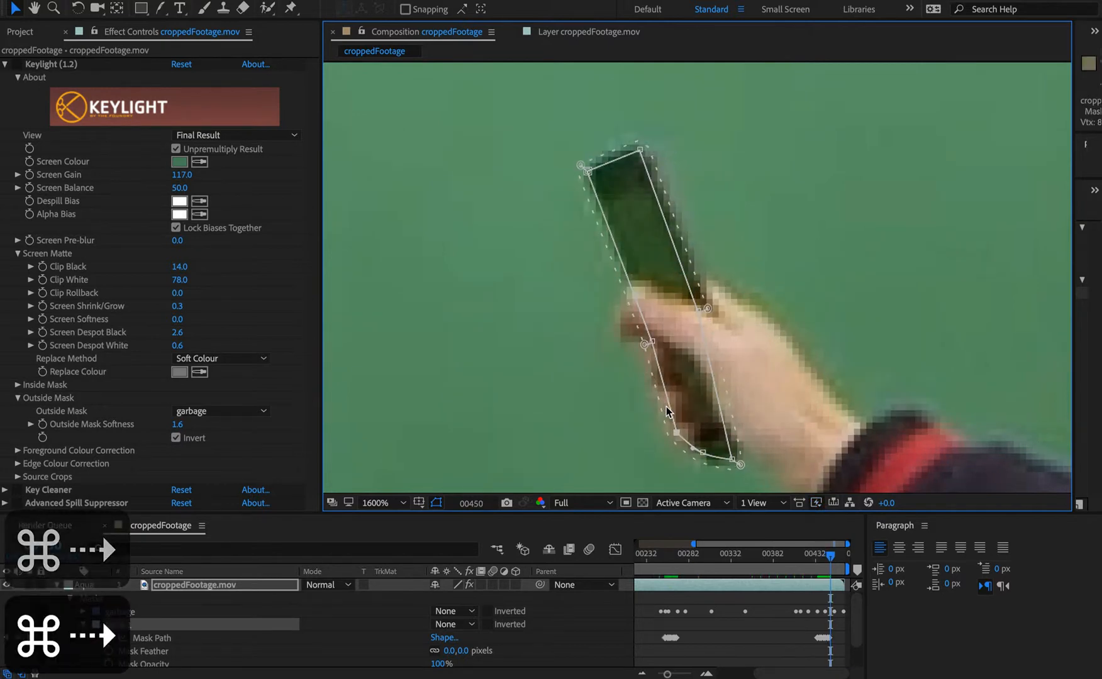
{"action": "key", "text": "k"}
{"action": "key", "text": "j"}
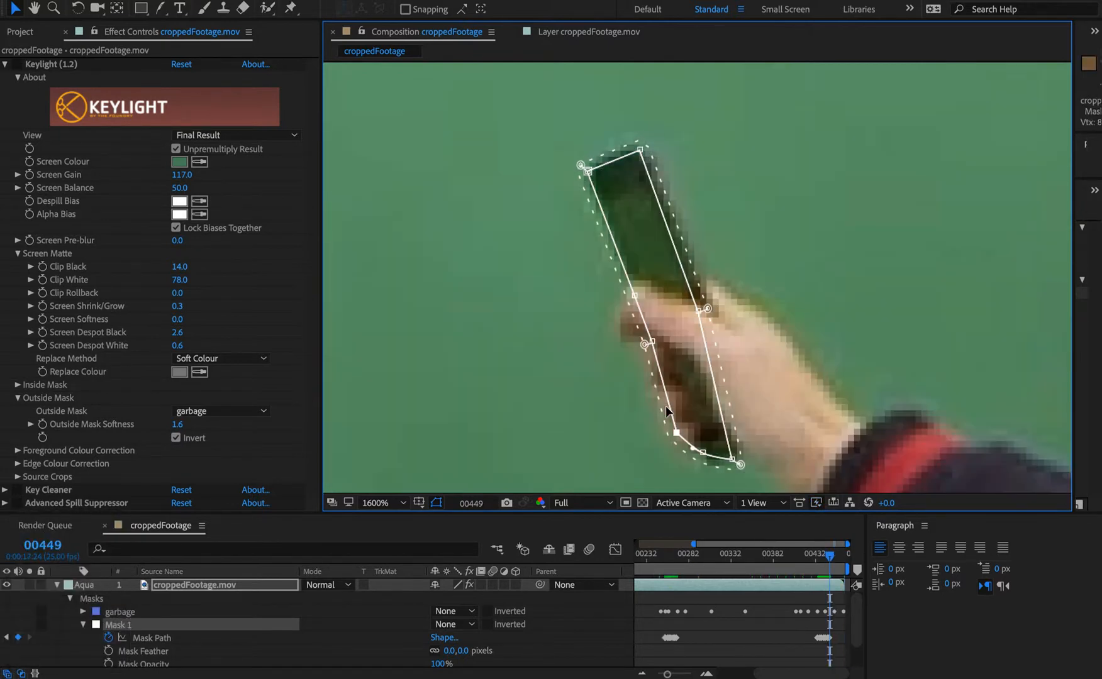
{"action": "key", "text": "j"}
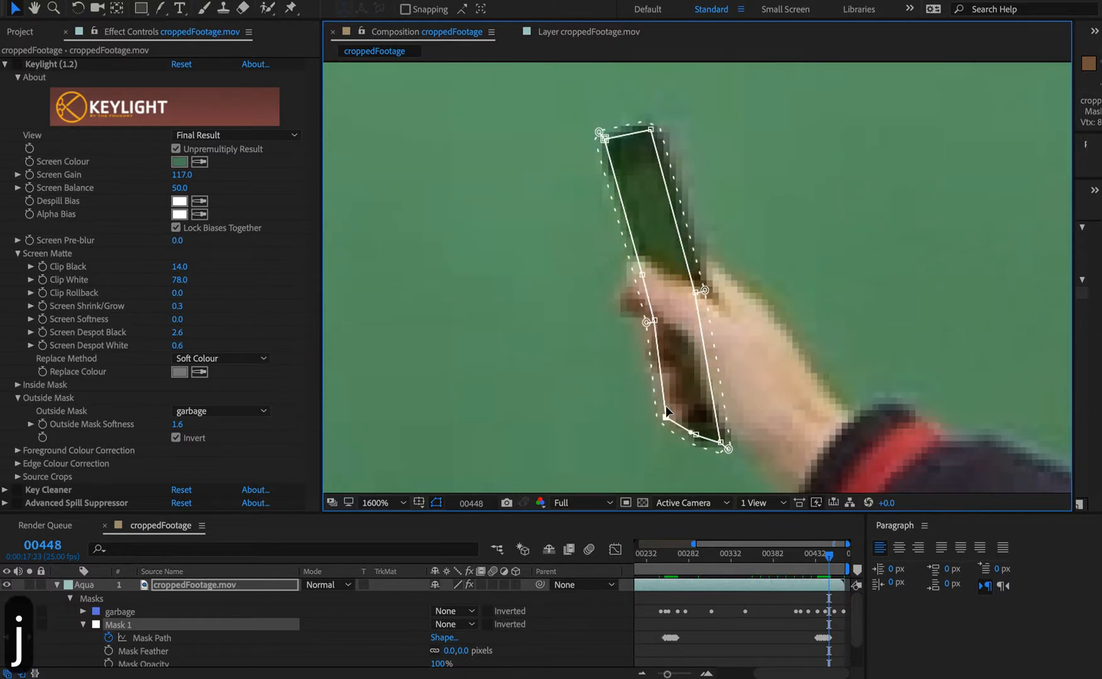
{"action": "key", "text": "k"}
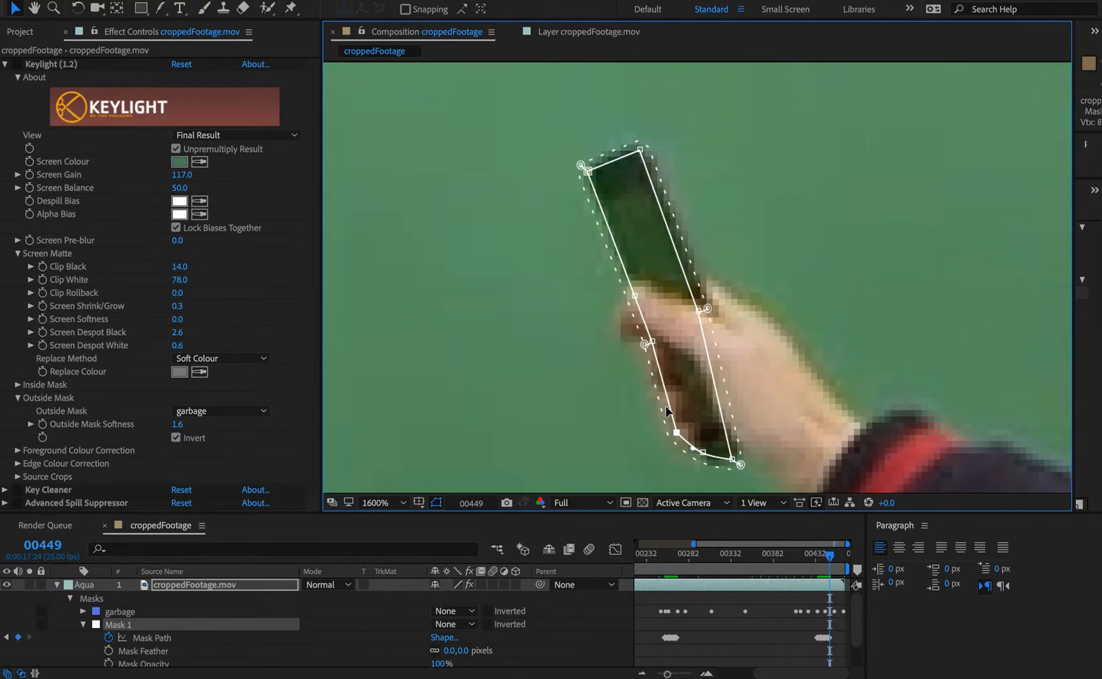
- At frame 451, move the whole of Mask 1 down onto the phone's new position
{"action": "key", "text": "super+Right"}
{"action": "key", "text": "super+Right"}
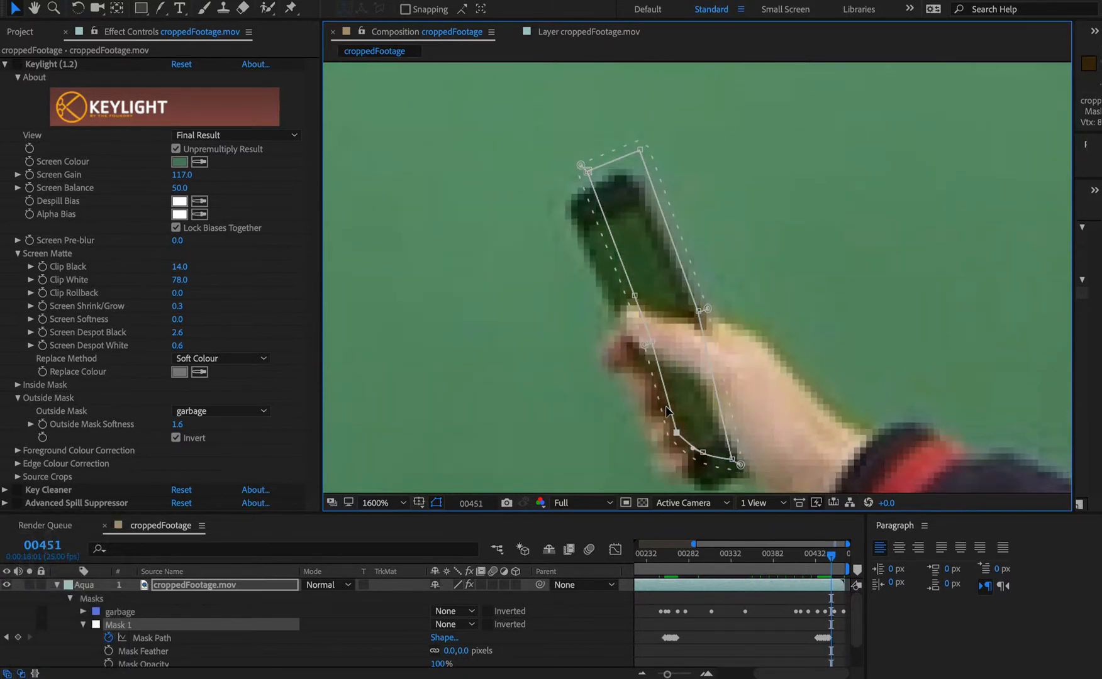
{"action": "key", "text": "super+minus"}
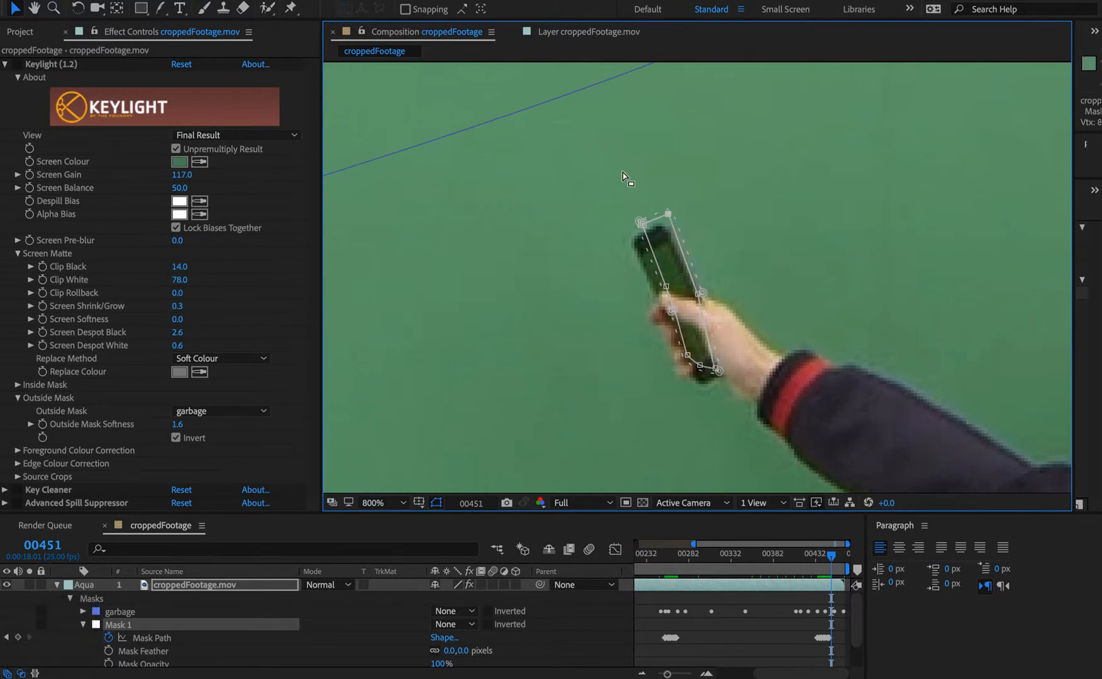
{"action": "left_click_drag", "start_coordinate": [588, 163], "coordinate": [839, 437]}
{"action": "left_click_drag", "start_coordinate": [703, 368], "coordinate": [703, 382]}
{"action": "left_click", "coordinate": [725, 242]}
{"action": "key", "text": "super+equal"}
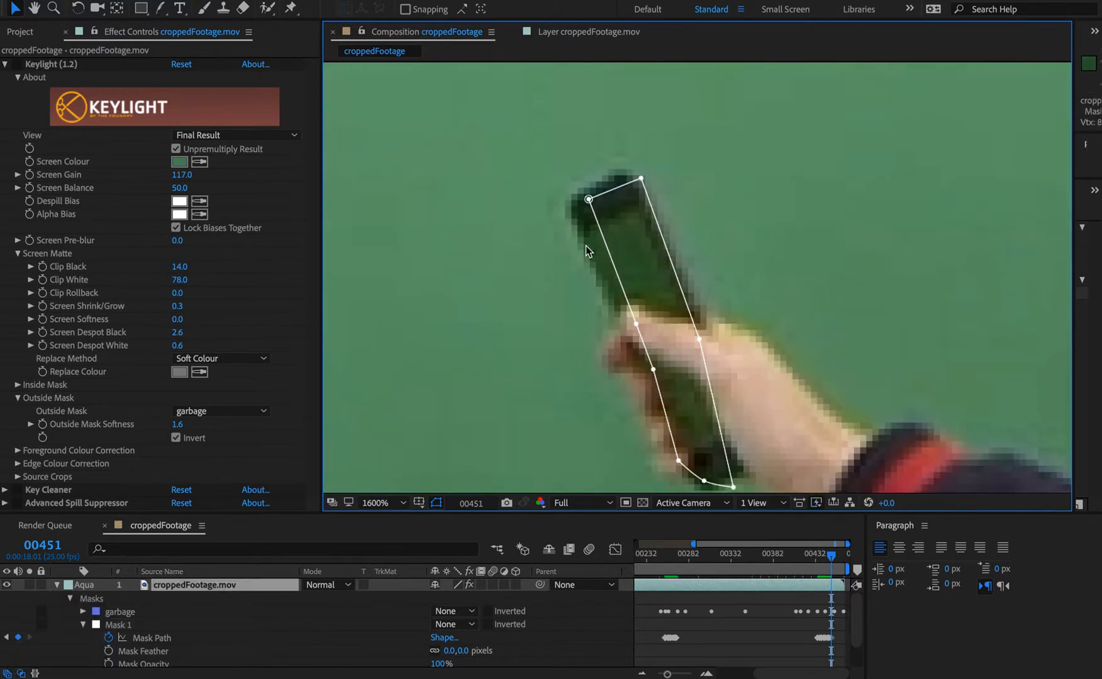
- At frame 451, reposition Mask 1's upper corners and the edge points beside the fingers to match the phone
{"action": "left_click_drag", "start_coordinate": [589, 200], "coordinate": [564, 201]}
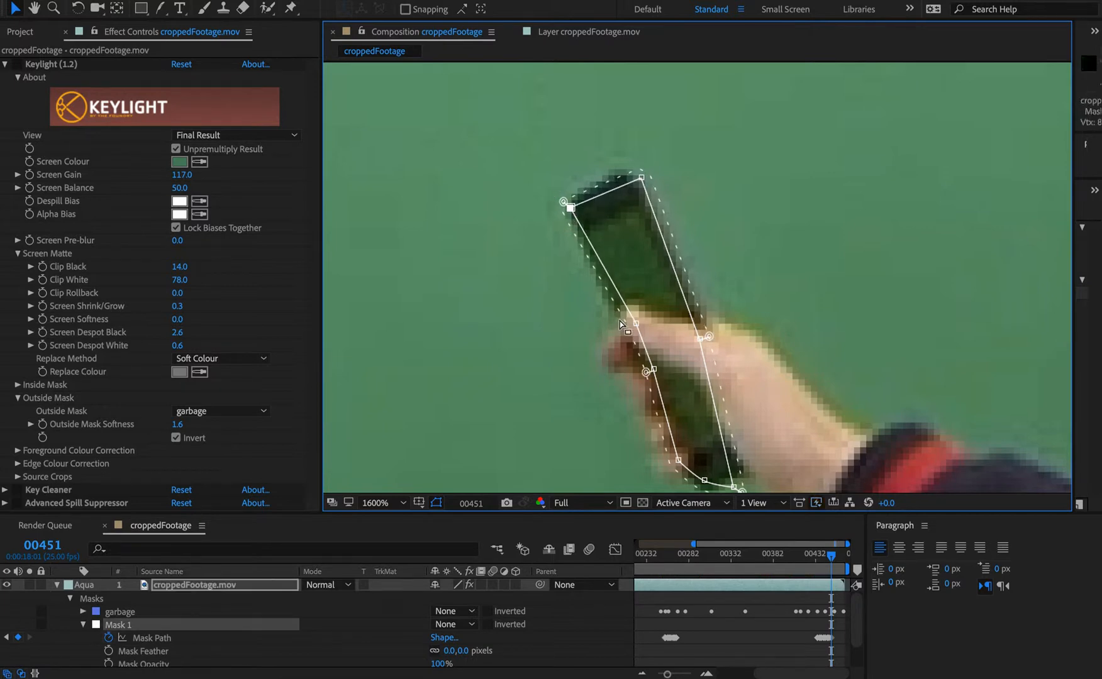
{"action": "left_click_drag", "start_coordinate": [637, 322], "coordinate": [626, 327]}
{"action": "left_click_drag", "start_coordinate": [653, 369], "coordinate": [645, 376]}
{"action": "left_click_drag", "start_coordinate": [641, 177], "coordinate": [633, 171]}
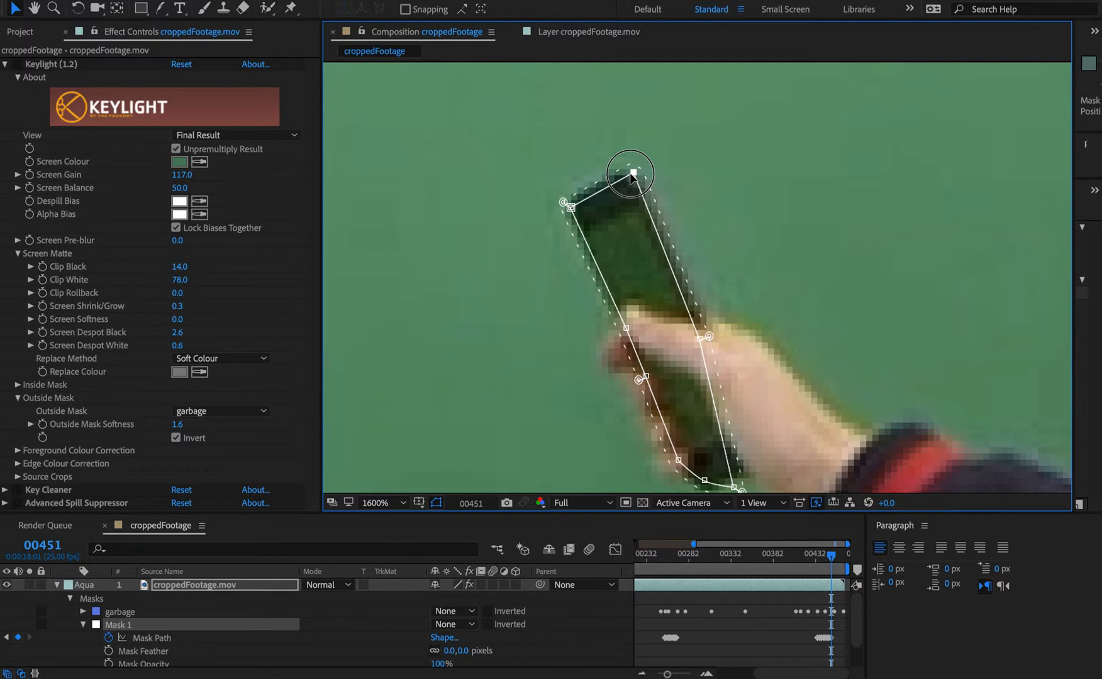
{"action": "left_click", "coordinate": [701, 338]}
- At frame 451, reshape Mask 1's base around the phone's lower end, widening its palm-side corner
{"action": "key", "text": "space"}
{"action": "left_click_drag", "start_coordinate": [735, 392], "coordinate": [731, 283]}
{"action": "left_click_drag", "start_coordinate": [700, 372], "coordinate": [761, 360]}
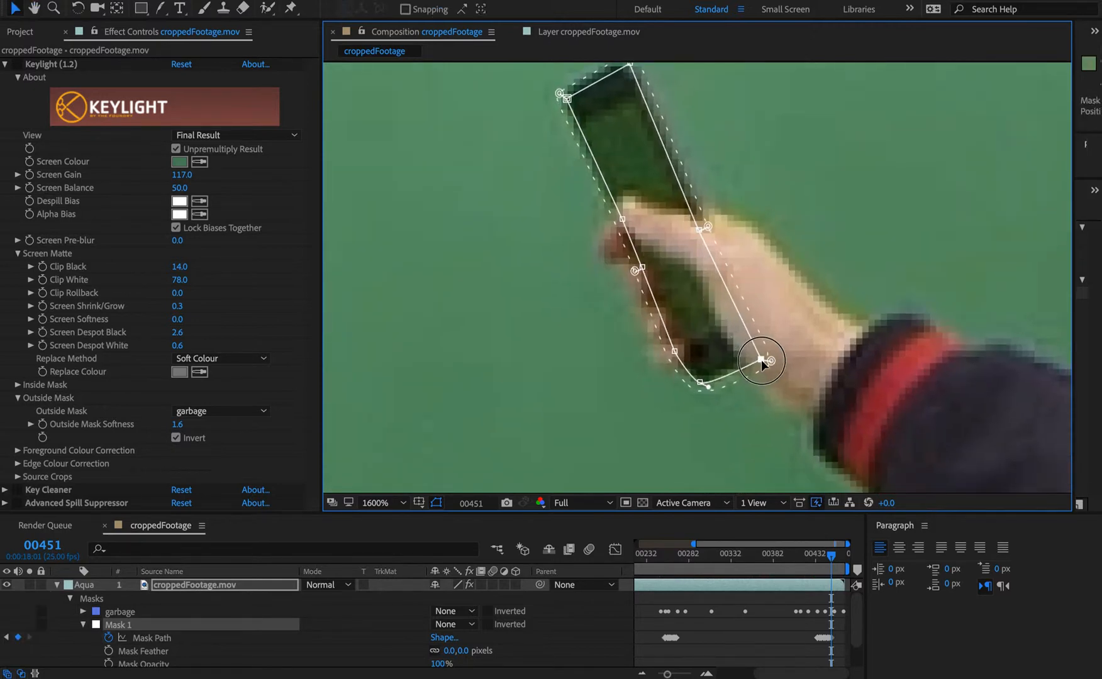
{"action": "left_click", "coordinate": [675, 352]}
{"action": "left_click", "coordinate": [674, 352], "text": "ctrl+alt"}
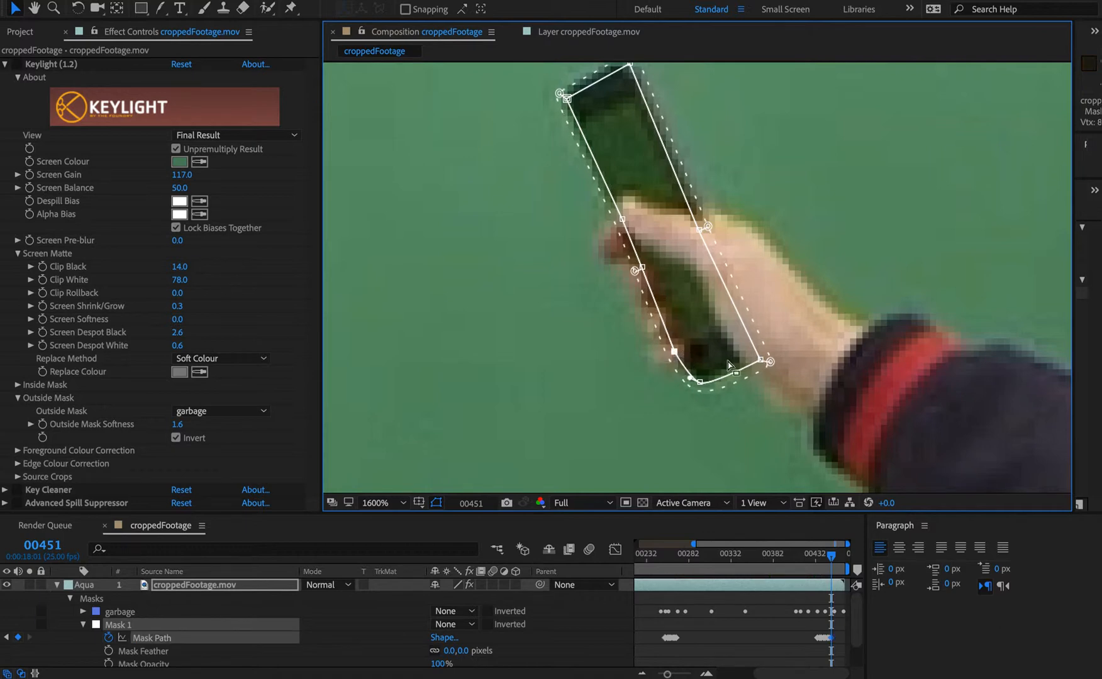
{"action": "key", "text": "super+minus"}
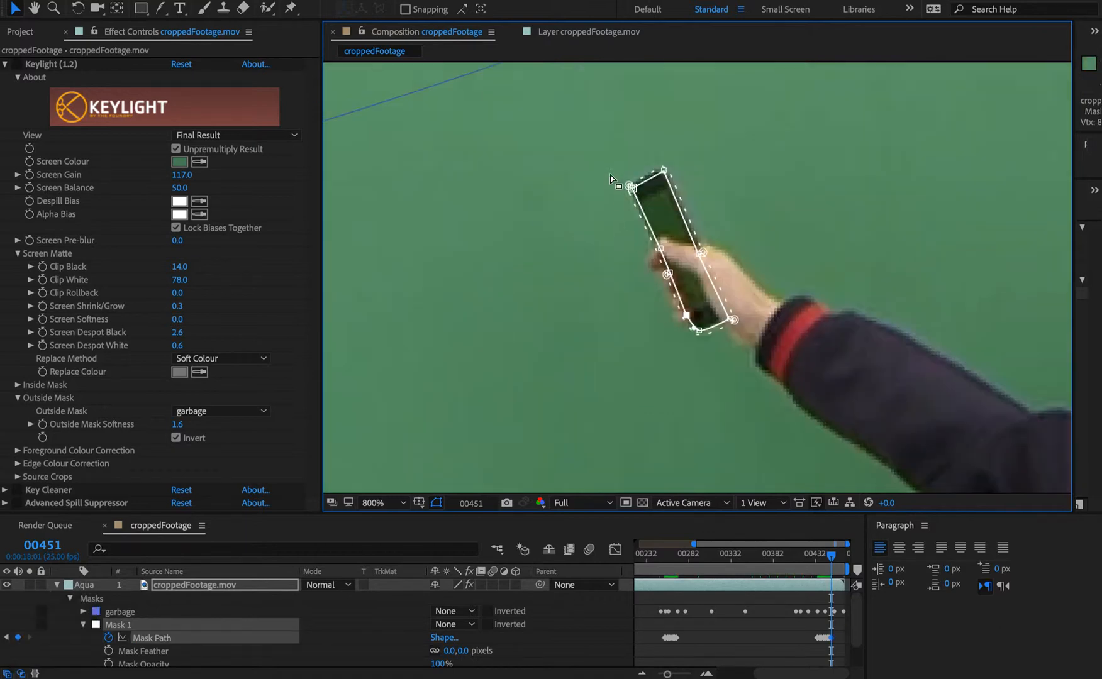
- At frame 453, shift Mask 1's upper corners, base and finger-side points to fit the phone
{"action": "left_click_drag", "start_coordinate": [595, 134], "coordinate": [797, 391]}
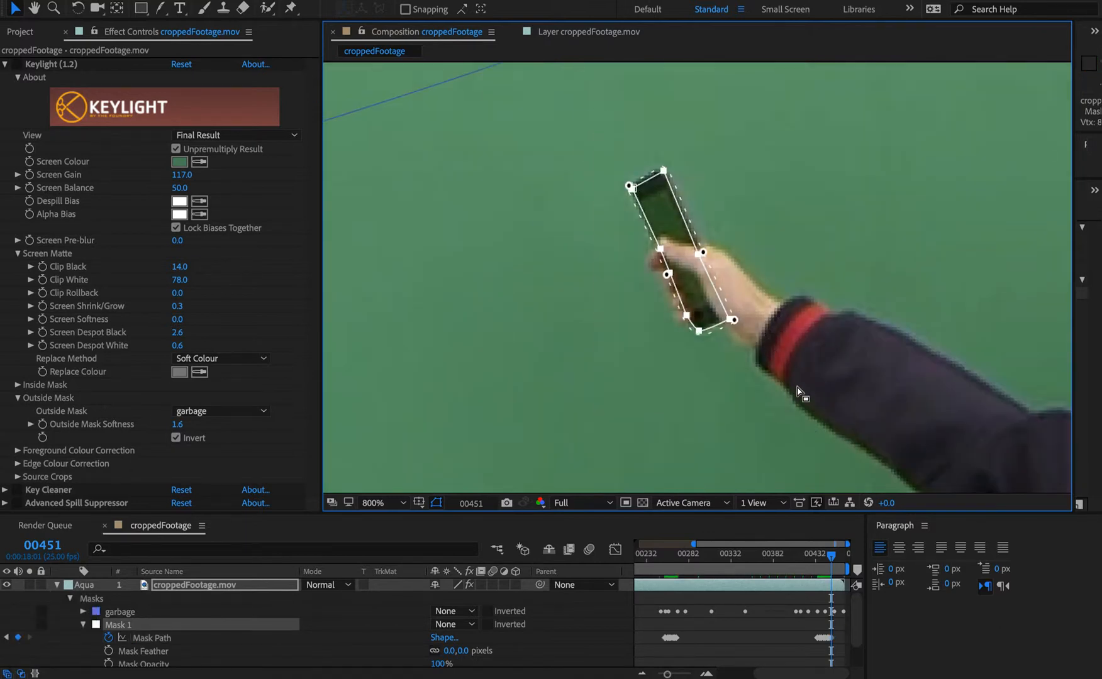
{"action": "key", "text": "super+Right"}
{"action": "key", "text": "super+Right"}
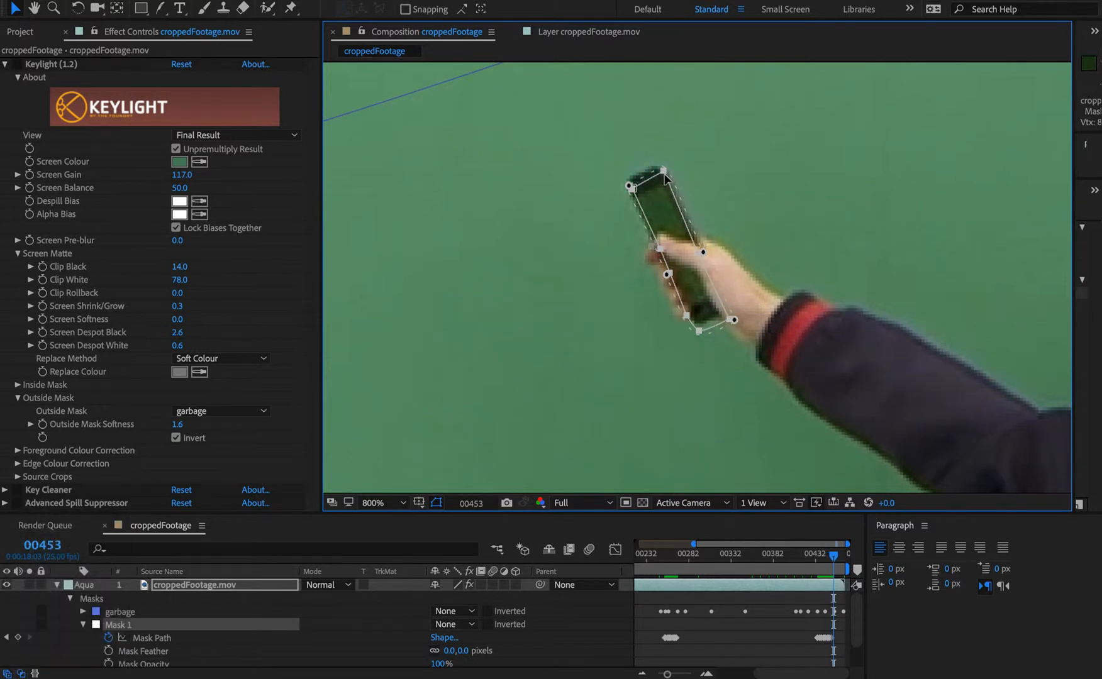
{"action": "left_click", "coordinate": [634, 187]}
{"action": "mouse_move", "coordinate": [632, 188]}
{"action": "left_mouse_down"}
{"action": "mouse_move", "coordinate": [660, 165]}
{"action": "mouse_move", "coordinate": [625, 186]}
{"action": "left_mouse_up"}
{"action": "left_click", "coordinate": [628, 186]}
{"action": "left_click_drag", "start_coordinate": [663, 305], "coordinate": [695, 317]}
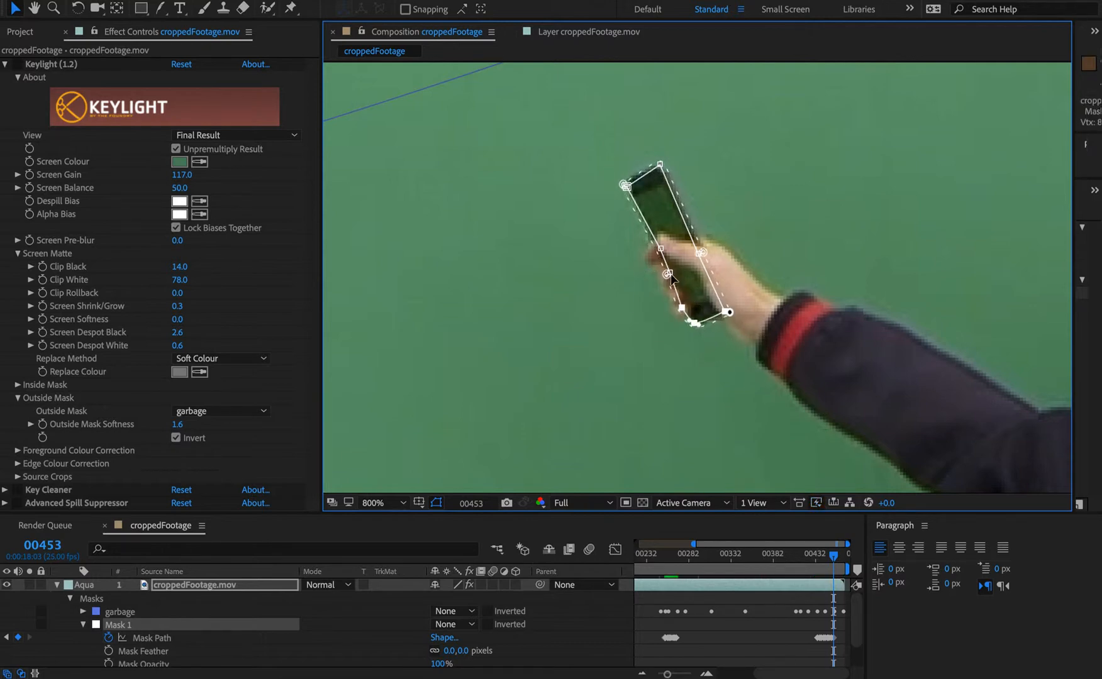
{"action": "left_click_drag", "start_coordinate": [671, 271], "coordinate": [658, 251]}
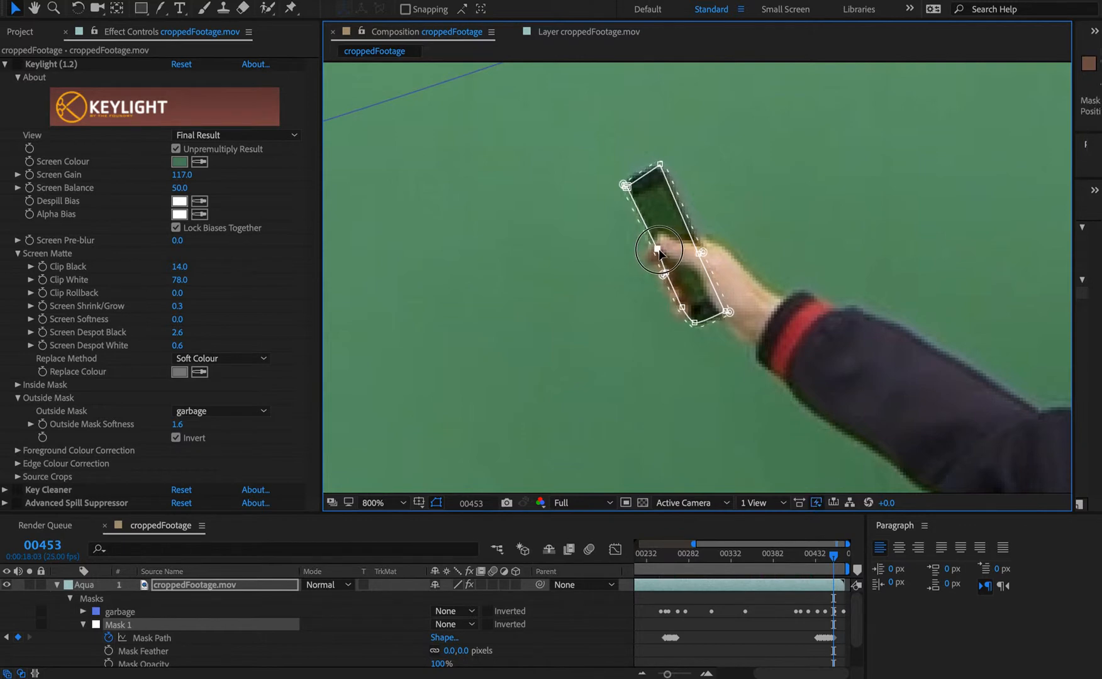
- At frame 455, move Mask 1 up onto the phone and adjust its upper corners, side points and base
{"action": "left_click_drag", "start_coordinate": [586, 112], "coordinate": [838, 393]}
{"action": "key", "text": "super+Right"}
{"action": "key", "text": "super+Right"}
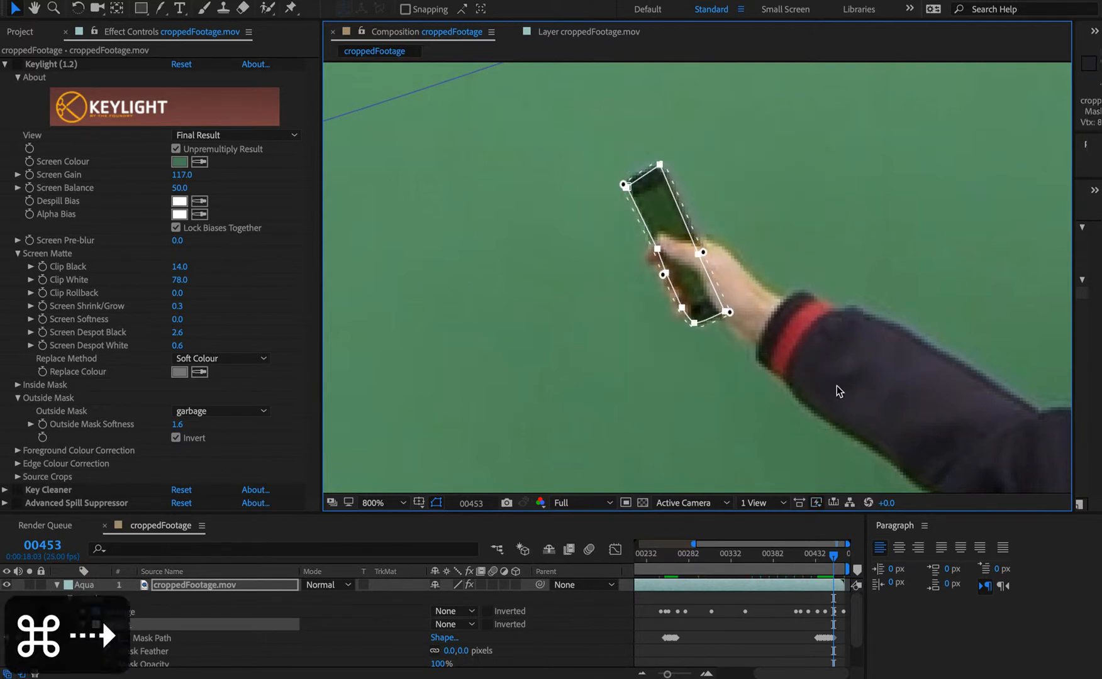
{"action": "mouse_move", "coordinate": [659, 165]}
{"action": "left_mouse_down"}
{"action": "mouse_move", "coordinate": [668, 156]}
{"action": "mouse_move", "coordinate": [635, 169]}
{"action": "mouse_move", "coordinate": [667, 156]}
{"action": "left_mouse_up"}
{"action": "left_click", "coordinate": [627, 141]}
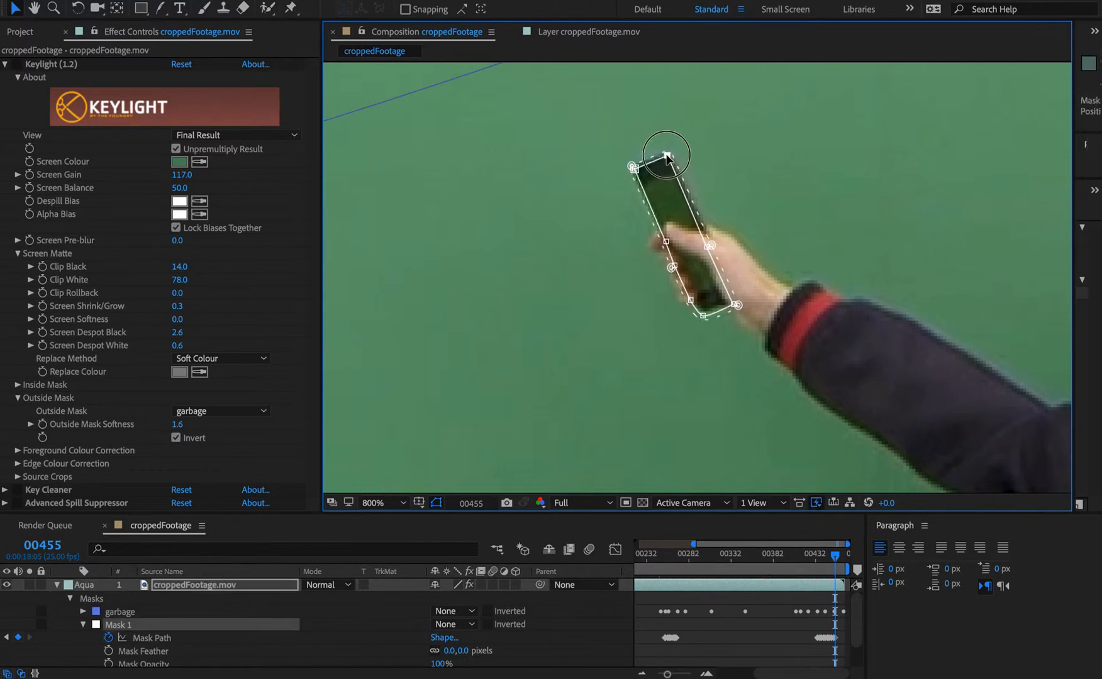
{"action": "left_click_drag", "start_coordinate": [620, 216], "coordinate": [694, 302]}
{"action": "left_click", "coordinate": [738, 234]}
{"action": "left_click", "coordinate": [703, 240]}
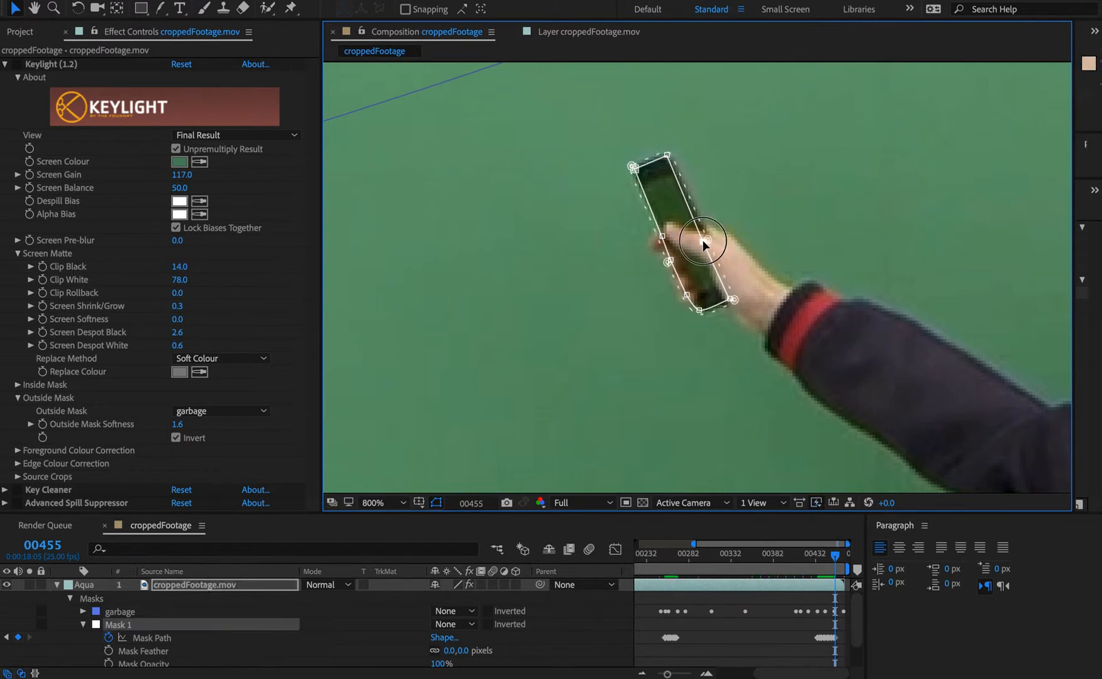
- At frame 457, move the whole of Mask 1 up and across toward the phone's new position
{"action": "key", "text": "super+Right"}
{"action": "key", "text": "super+Right"}
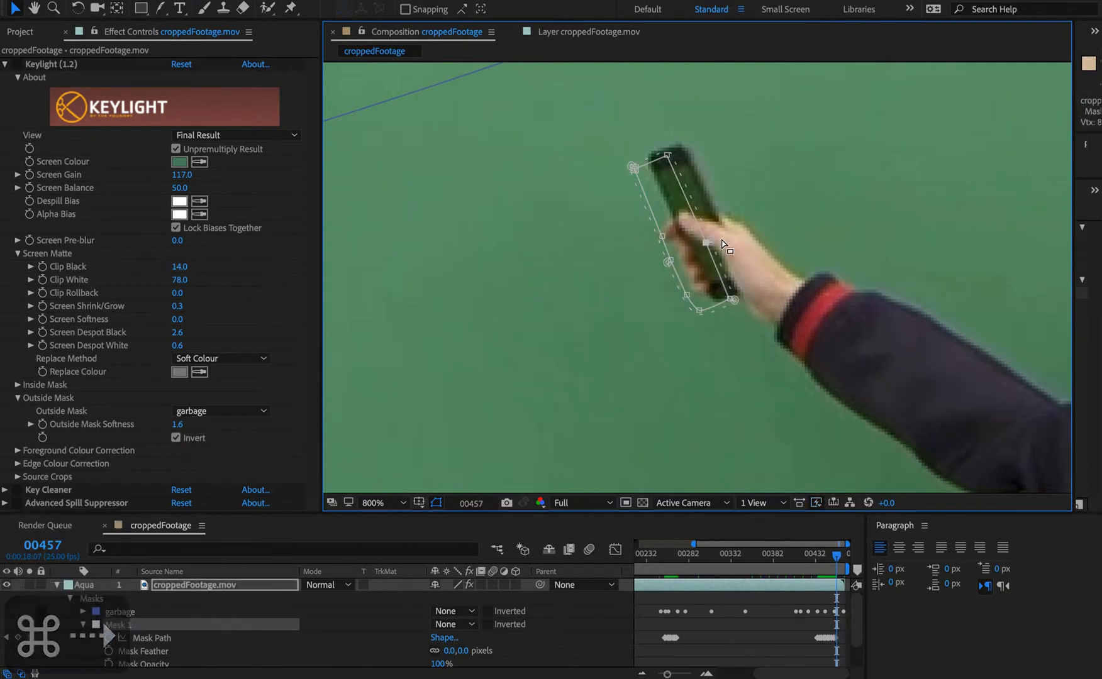
{"action": "left_click_drag", "start_coordinate": [592, 120], "coordinate": [819, 382]}
{"action": "left_click", "coordinate": [678, 151]}
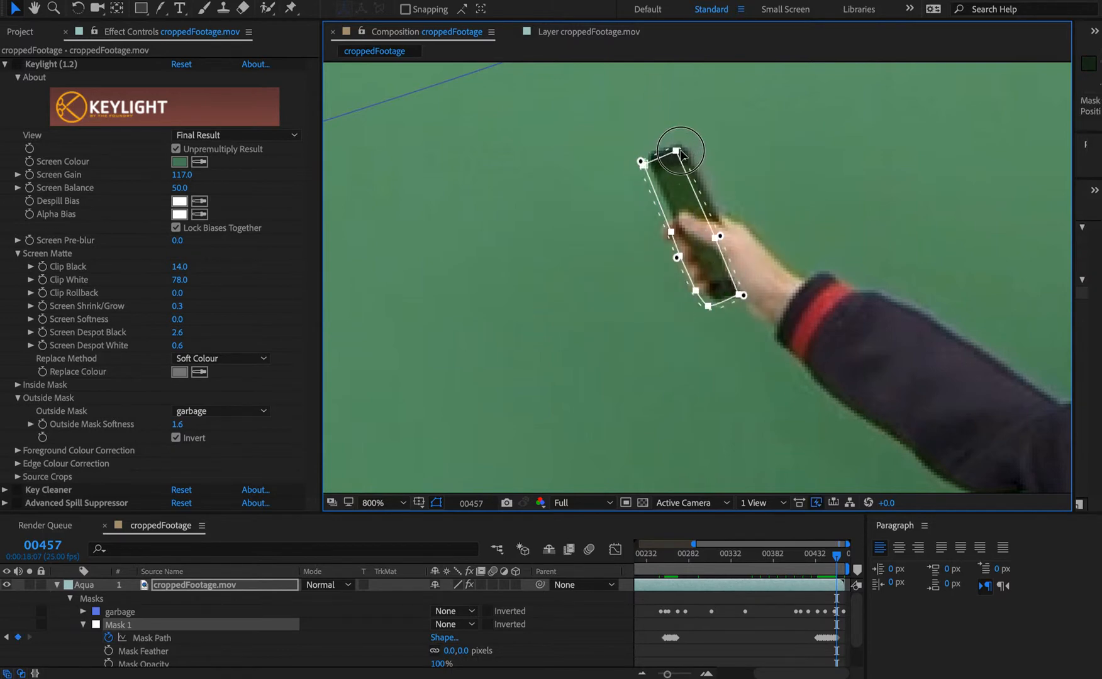
- At frame 457, fine-tune Mask 1's upper corners, finger-side edge and base corners around the phone
{"action": "left_click_drag", "start_coordinate": [681, 152], "coordinate": [650, 155]}
{"action": "left_click", "coordinate": [696, 140]}
{"action": "left_click", "coordinate": [683, 144]}
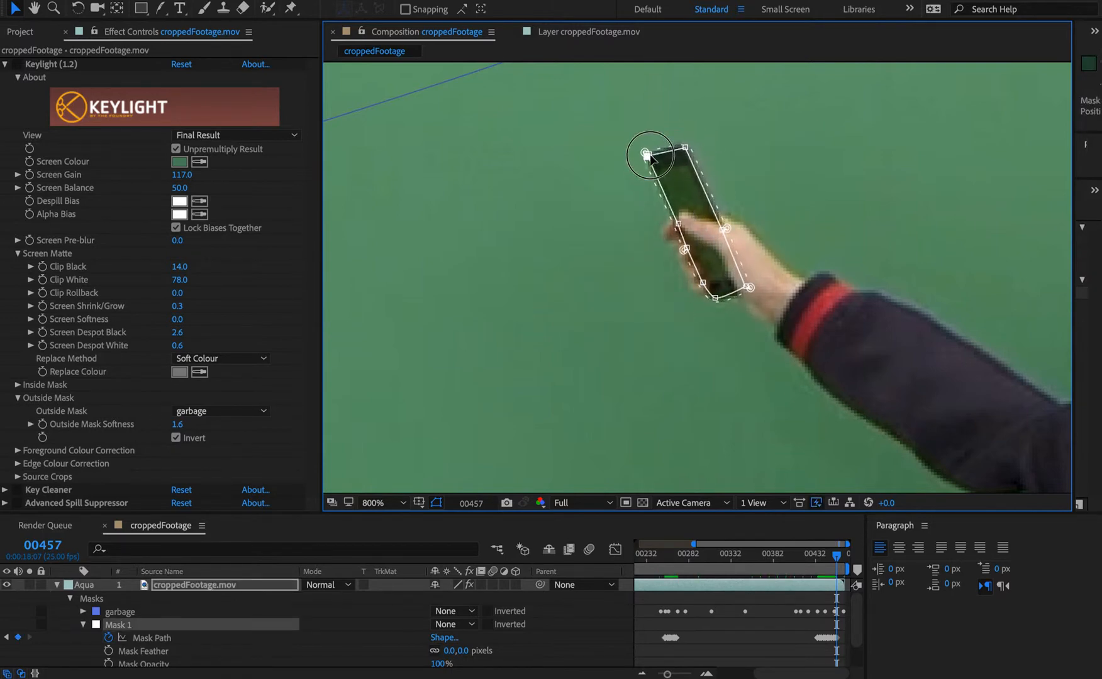
{"action": "left_click_drag", "start_coordinate": [678, 223], "coordinate": [719, 226]}
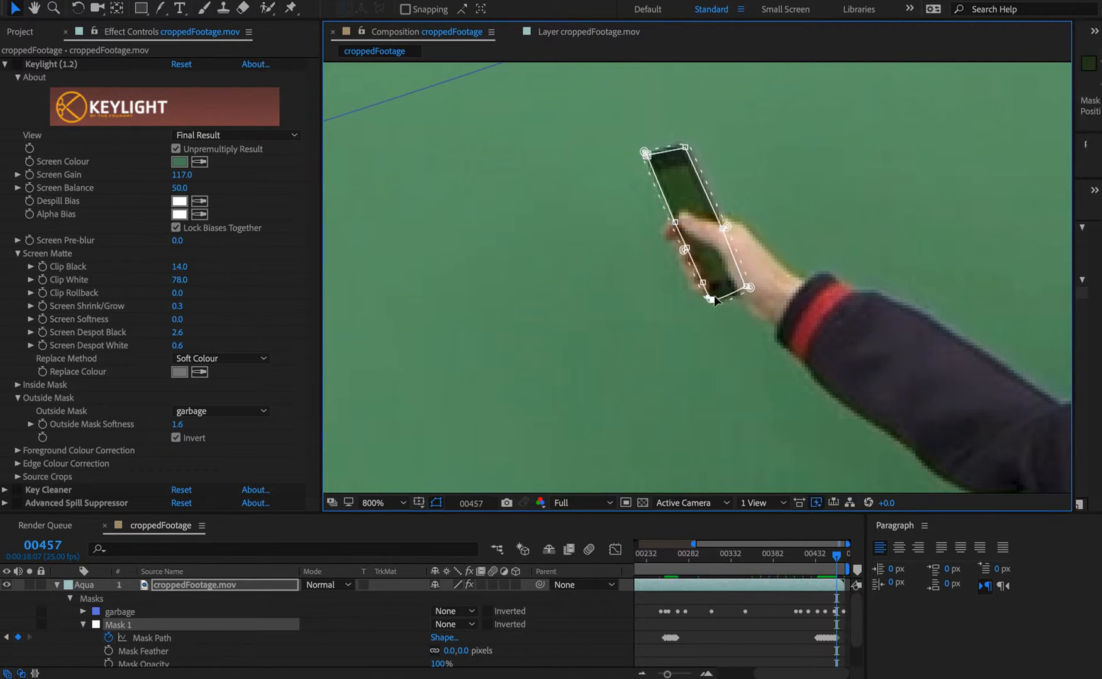
{"action": "left_click_drag", "start_coordinate": [749, 288], "coordinate": [749, 294]}
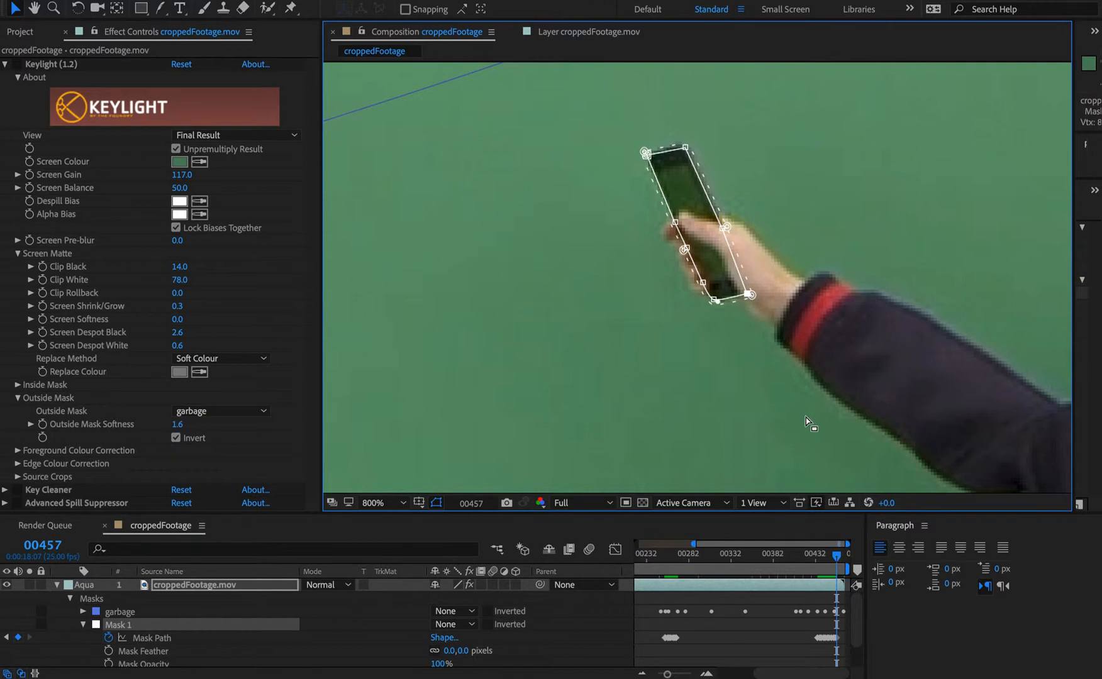
- At frame 459, move Mask 1 onto the phone and fine-tune its upper corners and finger-side points
{"action": "key", "text": "super+Right"}
{"action": "key", "text": "super+Right"}
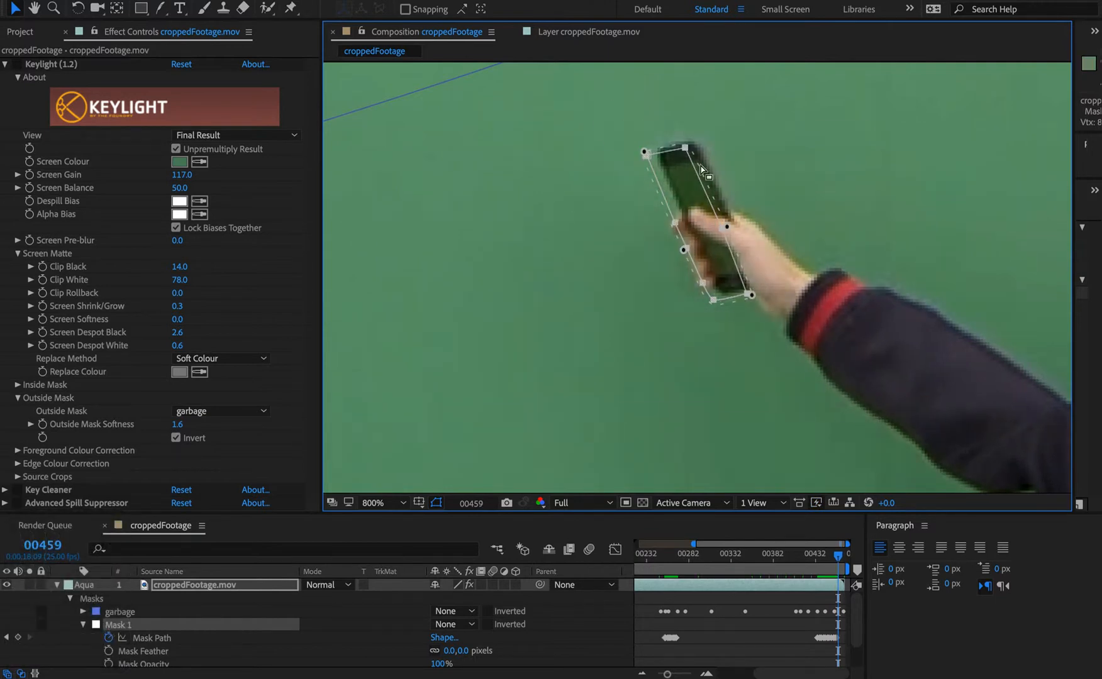
{"action": "left_click_drag", "start_coordinate": [688, 151], "coordinate": [696, 140]}
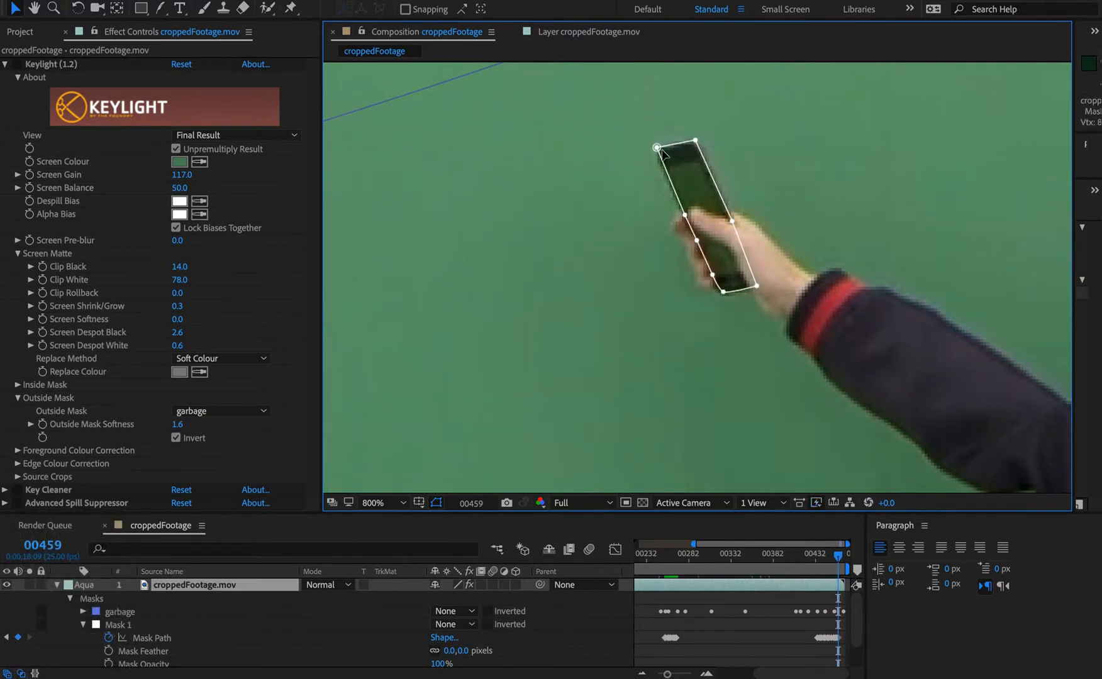
{"action": "left_click", "coordinate": [655, 152]}
{"action": "left_click_drag", "start_coordinate": [695, 144], "coordinate": [698, 139]}
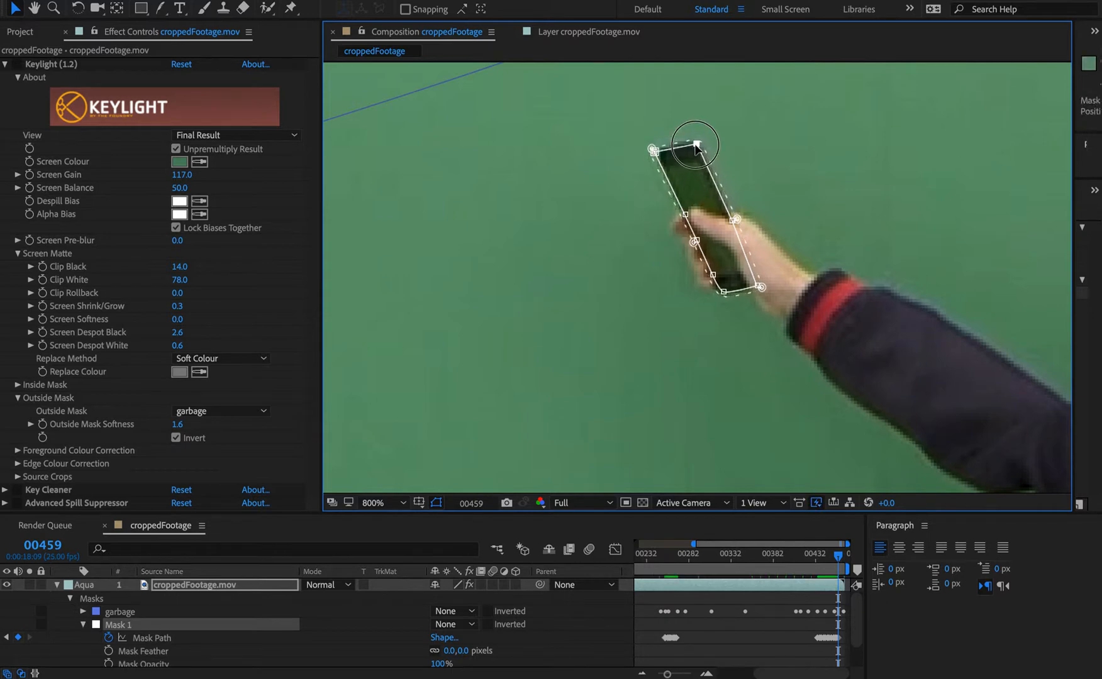
{"action": "left_click", "coordinate": [685, 215]}
{"action": "left_click_drag", "start_coordinate": [685, 216], "coordinate": [709, 276]}
- At the clip's last frame, 466, move Mask 1's upper corners onto the top corners of the phone
{"action": "key", "text": "super+Right"}
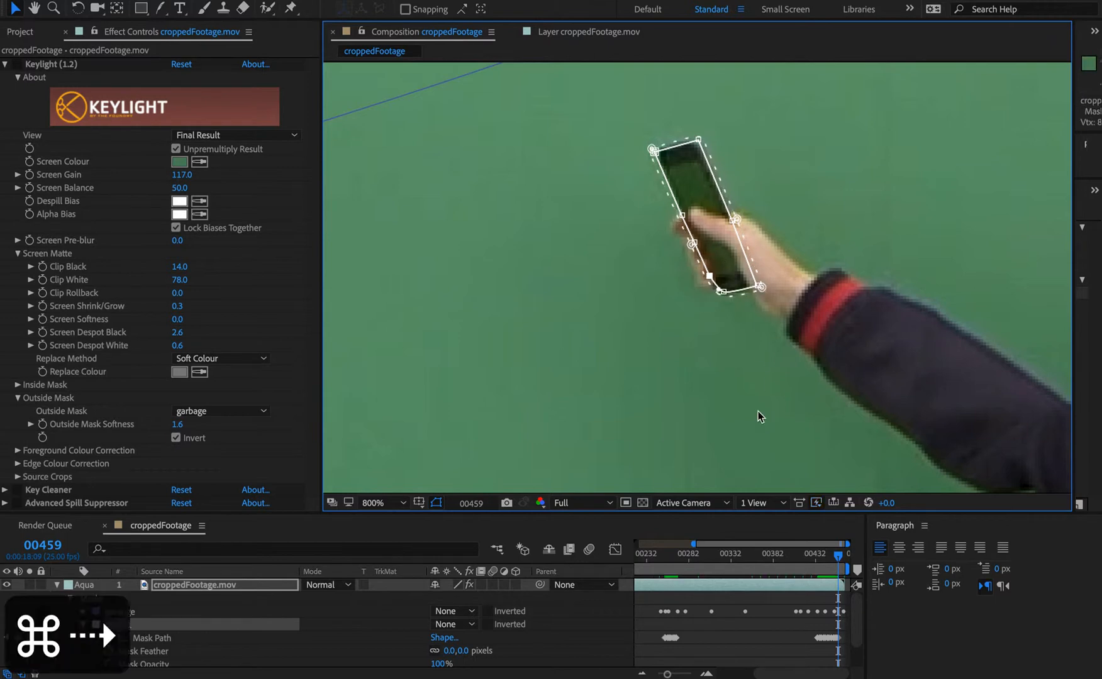
{"action": "key", "text": "o"}
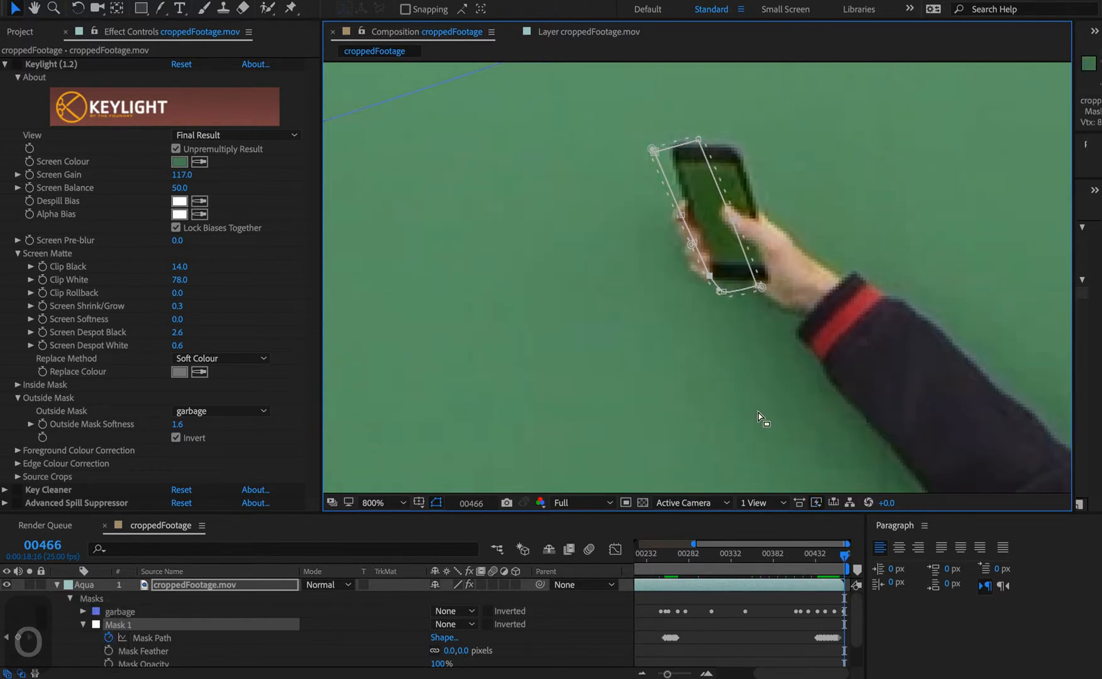
{"action": "left_click", "coordinate": [717, 225]}
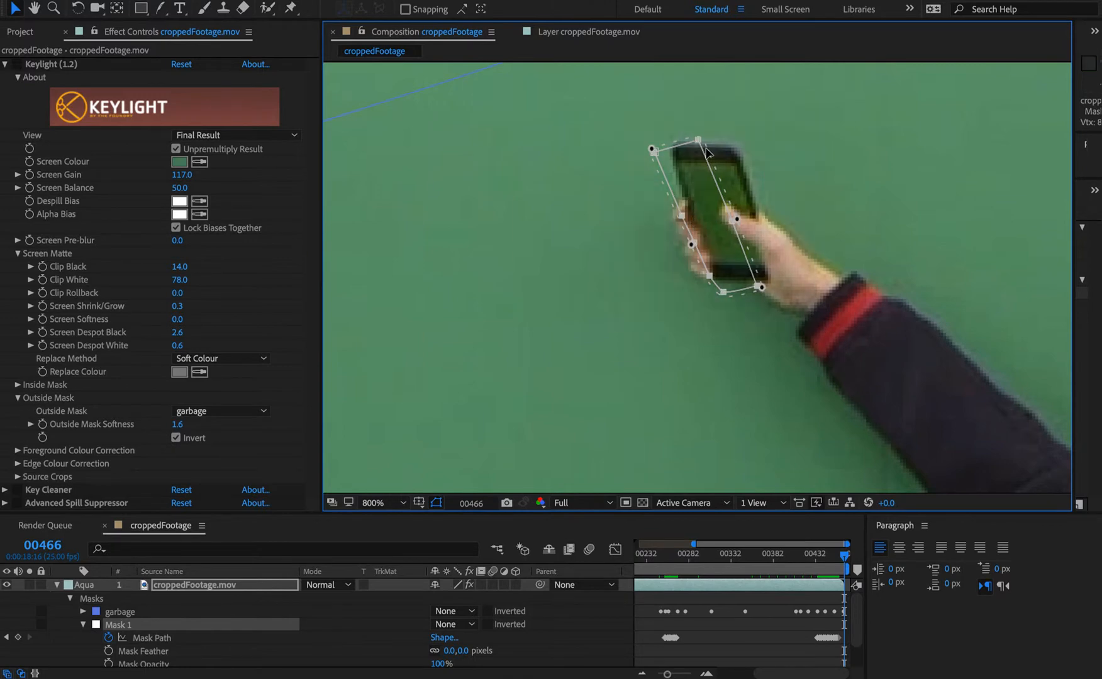
{"action": "double_click", "coordinate": [700, 140]}
{"action": "left_click_drag", "start_coordinate": [693, 166], "coordinate": [735, 148]}
{"action": "double_click", "coordinate": [708, 160]}
{"action": "left_click", "coordinate": [737, 148], "text": "ctrl+alt"}
{"action": "mouse_move", "coordinate": [670, 147]}
{"action": "left_mouse_down"}
{"action": "mouse_move", "coordinate": [669, 132]}
{"action": "mouse_move", "coordinate": [659, 161]}
{"action": "mouse_move", "coordinate": [667, 153]}
{"action": "left_mouse_up"}
- At frame 466, fit Mask 1's side points and base to the phone and straighten the curve along the thumb side
{"action": "left_click_drag", "start_coordinate": [697, 211], "coordinate": [772, 279]}
{"action": "left_click", "coordinate": [772, 282], "text": "alt"}
{"action": "left_click", "coordinate": [747, 216], "text": "alt"}
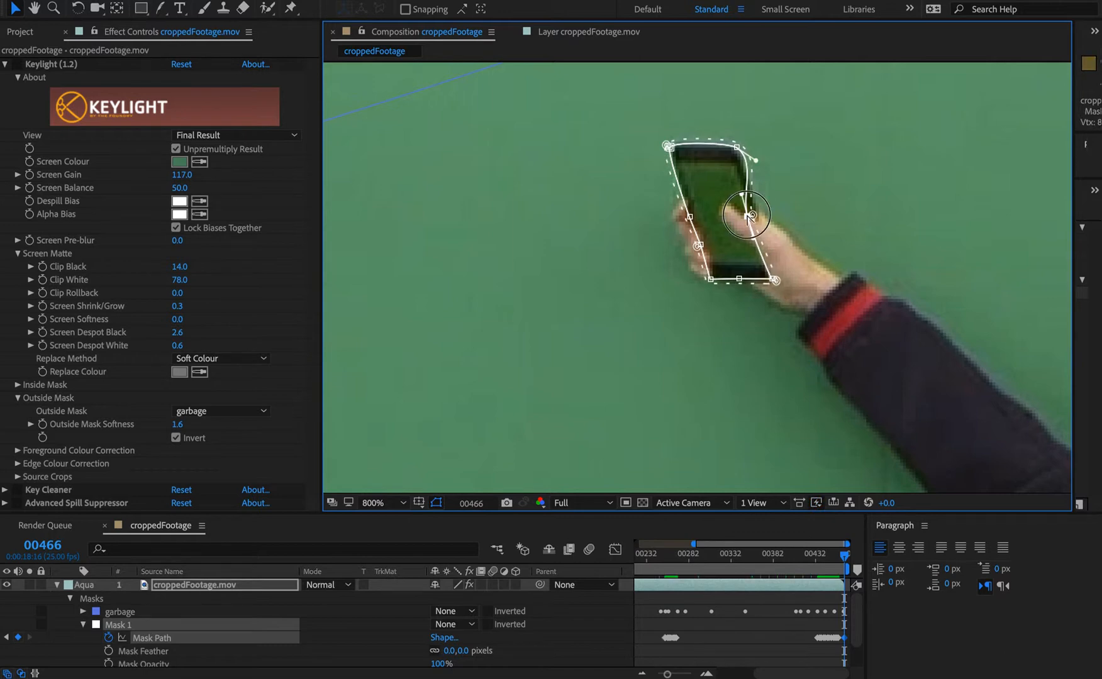
{"action": "left_click", "coordinate": [748, 216], "text": "alt"}
{"action": "left_click", "coordinate": [747, 217], "text": "alt"}
{"action": "left_click_drag", "start_coordinate": [748, 216], "coordinate": [754, 217]}
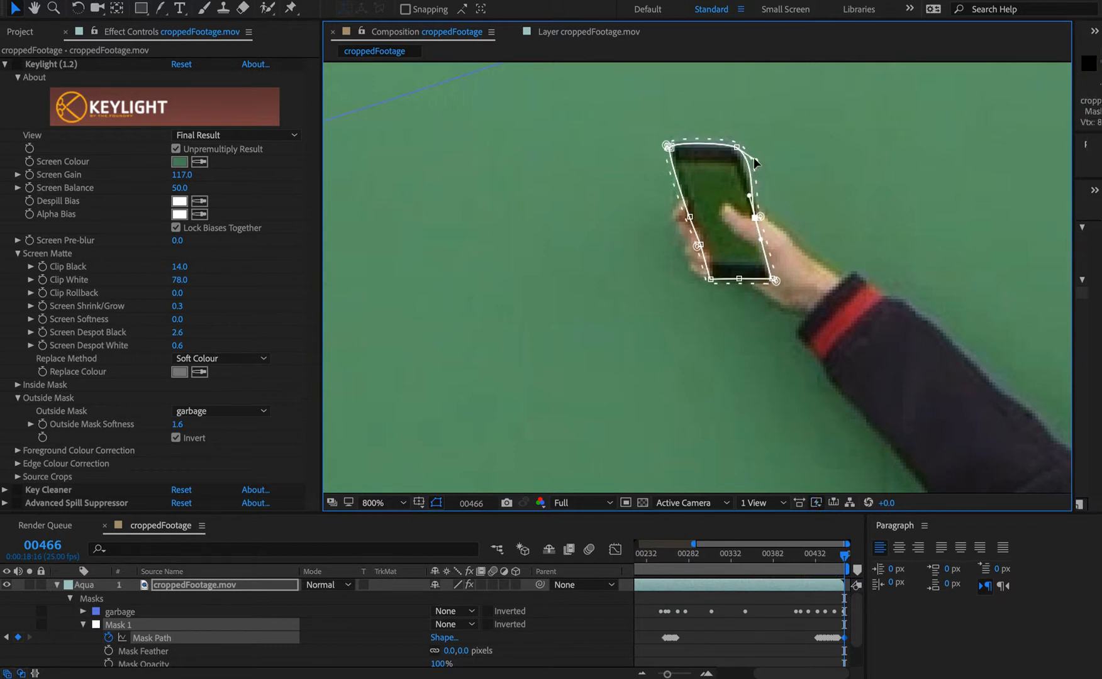
{"action": "left_click_drag", "start_coordinate": [755, 160], "coordinate": [734, 147]}
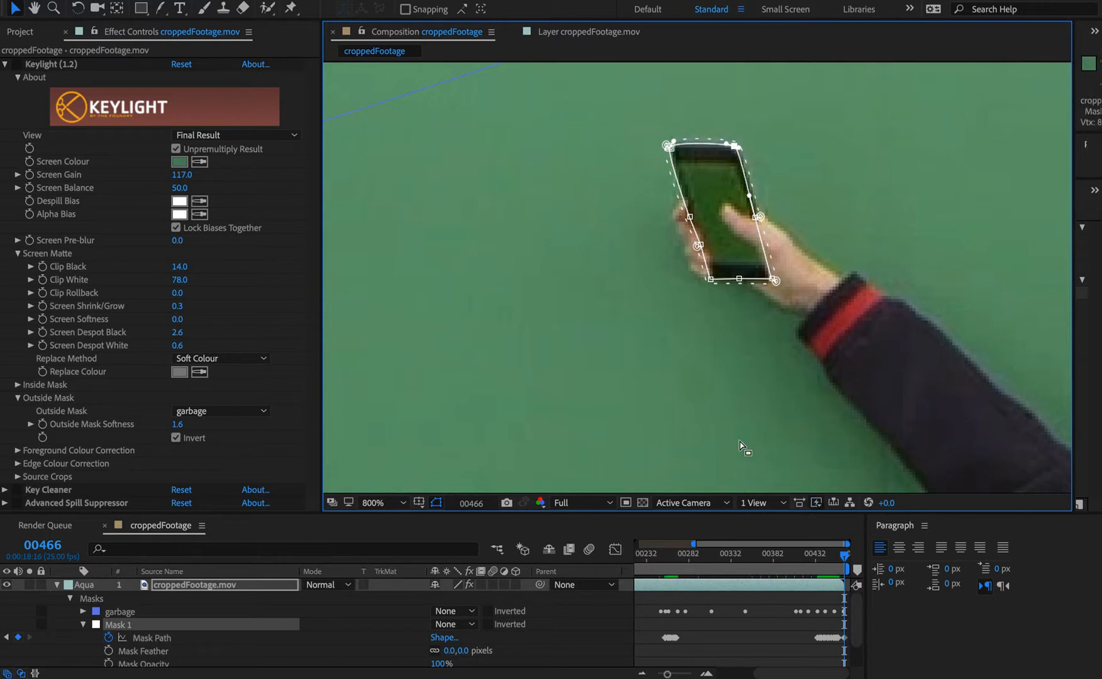
- At frame 464, fit Mask 1's base, upper corners and thumb-side point to the phone's outline
{"action": "key", "text": "super+Left"}
{"action": "key", "text": "super+Left"}
{"action": "key", "text": "super+equal"}
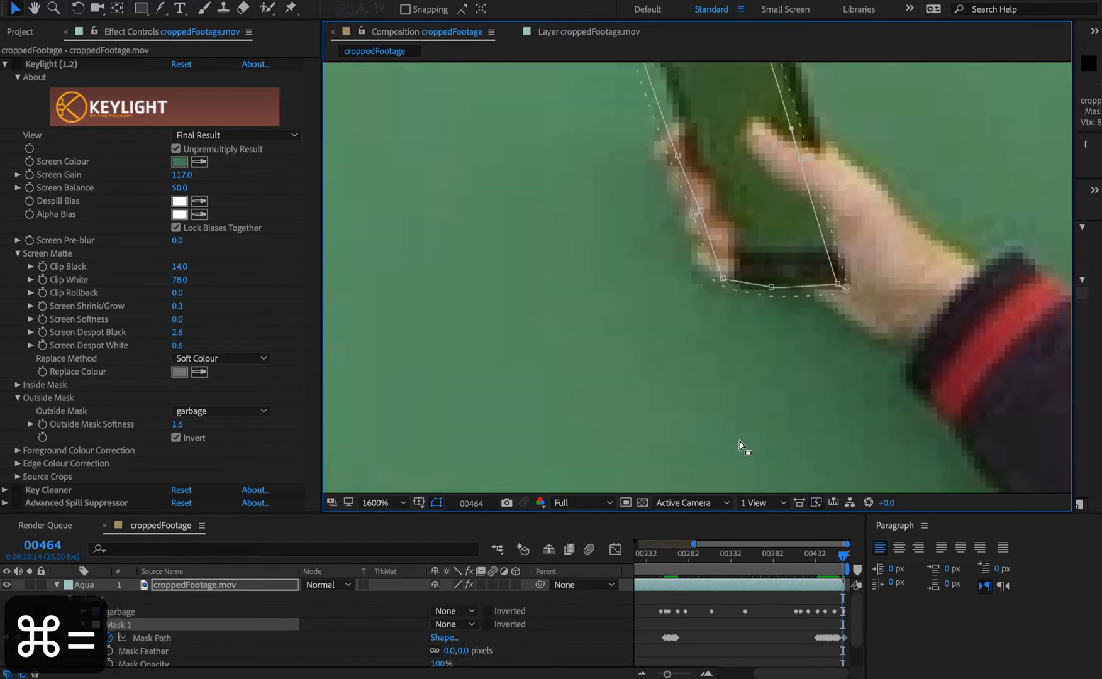
{"action": "left_click_drag", "start_coordinate": [661, 180], "coordinate": [615, 252]}
{"action": "left_click_drag", "start_coordinate": [726, 360], "coordinate": [801, 359]}
{"action": "left_click", "coordinate": [740, 358], "text": "alt+super"}
{"action": "mouse_move", "coordinate": [726, 198]}
{"action": "left_mouse_down"}
{"action": "mouse_move", "coordinate": [730, 300]}
{"action": "mouse_move", "coordinate": [735, 180]}
{"action": "left_mouse_up"}
{"action": "left_click_drag", "start_coordinate": [761, 331], "coordinate": [775, 327]}
{"action": "left_click_drag", "start_coordinate": [592, 194], "coordinate": [614, 181]}
- At frame 464, shift Mask 1's finger-side points and adjacent base corner inward along the phone's edge
{"action": "left_click_drag", "start_coordinate": [636, 330], "coordinate": [648, 329]}
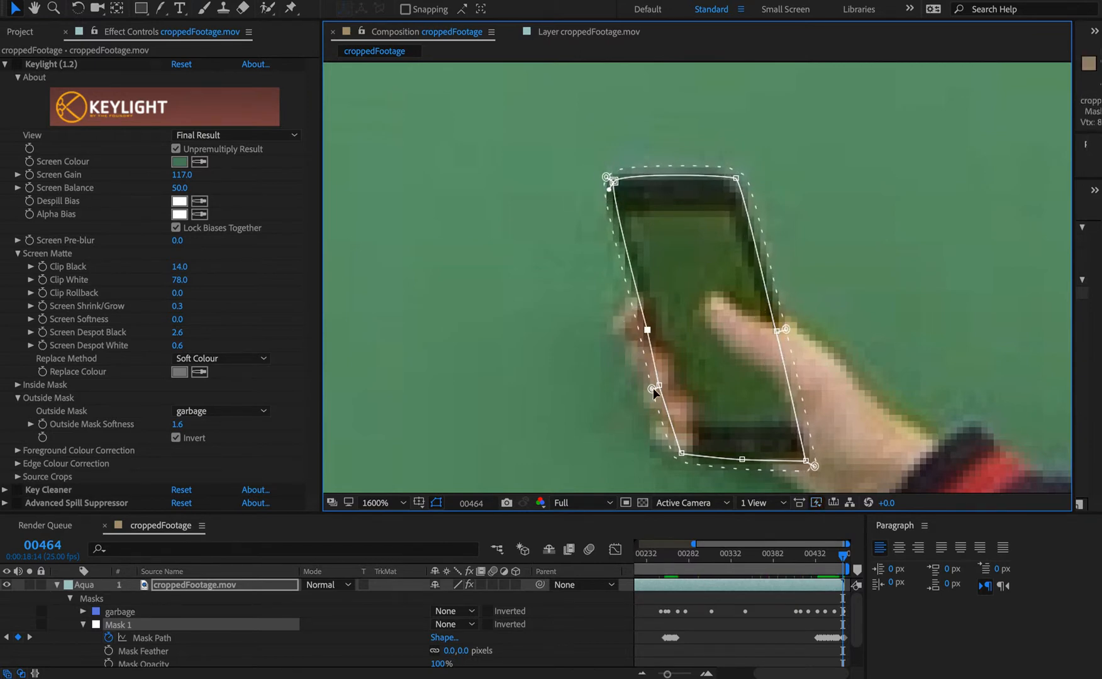
{"action": "left_click_drag", "start_coordinate": [665, 384], "coordinate": [667, 385]}
{"action": "left_click_drag", "start_coordinate": [594, 294], "coordinate": [730, 475]}
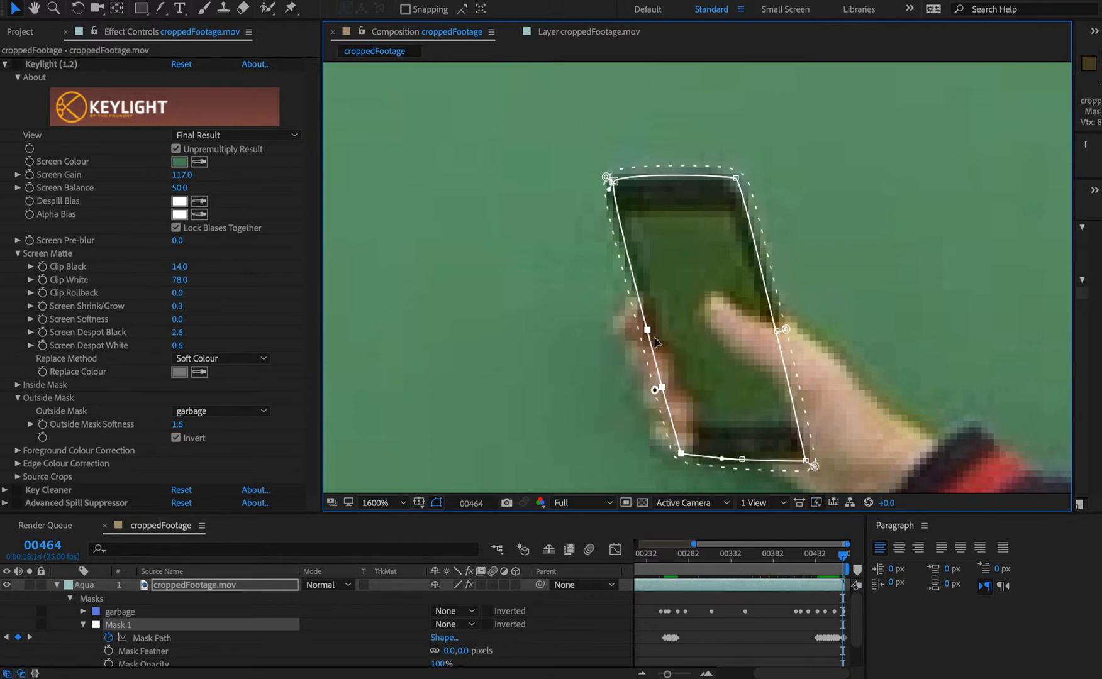
{"action": "left_click_drag", "start_coordinate": [648, 327], "coordinate": [651, 331]}
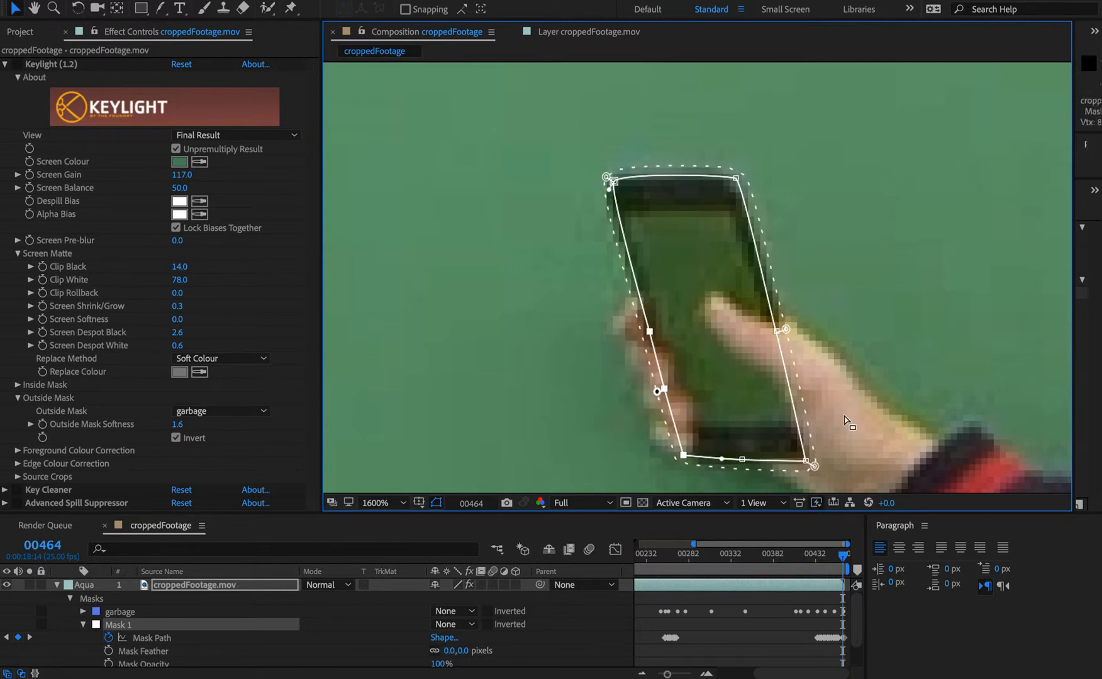
- At frame 462, move Mask 1's upper corners and middle side points onto the phone's edges
{"action": "key", "text": "equal"}
{"action": "key", "text": "equal"}
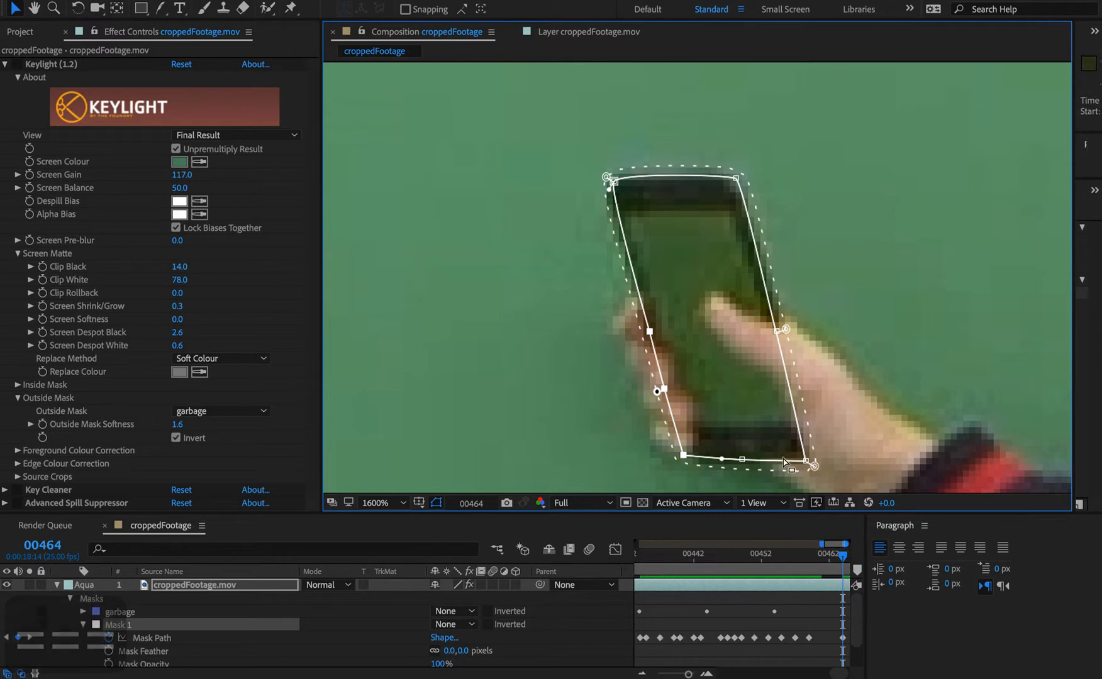
{"action": "key", "text": "super+Left"}
{"action": "key", "text": "super+Left"}
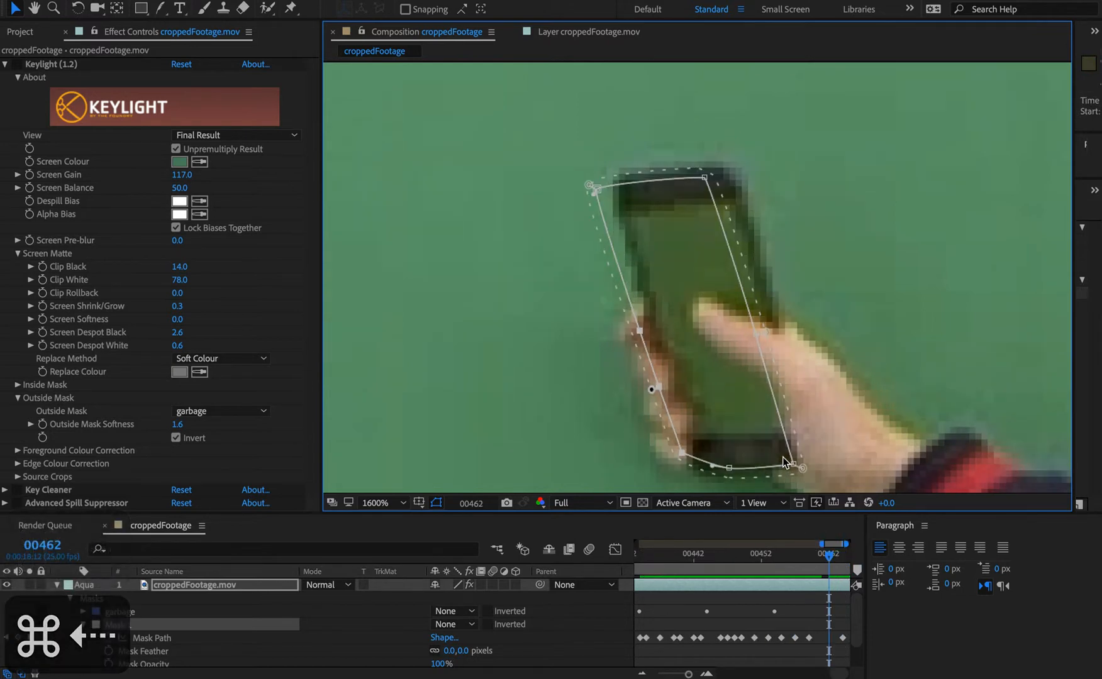
{"action": "left_click", "coordinate": [569, 146]}
{"action": "left_click_drag", "start_coordinate": [730, 177], "coordinate": [737, 172]}
{"action": "key", "text": "super+z"}
{"action": "left_click_drag", "start_coordinate": [554, 119], "coordinate": [728, 244]}
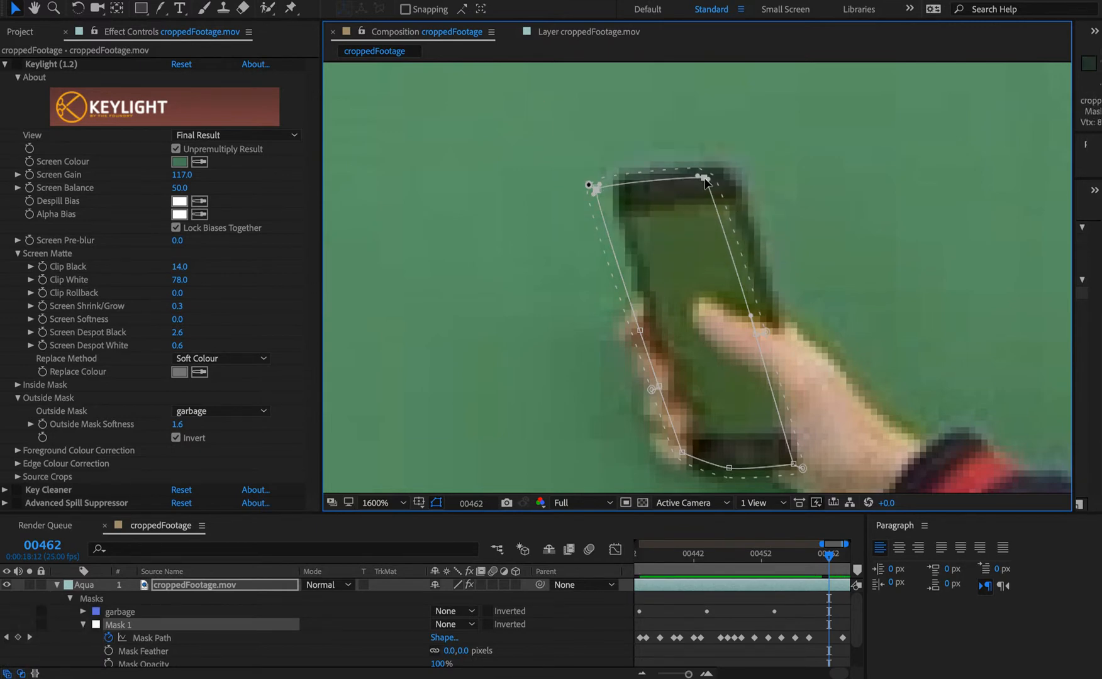
{"action": "left_click_drag", "start_coordinate": [705, 178], "coordinate": [729, 166]}
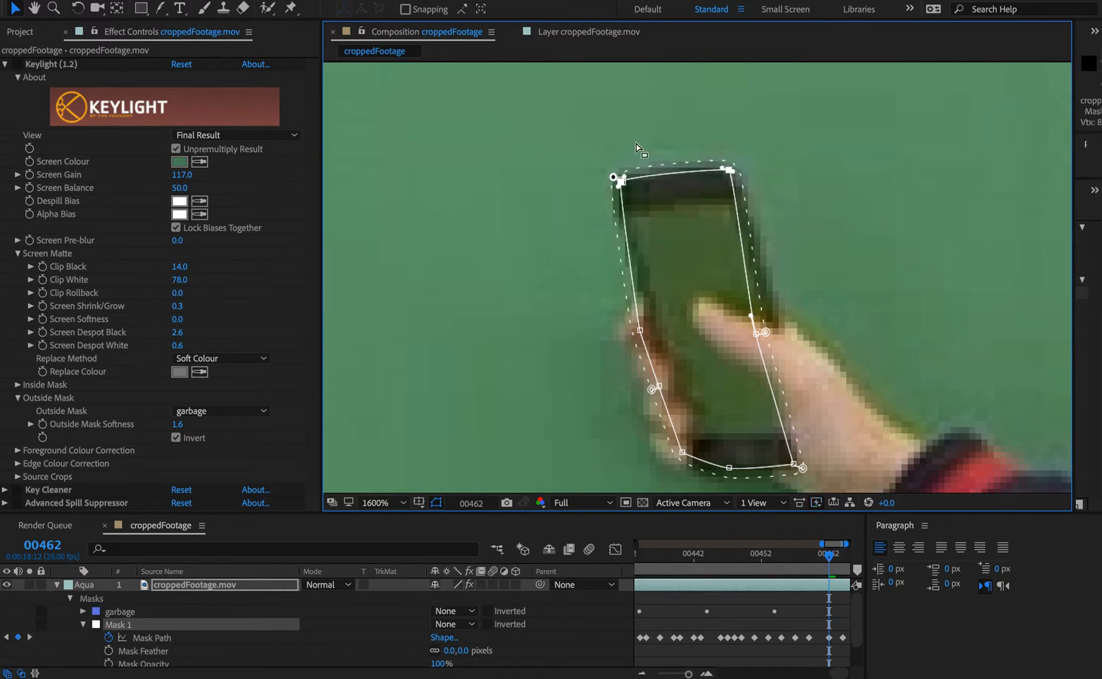
{"action": "left_click", "coordinate": [620, 181]}
{"action": "left_click_drag", "start_coordinate": [540, 267], "coordinate": [770, 334]}
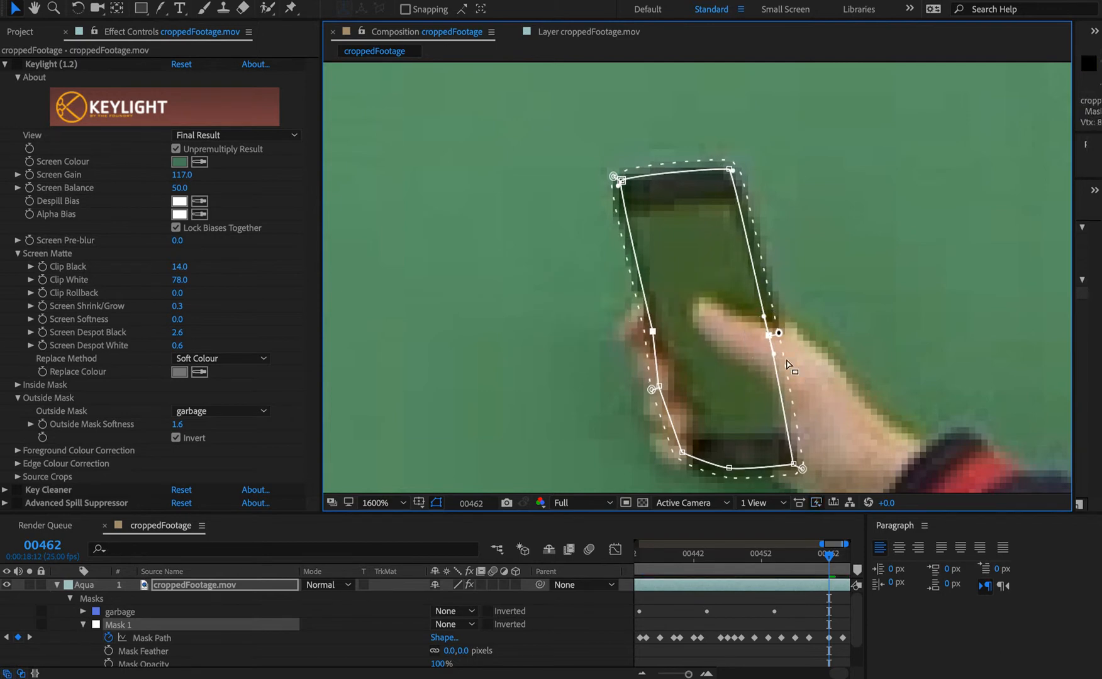
- At frame 462, lower Mask 1's base and lower finger-side points to the phone's bottom edge and adjust the finger-side corner
{"action": "key", "text": "space"}
{"action": "left_click_drag", "start_coordinate": [668, 364], "coordinate": [777, 362]}
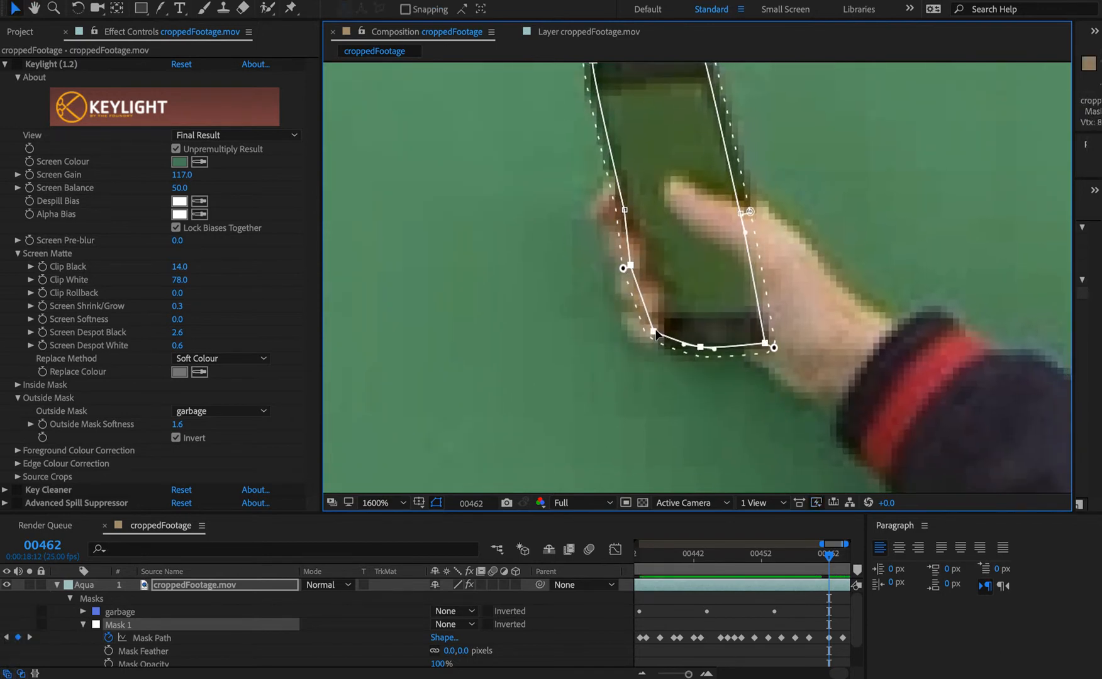
{"action": "left_click_drag", "start_coordinate": [656, 333], "coordinate": [661, 339]}
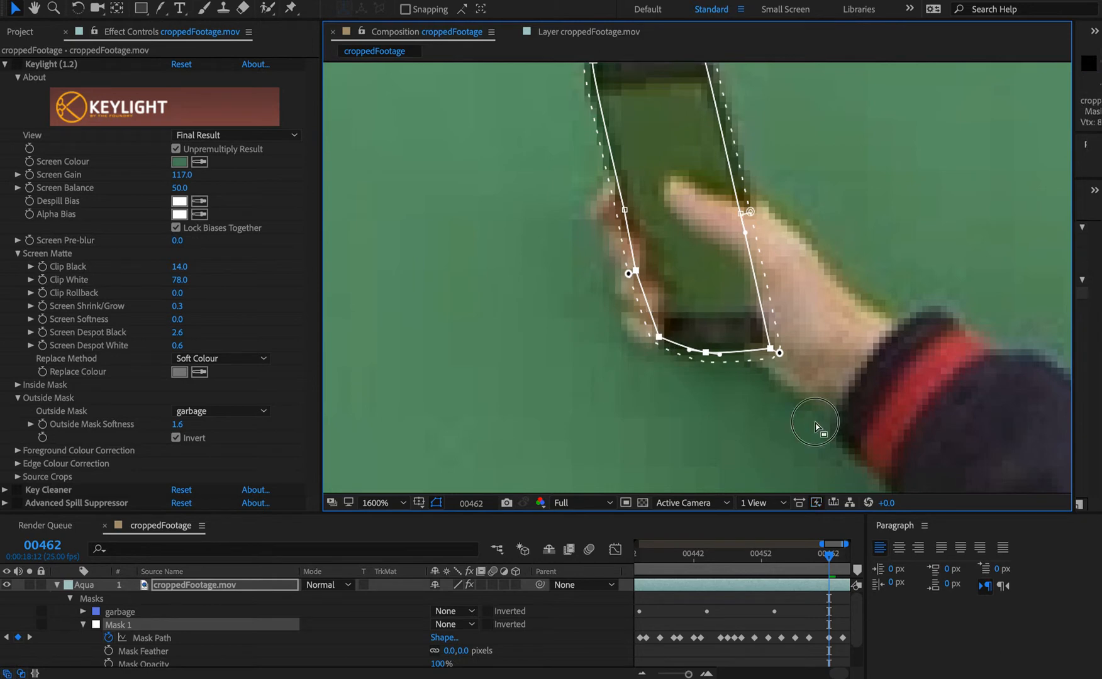
{"action": "left_click_drag", "start_coordinate": [815, 422], "coordinate": [652, 349]}
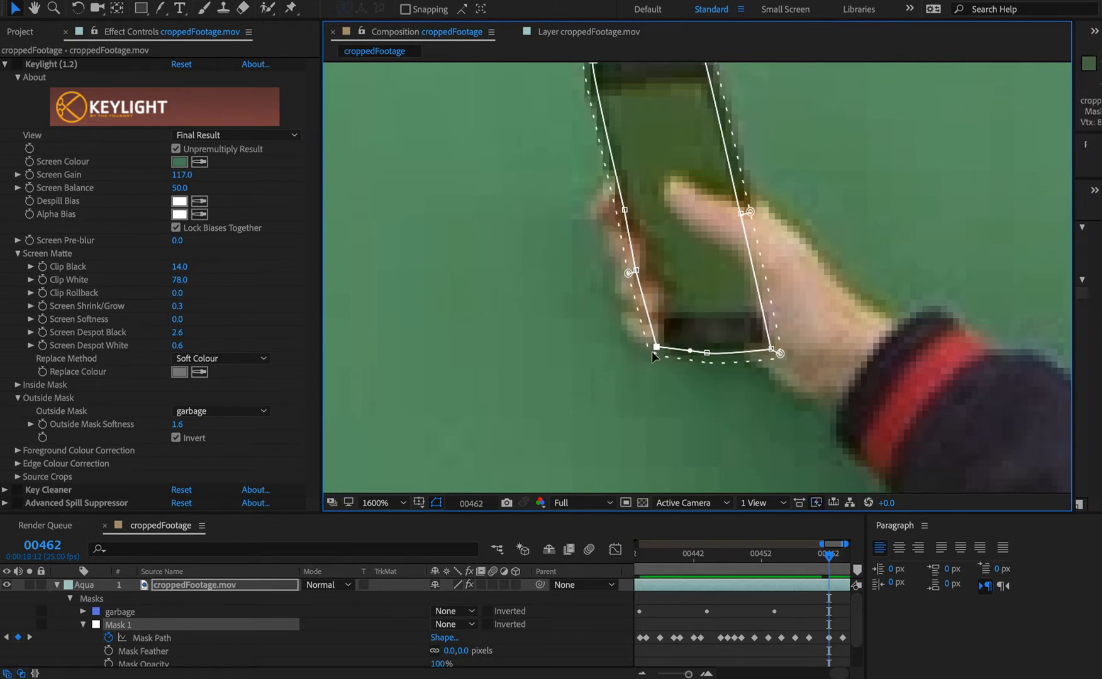
- Collapse Mask 1's properties and the croppedFootage.mov layer in the timeline, then deselect the layer
{"action": "key", "text": "super+minus"}
{"action": "key", "text": "super+minus"}
{"action": "key", "text": "super+minus"}
{"action": "key", "text": "super+minus"}
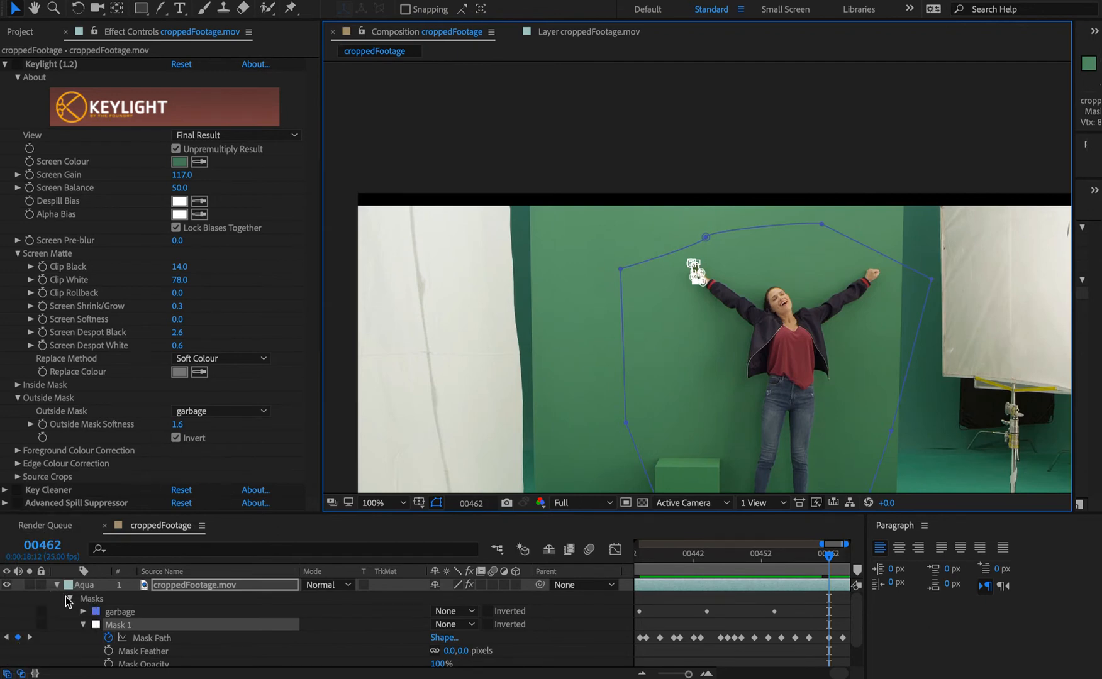
{"action": "left_click", "coordinate": [56, 585]}
{"action": "left_click", "coordinate": [153, 639]}
{"action": "left_click", "coordinate": [193, 586]}
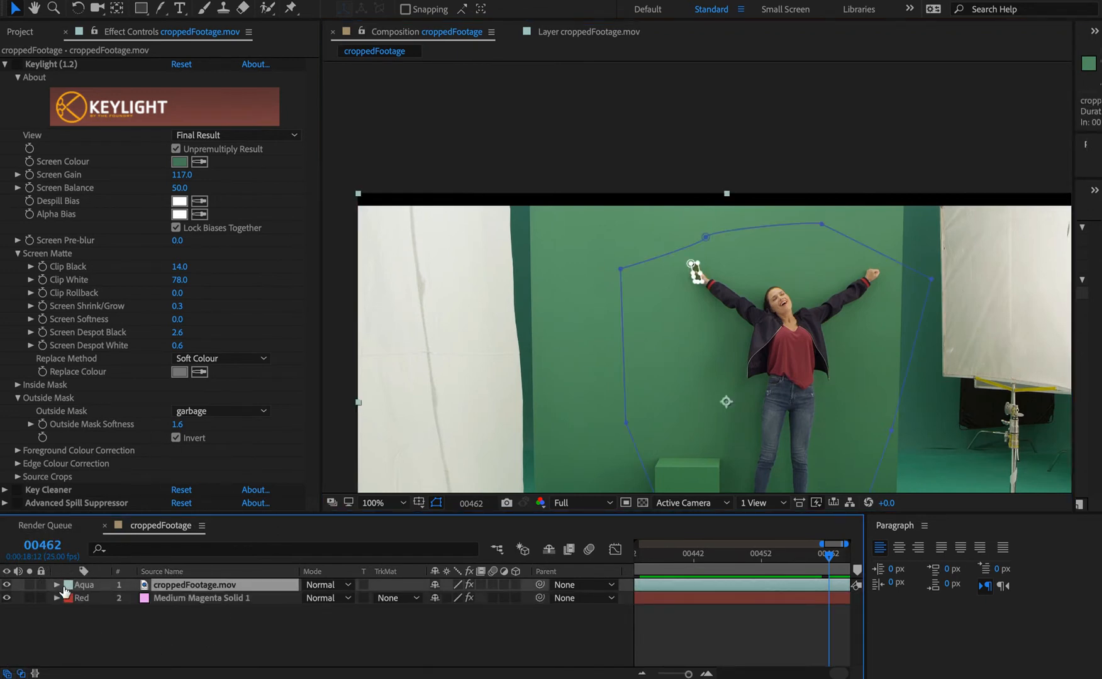
{"action": "left_click", "coordinate": [58, 584]}
{"action": "left_click", "coordinate": [82, 625]}
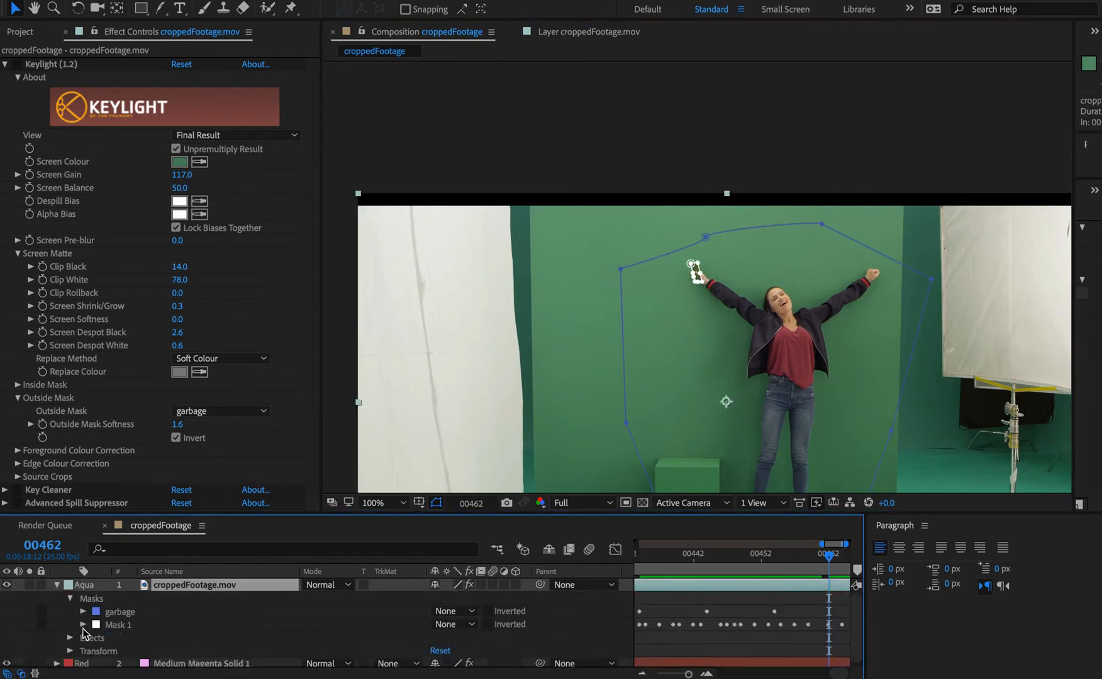
{"action": "left_click", "coordinate": [56, 584]}
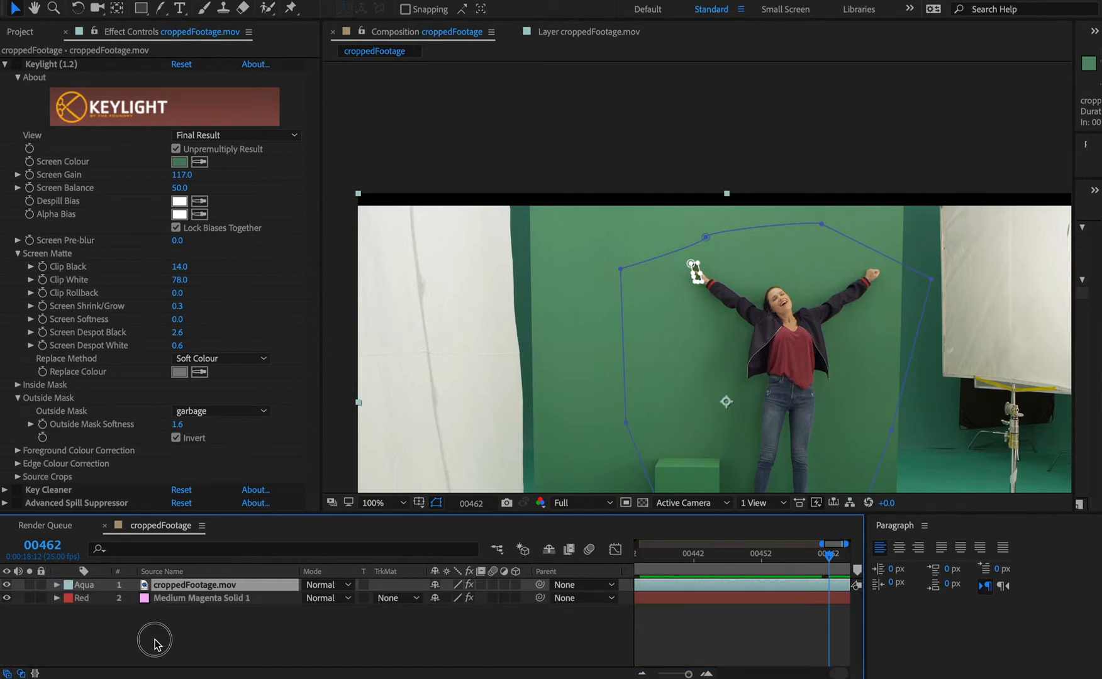
{"action": "left_click", "coordinate": [152, 640]}
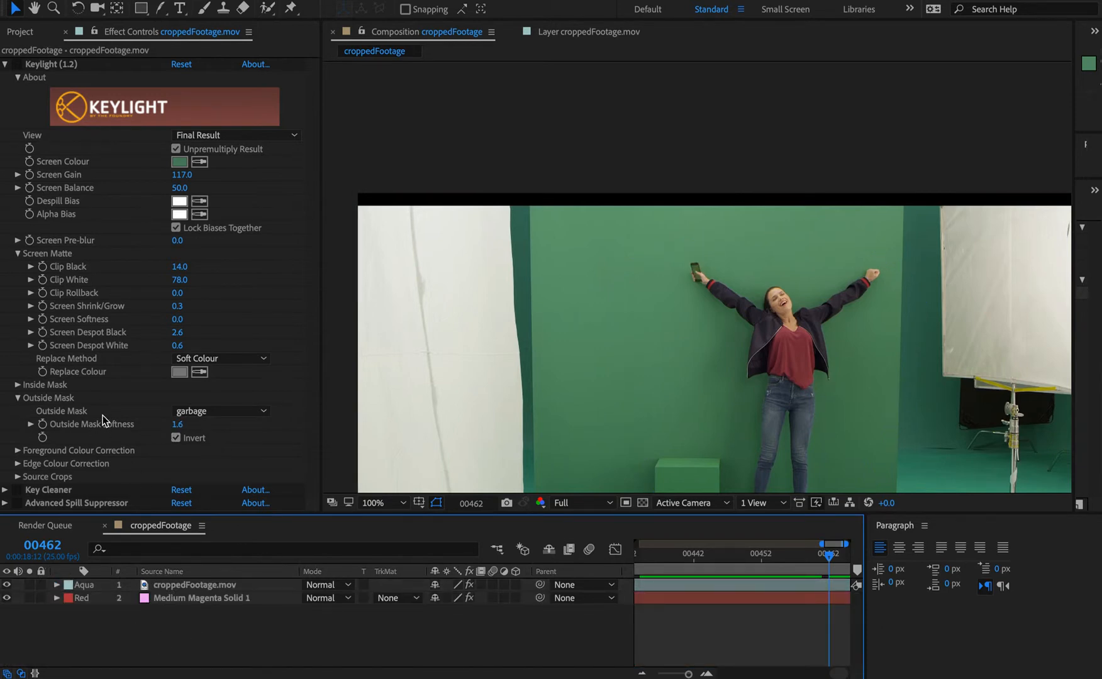
- Rename Mask 1 as mobile and collapse the layer's Masks group
{"action": "left_click", "coordinate": [56, 584]}
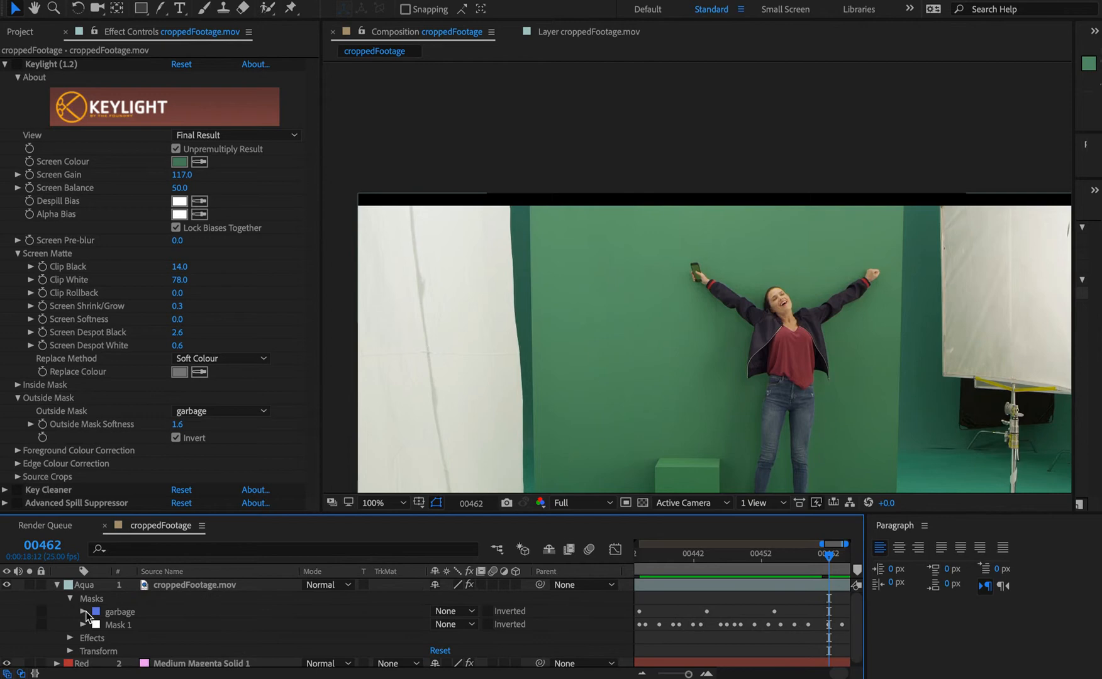
{"action": "left_click", "coordinate": [121, 626]}
{"action": "key", "text": "Return"}
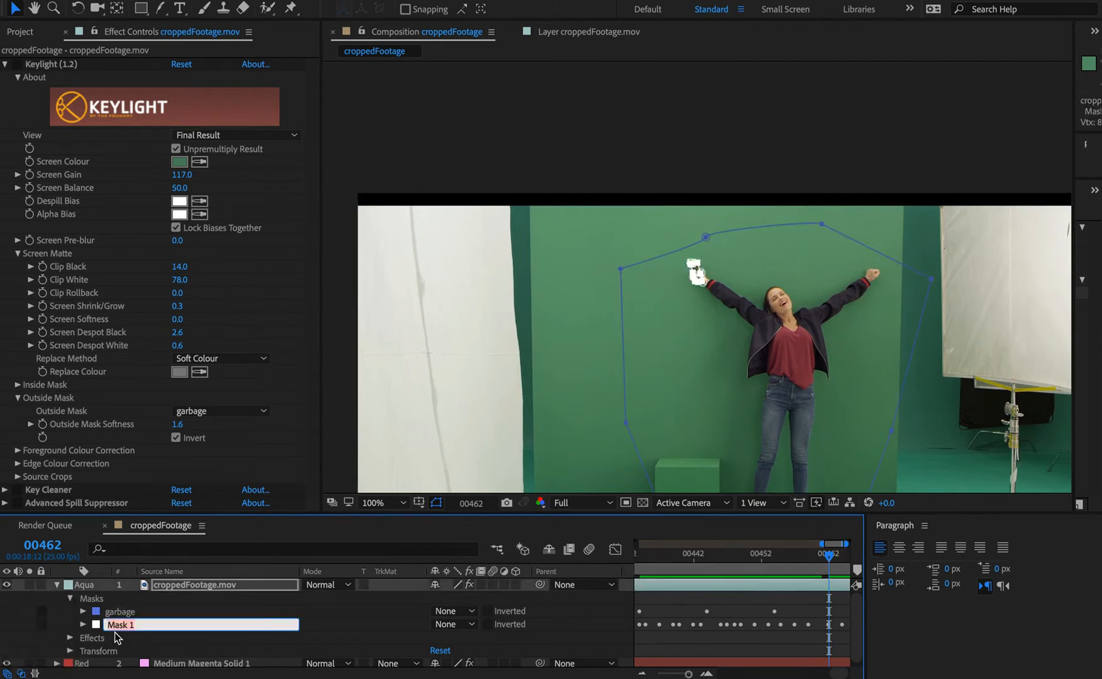
{"action": "type", "text": "mobile"}
{"action": "key", "text": "Return"}
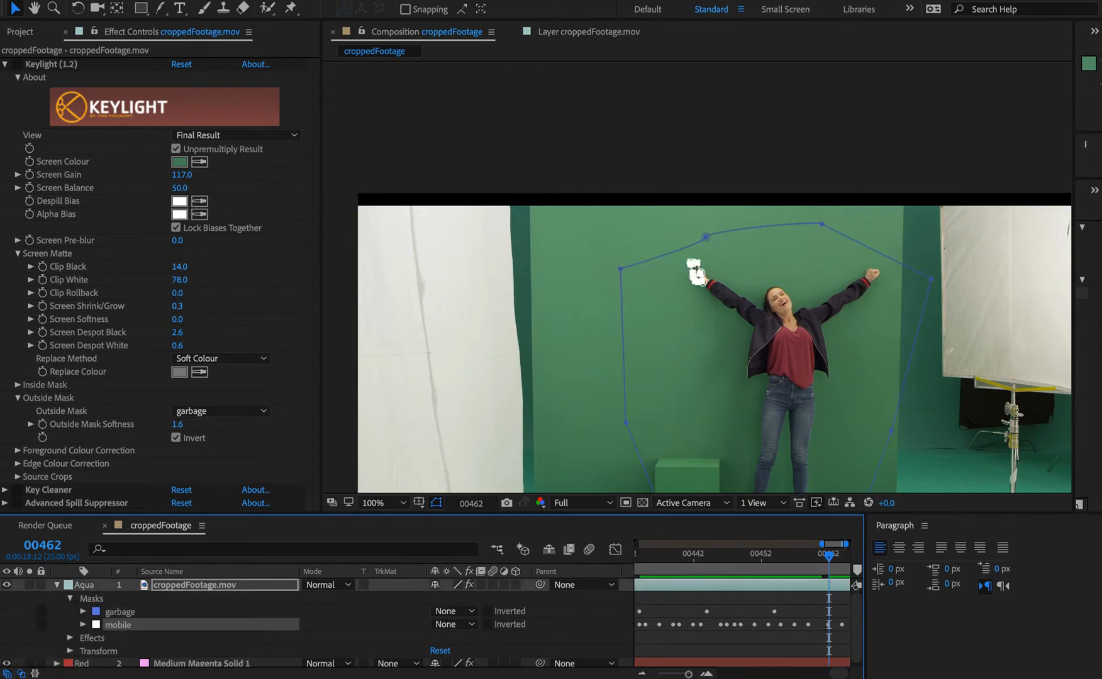
{"action": "left_click", "coordinate": [70, 598]}
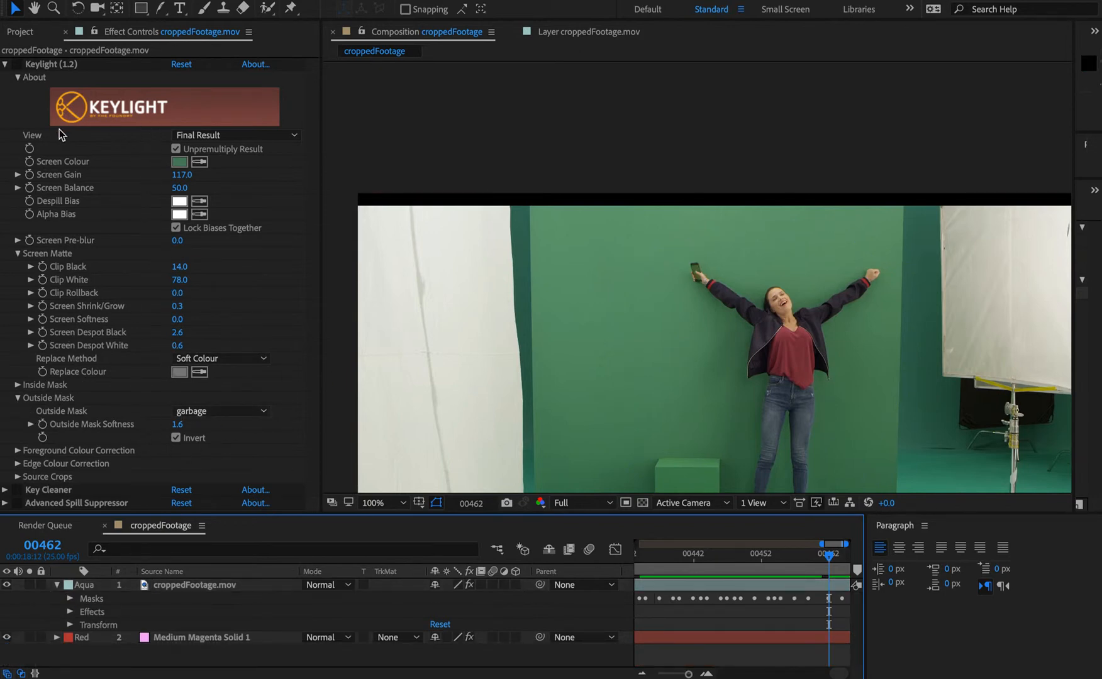
- Re-enable Keylight and examine the keyed edges of the woman's legs, clothing, face and phone hand up close
{"action": "left_click", "coordinate": [16, 64]}
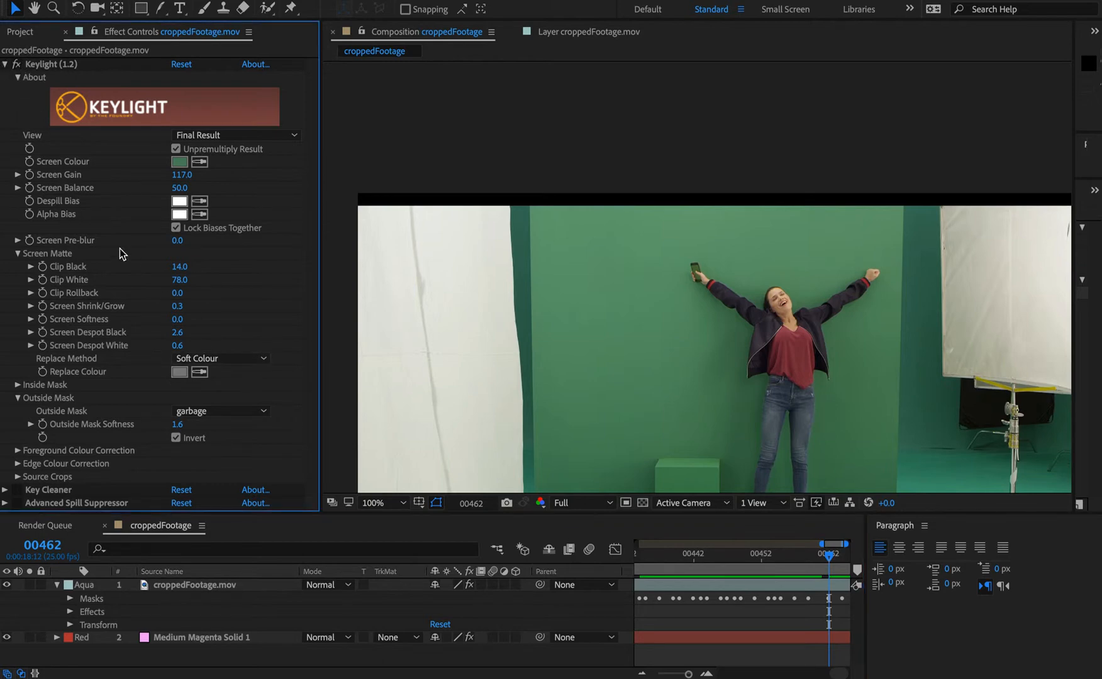
{"action": "key", "text": "super+equal"}
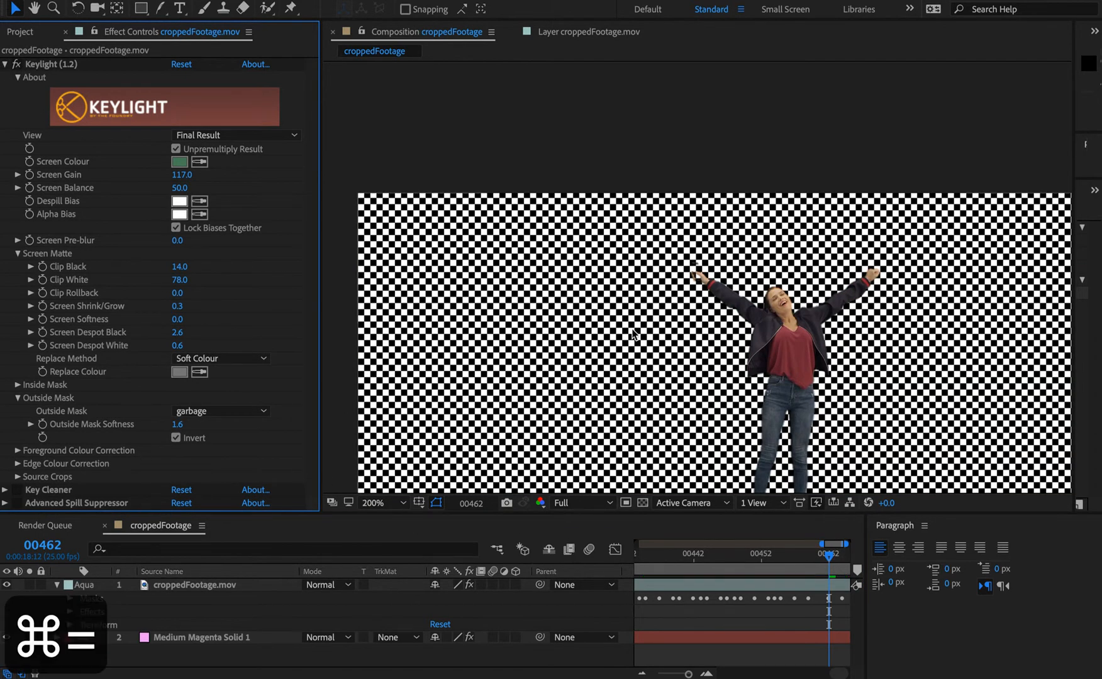
{"action": "key", "text": "super+equal"}
{"action": "key", "text": "space"}
{"action": "left_click_drag", "start_coordinate": [747, 409], "coordinate": [458, 71]}
{"action": "left_click_drag", "start_coordinate": [578, 327], "coordinate": [527, 342]}
{"action": "left_click_drag", "start_coordinate": [613, 245], "coordinate": [674, 141]}
{"action": "left_click_drag", "start_coordinate": [644, 472], "coordinate": [655, 81]}
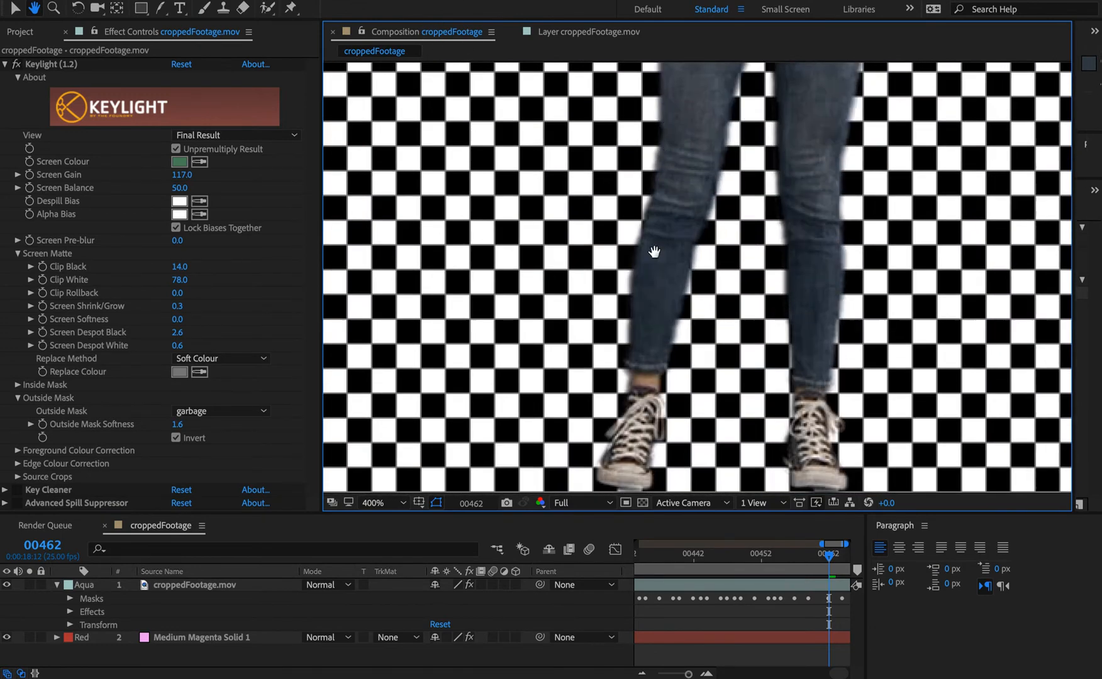
{"action": "left_click_drag", "start_coordinate": [654, 252], "coordinate": [654, 189]}
{"action": "left_click_drag", "start_coordinate": [701, 113], "coordinate": [689, 384]}
{"action": "left_click_drag", "start_coordinate": [601, 76], "coordinate": [639, 302]}
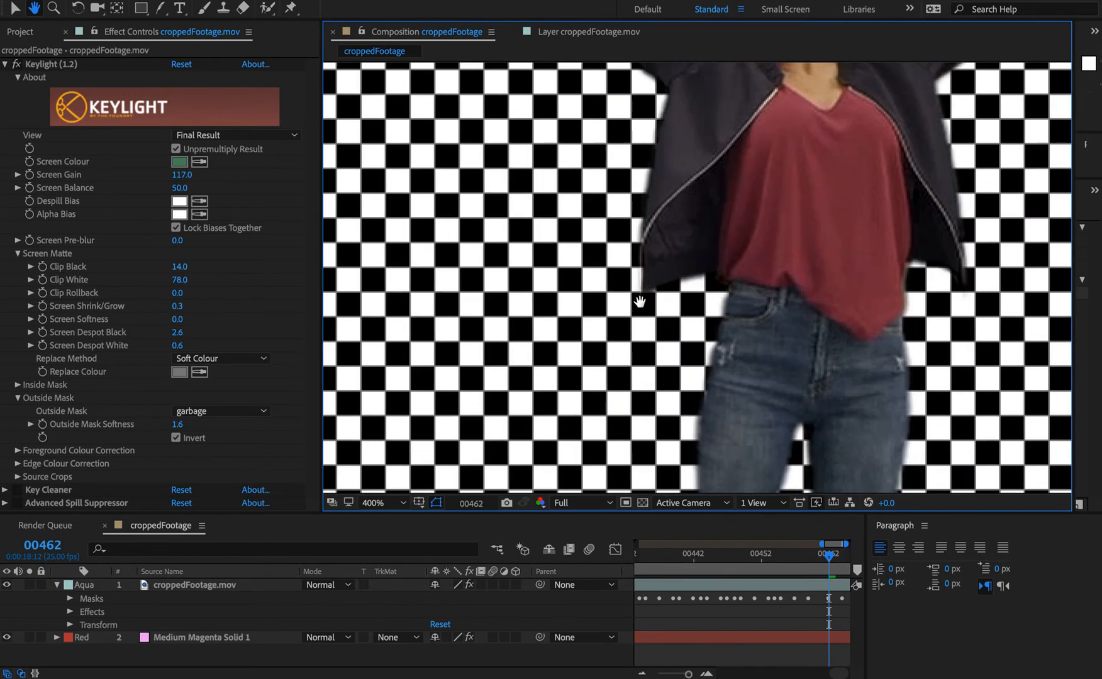
{"action": "left_click_drag", "start_coordinate": [594, 107], "coordinate": [514, 311]}
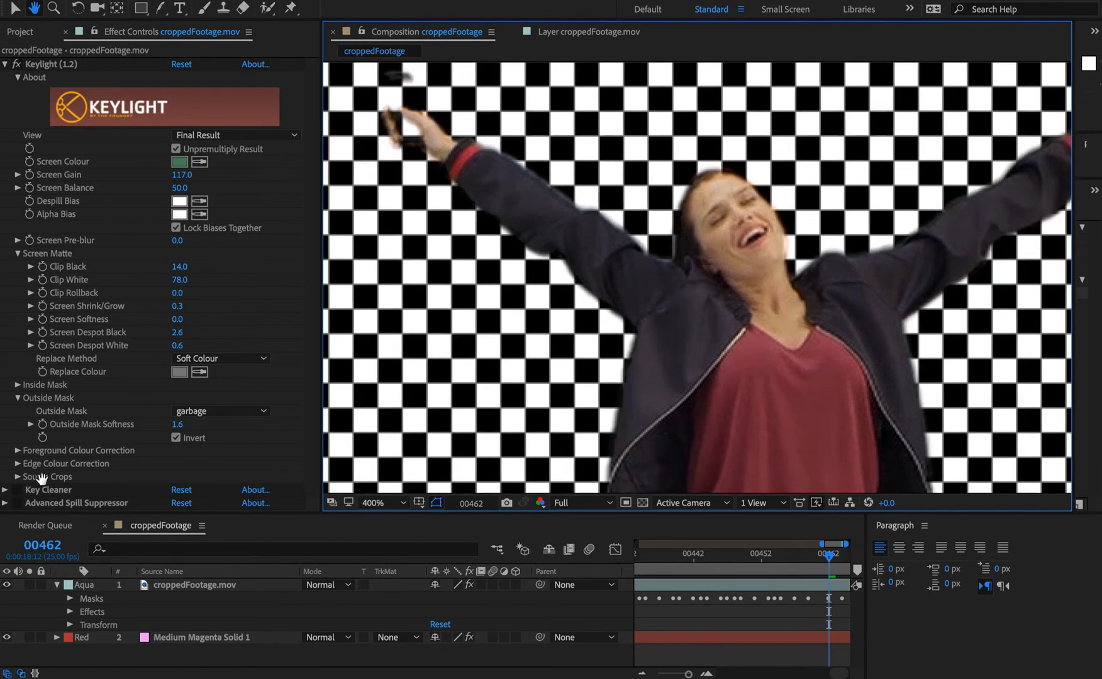
- Set Keylight's Inside Mask to mobile with an Inside Mask Softness of 0.4
{"action": "left_click_drag", "start_coordinate": [546, 270], "coordinate": [659, 343]}
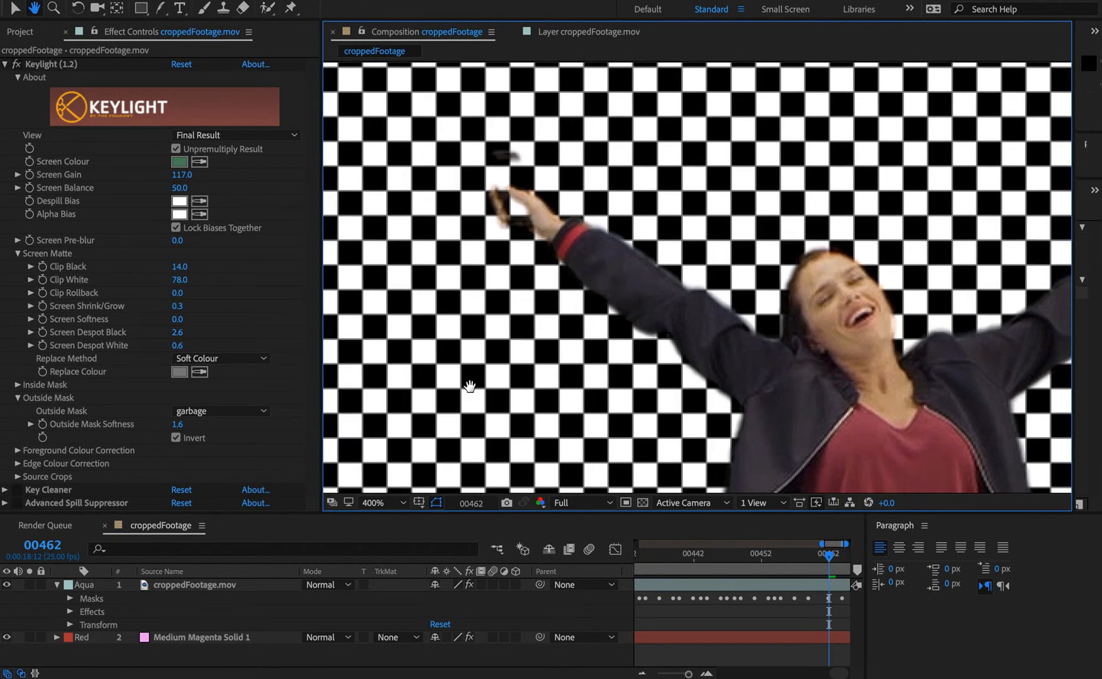
{"action": "key", "text": "v"}
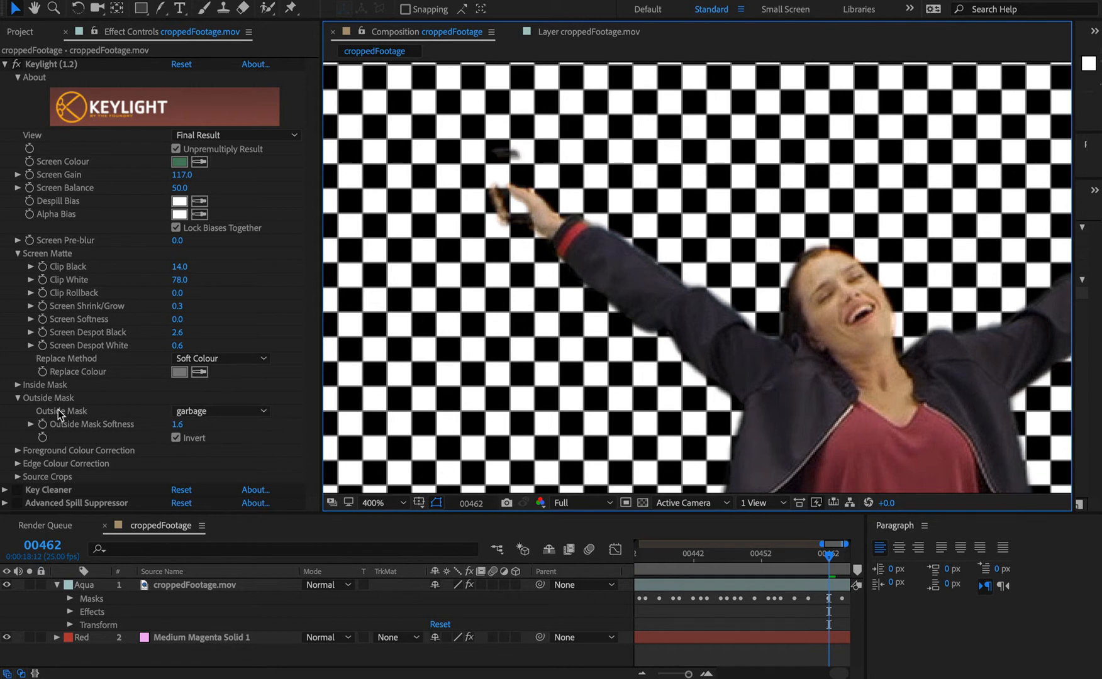
{"action": "left_click", "coordinate": [17, 398]}
{"action": "left_click", "coordinate": [17, 385]}
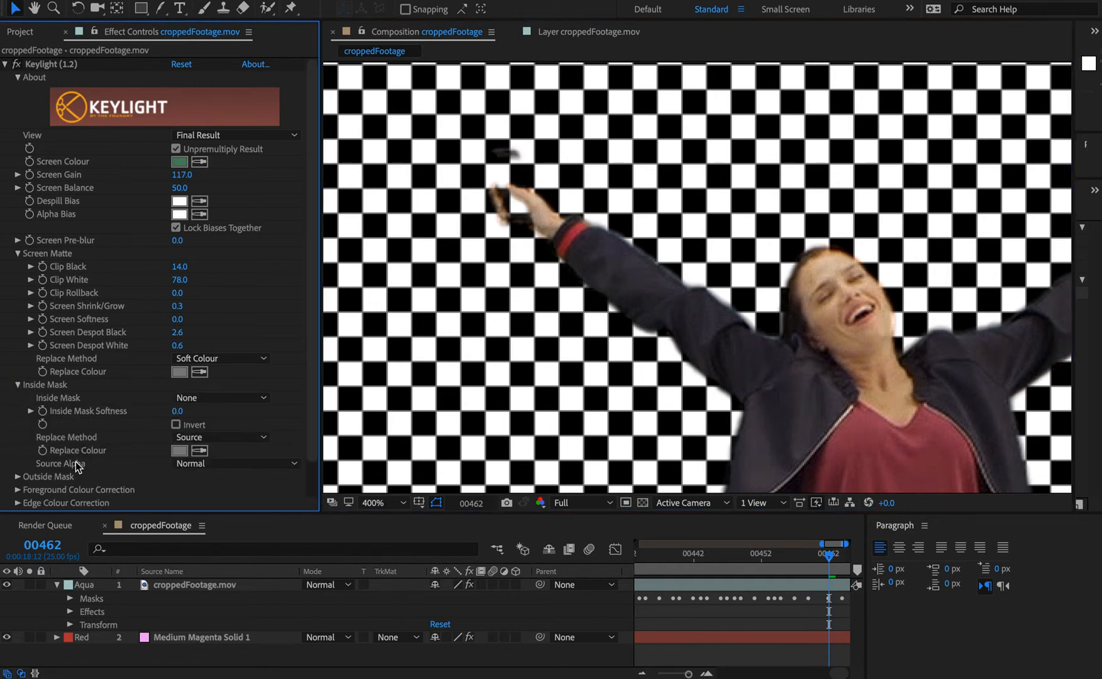
{"action": "left_click", "coordinate": [221, 397]}
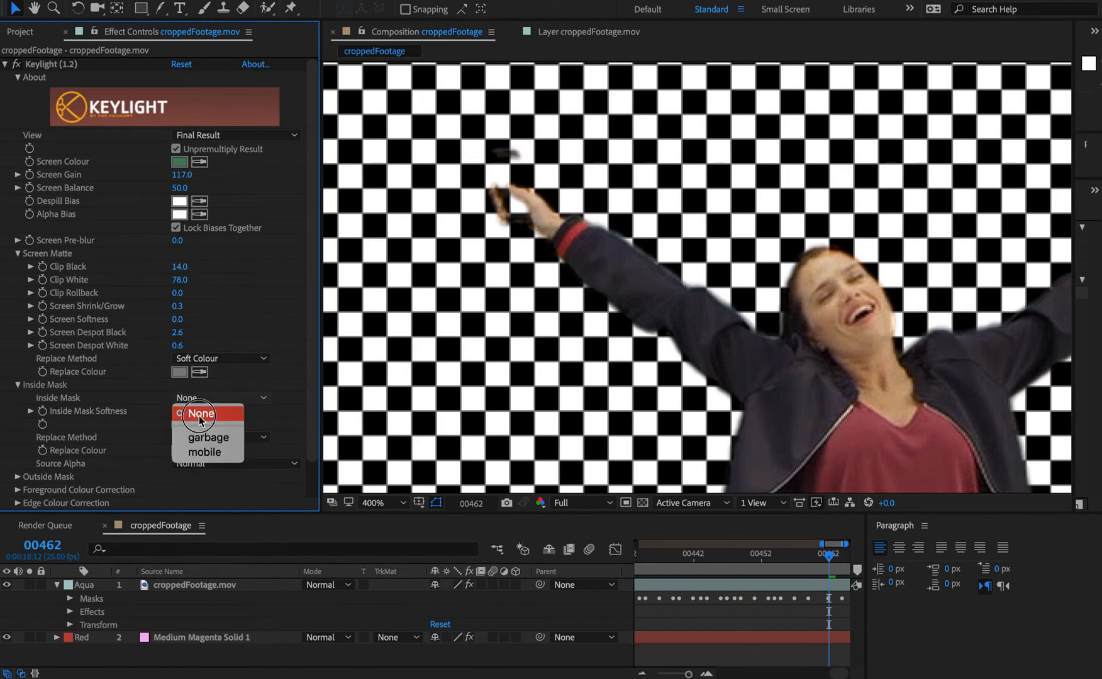
{"action": "left_click", "coordinate": [208, 449]}
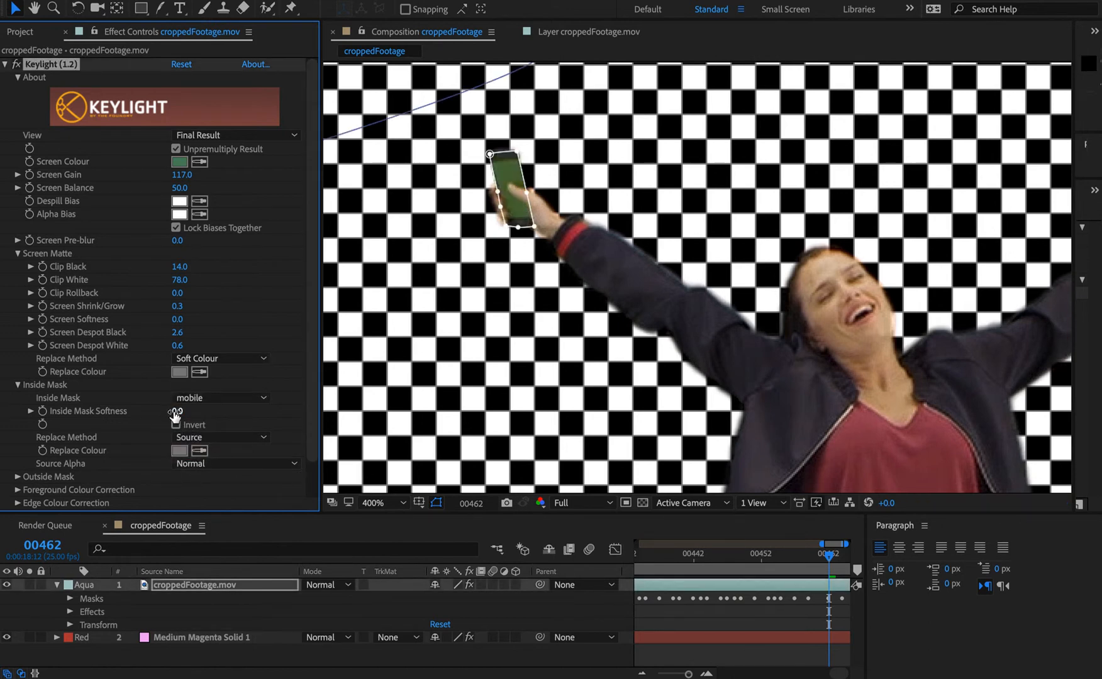
{"action": "left_click_drag", "start_coordinate": [174, 415], "coordinate": [184, 420]}
- Deselect the footage layer and view the woman's full keyed figure at frame 462
{"action": "key", "text": "comma"}
{"action": "key", "text": "comma"}
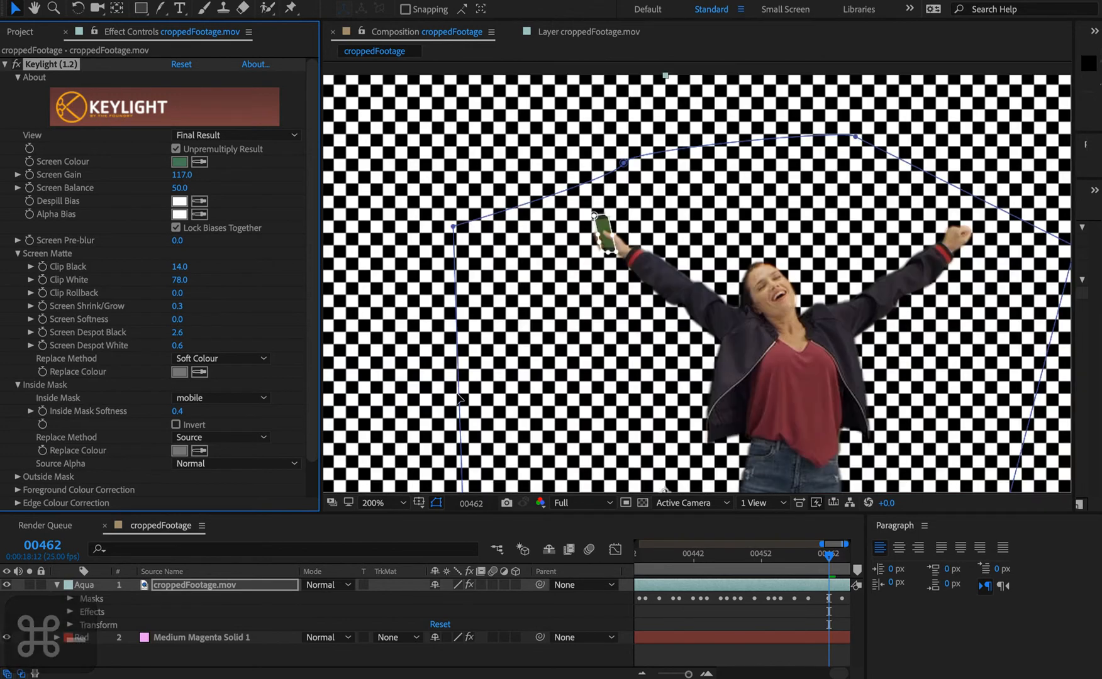
{"action": "left_click", "coordinate": [452, 134]}
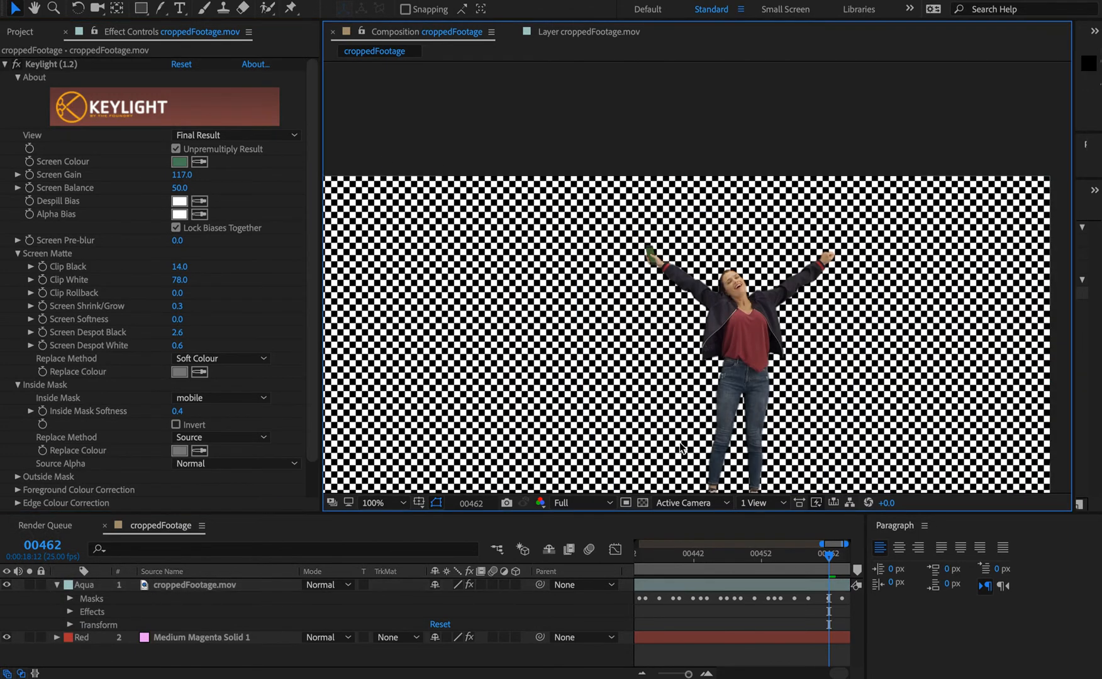
{"action": "key", "text": "space"}
{"action": "left_click_drag", "start_coordinate": [677, 399], "coordinate": [591, 252]}
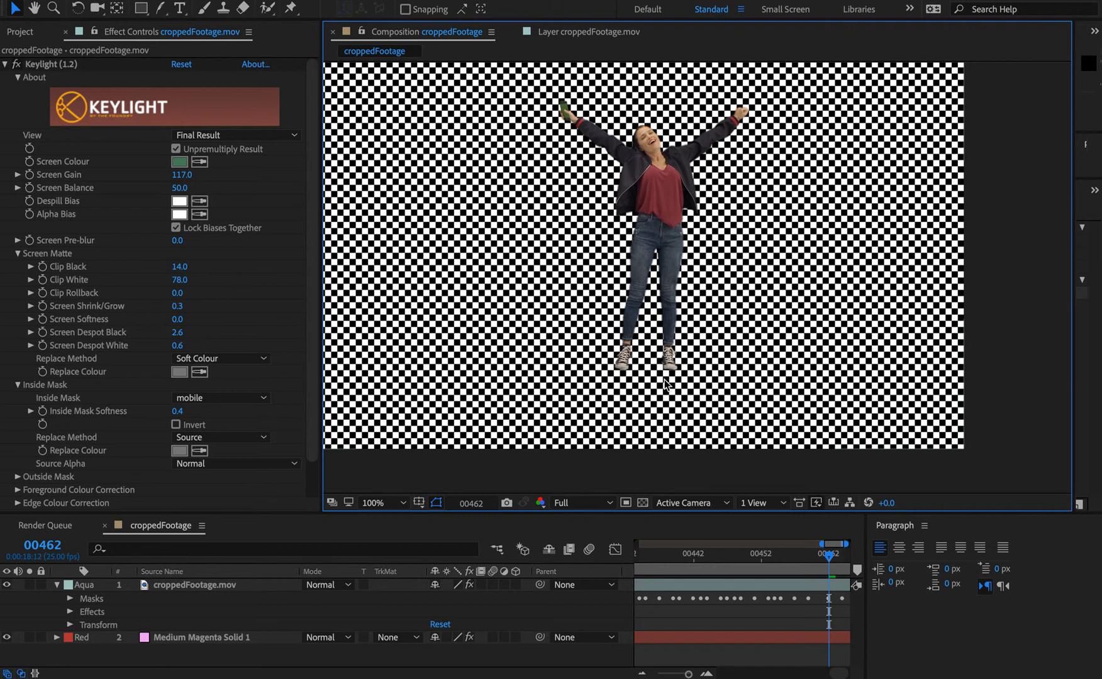
- Go to frame 352 and examine the keyed edges of the seated woman's legs and shoes up close
{"action": "left_click", "coordinate": [802, 555]}
{"action": "left_click_drag", "start_coordinate": [802, 555], "coordinate": [656, 628]}
{"action": "left_click_drag", "start_coordinate": [687, 672], "coordinate": [675, 671]}
{"action": "left_click_drag", "start_coordinate": [741, 554], "coordinate": [703, 556]}
{"action": "key", "text": "super+equal"}
{"action": "key", "text": "super+equal"}
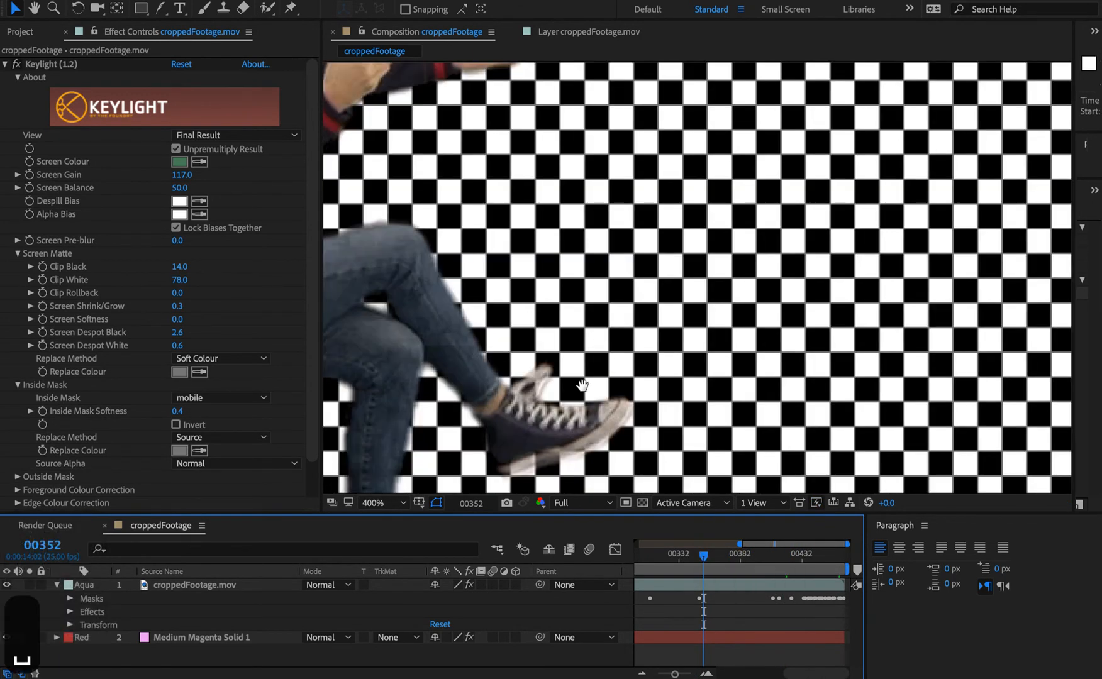
{"action": "scroll", "coordinate": [528, 413], "scroll_direction": "down", "scroll_amount": 2}
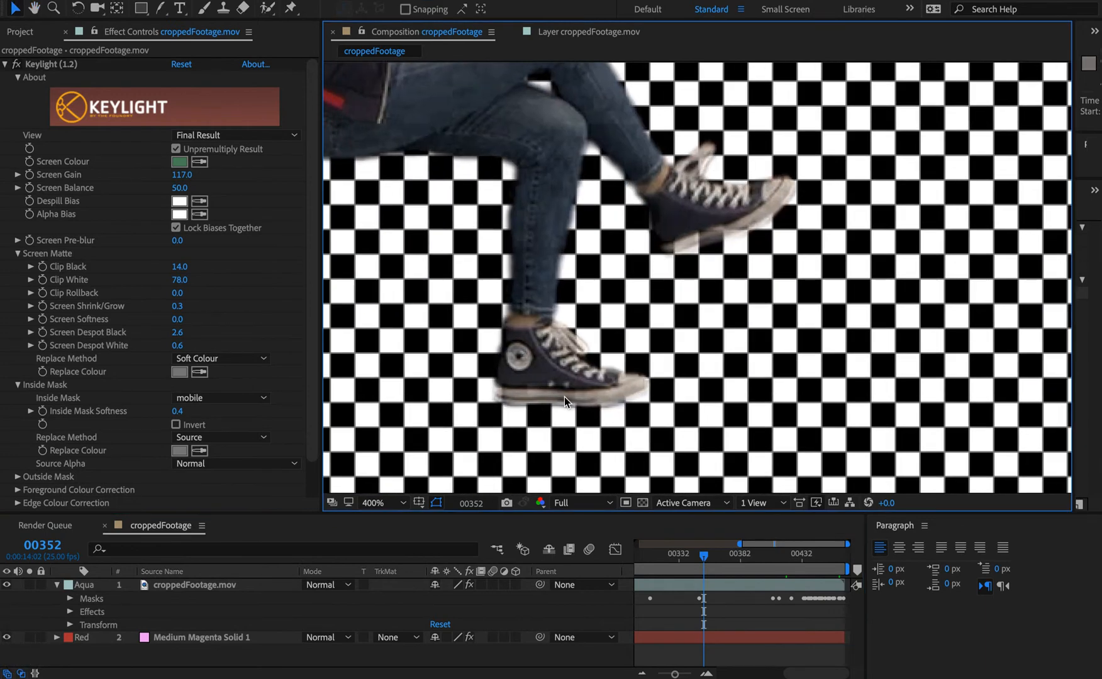
{"action": "key", "text": "super+minus"}
{"action": "key", "text": "super+minus"}
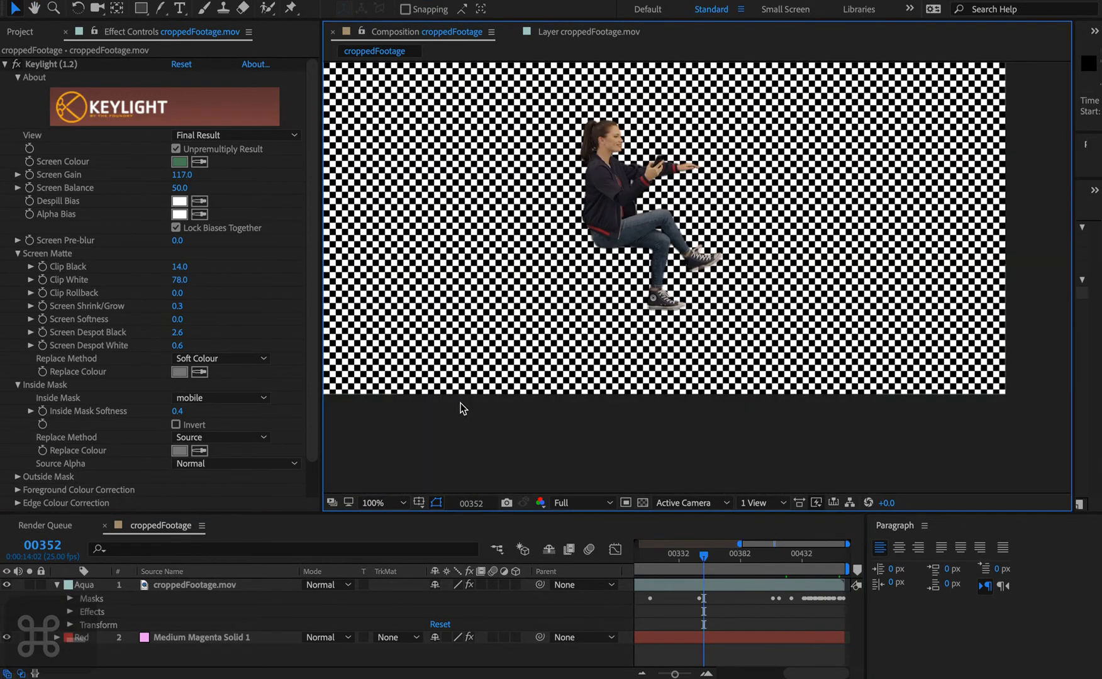
- Collapse the croppedFootage.mov layer in the timeline and toggle the checkered background solid's visibility off and on
{"action": "left_click", "coordinate": [57, 586]}
{"action": "left_click", "coordinate": [7, 599]}
{"action": "left_click", "coordinate": [7, 599]}
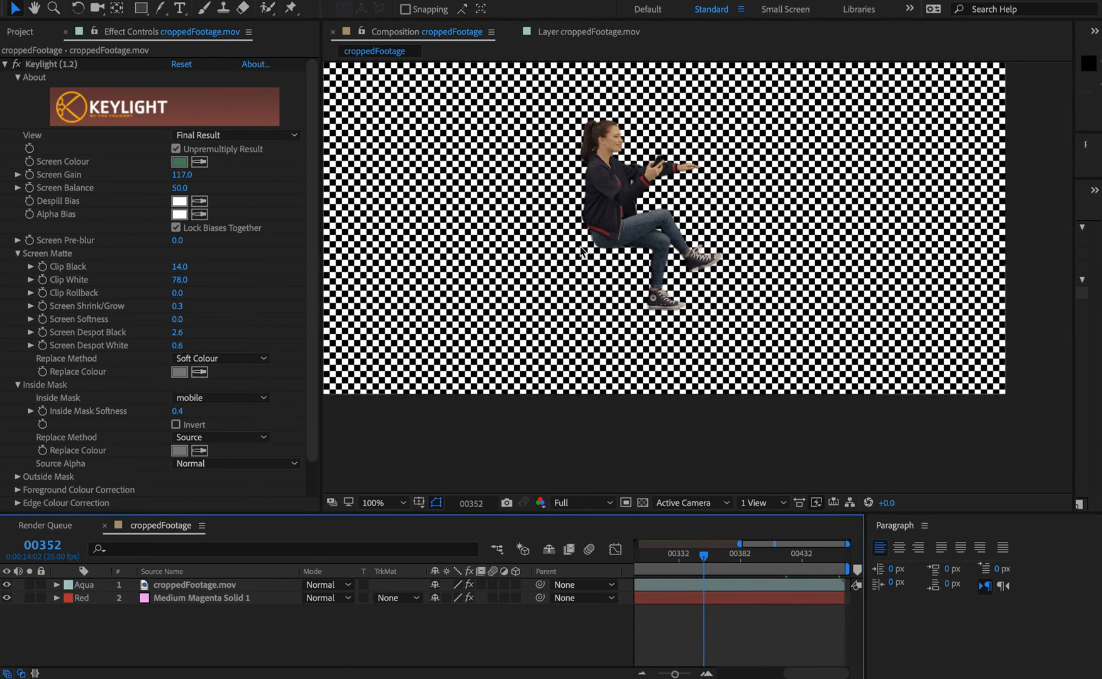
- Hide the background solid, inspect the key's alpha channel, and restore the RGB view and the solid's visibility
{"action": "left_click", "coordinate": [7, 598]}
{"action": "left_click", "coordinate": [538, 503]}
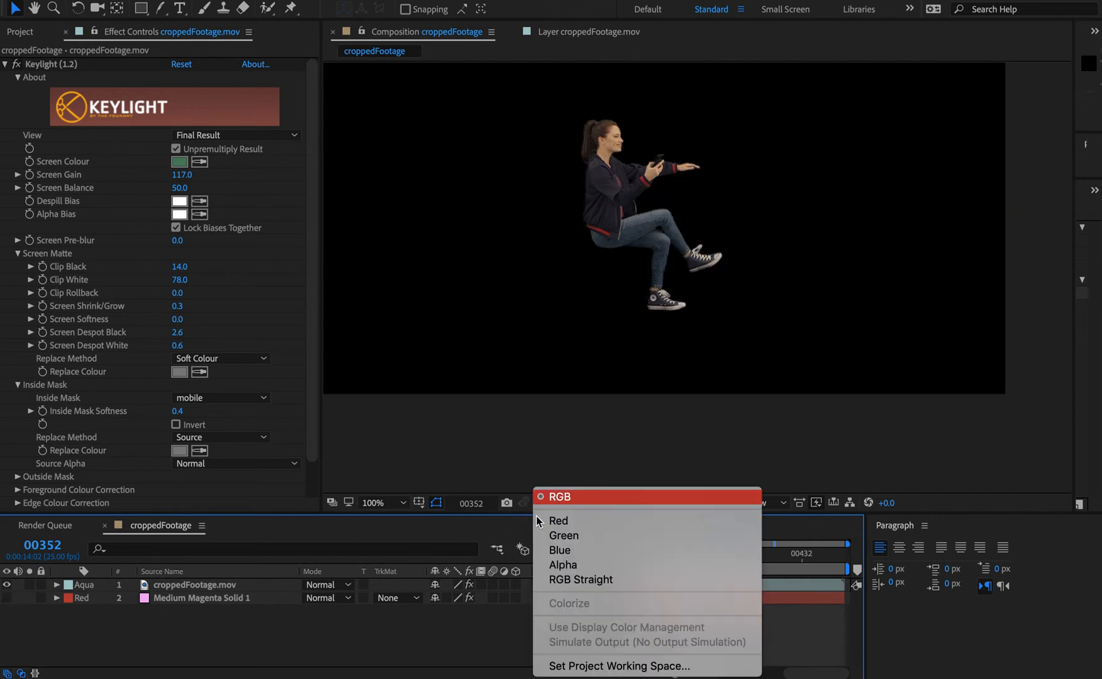
{"action": "left_click", "coordinate": [559, 565]}
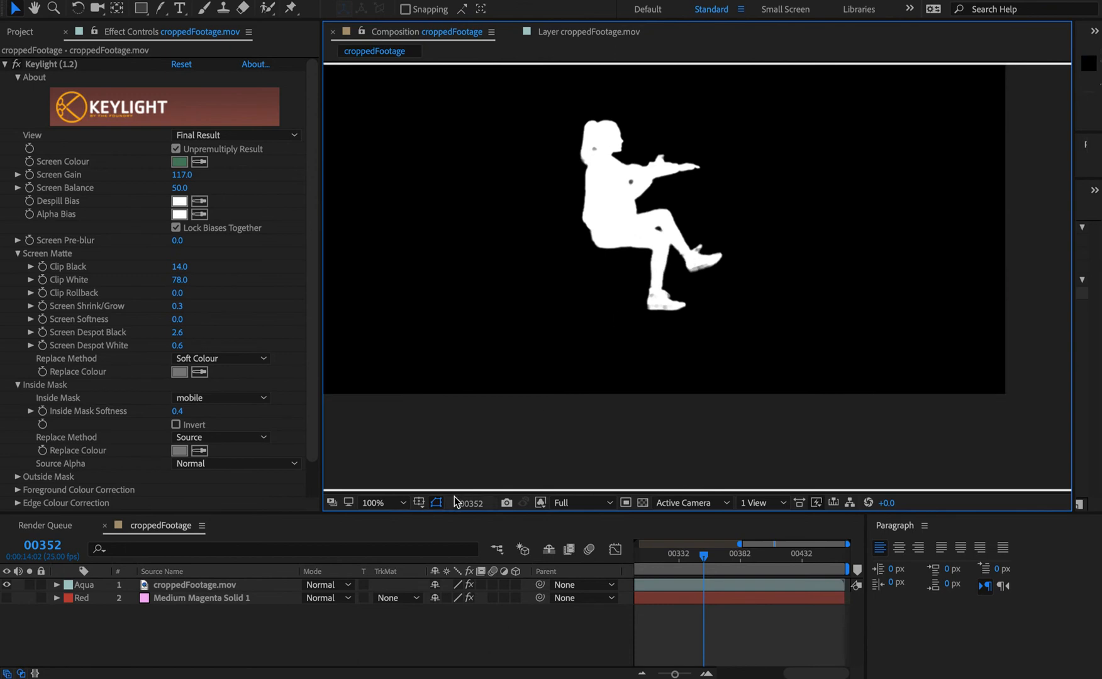
{"action": "left_click", "coordinate": [539, 503]}
{"action": "left_click", "coordinate": [566, 503]}
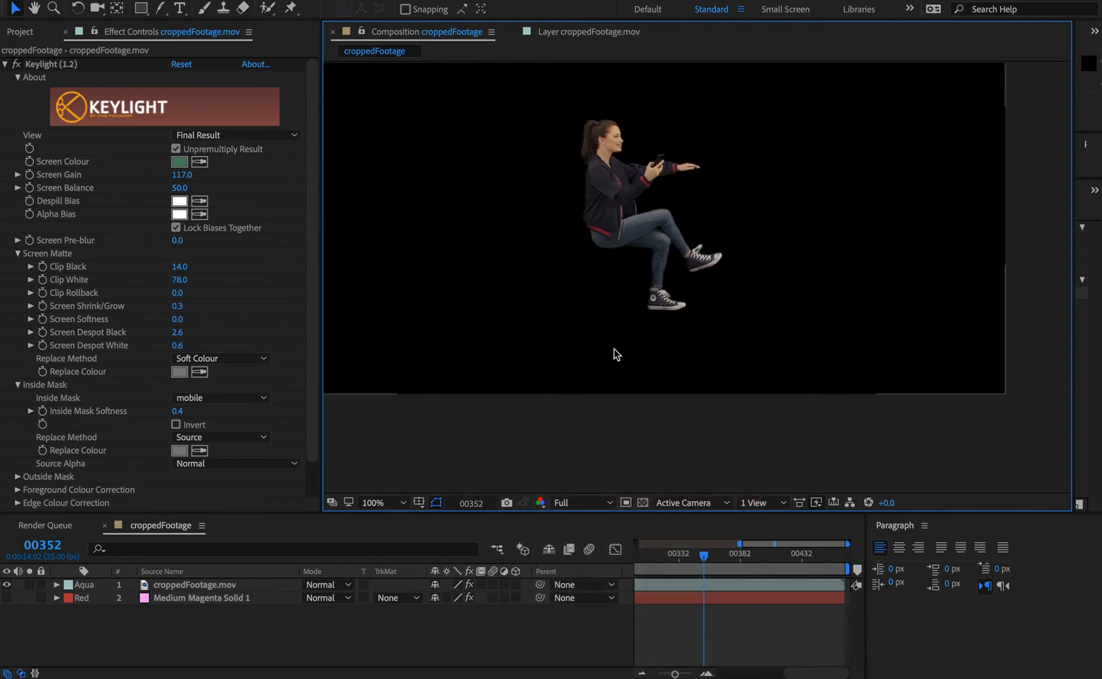
{"action": "left_click", "coordinate": [7, 598]}
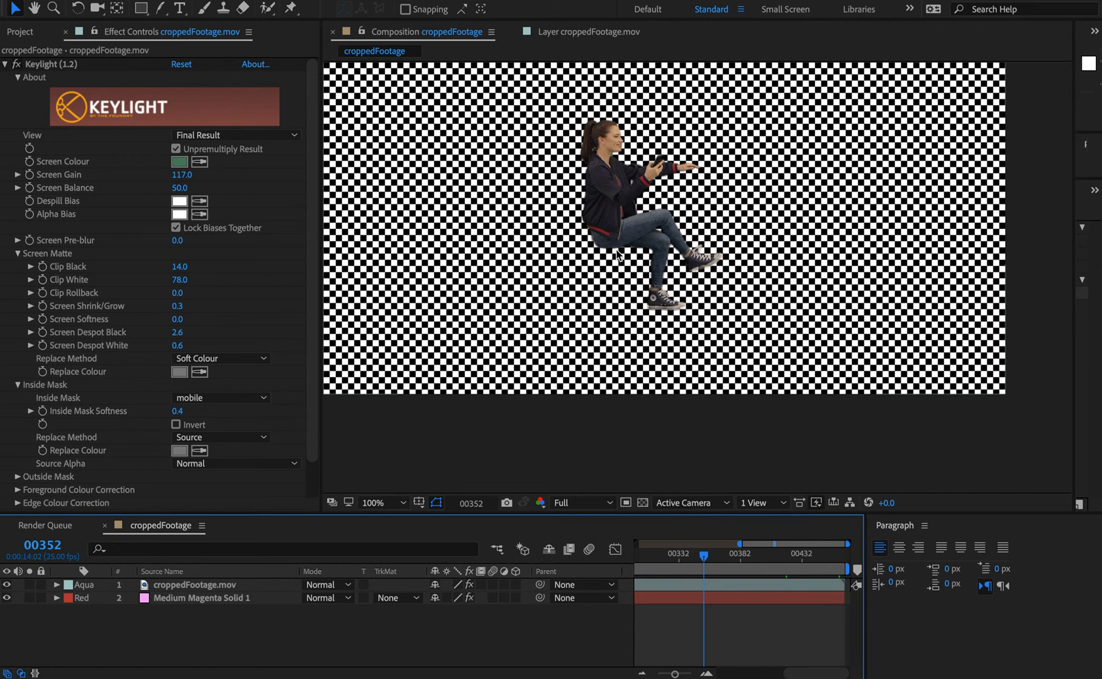
- Collapse the Keylight effect's settings
{"action": "left_click", "coordinate": [4, 64]}
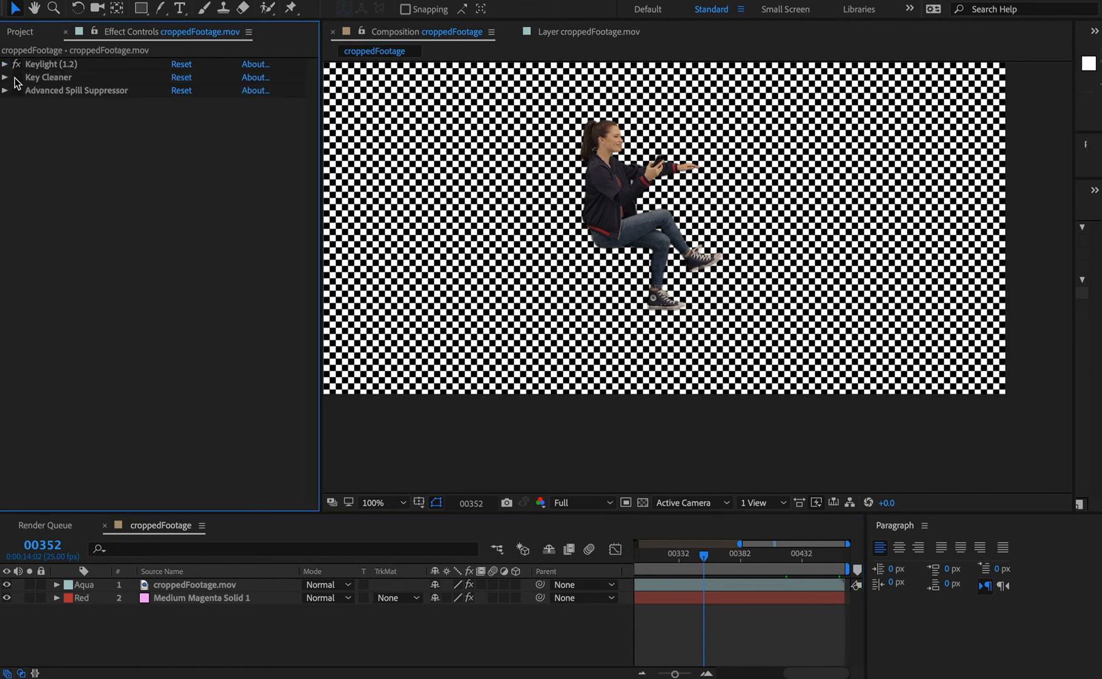